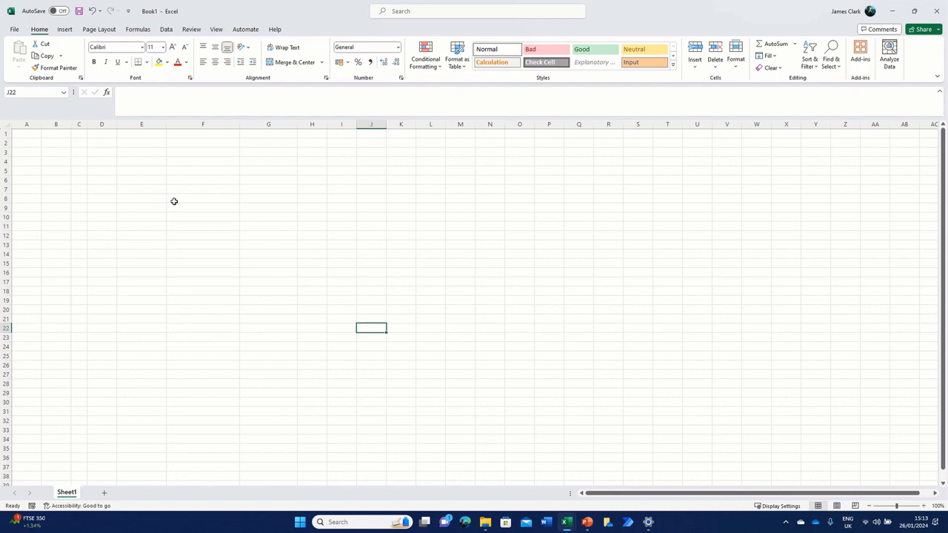
# Step: Select the whole sheet and make all columns the same width
pyautogui.click(97, 145)
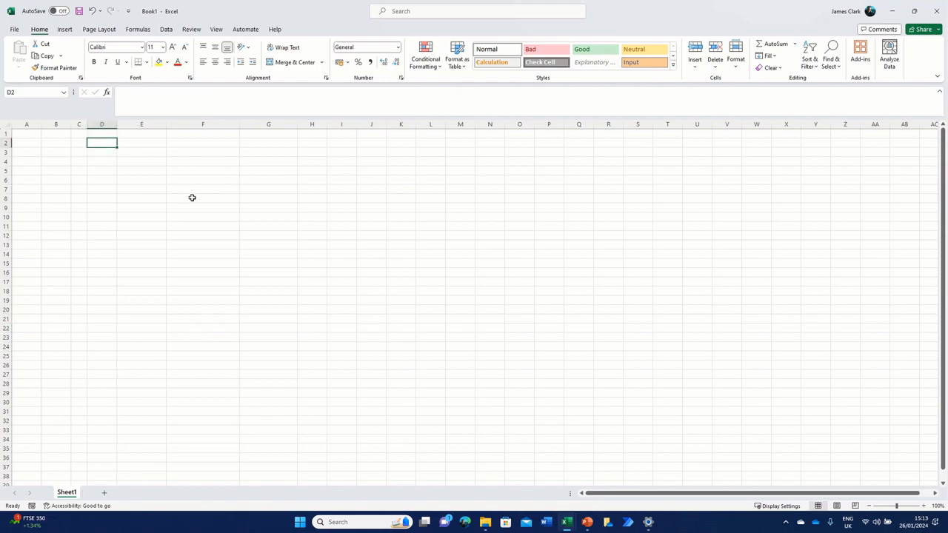
pyautogui.click(6, 125)
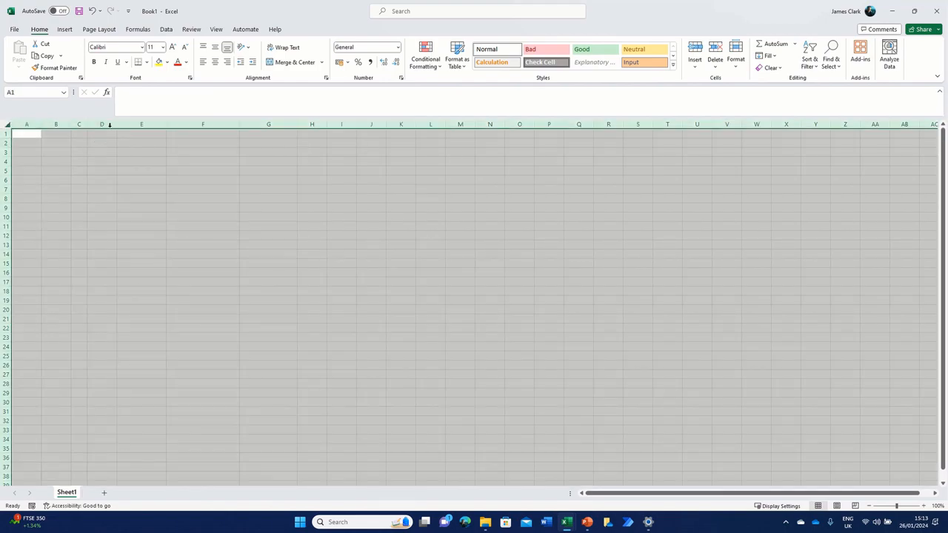
pyautogui.moveTo(116, 123); pyautogui.dragTo(117, 123)
pyautogui.click(136, 234)
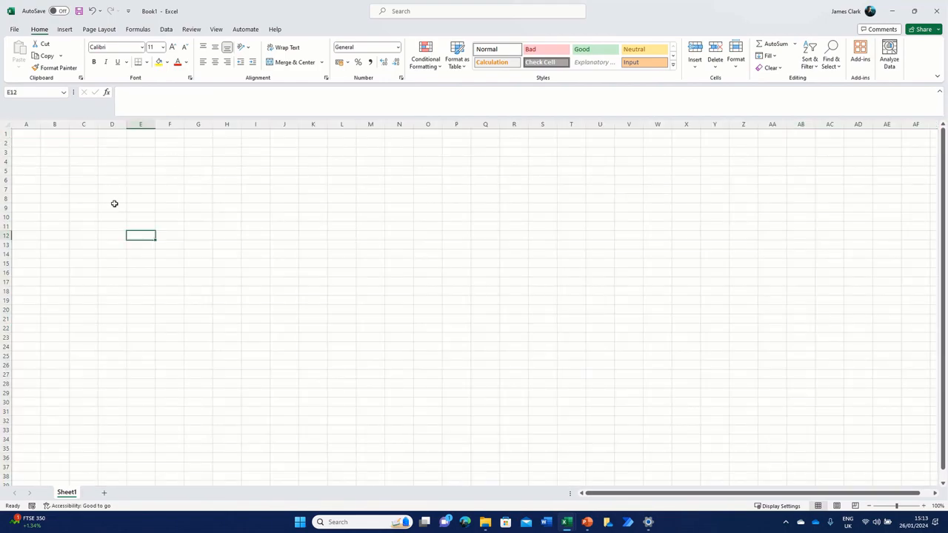
pyautogui.click(258, 162)
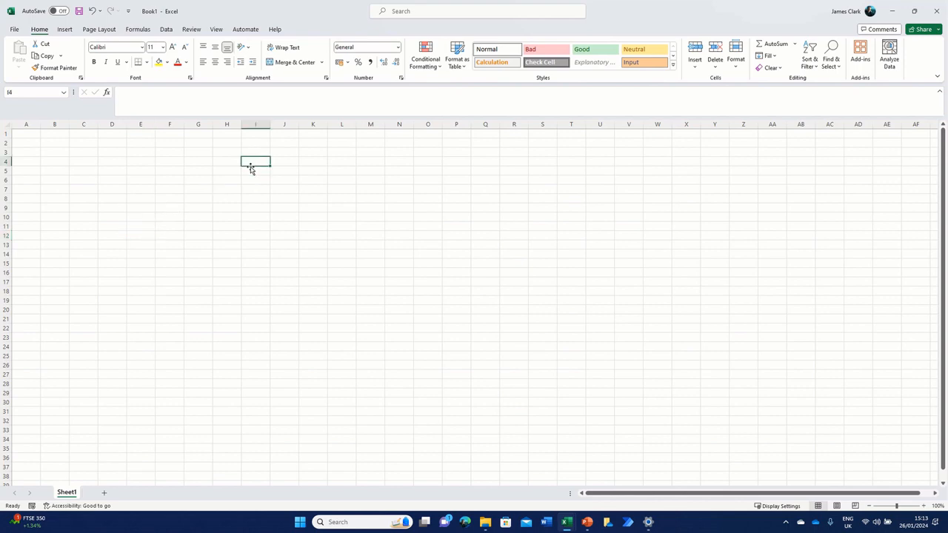
pyautogui.click(254, 151)
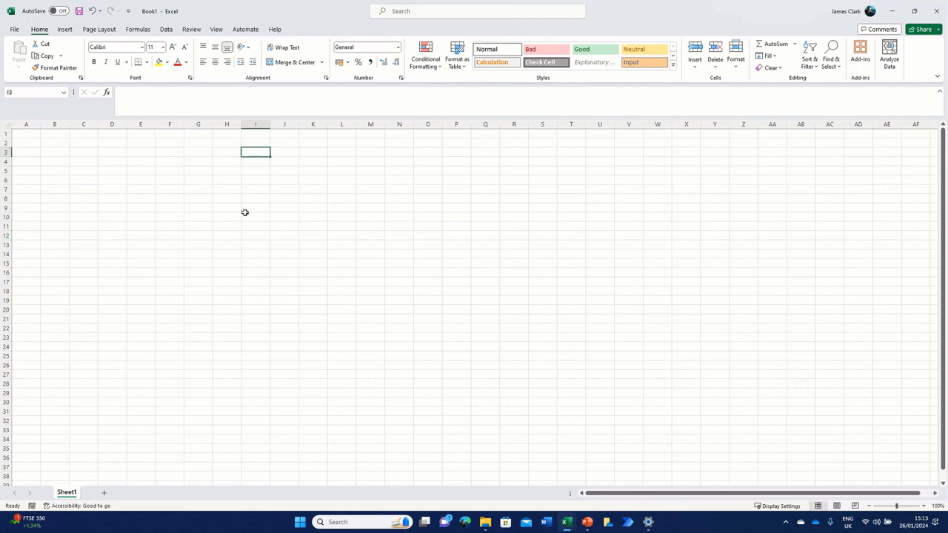
# Step: Enter the headings ID in B2 and NAME in C2
pyautogui.click(52, 141)
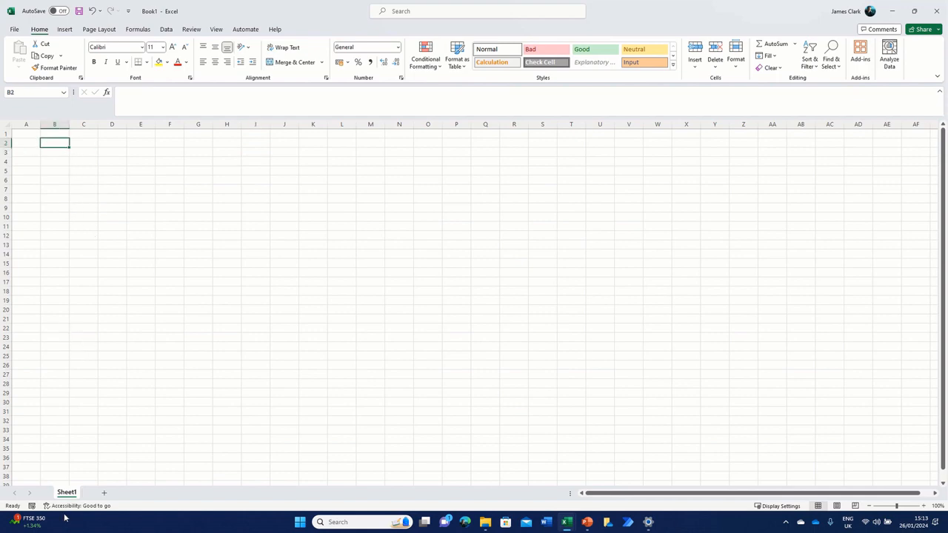
pyautogui.write('I')
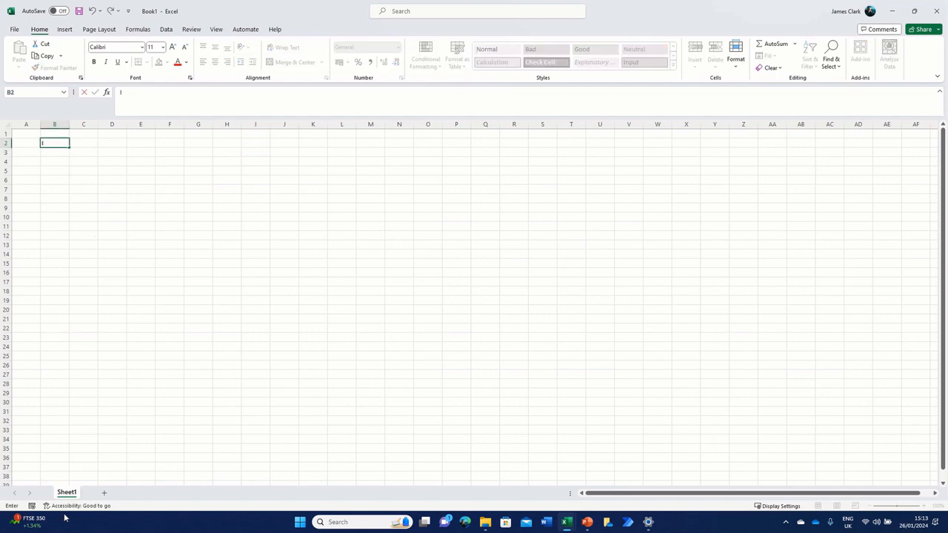
pyautogui.write('D')
pyautogui.press('Tab')
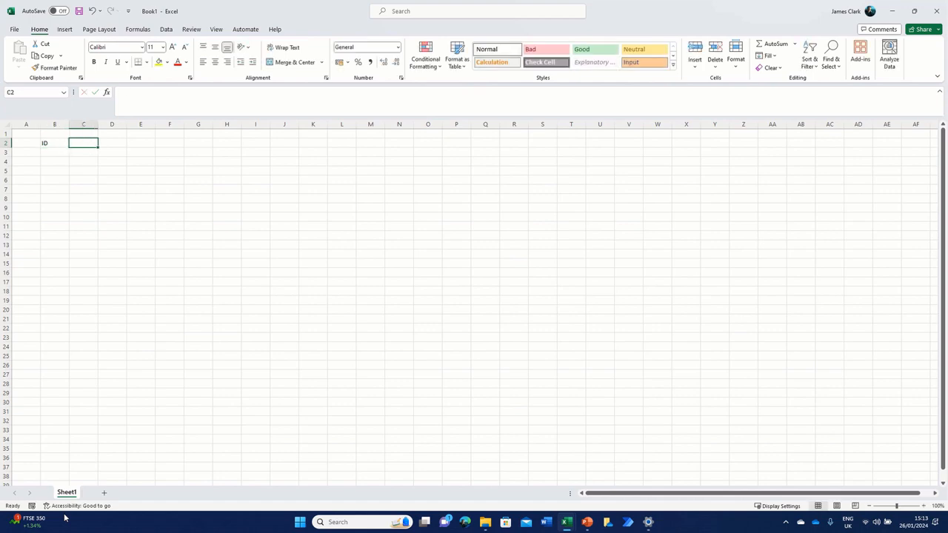
pyautogui.write('Nme')
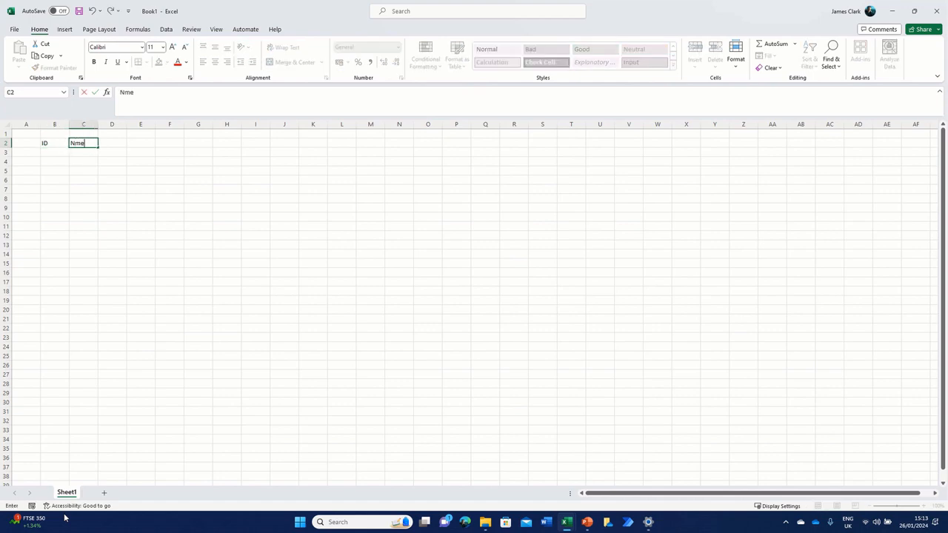
pyautogui.press('BackSpace')
pyautogui.press('BackSpace')
pyautogui.write('AME')
pyautogui.press('Tab')
# Step: Enter the headings DESCRIPTION in D2 and MITIGATING ACTIONA in E2
pyautogui.write('DE')
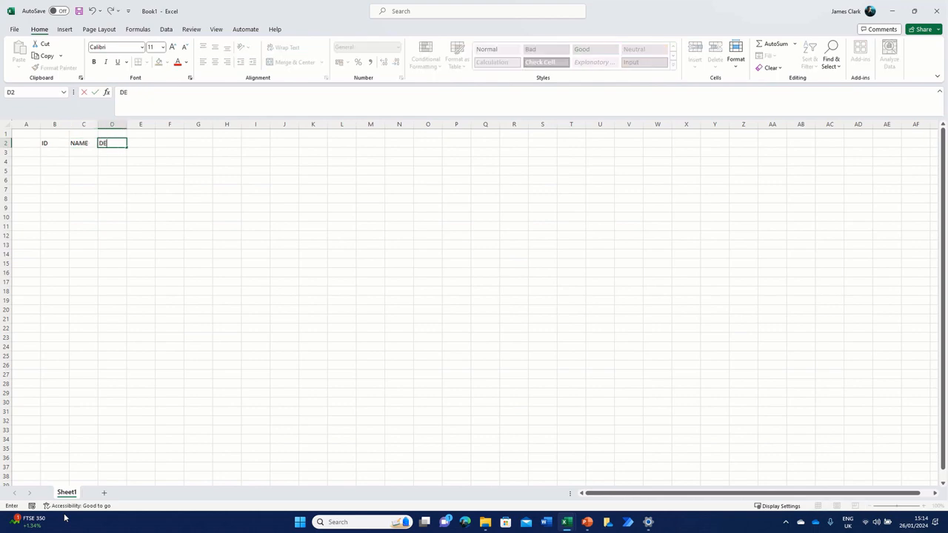
pyautogui.write('SCRIPTION')
pyautogui.press('Tab')
pyautogui.write('MIT')
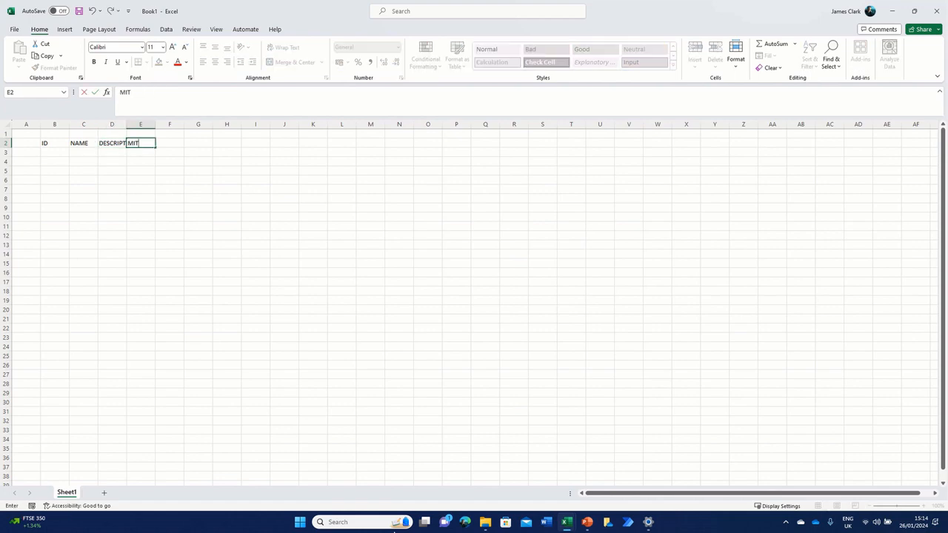
pyautogui.write('IGATING ACTIONA')
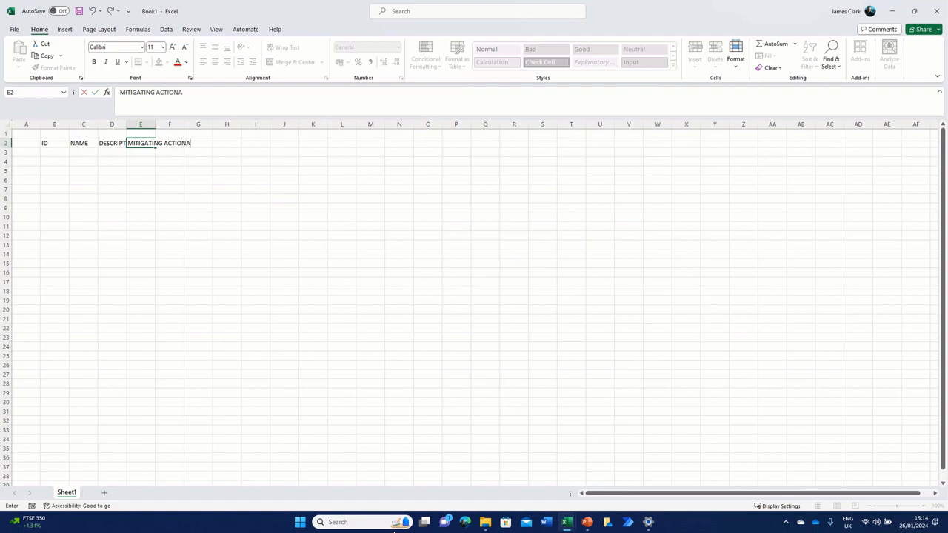
pyautogui.press('Tab')
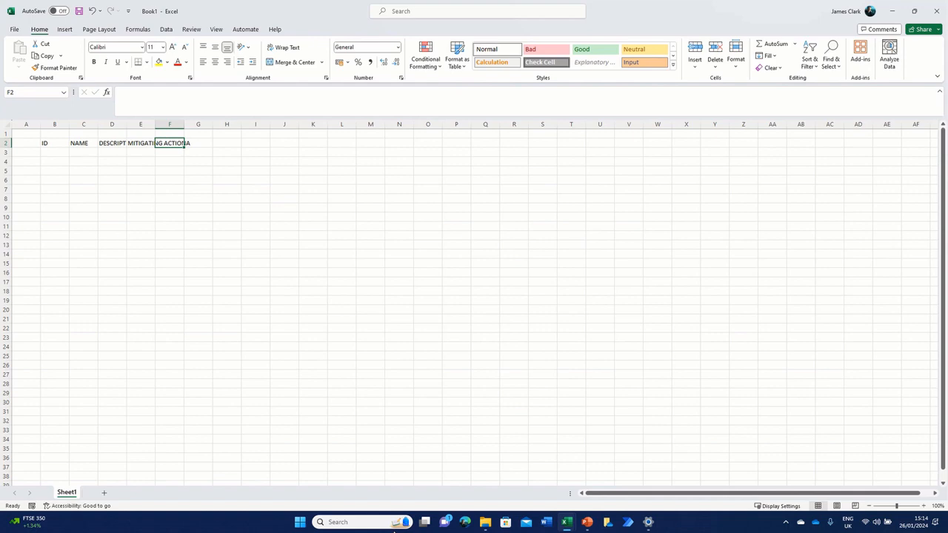
# Step: Enter the heading ACTION OWNER in F2
pyautogui.write('ACTIONO')
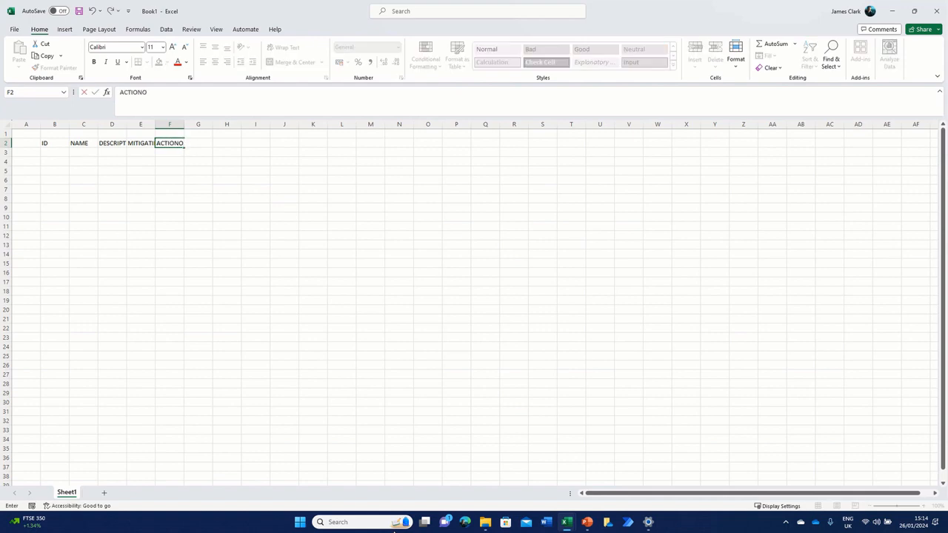
pyautogui.write('WNER')
pyautogui.click(145, 92)
pyautogui.click(198, 226)
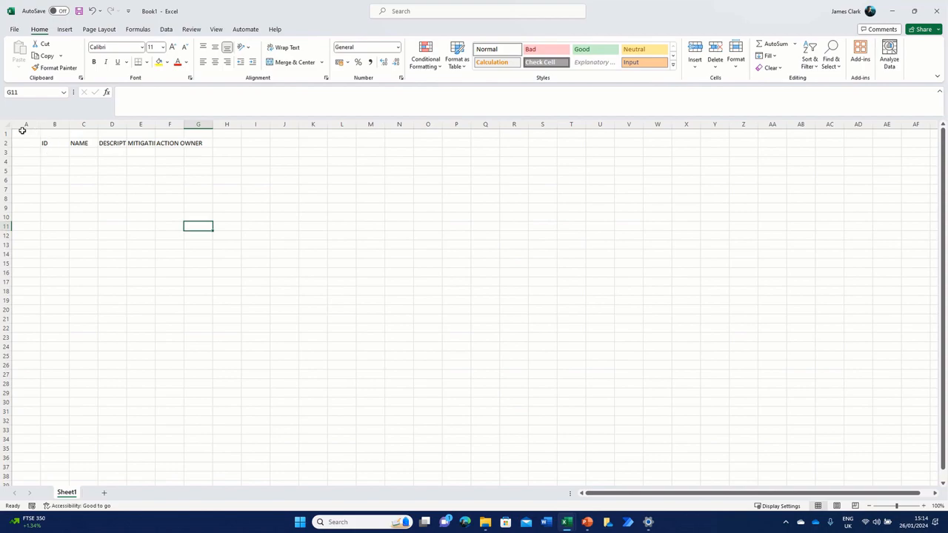
# Step: Autofit the width of every column in the sheet to its contents
pyautogui.click(6, 124)
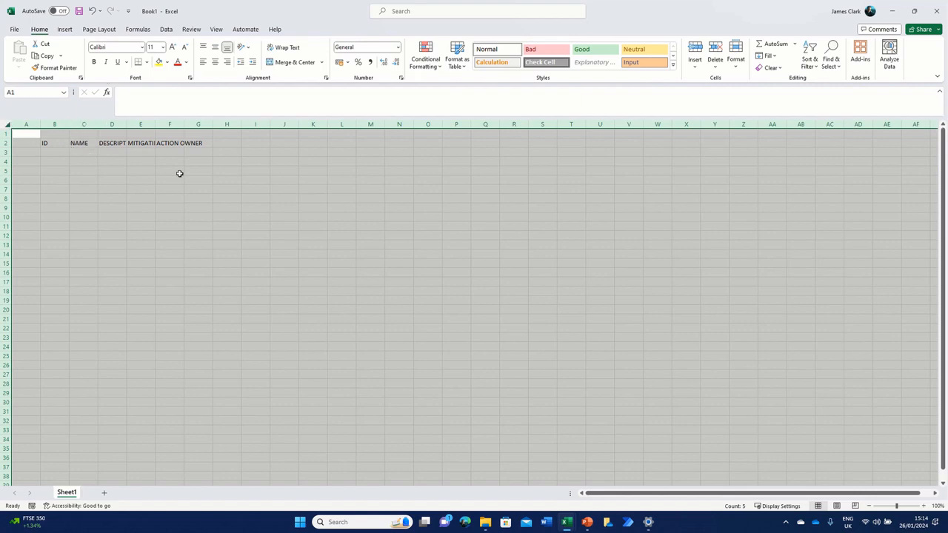
pyautogui.doubleClick(98, 124)
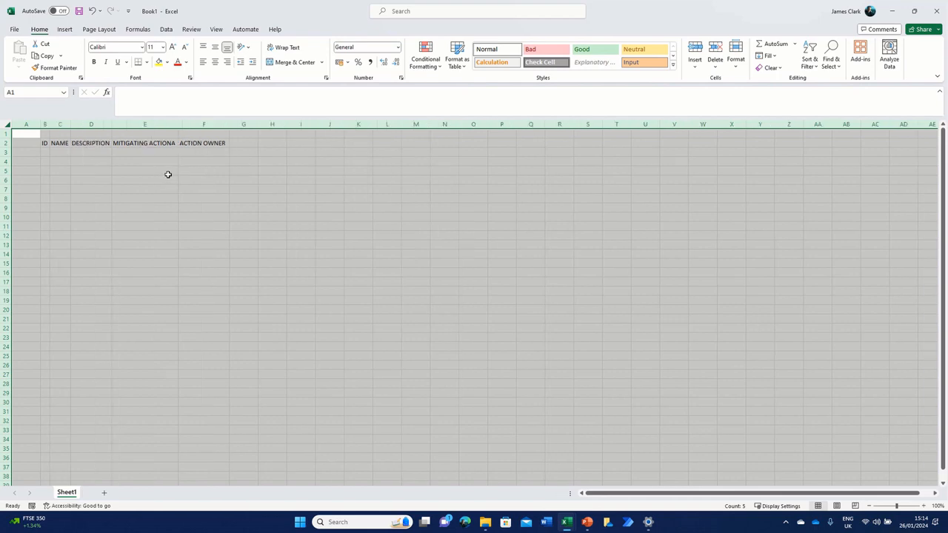
pyautogui.click(82, 170)
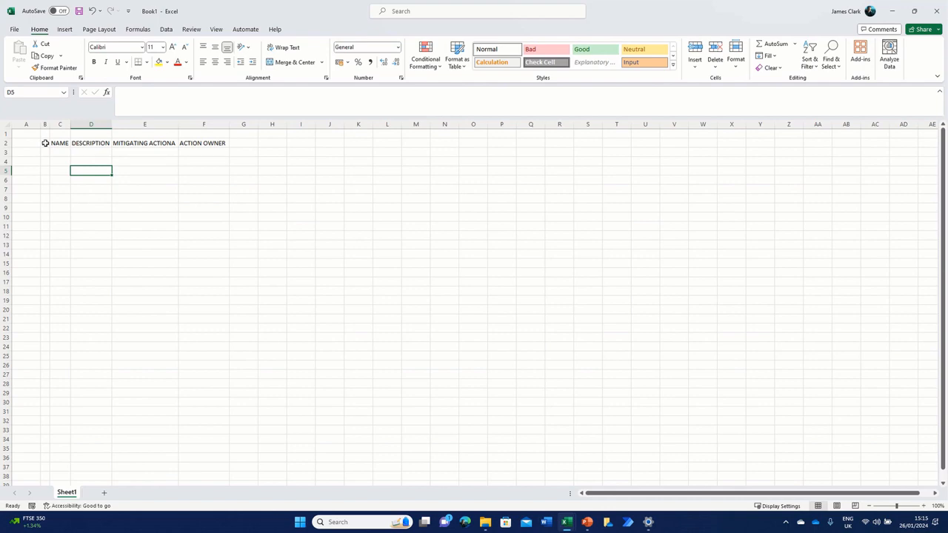
# Step: Turn the range B2:F14 into a table that uses row 2 as its header row
pyautogui.moveTo(45, 143); pyautogui.dragTo(202, 256)
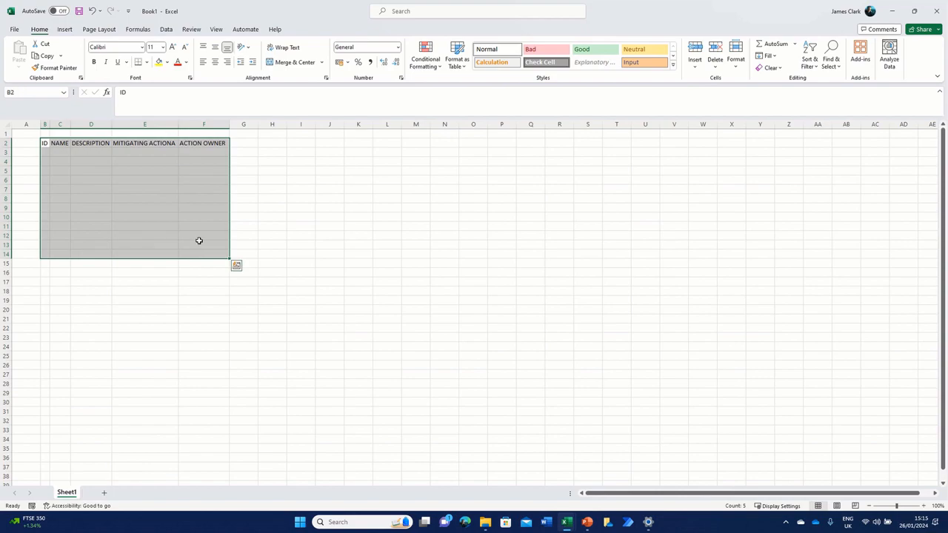
pyautogui.click(65, 29)
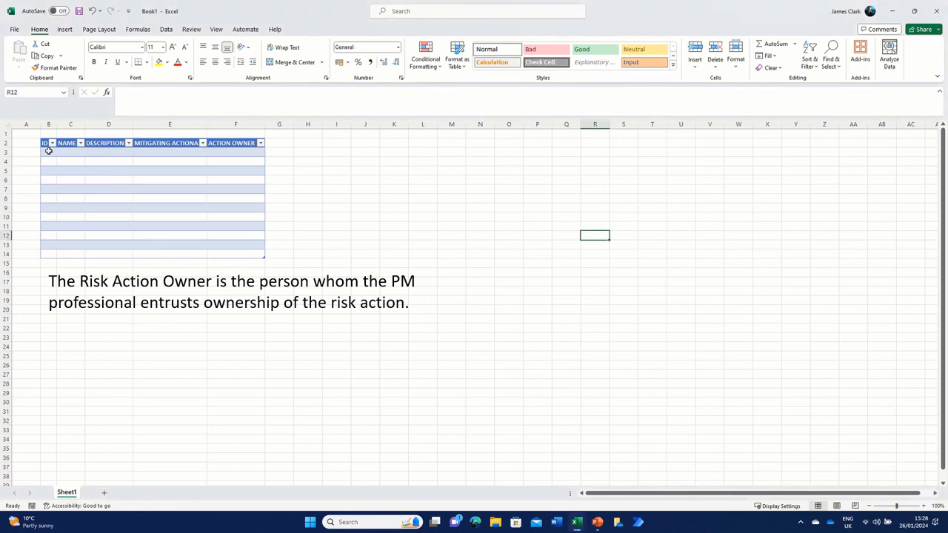
# Step: Review the table's columns from ID to ACTION OWNER by moving through the cells of the first data row
pyautogui.click(49, 152)
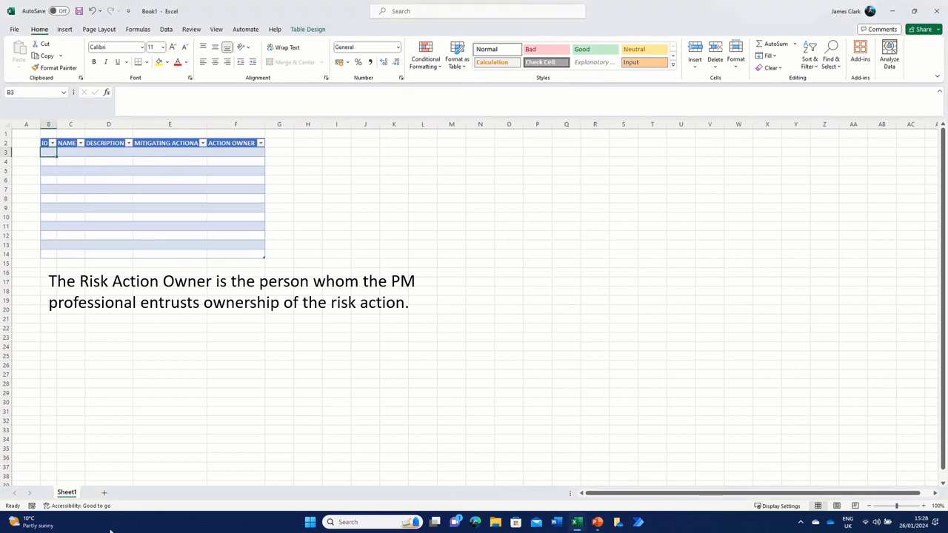
pyautogui.press('Right')
pyautogui.press('Right')
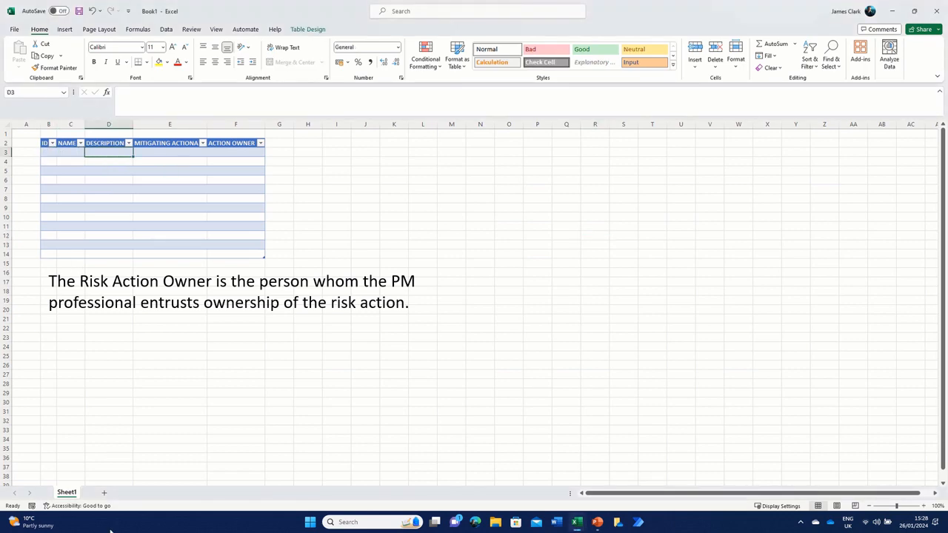
pyautogui.press('Right')
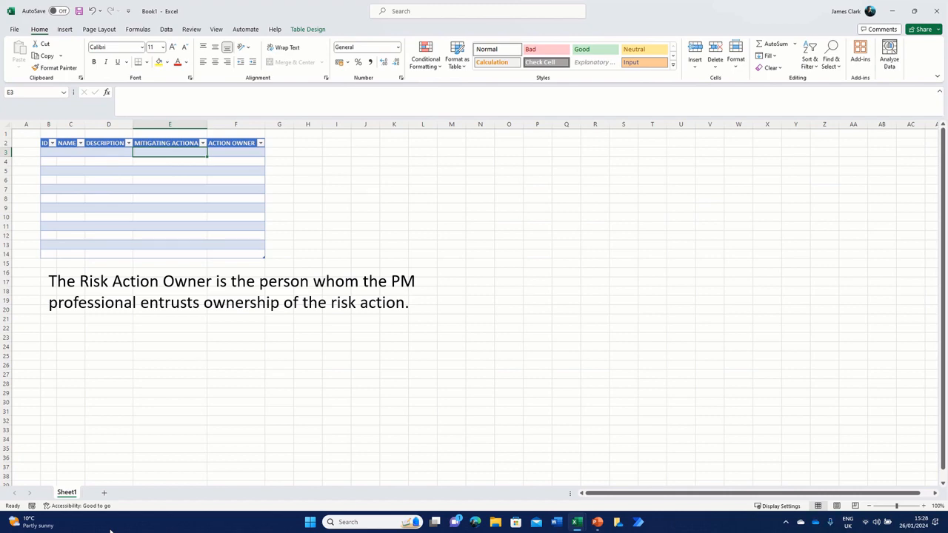
pyautogui.press('Right')
pyautogui.press('Left')
pyautogui.press('Right')
pyautogui.press('Left')
pyautogui.press('Left')
pyautogui.press('Left')
pyautogui.press('Left')
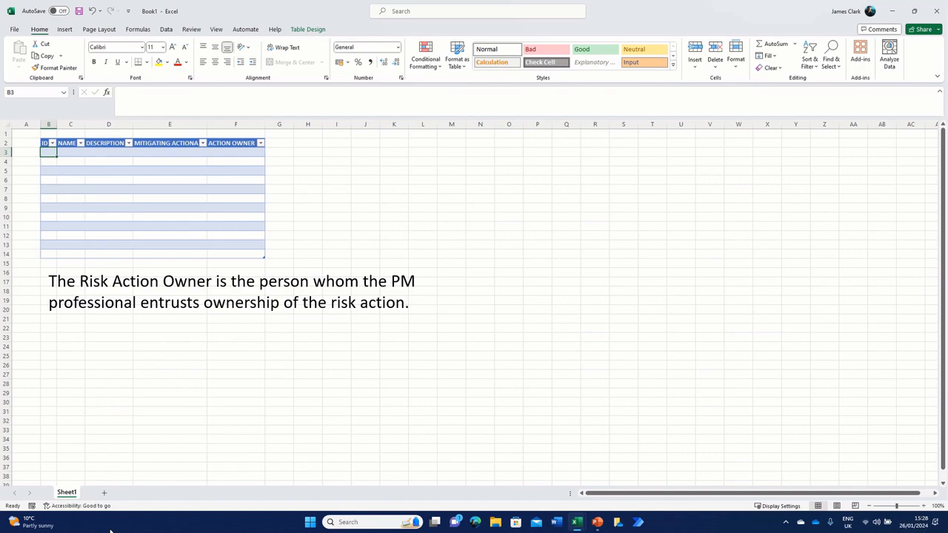
pyautogui.press('Right')
pyautogui.press('Right')
pyautogui.press('Right')
pyautogui.press('Right')
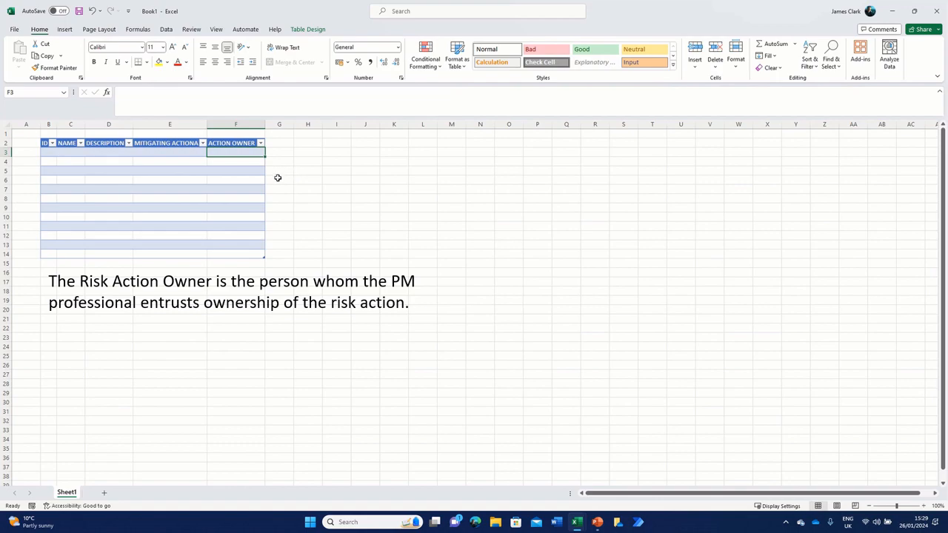
# Step: Extend the table with a COST IMPACT column by entering that heading in G2
pyautogui.click(274, 143)
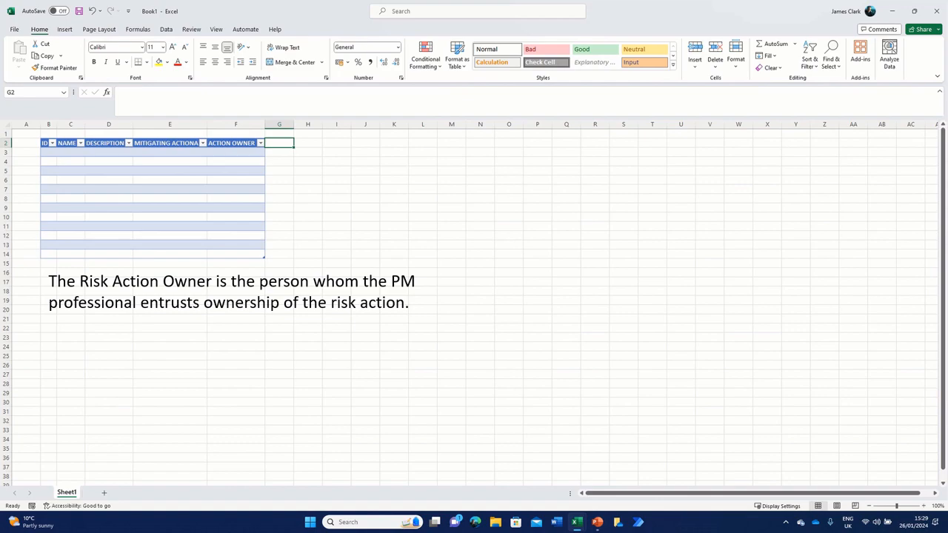
pyautogui.write('C')
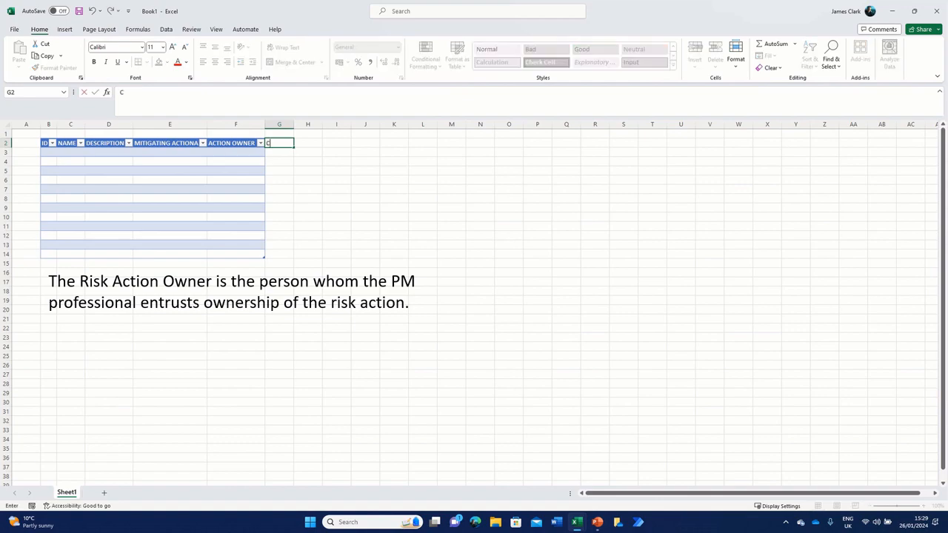
pyautogui.write('OST IMPACT')
pyautogui.press('Tab')
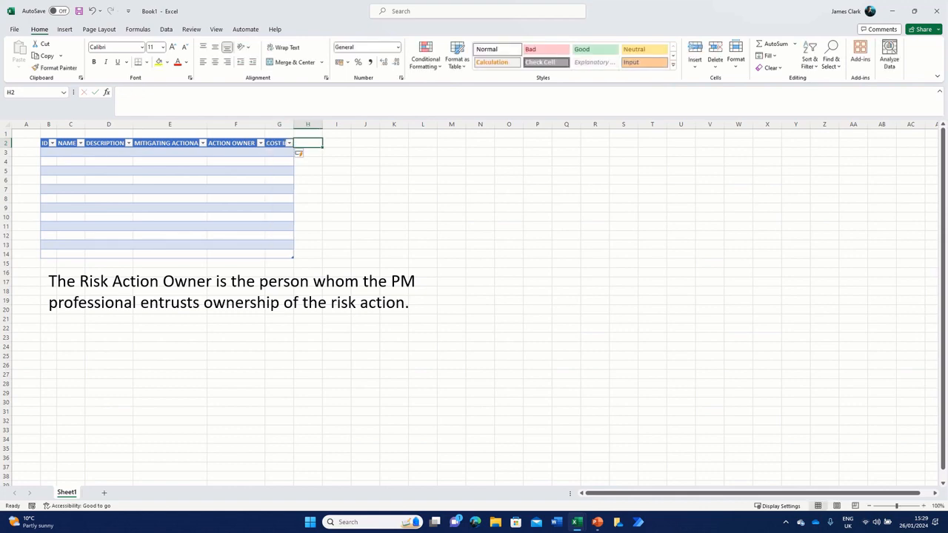
# Step: Add a COST IMPACT PROBABILITY column to the table by entering that heading in H2
pyautogui.write('C')
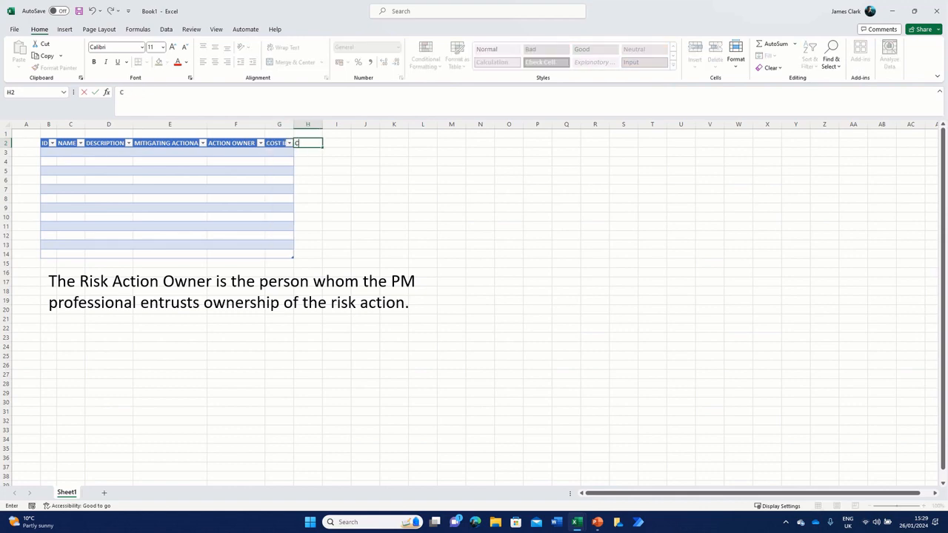
pyautogui.write('OST IMPACT PROBAB')
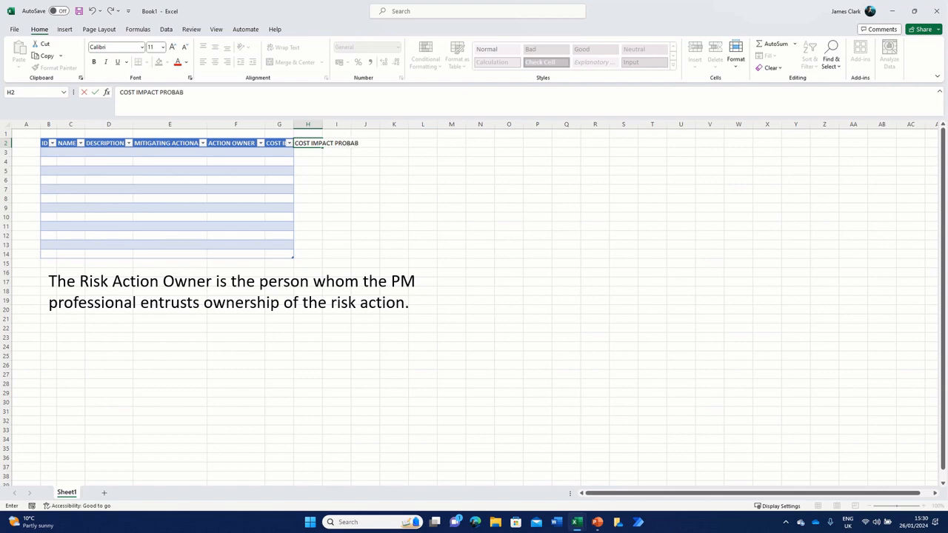
pyautogui.write('TY')
pyautogui.press('Tab')
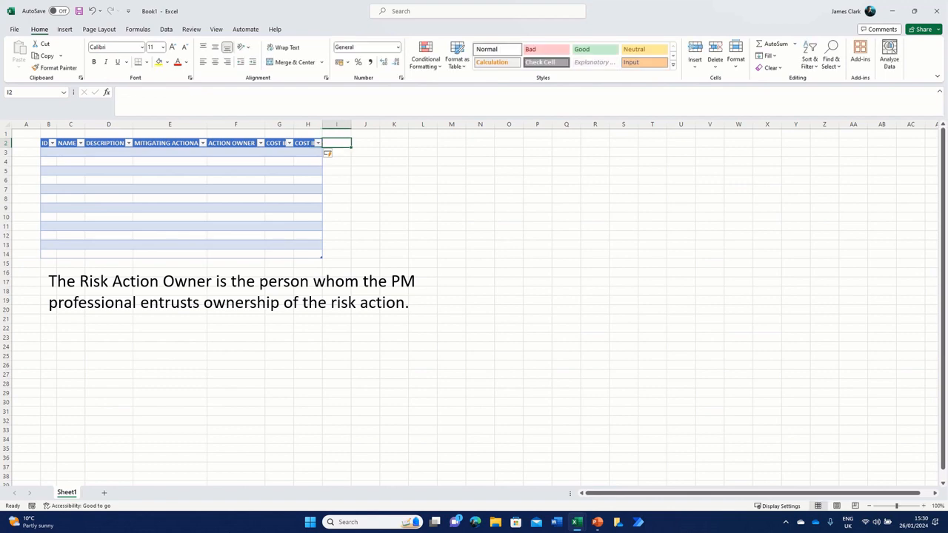
# Step: Add a SCHEDULE IMPACT column to the table by entering that heading in I2
pyautogui.write('SCH')
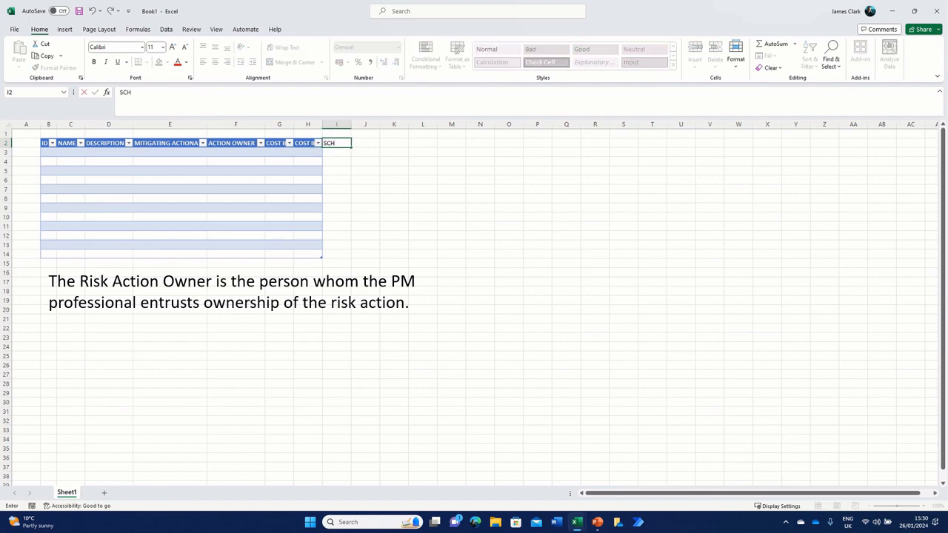
pyautogui.write('EDULE IMPACT')
pyautogui.press('Tab')
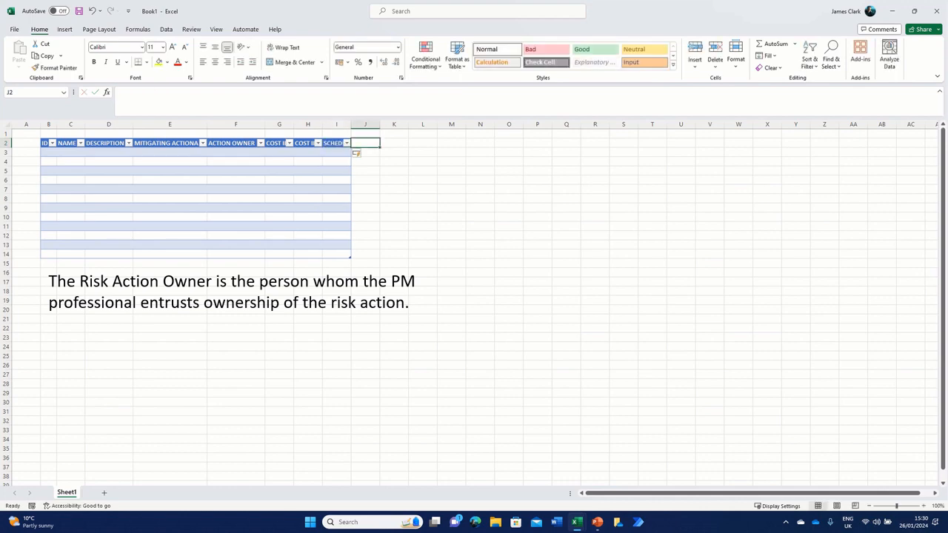
# Step: Add a SCHEDULE IMPACT PROBABILITY column to the table by entering that heading in J2
pyautogui.write('SCHEDUL')
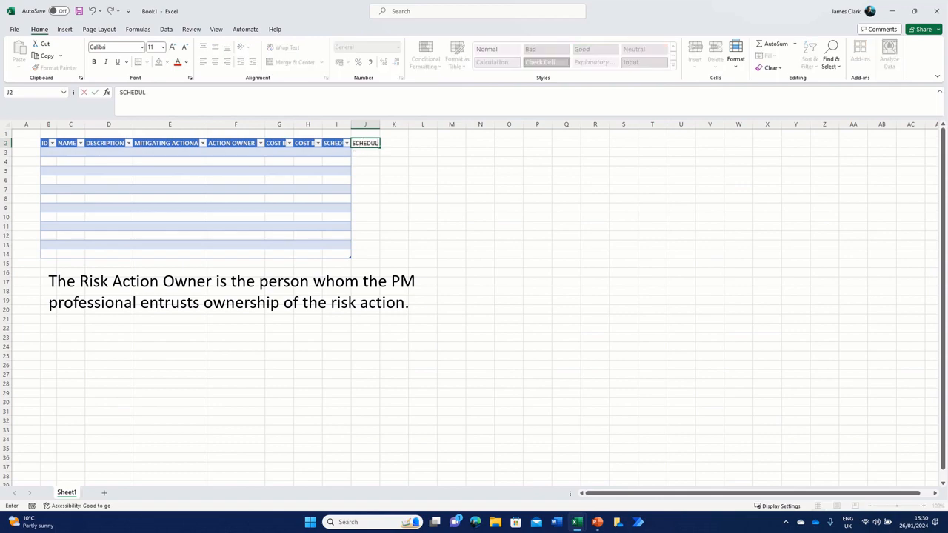
pyautogui.write('E IMPACT PROBBILITY')
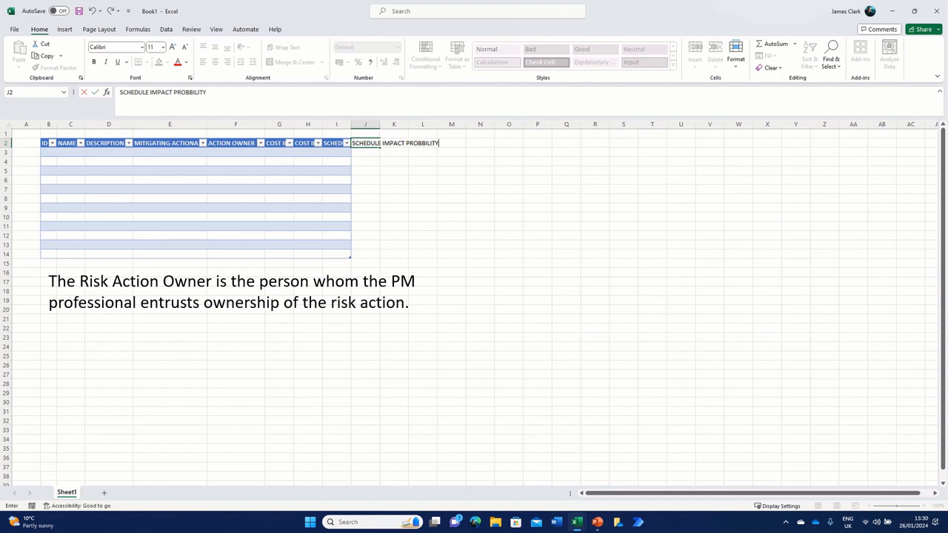
pyautogui.press('BackSpace')
pyautogui.press('BackSpace')
pyautogui.press('BackSpace')
pyautogui.press('BackSpace')
pyautogui.press('BackSpace')
pyautogui.press('BackSpace')
pyautogui.press('Tab')
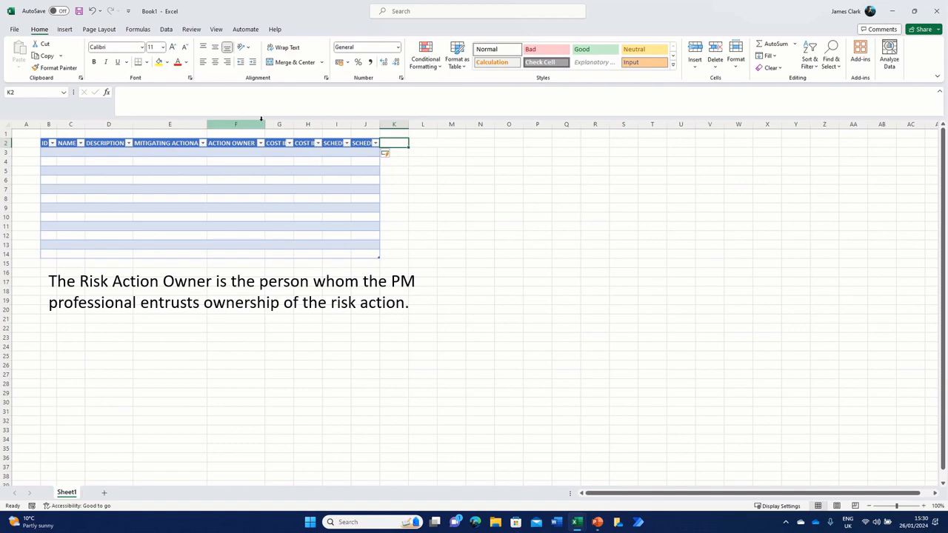
# Step: Auto-fit the width of every column on the sheet so the full headings can be read
pyautogui.click(7, 123)
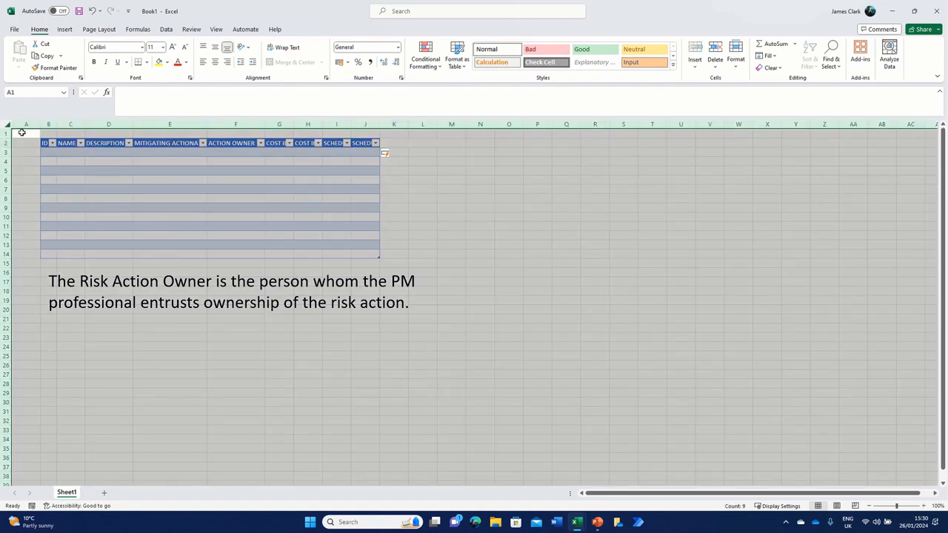
pyautogui.doubleClick(294, 123)
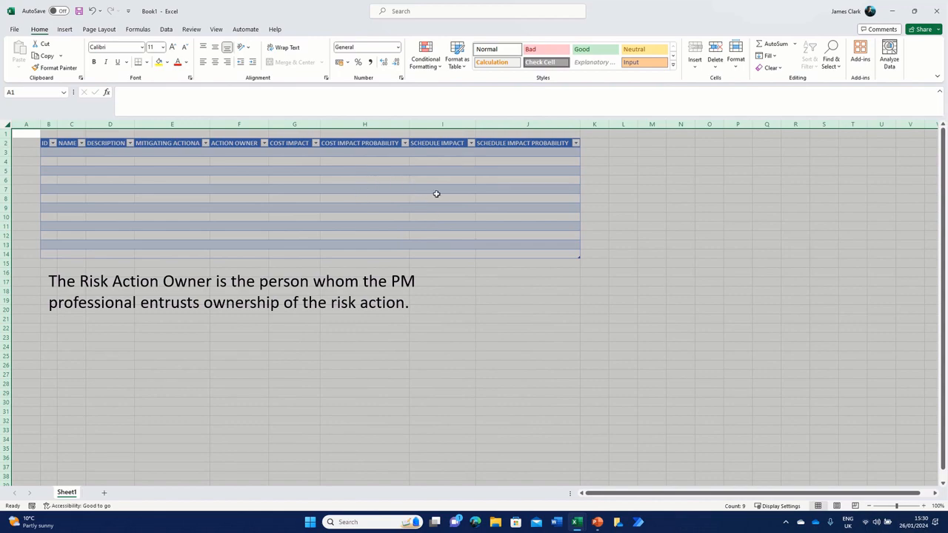
pyautogui.click(381, 181)
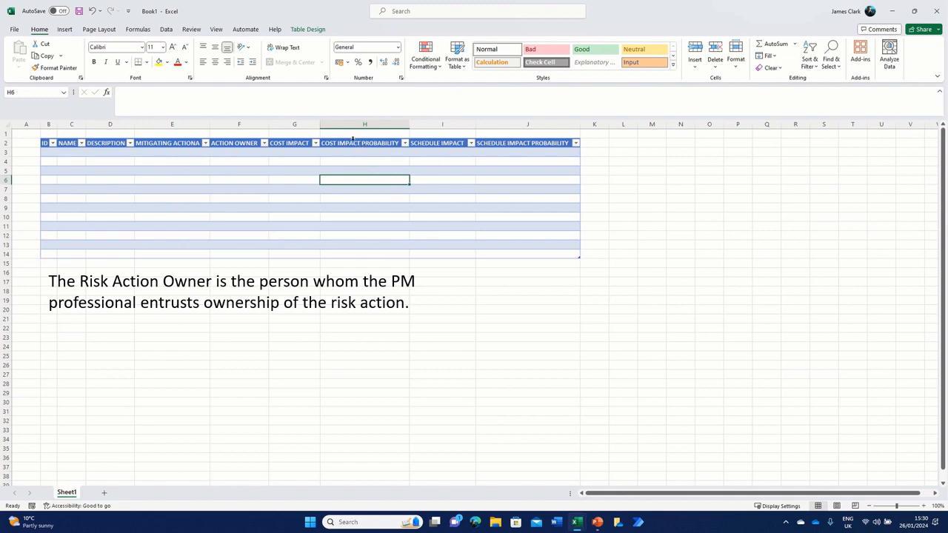
# Step: Insert a table column before SCHEDULE IMPACT and another one after SCHEDULE IMPACT PROBABILITY
pyautogui.click(424, 145)
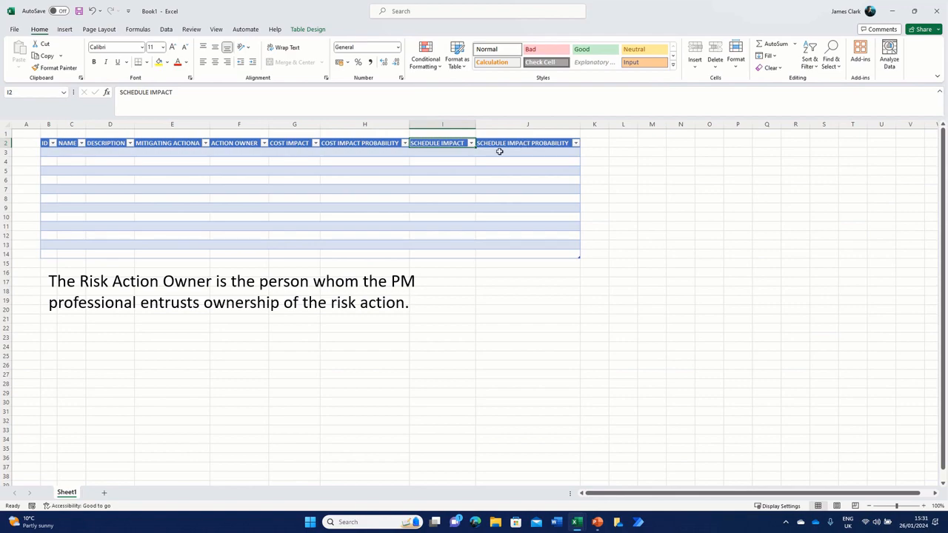
pyautogui.rightClick(414, 143)
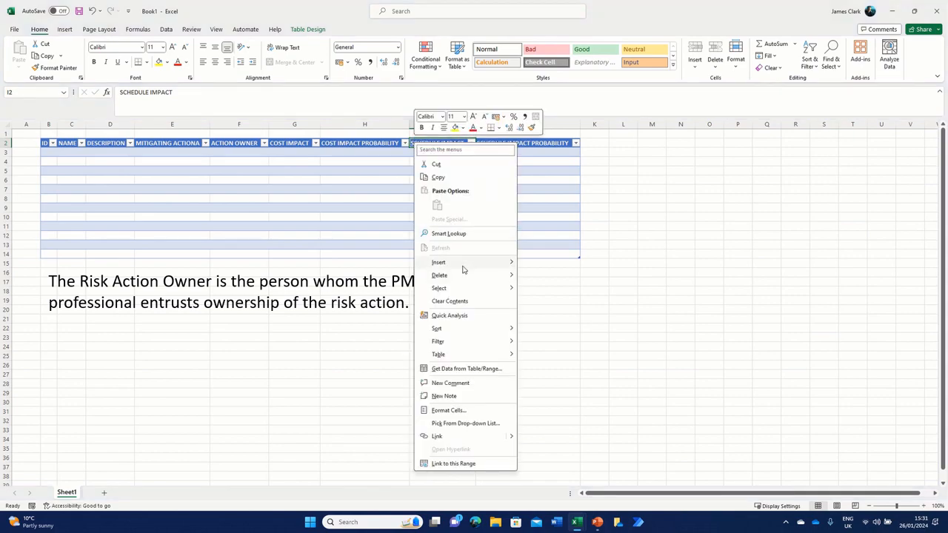
pyautogui.moveTo(464, 265)
pyautogui.click(539, 265)
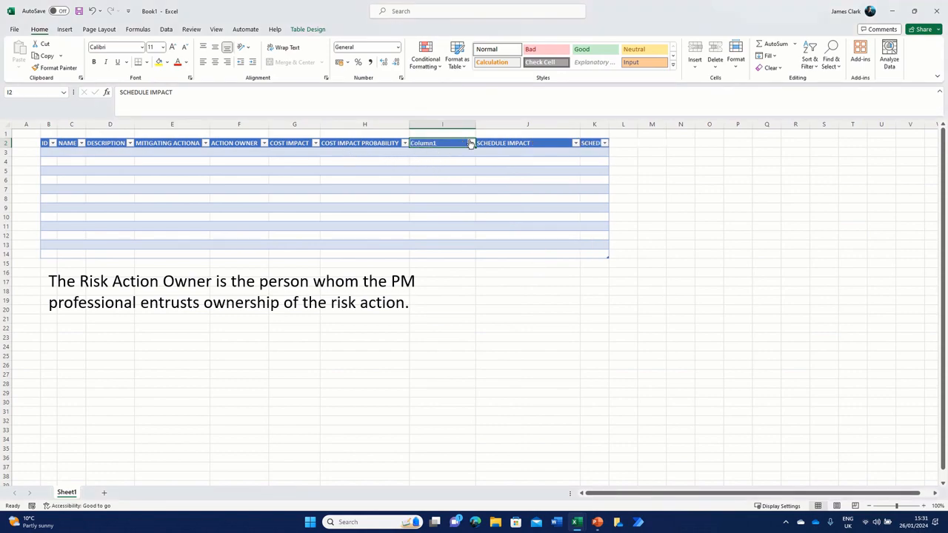
pyautogui.rightClick(595, 145)
pyautogui.moveTo(634, 266)
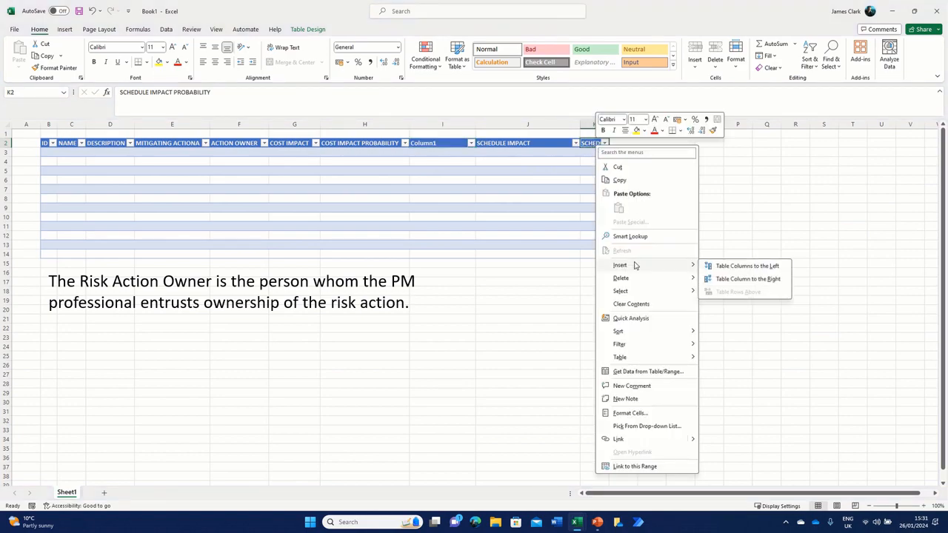
pyautogui.click(726, 279)
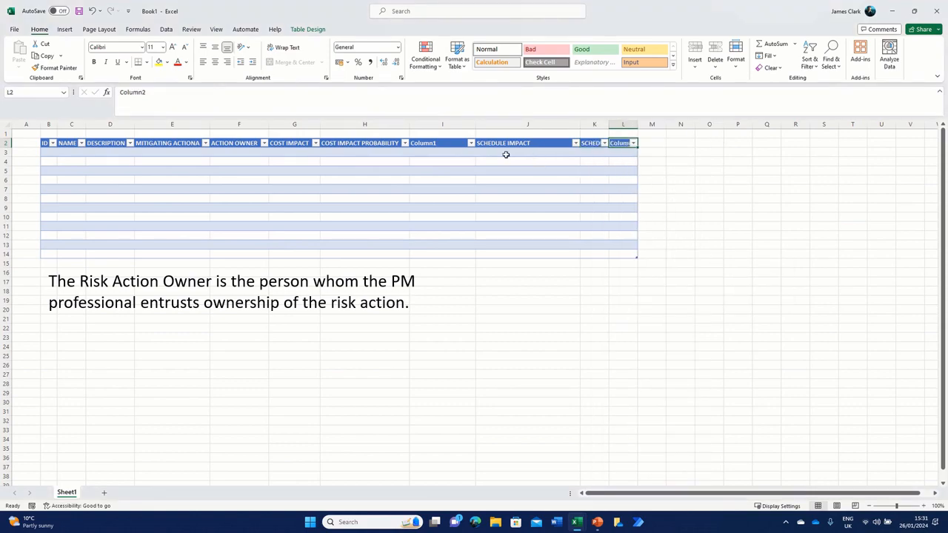
# Step: Enter COST IMPACT SCORE as the heading of the new column in I2
pyautogui.click(449, 146)
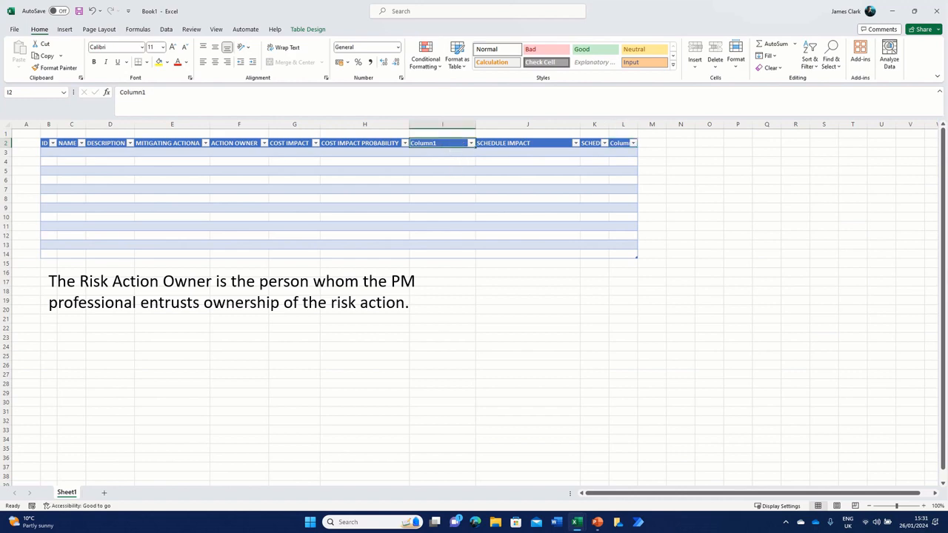
pyautogui.write('COST')
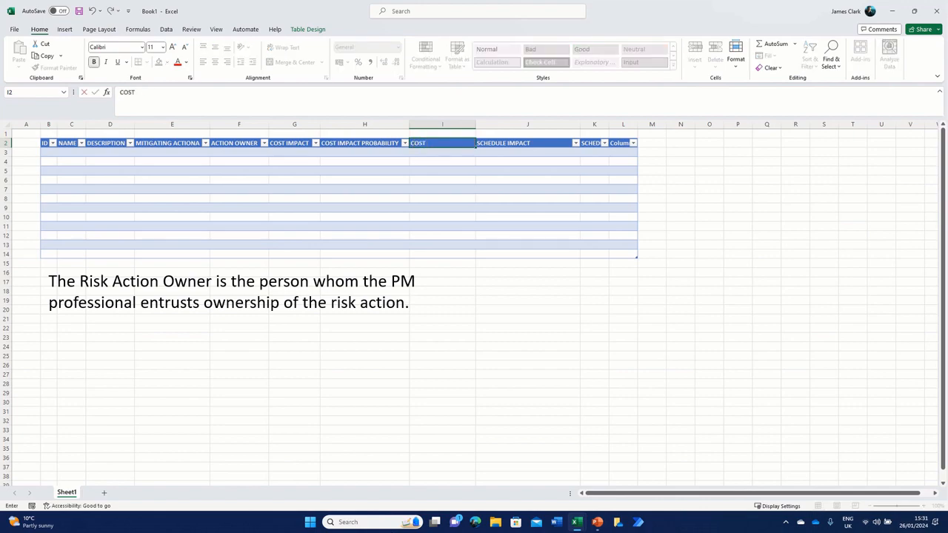
pyautogui.write(' IMPACT SCORE')
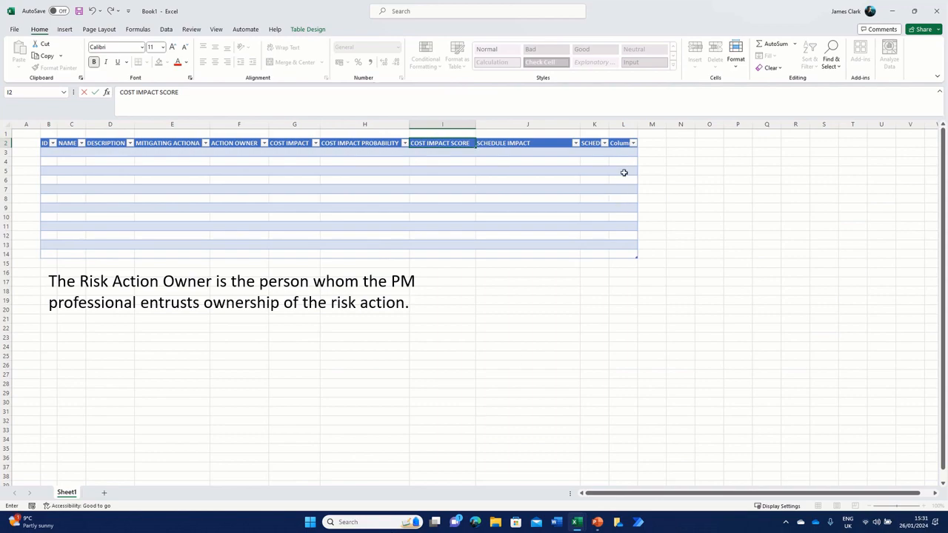
# Step: Enter SCHEDULE IMPACT SCORE as the heading of the new last column in L2
pyautogui.click(623, 172)
pyautogui.press('Up')
pyautogui.press('Up')
pyautogui.press('Up')
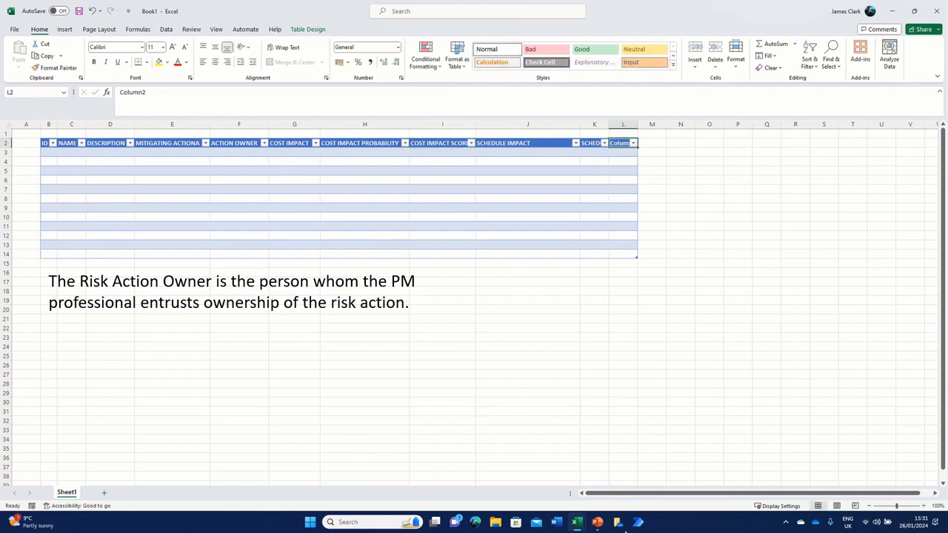
pyautogui.write('SCHED')
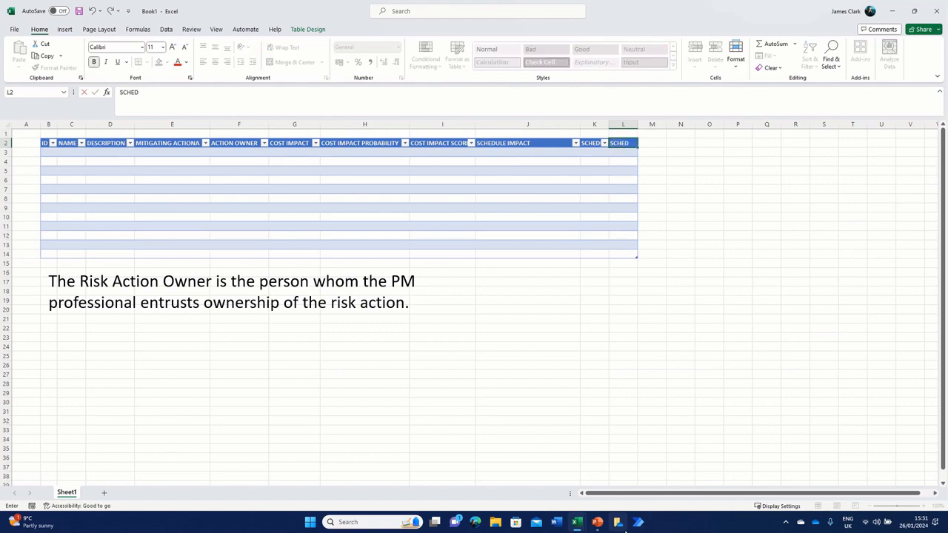
pyautogui.write('ULE IMPACT')
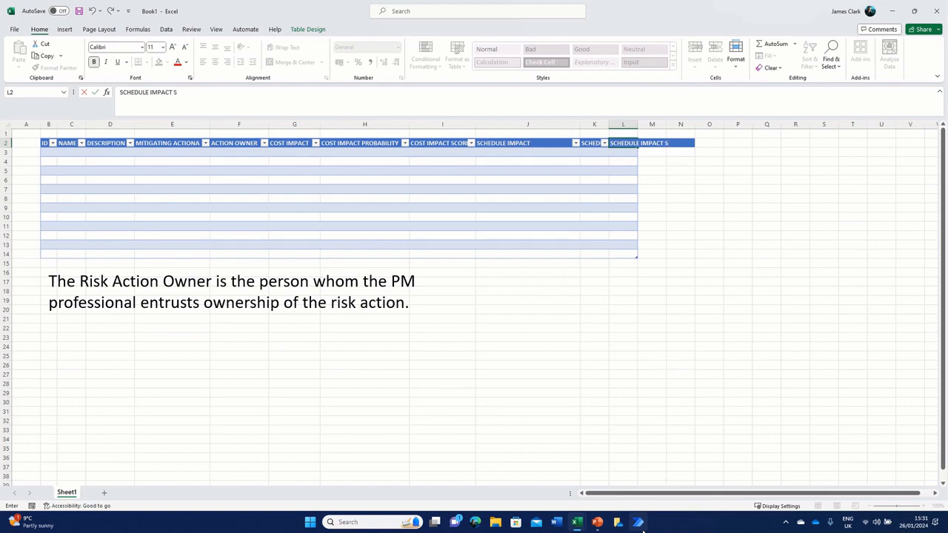
pyautogui.write('SCORE')
pyautogui.click(536, 198)
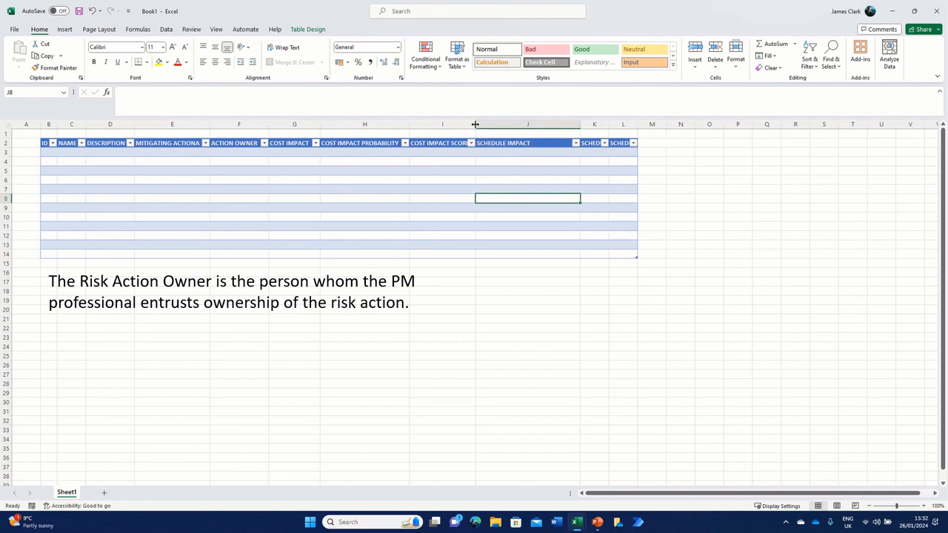
# Step: Widen column I and replace its heading in I2 with FACTORED COST IMPACT
pyautogui.moveTo(476, 125); pyautogui.dragTo(505, 125)
pyautogui.click(440, 144)
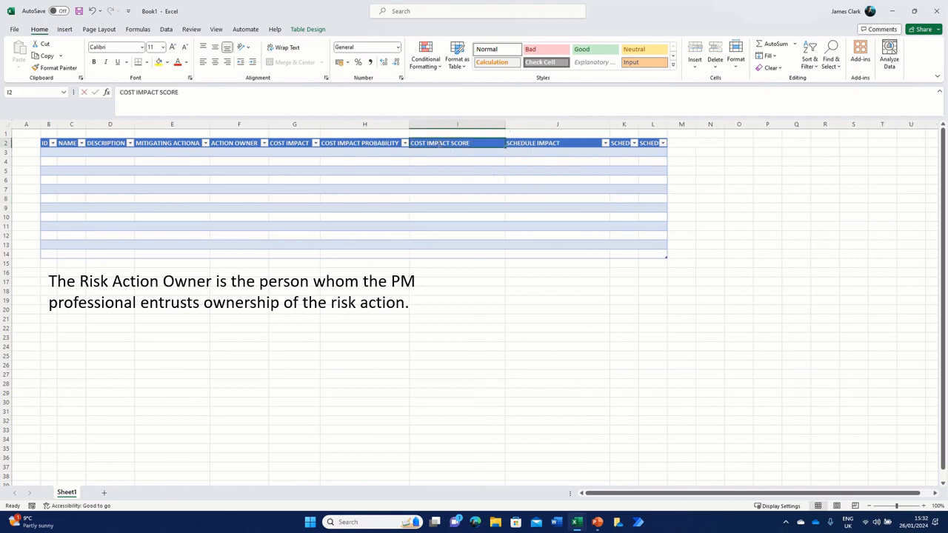
pyautogui.click(454, 179)
pyautogui.click(449, 143)
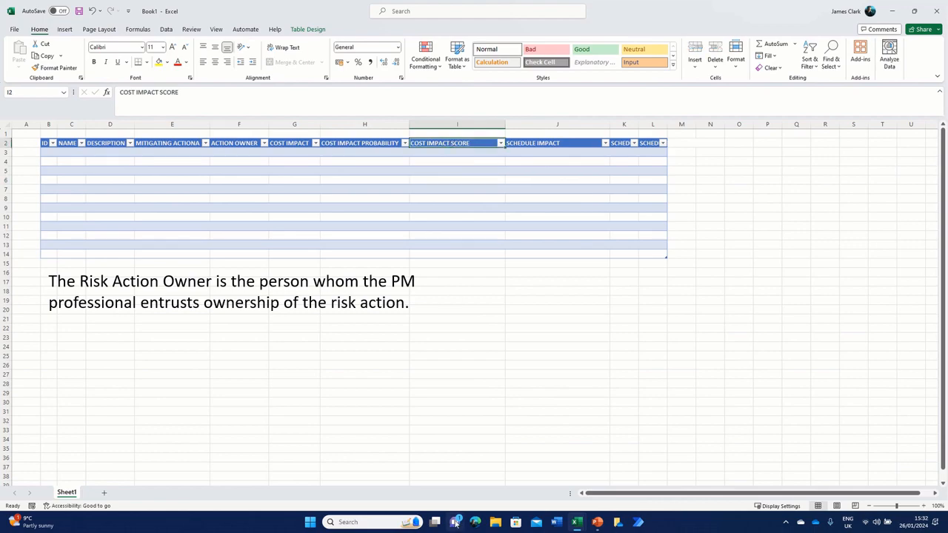
pyautogui.write('FACT')
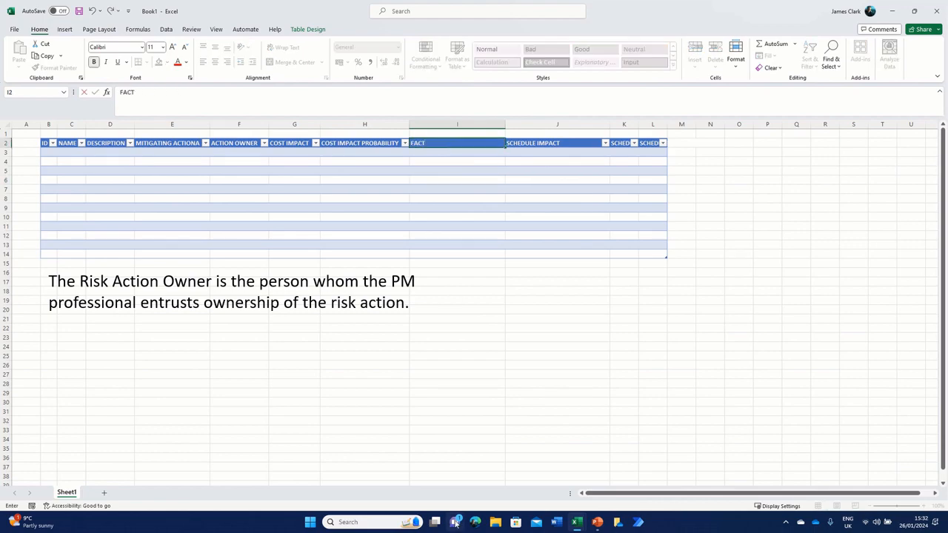
pyautogui.write('ORDED COST IMPACT')
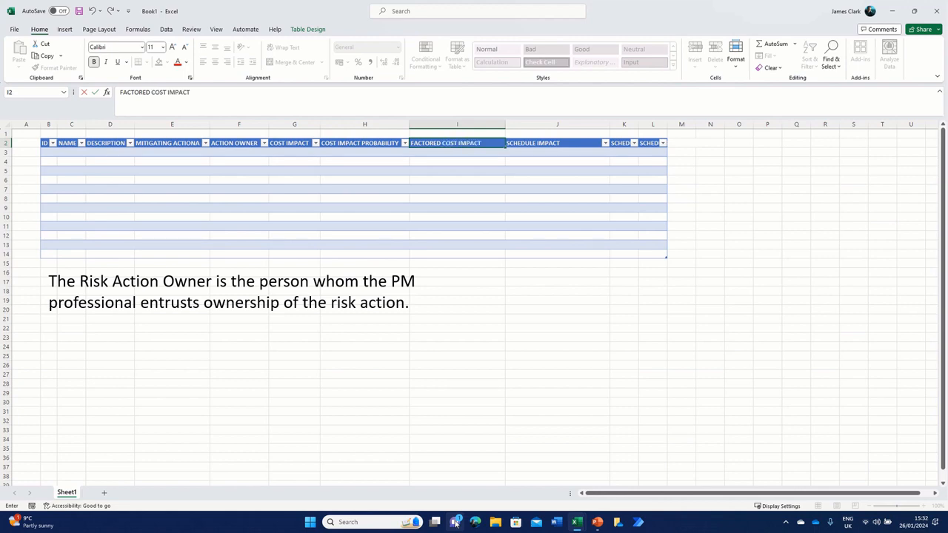
# Step: Replace the heading of the last table column in L2 with FACTORED COST SCHEDULE
pyautogui.click(652, 143)
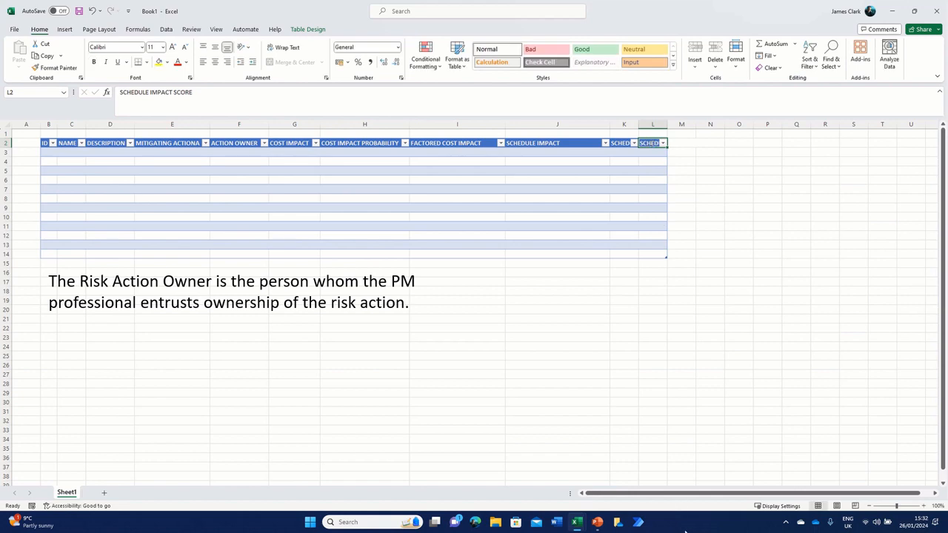
pyautogui.write('FACTORED')
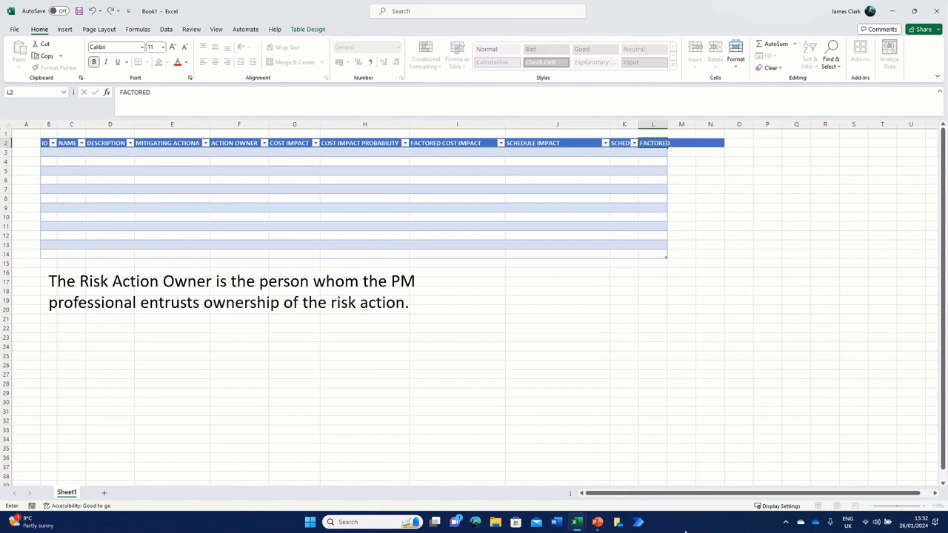
pyautogui.write(' COST SCHEDULE')
pyautogui.click(592, 332)
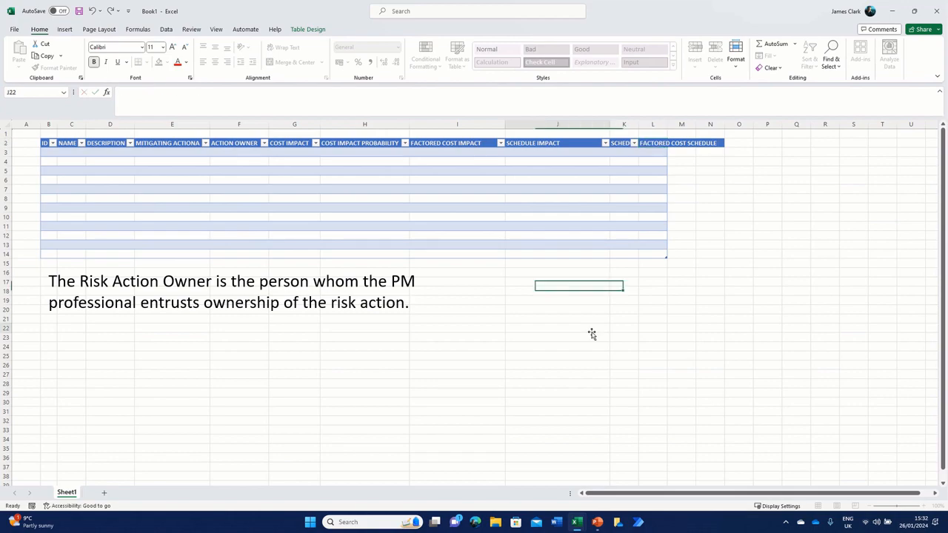
# Step: Auto-fit all column widths again to suit the new factored impact headings
pyautogui.click(7, 124)
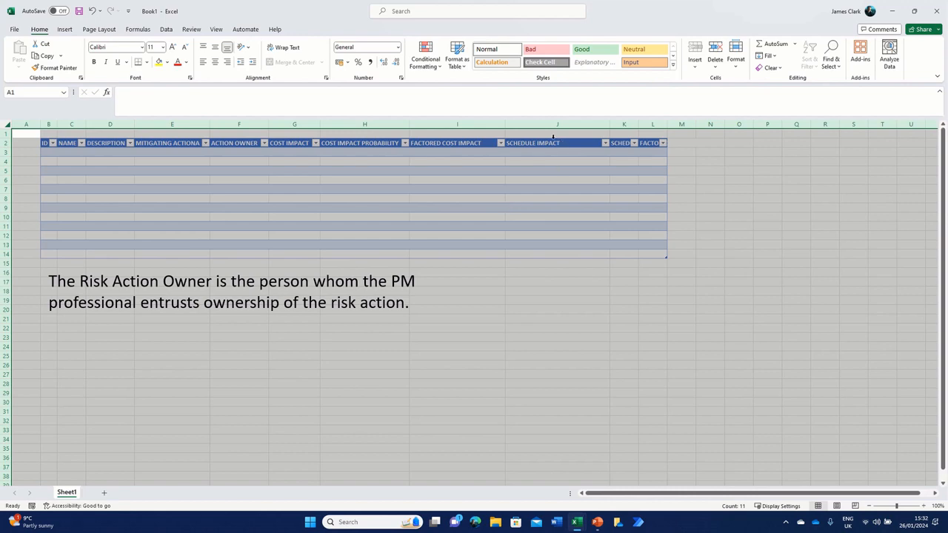
pyautogui.doubleClick(504, 123)
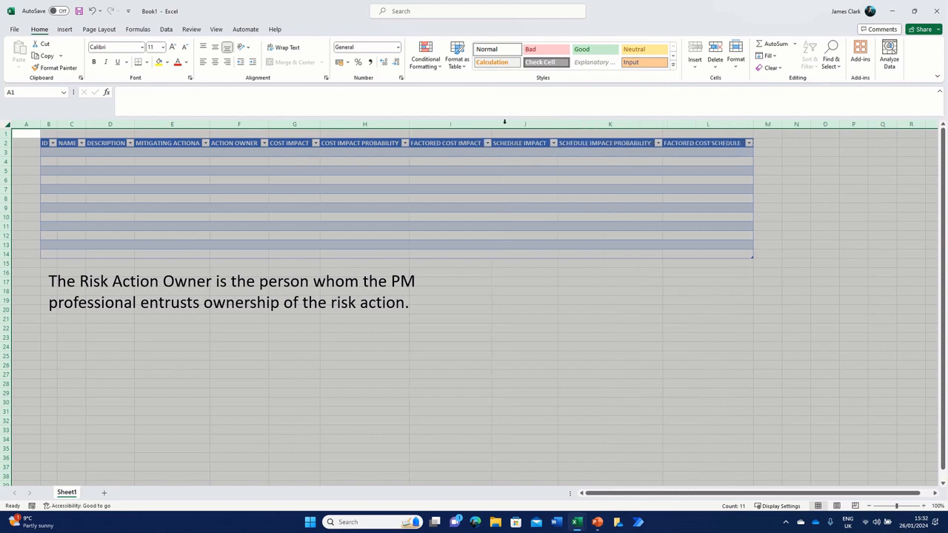
pyautogui.click(598, 226)
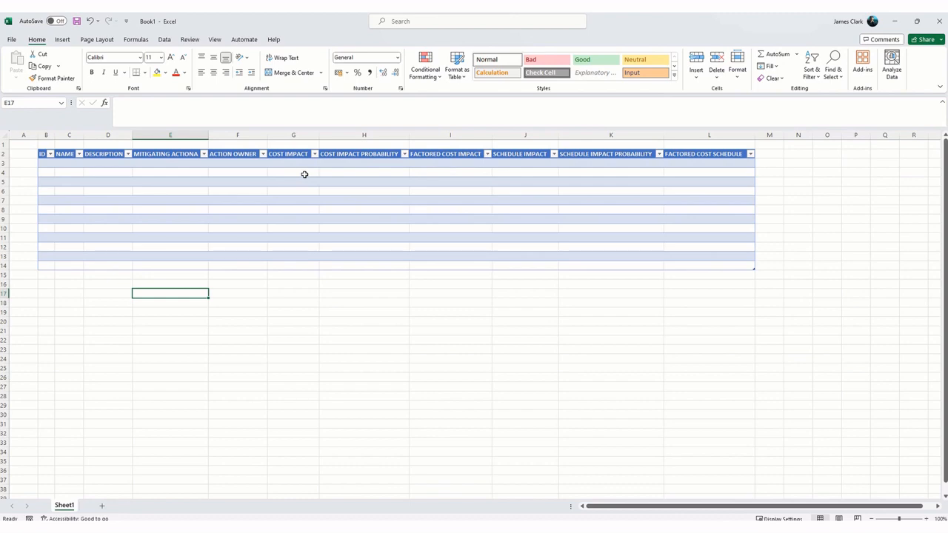
# Step: Apply the Accounting number format to the COST IMPACT and FACTORED COST IMPACT columns and the Percent style to COST IMPACT PROBABILITY, rows 2 to 14
pyautogui.moveTo(289, 154); pyautogui.dragTo(277, 265)
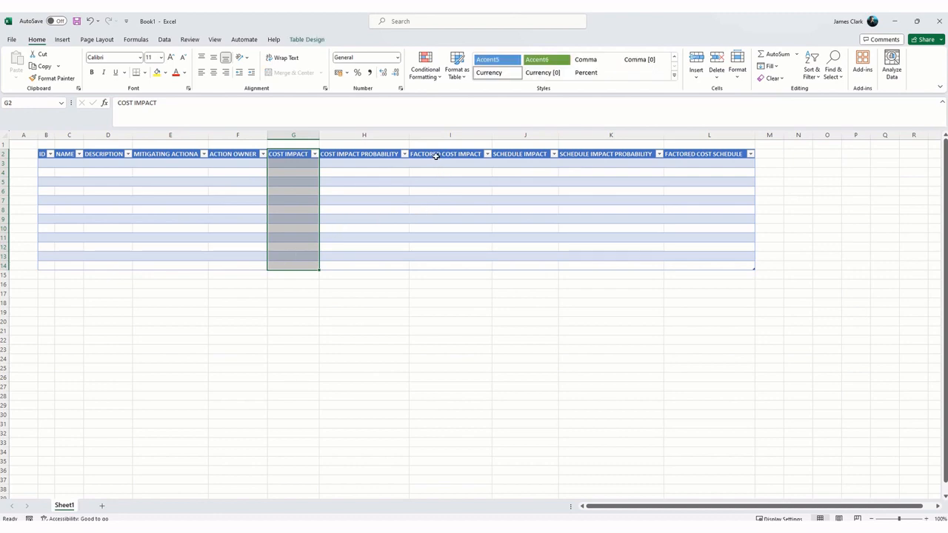
pyautogui.moveTo(436, 154); pyautogui.dragTo(432, 264)
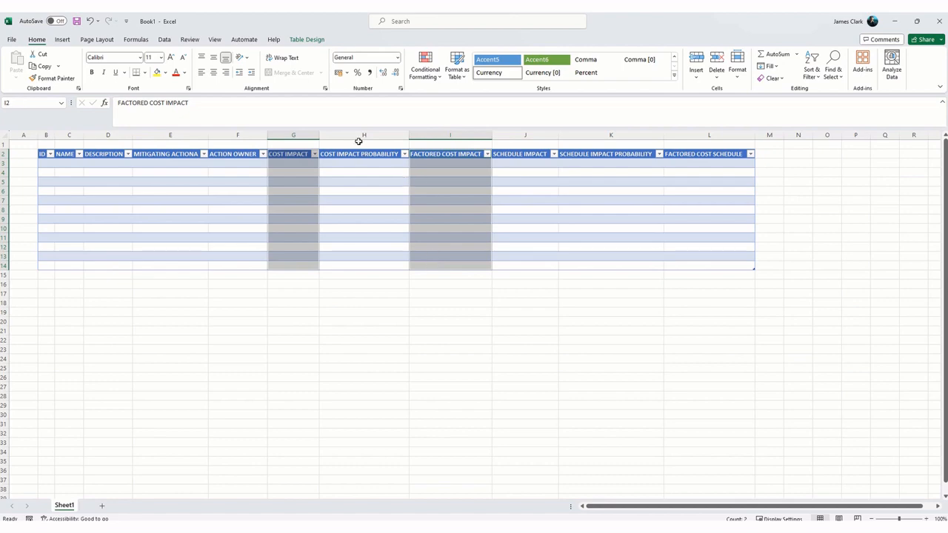
pyautogui.click(339, 74)
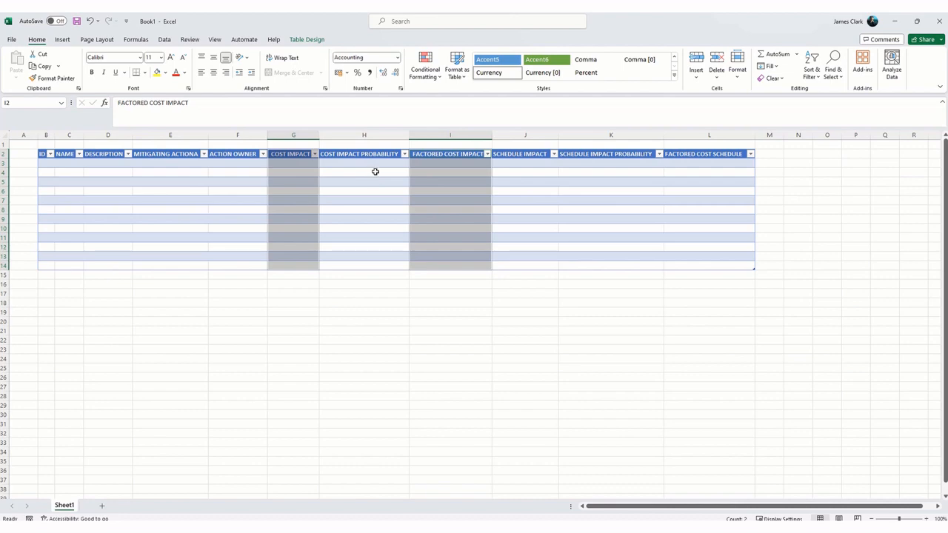
pyautogui.moveTo(376, 153); pyautogui.dragTo(360, 265)
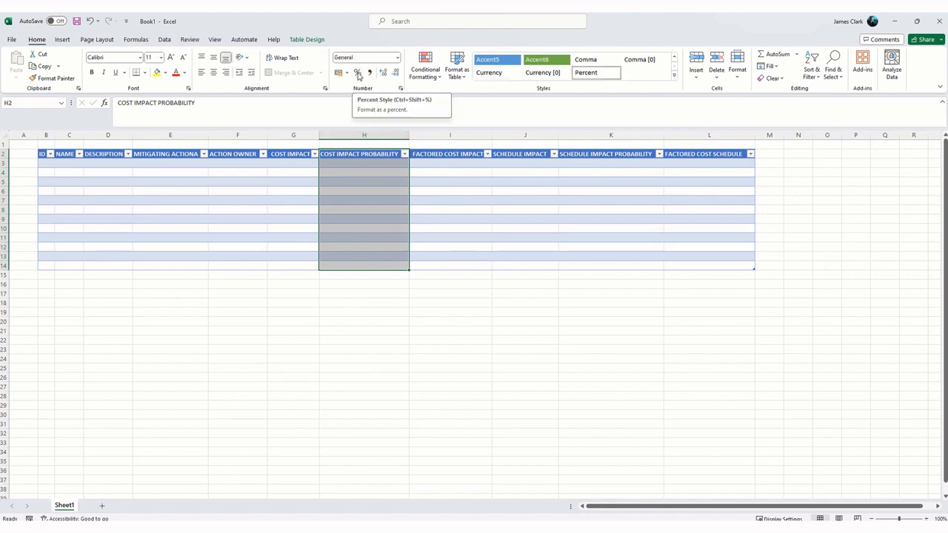
pyautogui.click(358, 76)
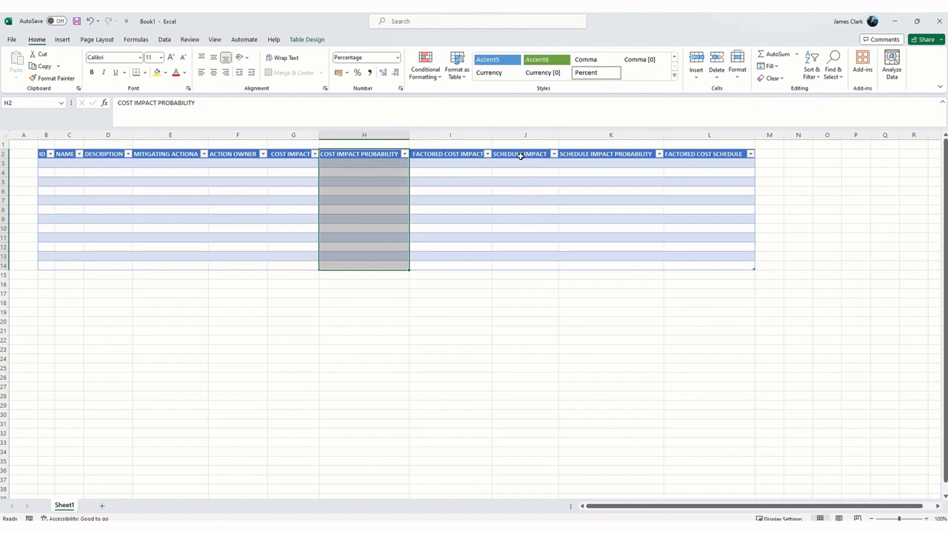
# Step: Apply the Number format to the SCHEDULE IMPACT and FACTORED COST SCHEDULE columns and the Percent style to SCHEDULE IMPACT PROBABILITY, rows 2 to 14
pyautogui.moveTo(521, 156); pyautogui.dragTo(516, 265)
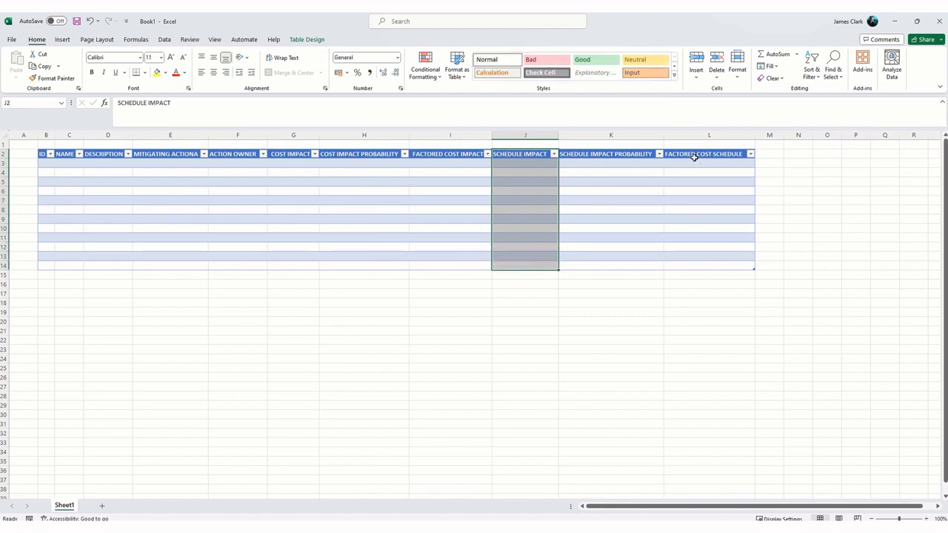
pyautogui.moveTo(691, 153); pyautogui.dragTo(684, 267)
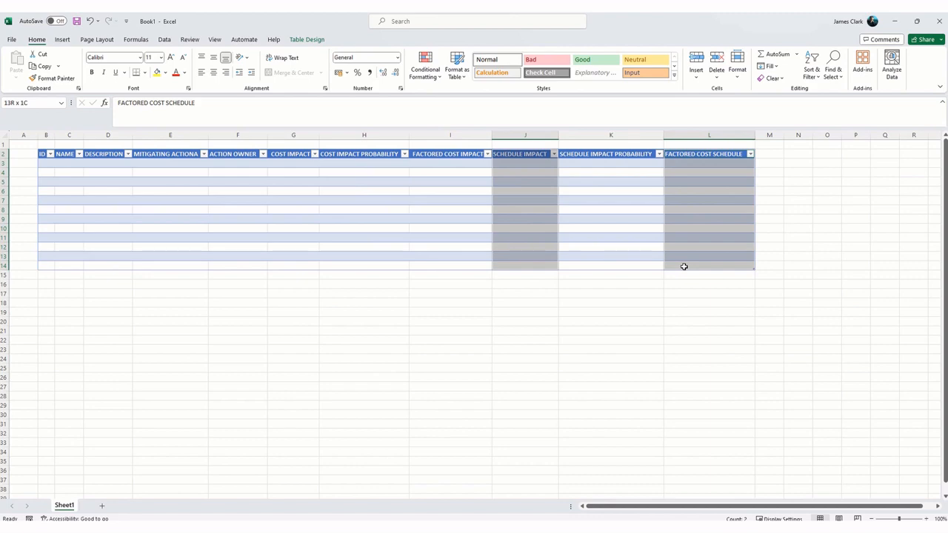
pyautogui.moveTo(683, 267); pyautogui.dragTo(683, 266)
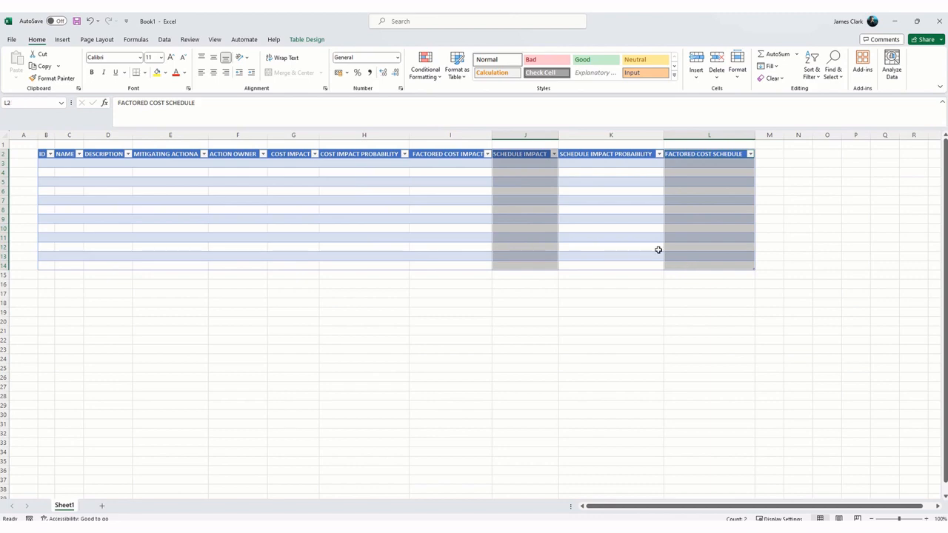
pyautogui.click(397, 58)
pyautogui.click(378, 100)
pyautogui.moveTo(608, 155); pyautogui.dragTo(601, 266)
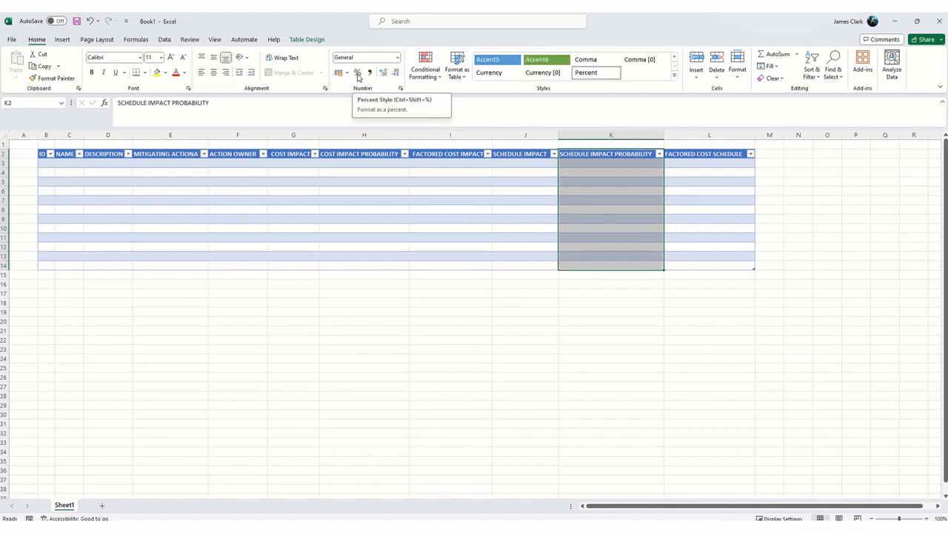
pyautogui.click(358, 73)
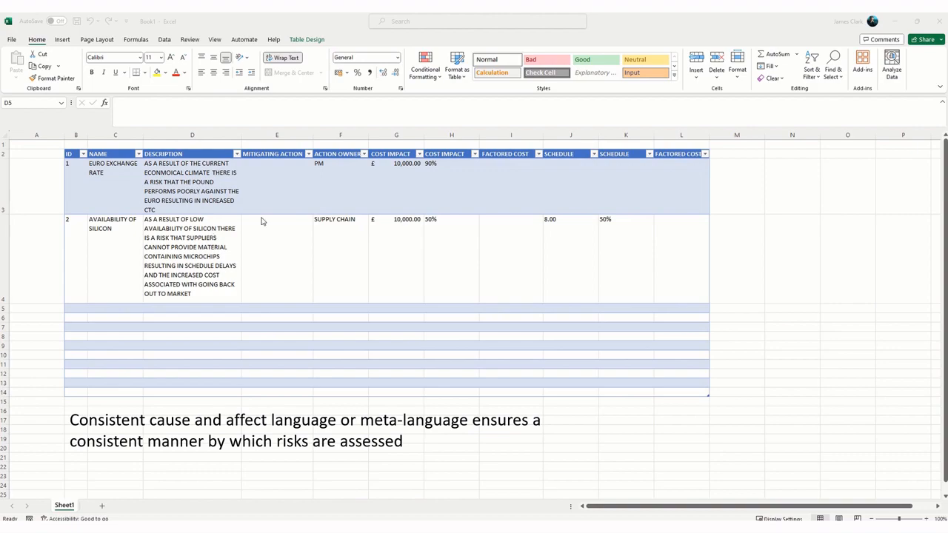
# Step: Examine the example risk entries in rows 3 and 4, going over name, description, mitigating action, action owner, cost impact and probability
pyautogui.click(334, 191)
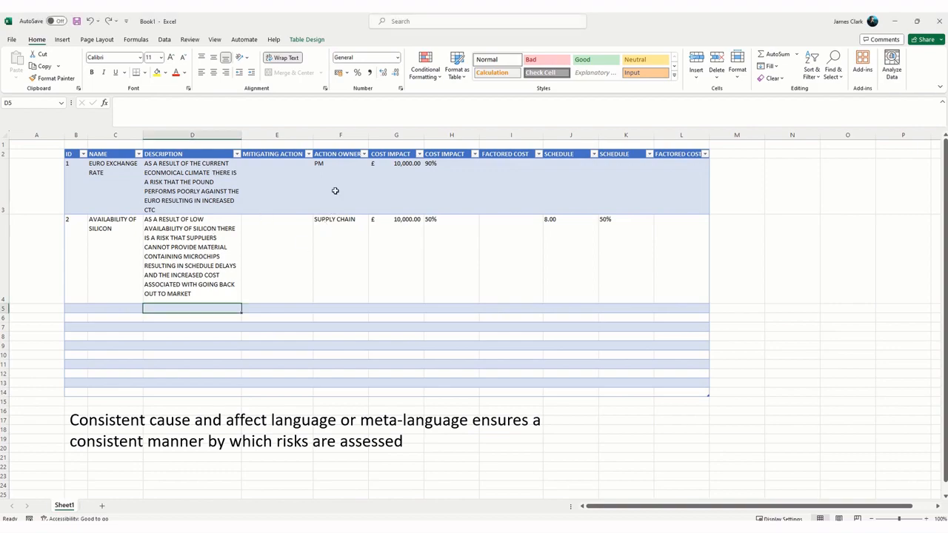
pyautogui.click(334, 191)
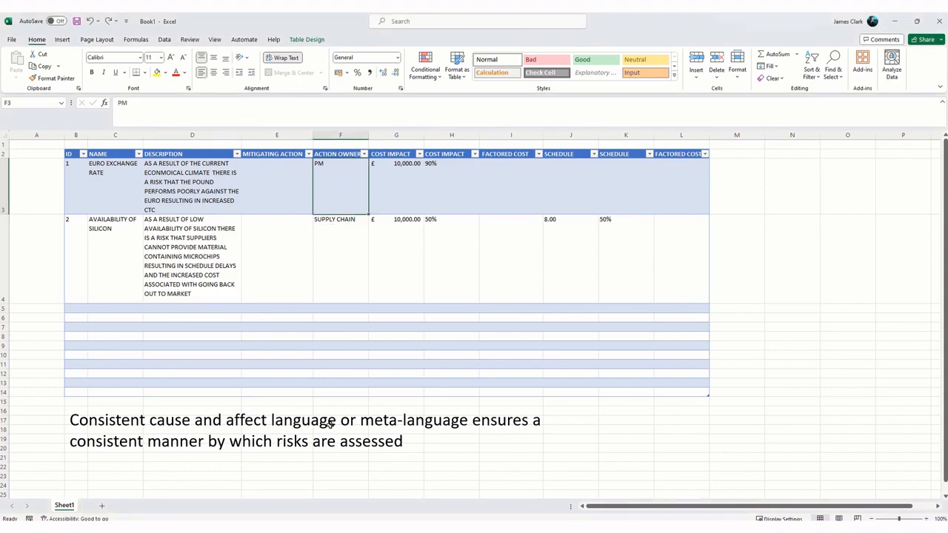
pyautogui.press('Left')
pyautogui.press('Left')
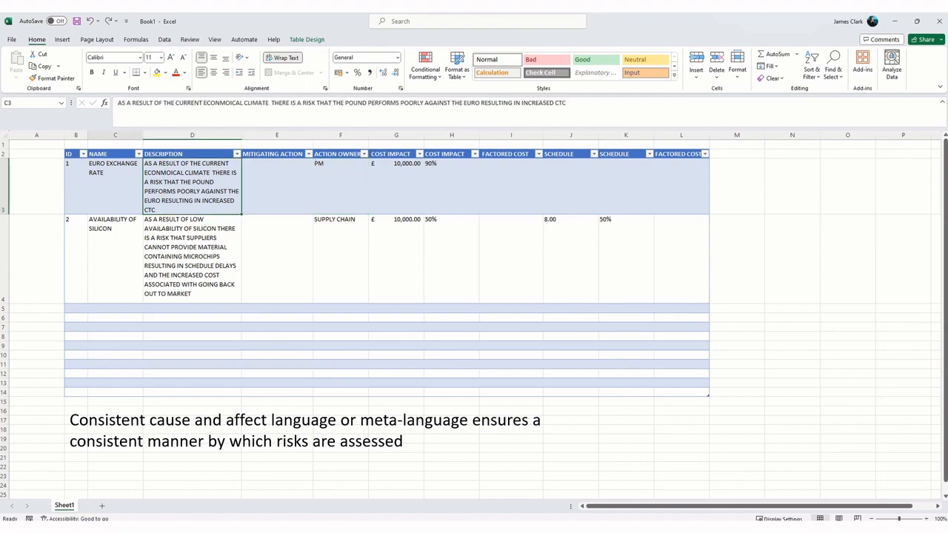
pyautogui.press('Right')
pyautogui.press('Right')
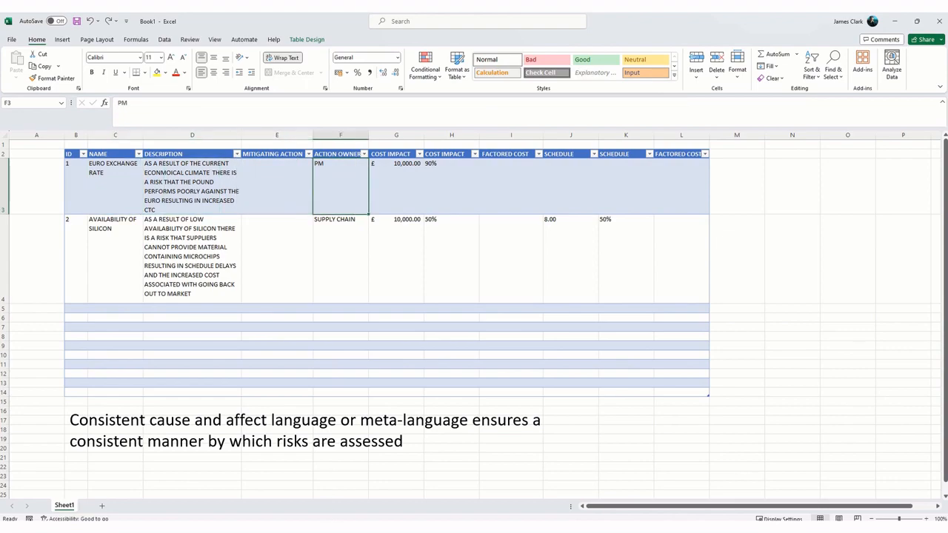
pyautogui.press('Right')
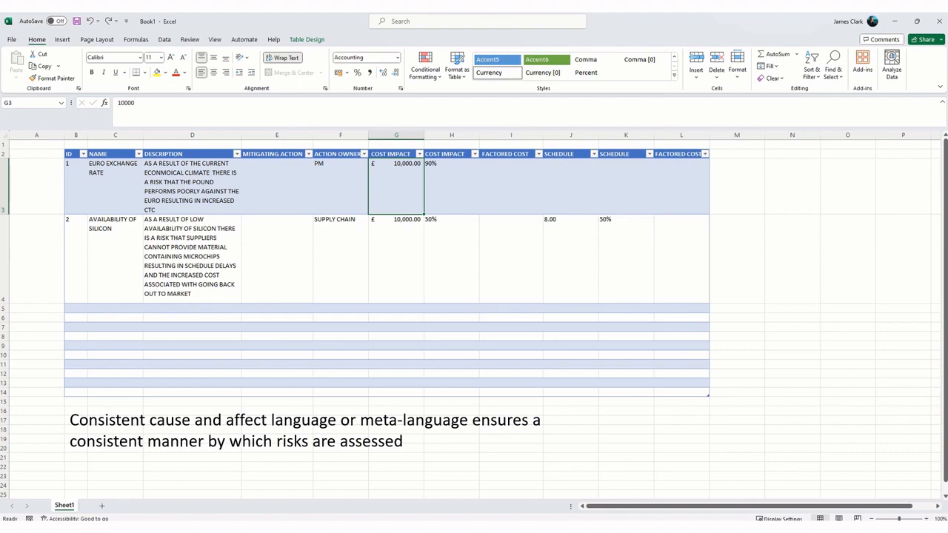
pyautogui.press('Right')
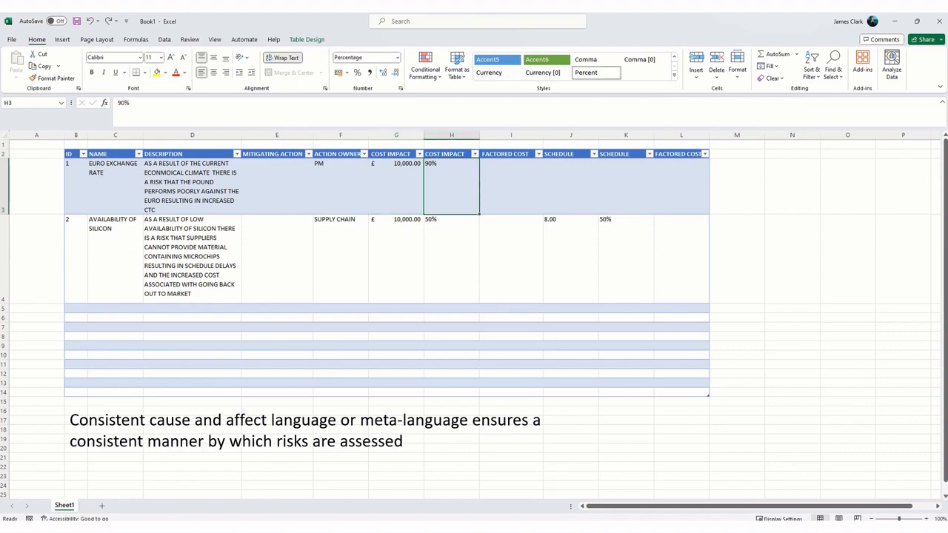
pyautogui.press('Down')
pyautogui.press('Left')
pyautogui.press('Left')
pyautogui.press('Left')
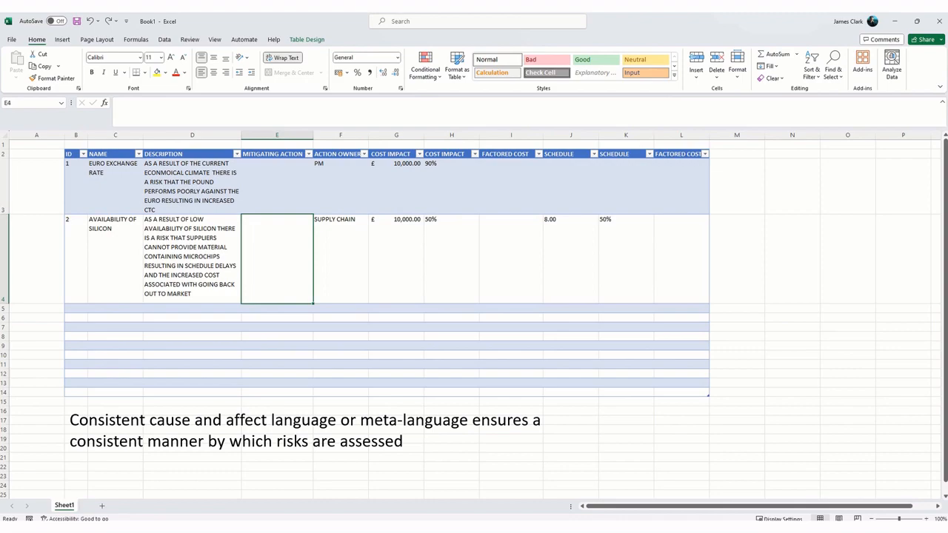
pyautogui.press('Up')
pyautogui.press('Left')
pyautogui.press('Left')
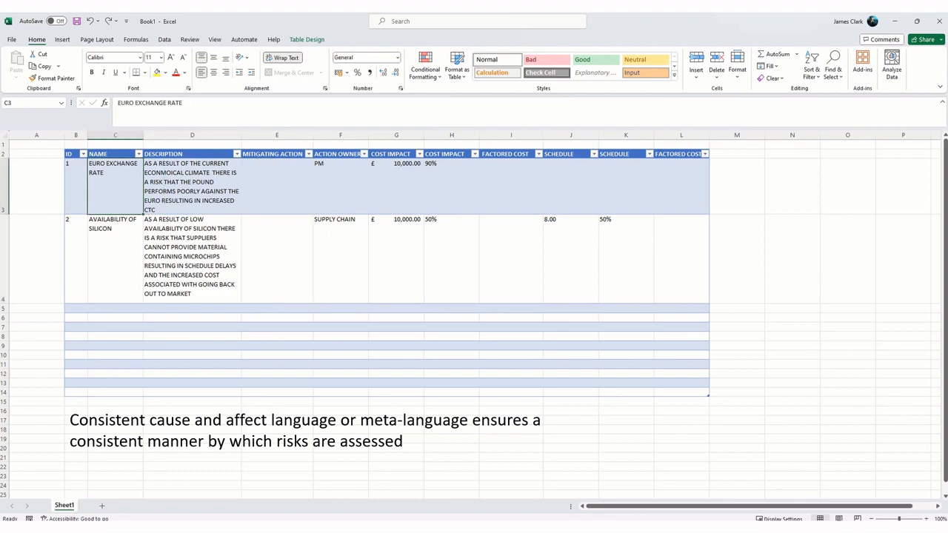
pyautogui.press('Left')
pyautogui.press('Right')
pyautogui.press('Right')
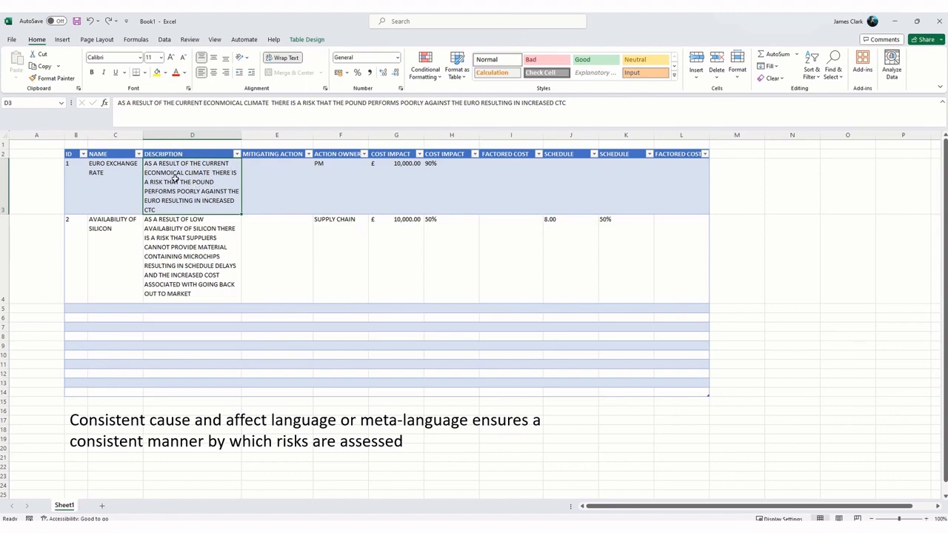
# Step: In the description of risk 1 (D3), colour the phrases AS A RESULT, THERE IS A RISK THAT and RESULTING IN red
pyautogui.click(173, 218)
pyautogui.doubleClick(176, 191)
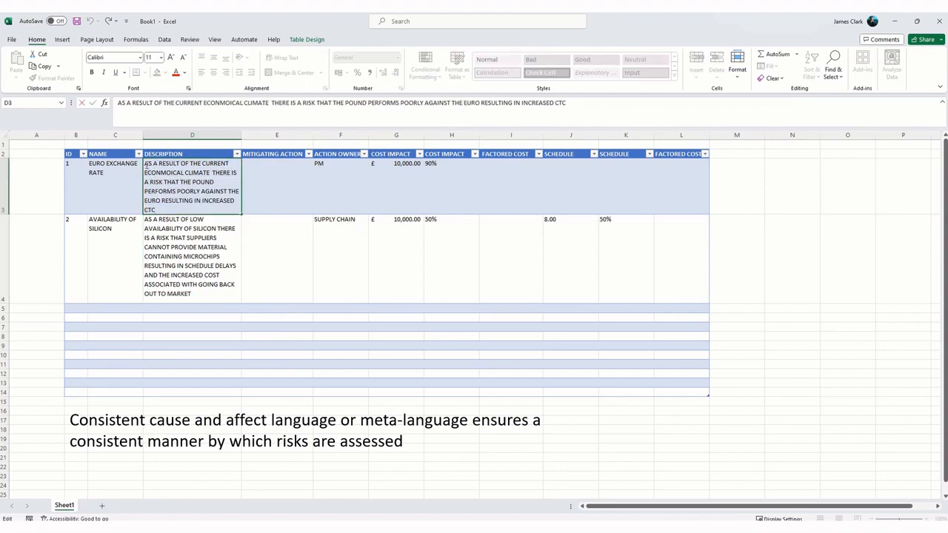
pyautogui.moveTo(152, 164); pyautogui.dragTo(175, 163)
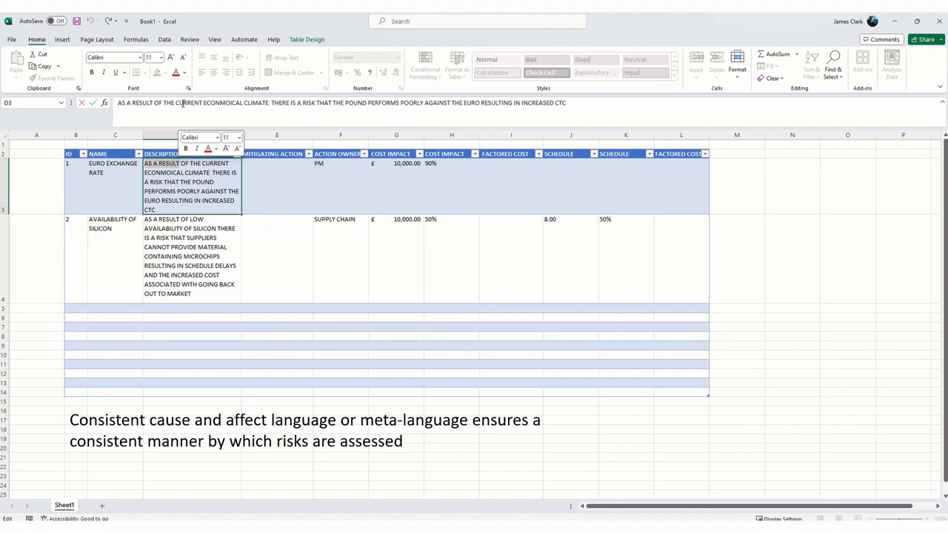
pyautogui.click(175, 72)
pyautogui.click(184, 173)
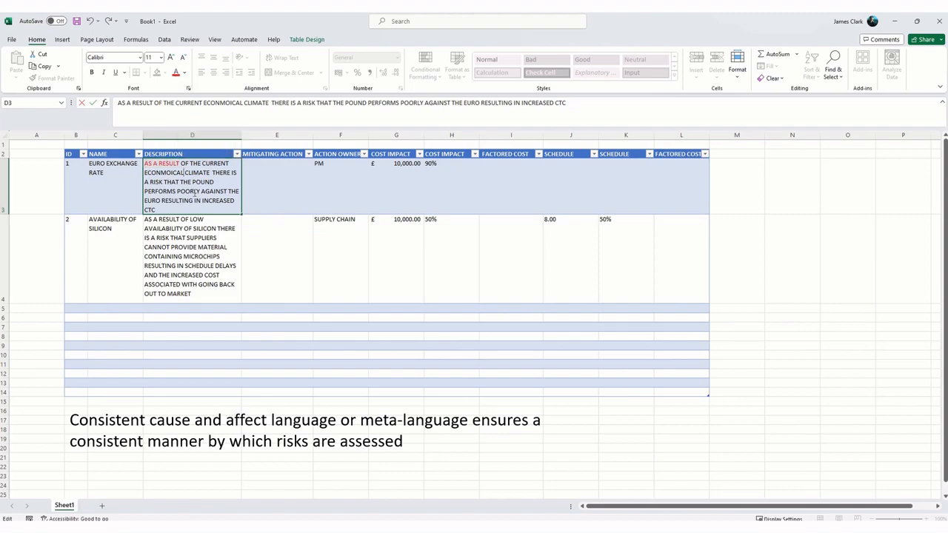
pyautogui.moveTo(213, 172); pyautogui.dragTo(179, 181)
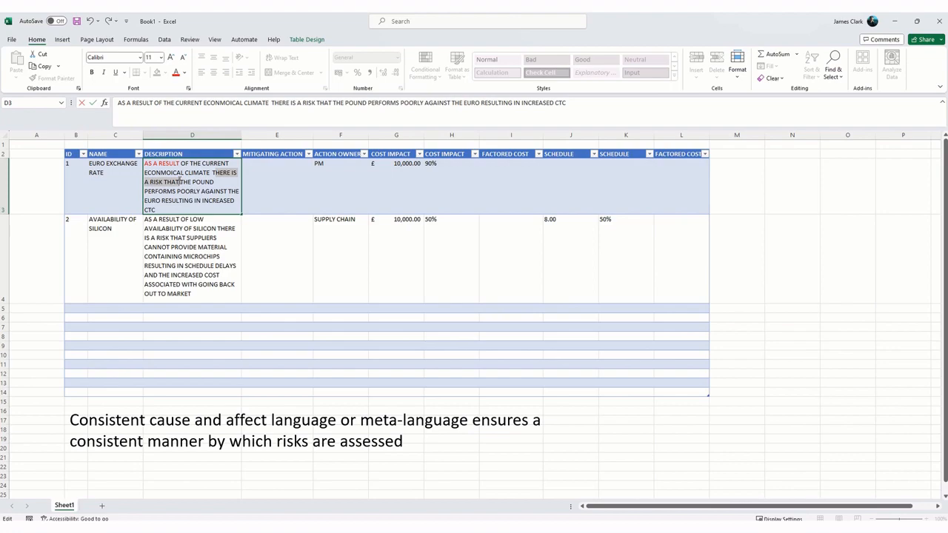
pyautogui.click(176, 72)
pyautogui.moveTo(163, 199); pyautogui.dragTo(198, 200)
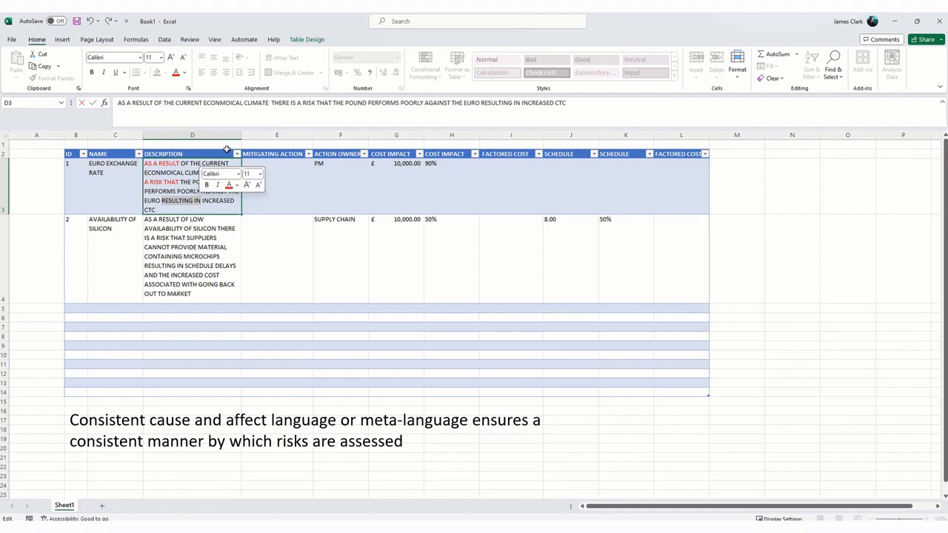
pyautogui.click(176, 74)
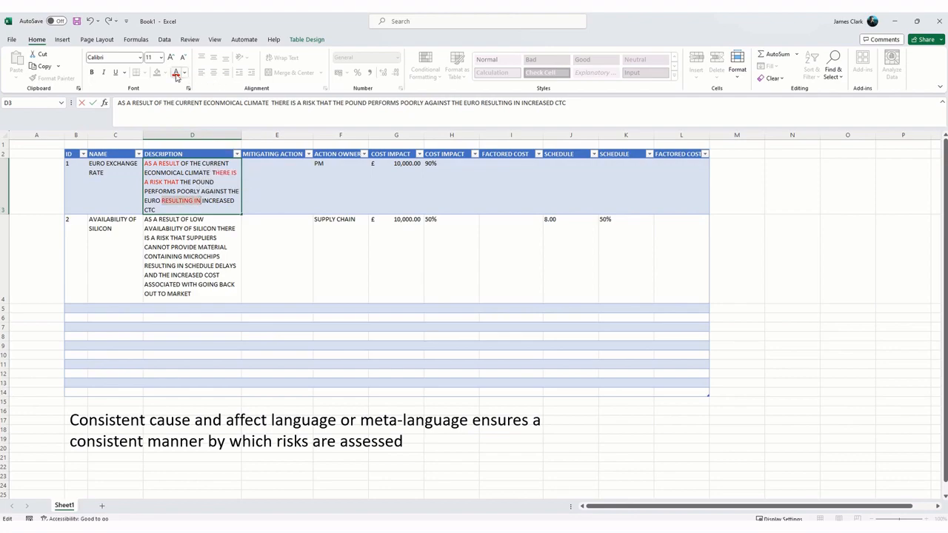
pyautogui.click(211, 268)
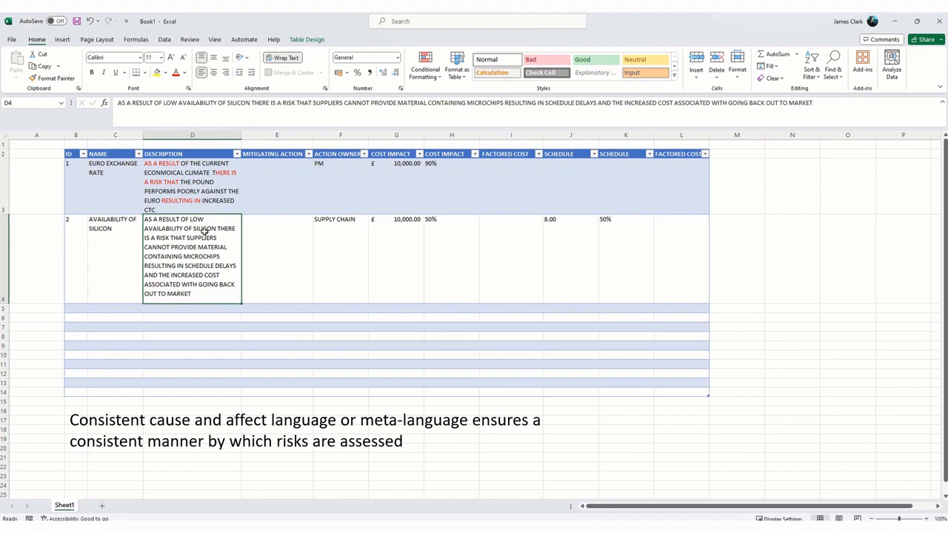
# Step: In the description of risk 2 (D4), colour AS A RESULT, THERE IS A RISK THAT and RESULTING IN red
pyautogui.doubleClick(165, 223)
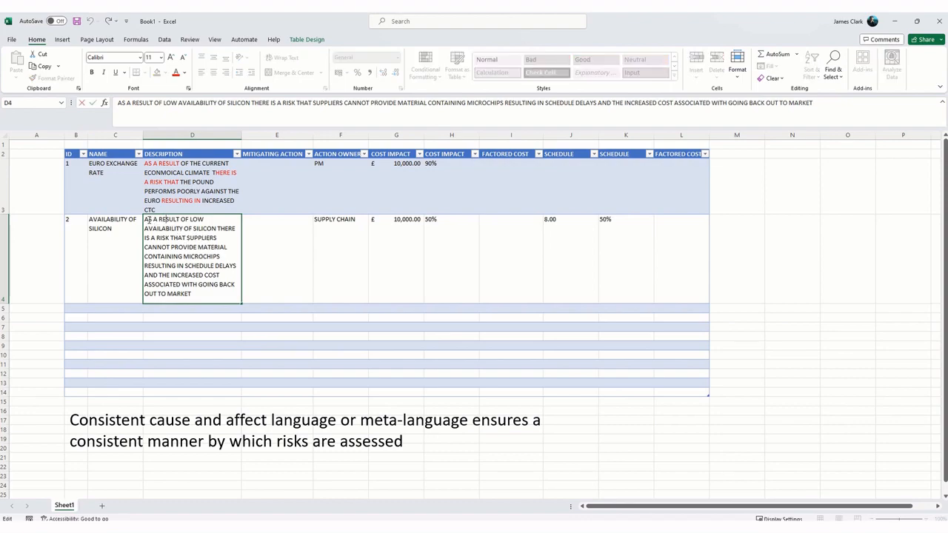
pyautogui.moveTo(144, 220); pyautogui.dragTo(180, 220)
pyautogui.click(177, 73)
pyautogui.moveTo(217, 229); pyautogui.dragTo(186, 238)
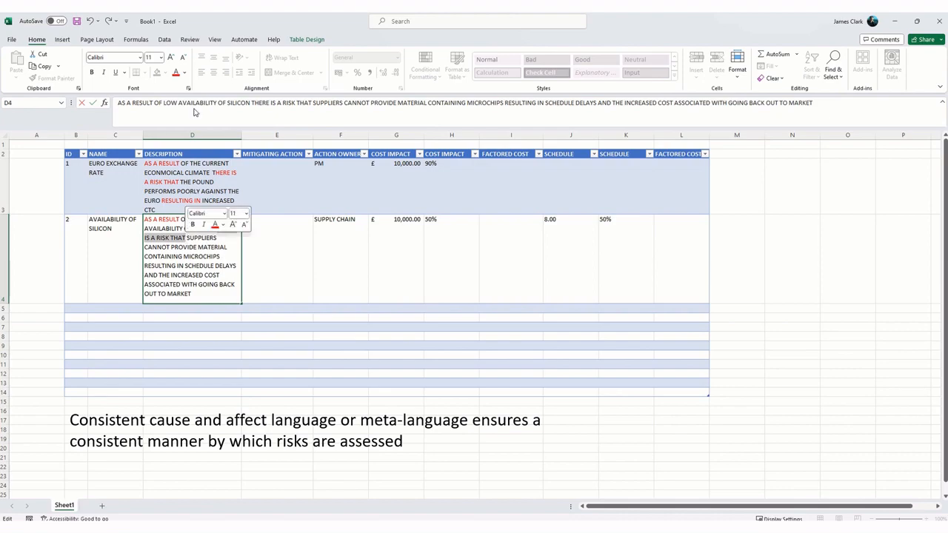
pyautogui.click(177, 73)
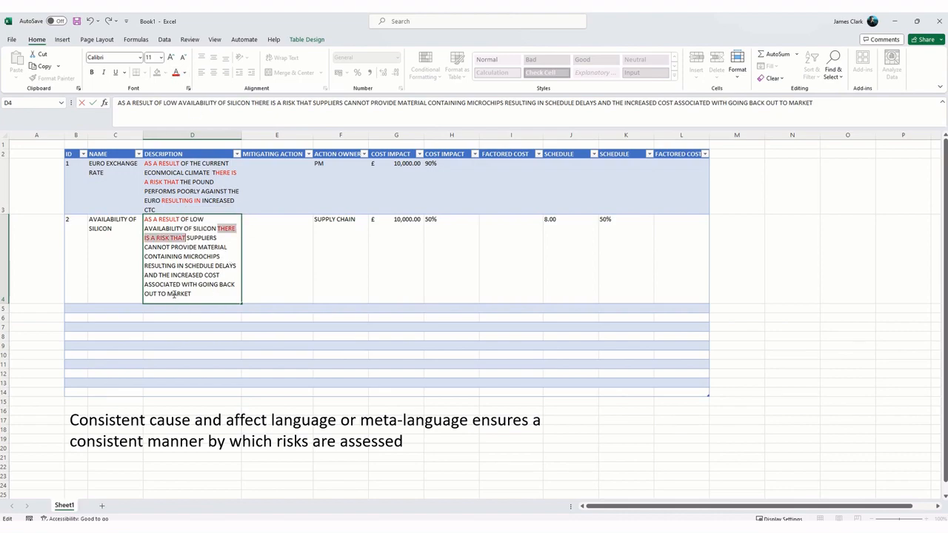
pyautogui.click(176, 289)
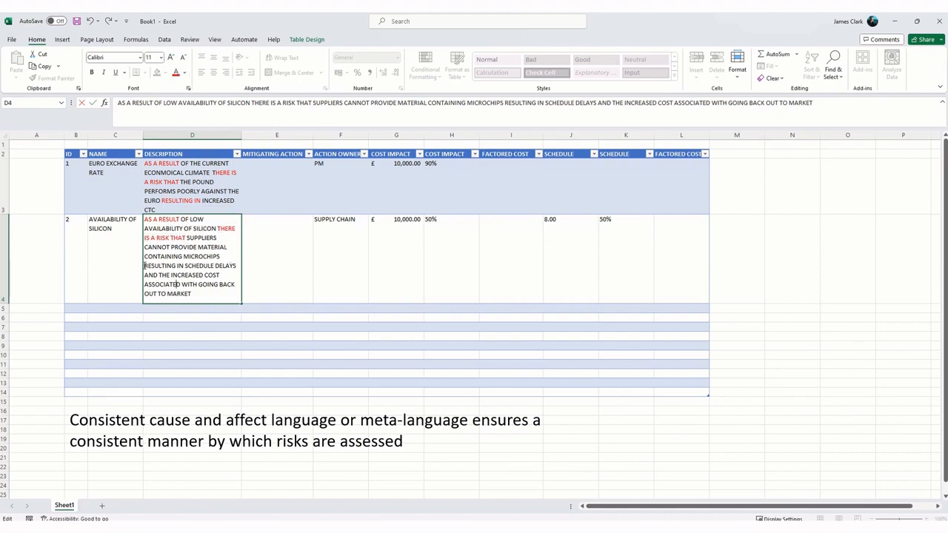
pyautogui.moveTo(145, 266); pyautogui.dragTo(184, 267)
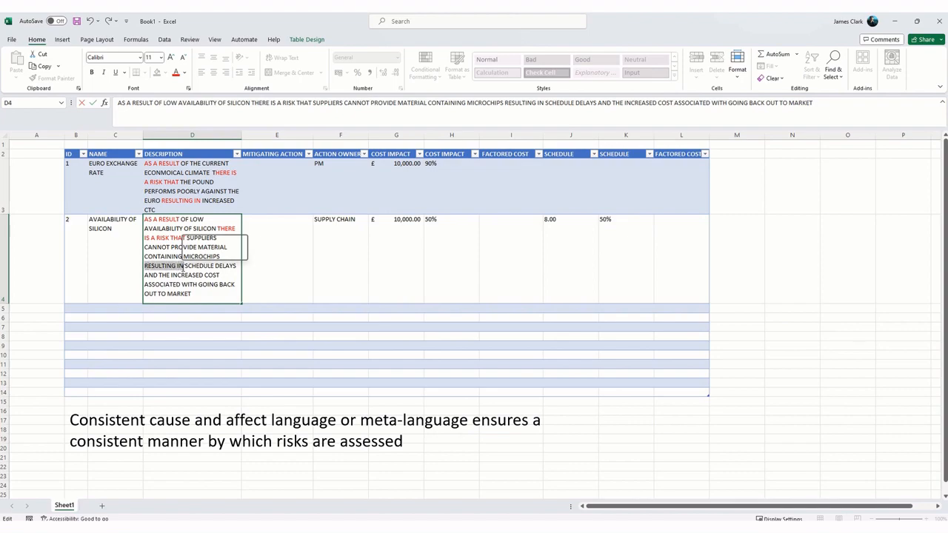
pyautogui.click(177, 73)
pyautogui.click(266, 245)
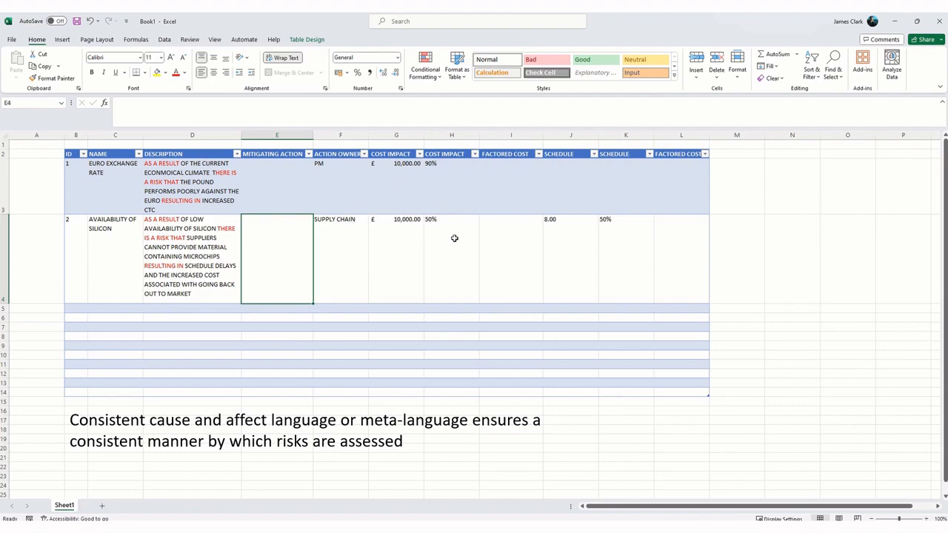
# Step: Auto-fit the COST IMPACT PROBABILITY, SCHEDULE IMPACT PROBABILITY and SCHEDULE IMPACT columns, and widen column L to about 18.14
pyautogui.click(519, 196)
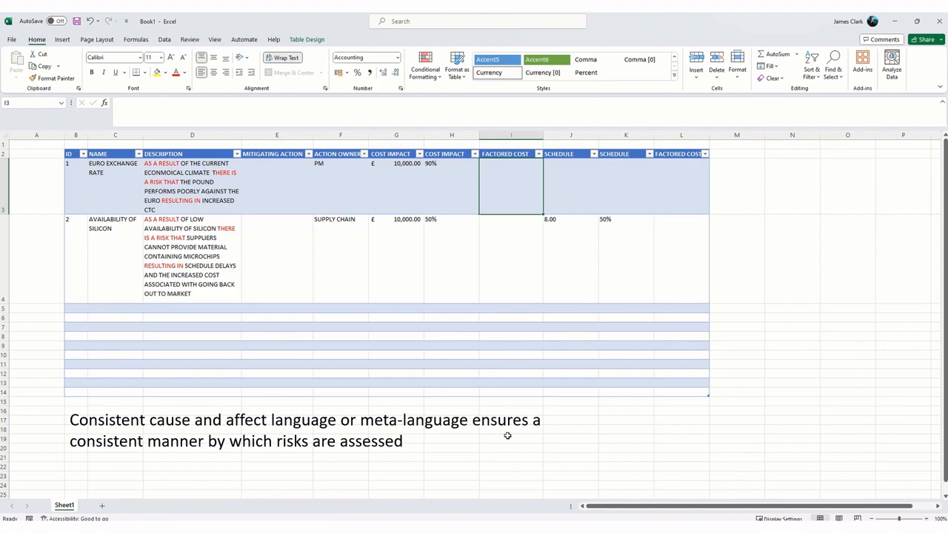
pyautogui.doubleClick(478, 135)
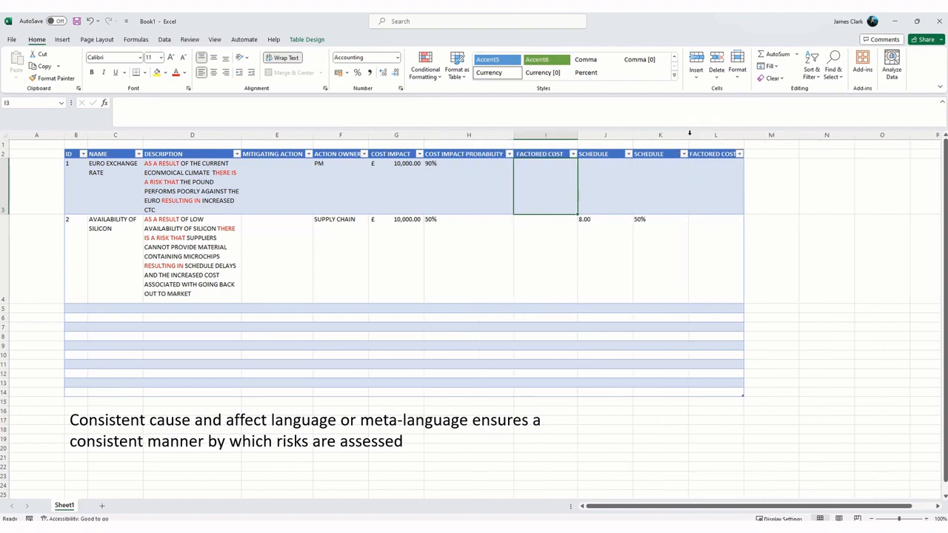
pyautogui.doubleClick(688, 134)
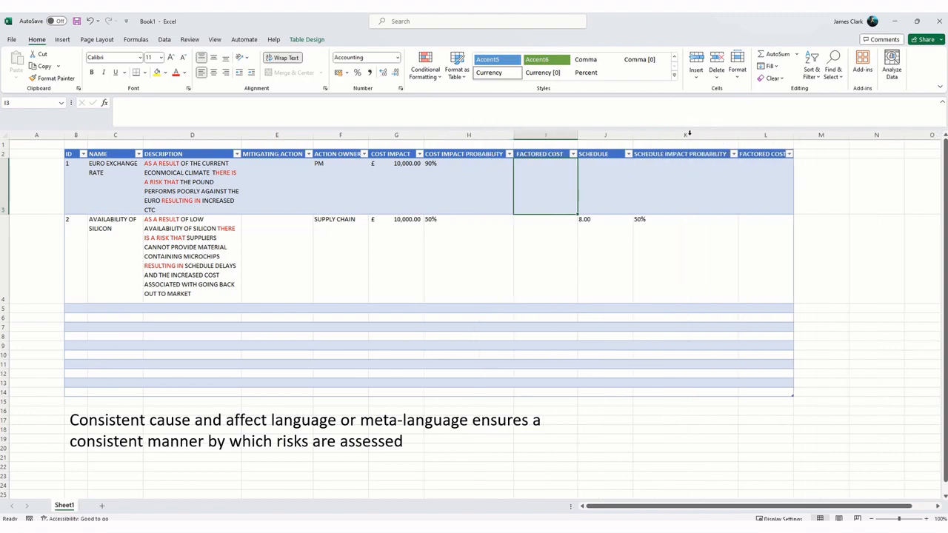
pyautogui.doubleClick(634, 135)
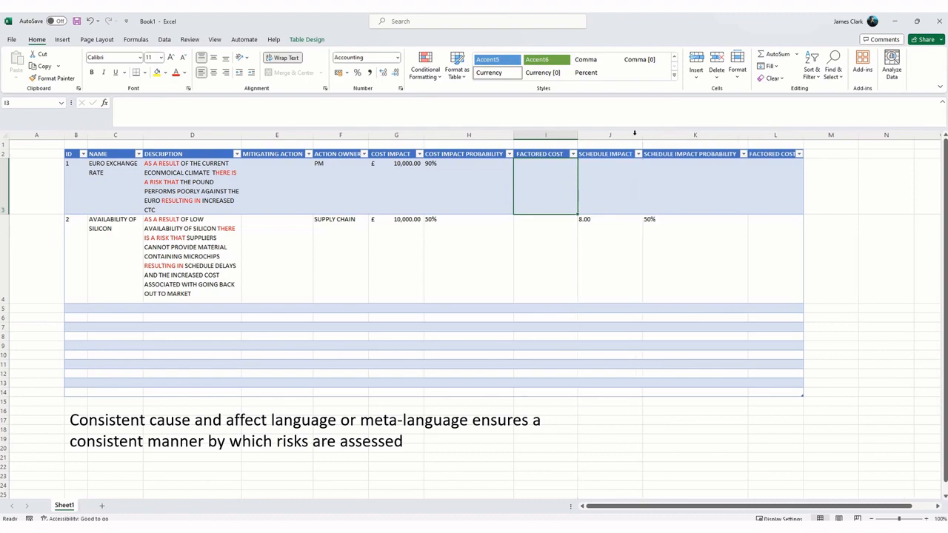
pyautogui.doubleClick(801, 135)
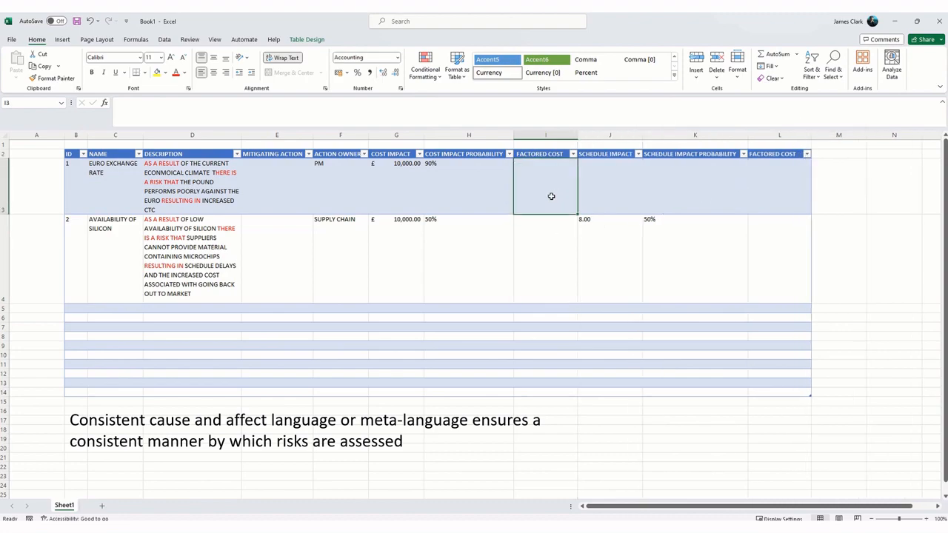
# Step: Calculate FACTORED COST in I3 as COST IMPACT multiplied by COST IMPACT PROBABILITY
pyautogui.write('=')
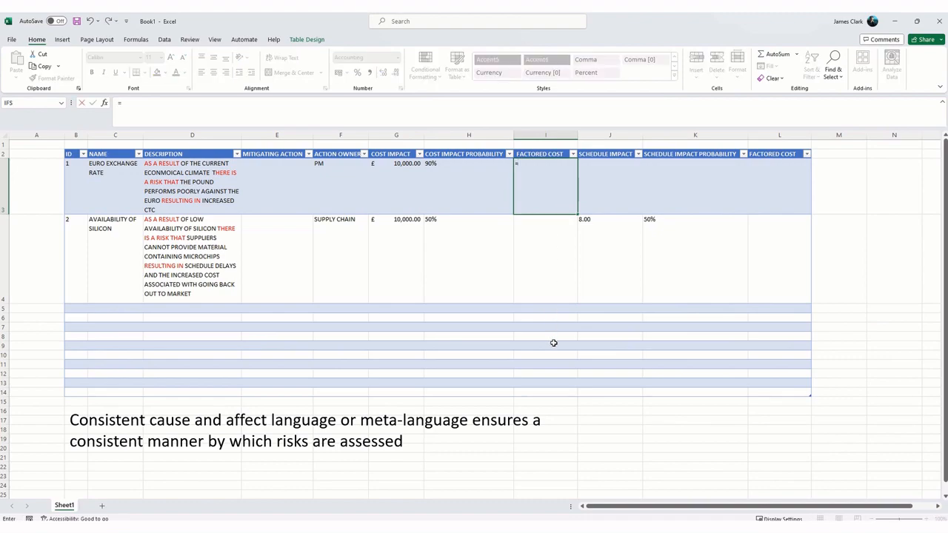
pyautogui.click(403, 180)
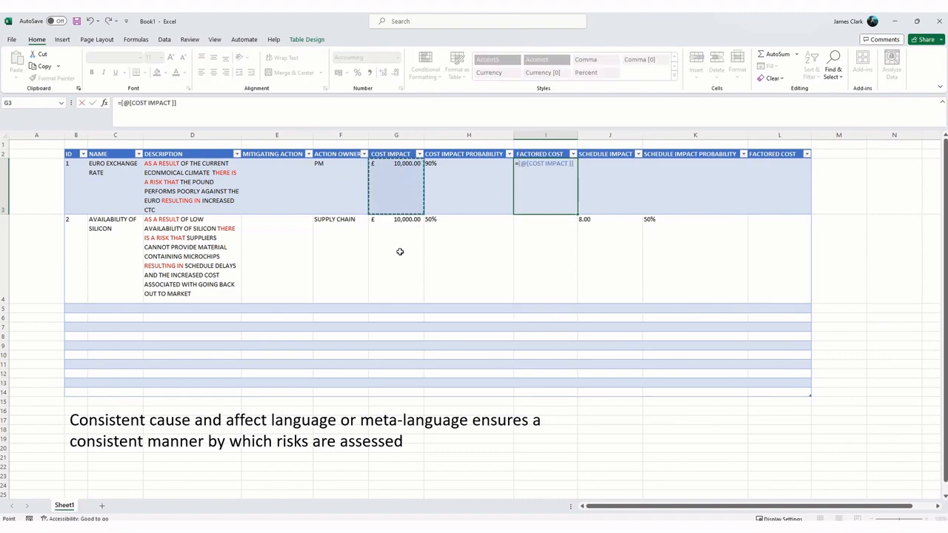
pyautogui.write('*')
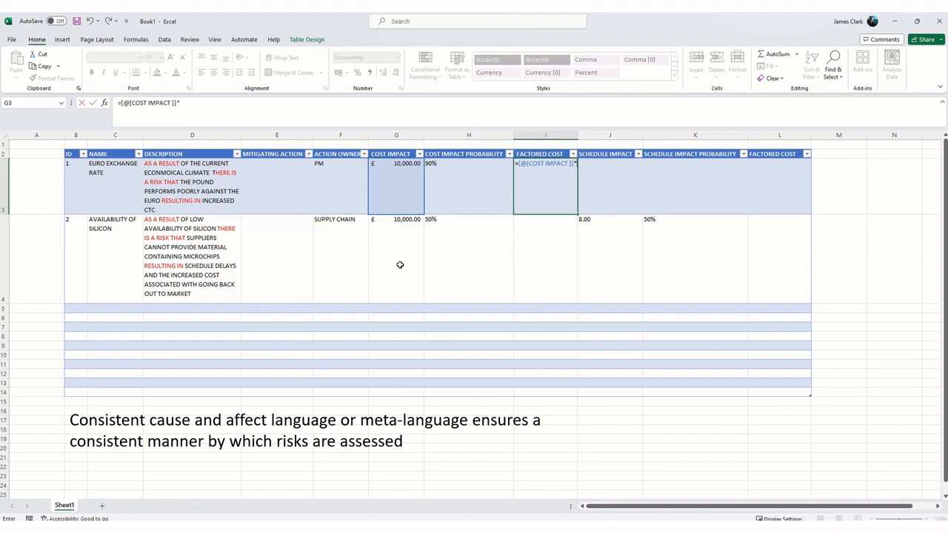
pyautogui.click(459, 191)
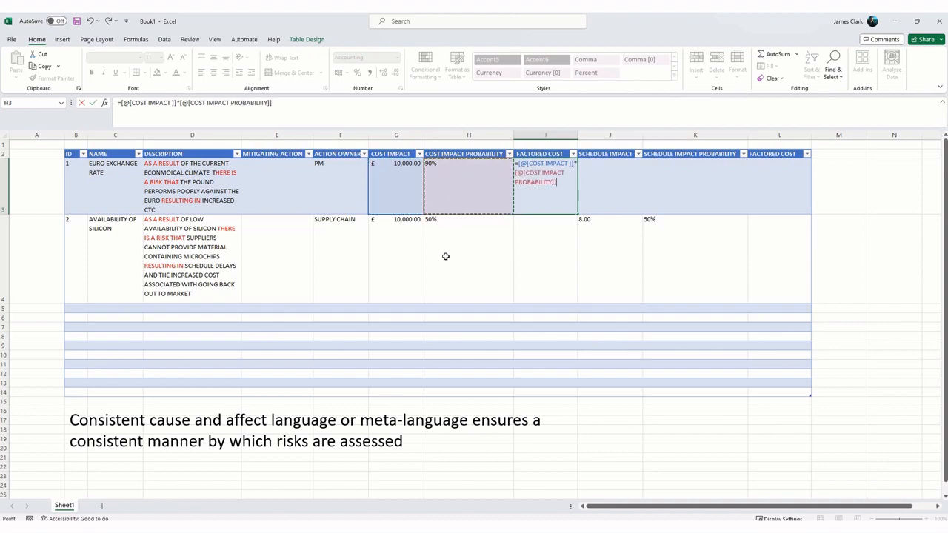
pyautogui.press('Return')
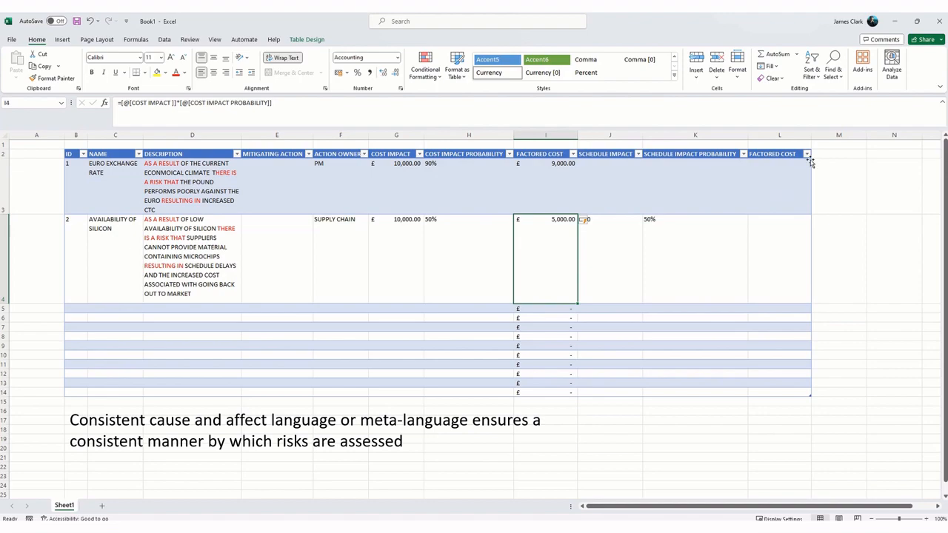
# Step: Widen column L to fit its full header and calculate FACTORED COST SCHEDULE in L3 as SCHEDULE IMPACT multiplied by SCHEDULE IMPACT PROBABILITY
pyautogui.moveTo(811, 138); pyautogui.dragTo(847, 138)
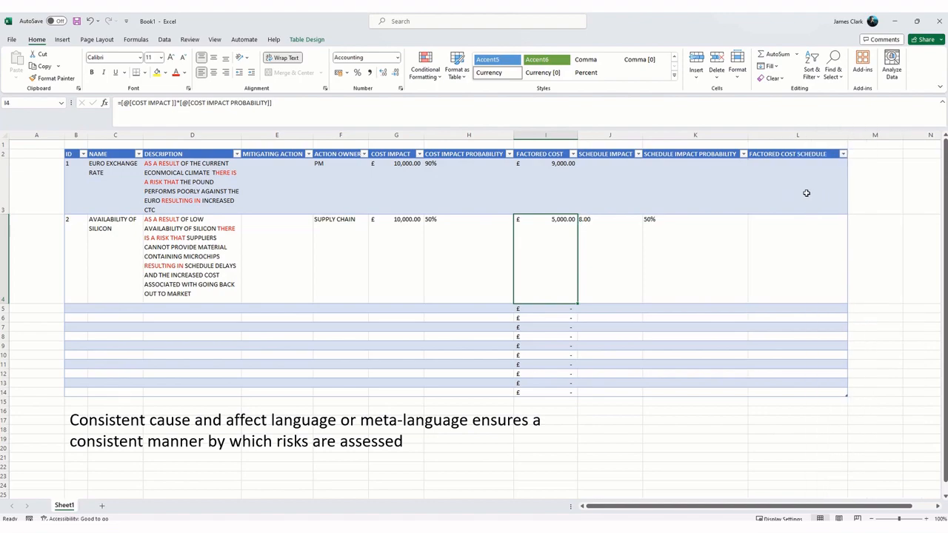
pyautogui.click(805, 194)
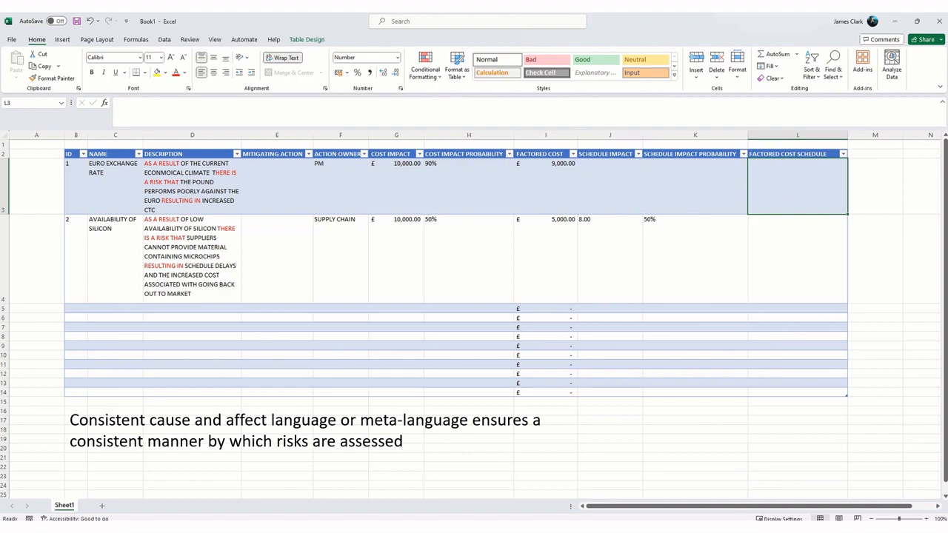
pyautogui.write('=')
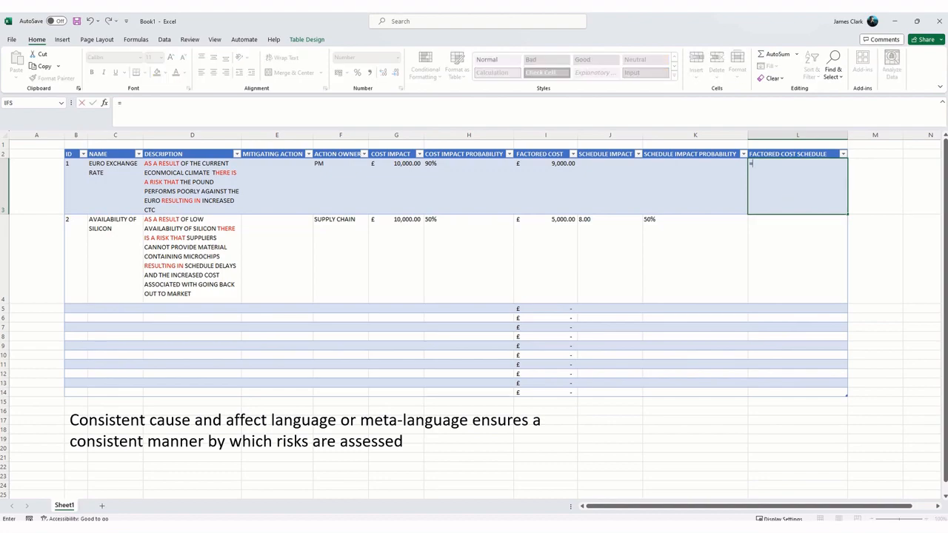
pyautogui.click(607, 185)
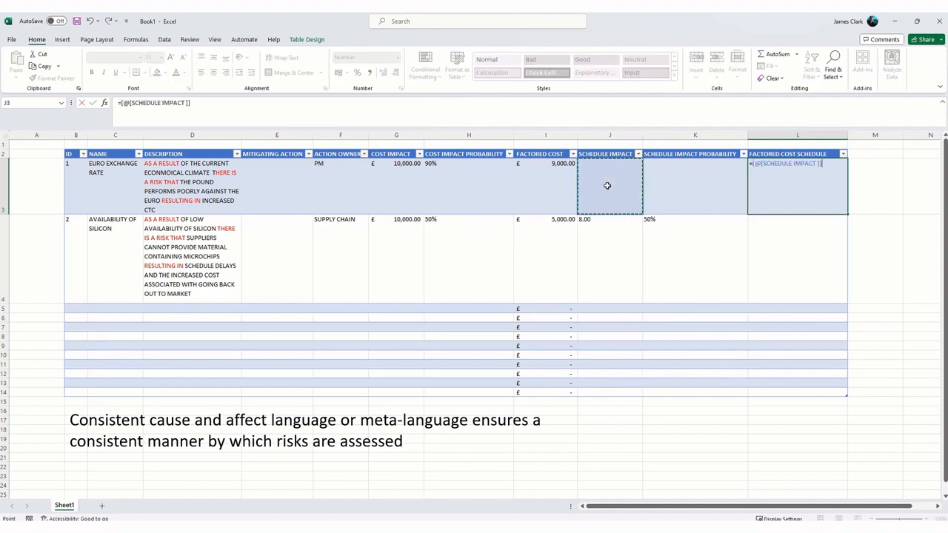
pyautogui.write('*')
pyautogui.click(681, 183)
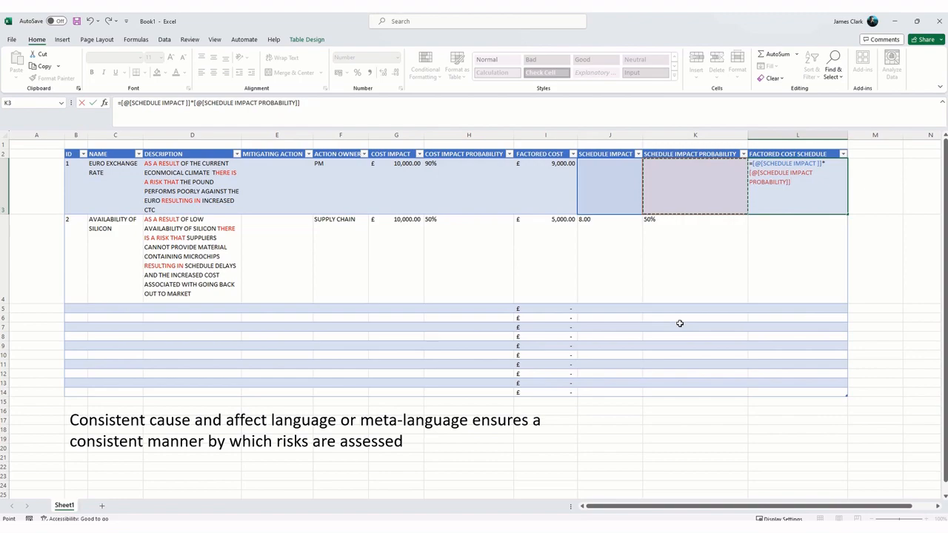
pyautogui.press('Return')
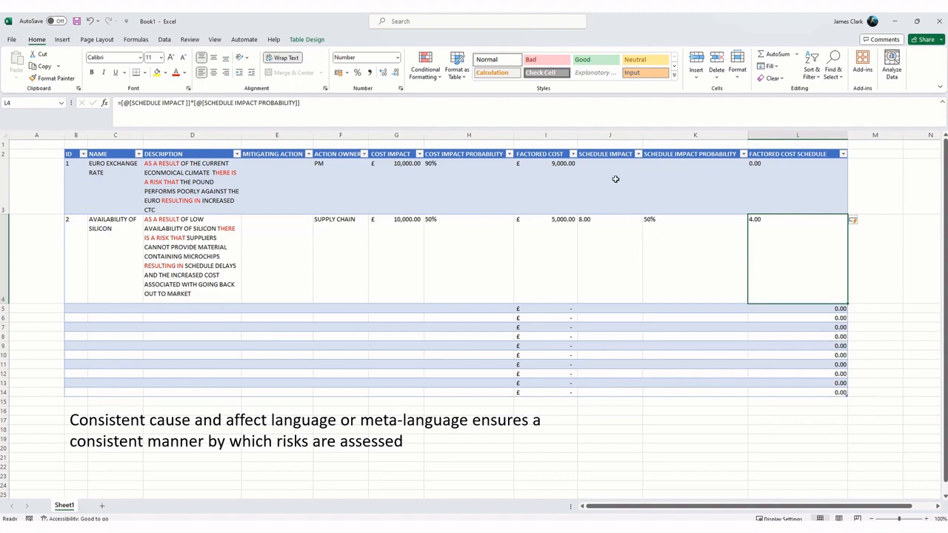
# Step: Reduce the number format of J3:J15 and L3:L14, the schedule impact and factored schedule cells, to zero decimal places
pyautogui.moveTo(615, 181); pyautogui.dragTo(609, 397)
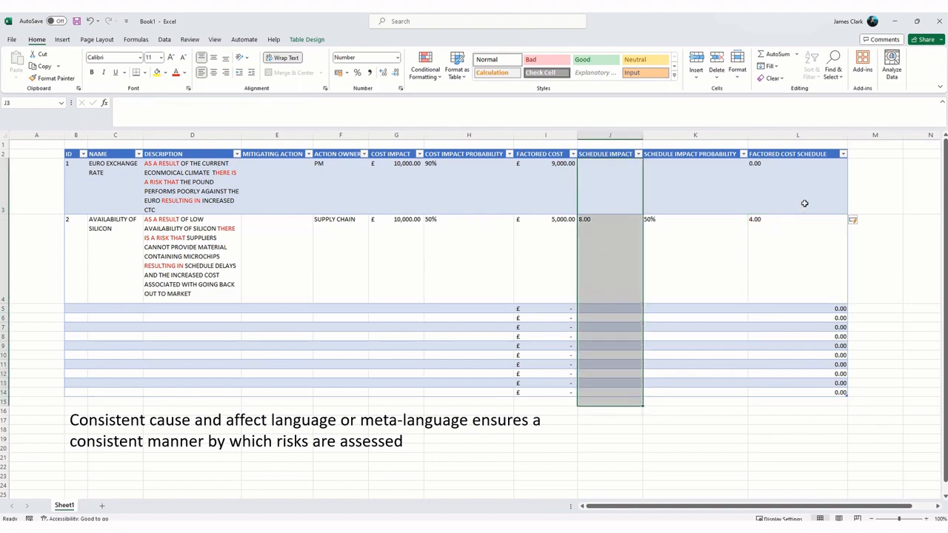
pyautogui.moveTo(800, 182); pyautogui.dragTo(777, 390)
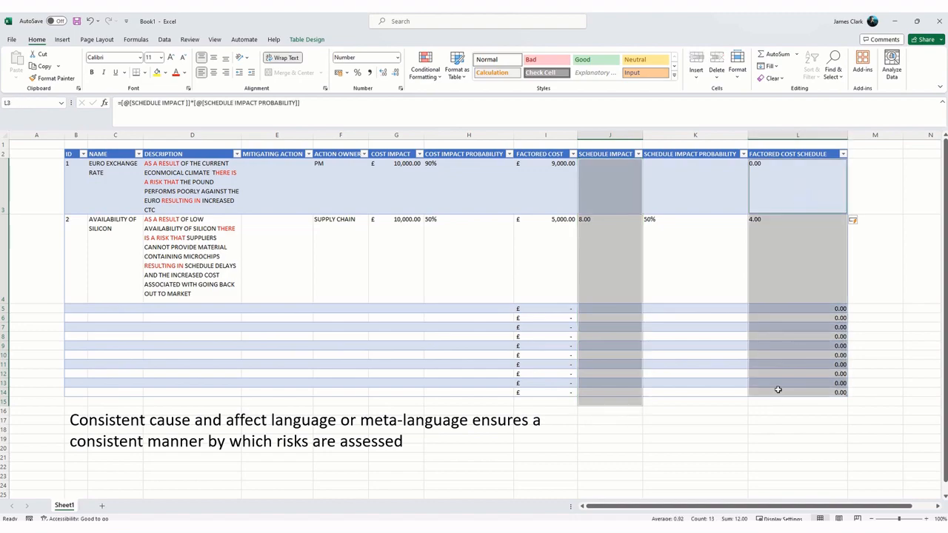
pyautogui.click(396, 73)
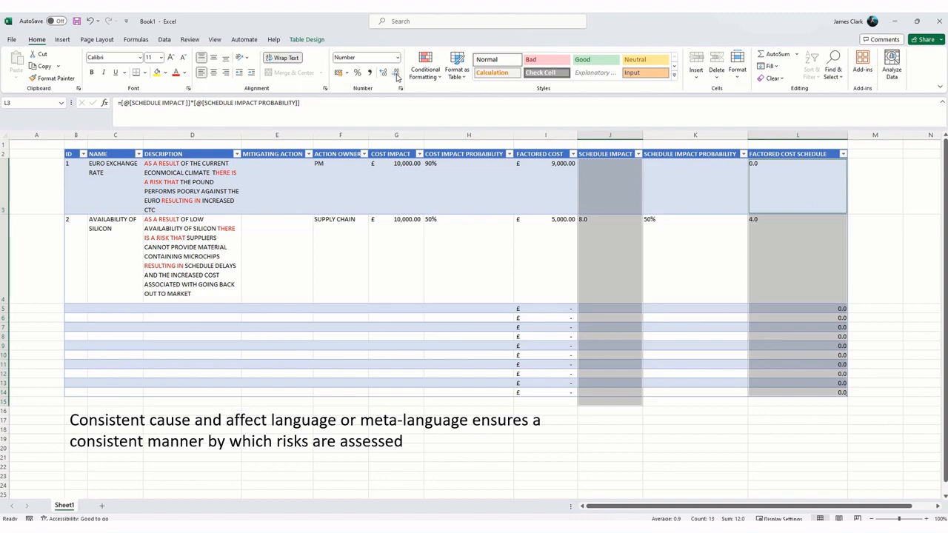
pyautogui.click(396, 72)
# Step: Examine risk 2's schedule impact, probability and factored schedule, and the mitigating action and action owner cells of both risks
pyautogui.click(606, 247)
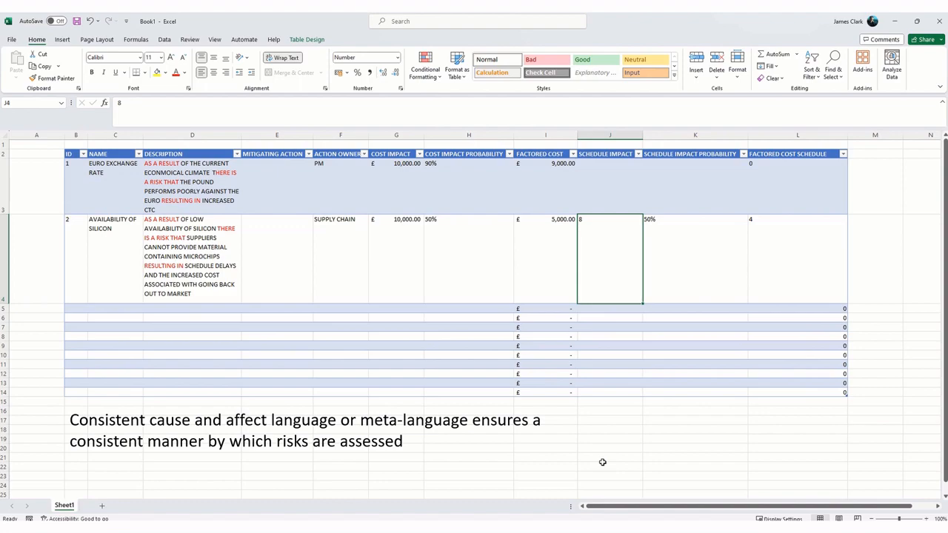
pyautogui.press('Right')
pyautogui.press('Right')
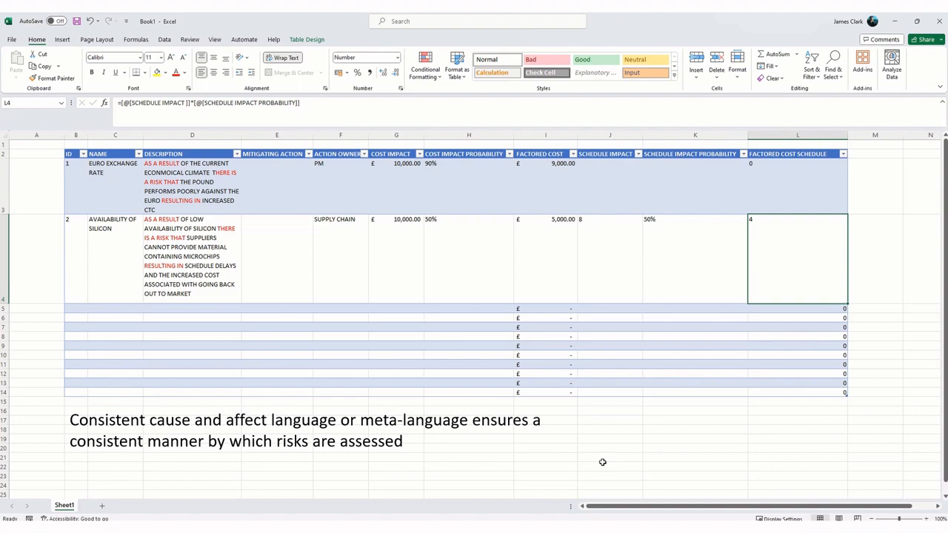
pyautogui.press('Left')
pyautogui.press('Left')
pyautogui.press('Right')
pyautogui.press('Right')
pyautogui.click(280, 183)
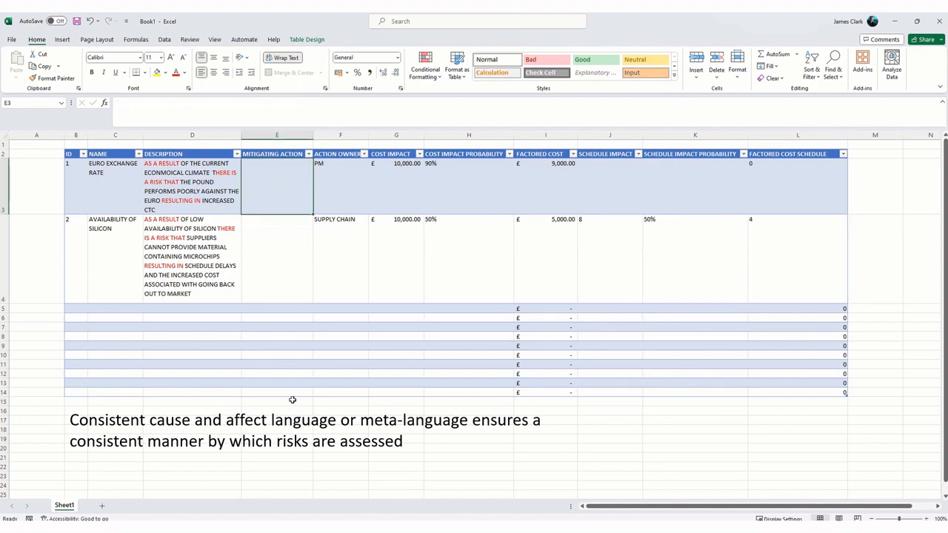
pyautogui.press('Right')
pyautogui.press('Down')
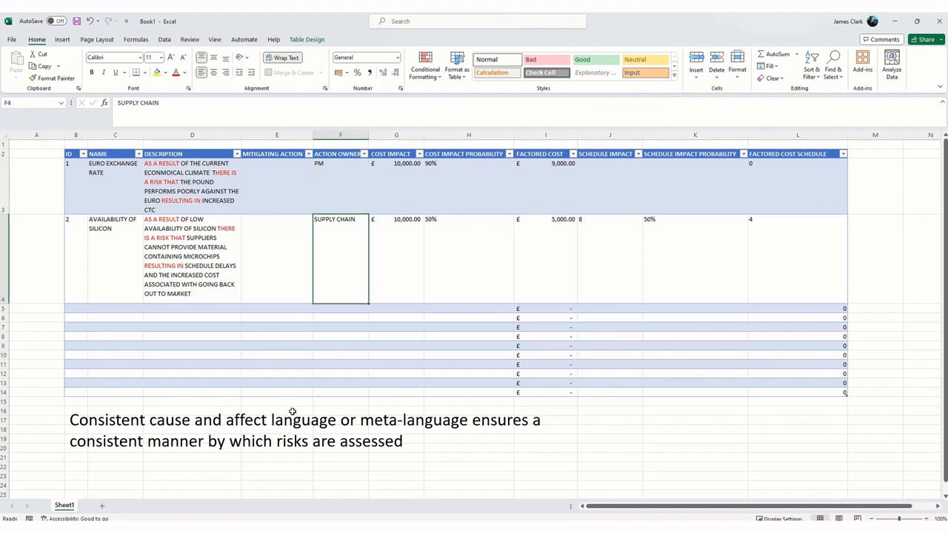
pyautogui.press('Up')
pyautogui.press('Left')
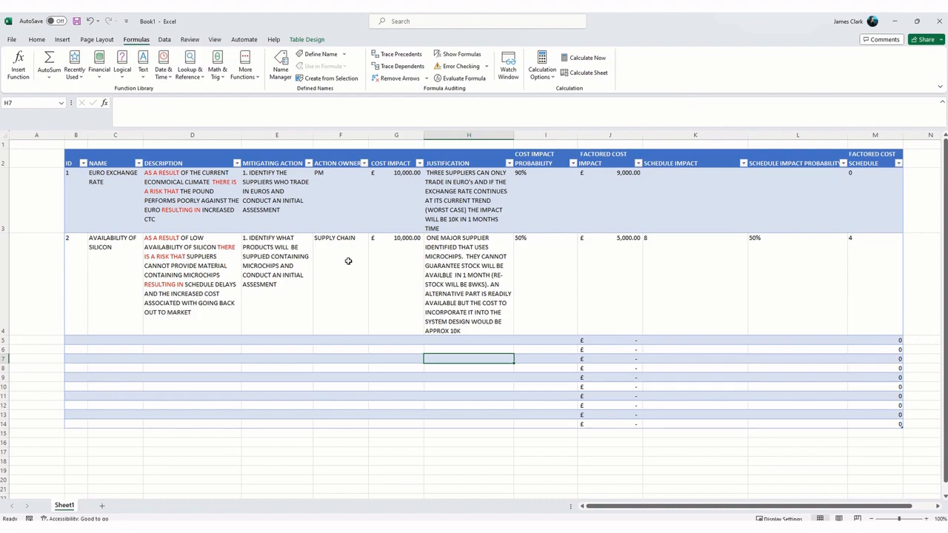
# Step: Clear the ACTION OWNER entries of risks 1 and 2 (F3 and F4)
pyautogui.click(340, 207)
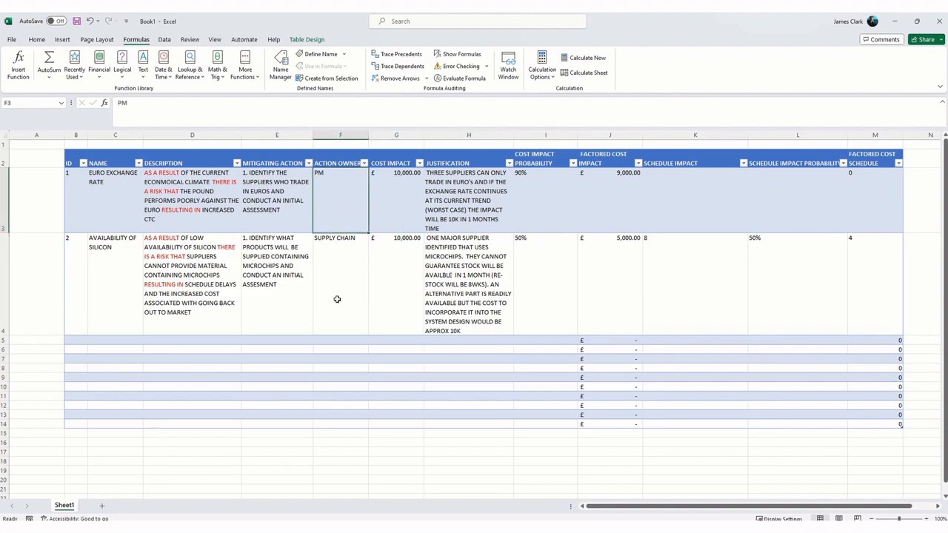
pyautogui.press('Delete')
pyautogui.click(335, 276)
pyautogui.press('Delete')
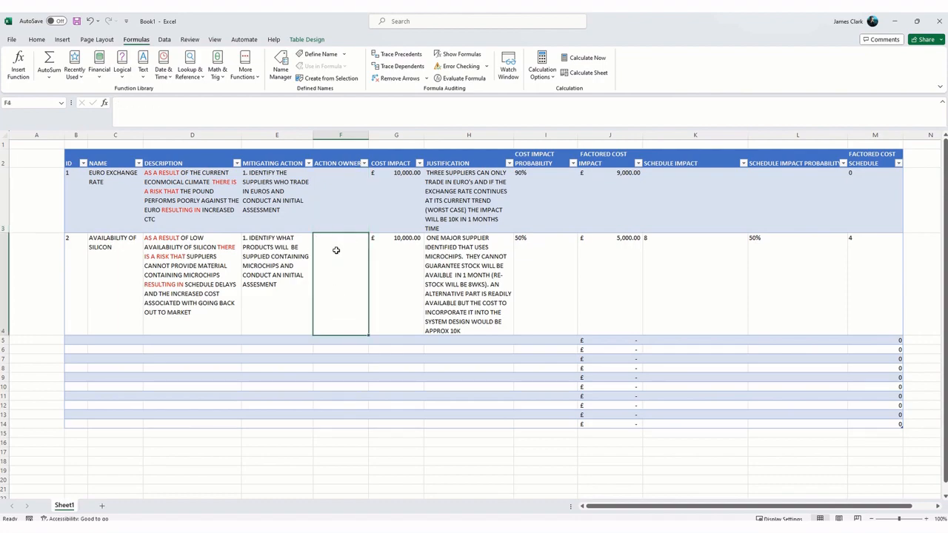
# Step: Restrict the ACTION OWNER cells F3:F14 with list data validation using the source PM,SUPPLY CHAIN,ENGINEERING LEAD
pyautogui.click(345, 211)
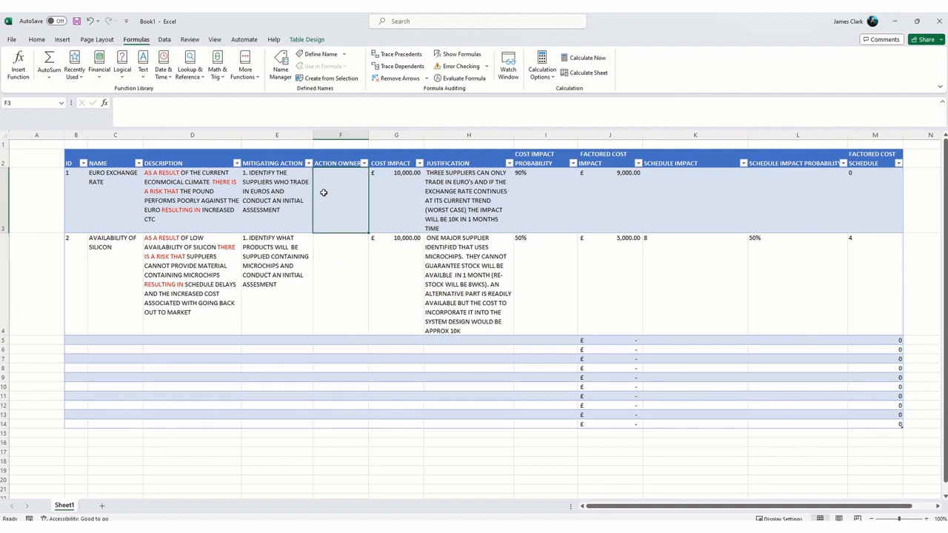
pyautogui.moveTo(321, 191); pyautogui.dragTo(334, 421)
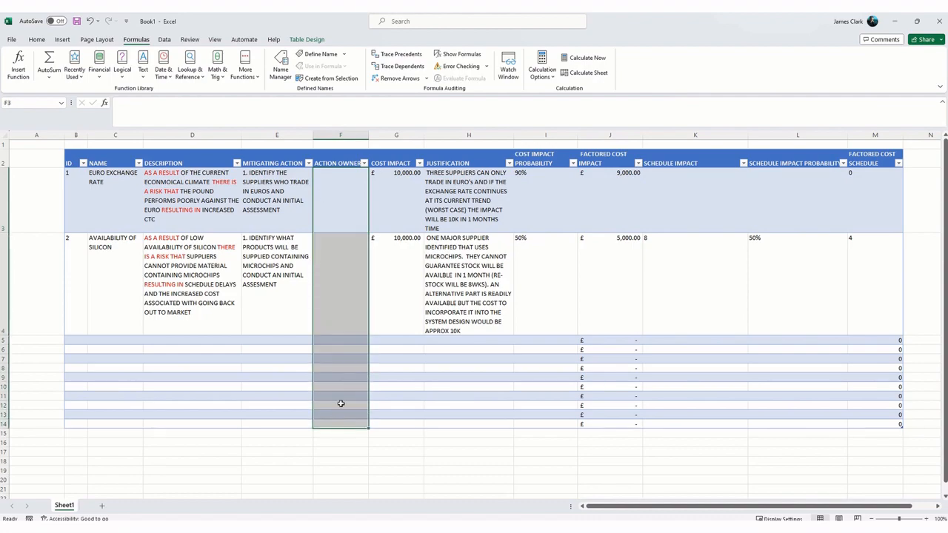
pyautogui.click(166, 42)
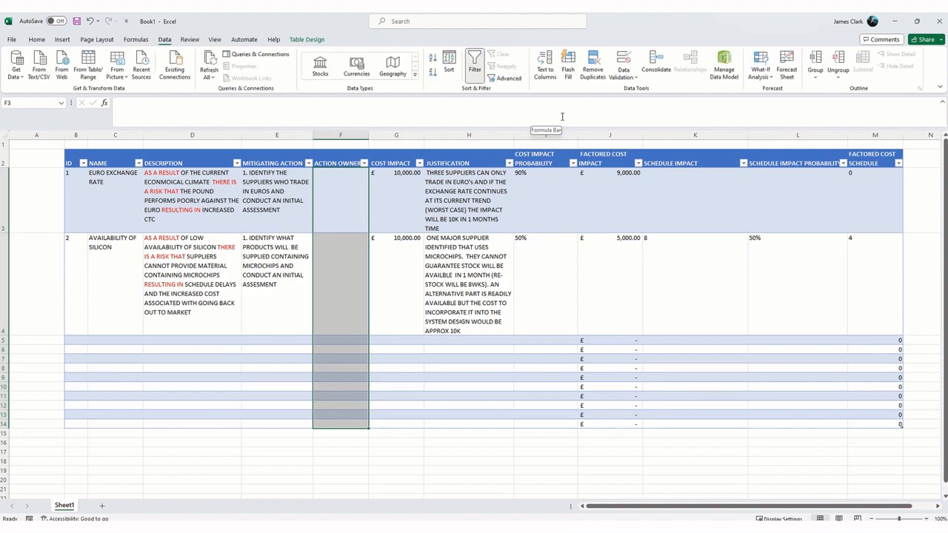
pyautogui.click(627, 75)
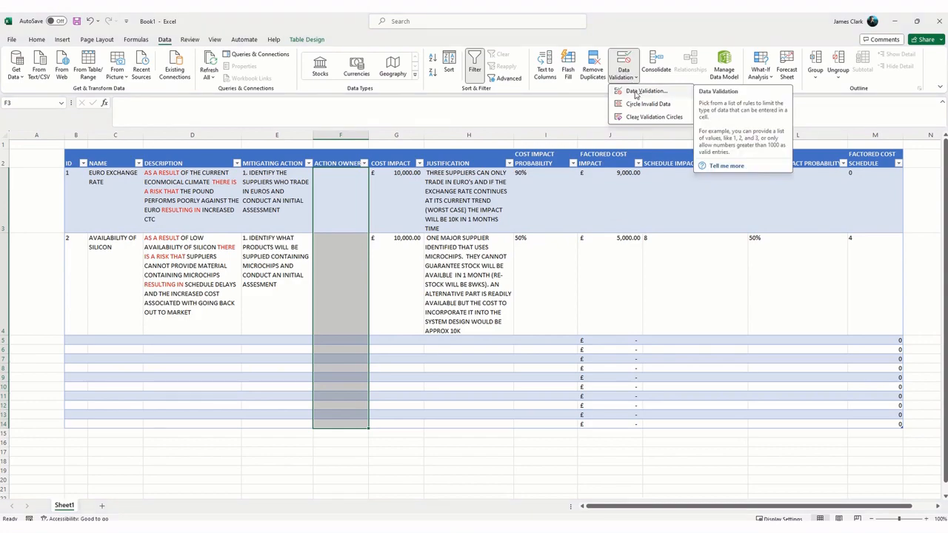
pyautogui.click(637, 92)
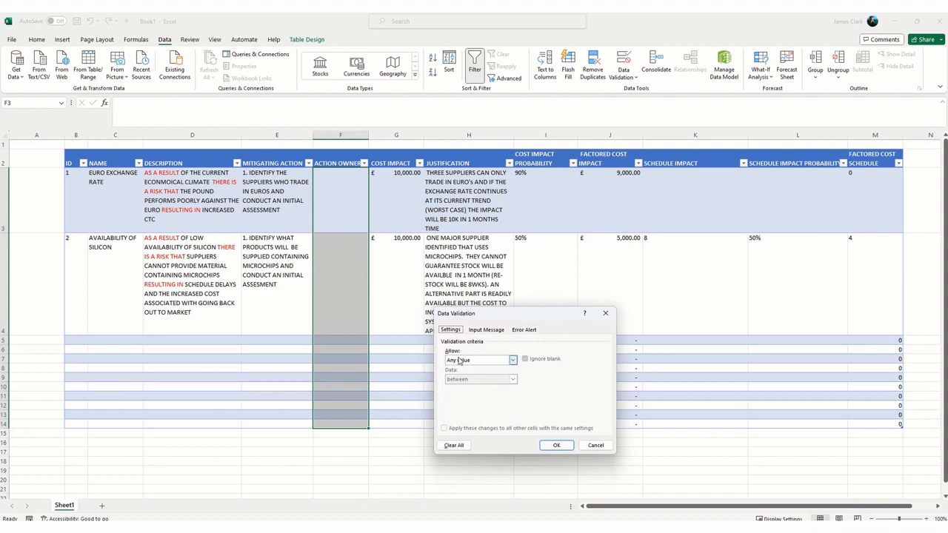
pyautogui.click(513, 362)
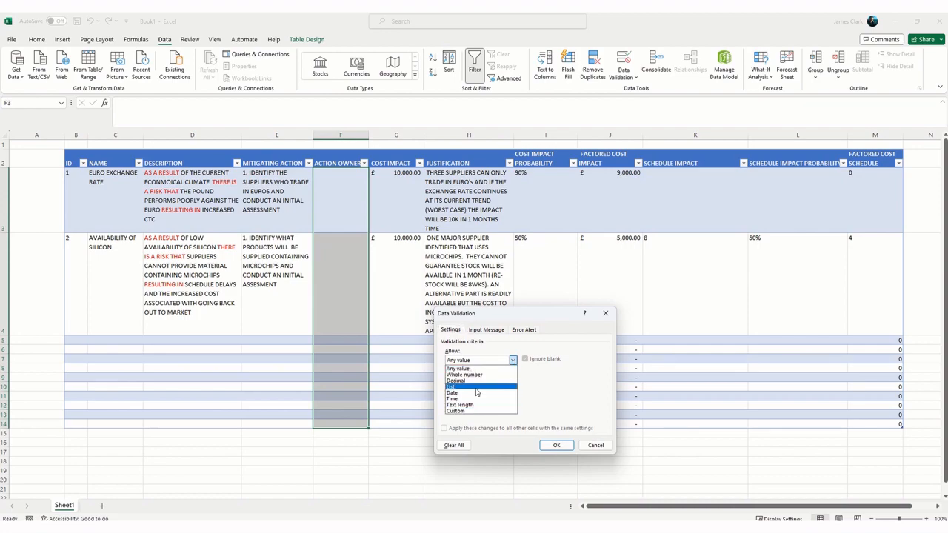
pyautogui.click(476, 387)
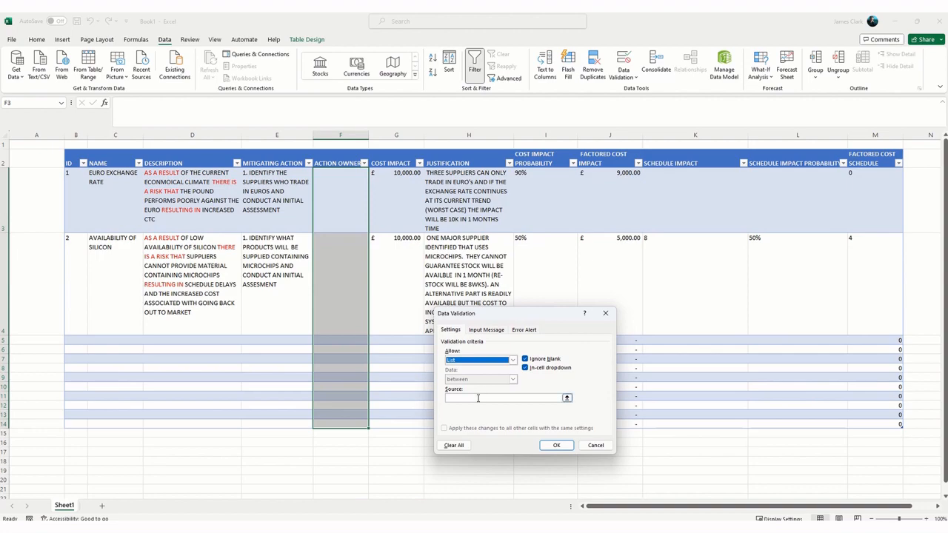
pyautogui.click(471, 398)
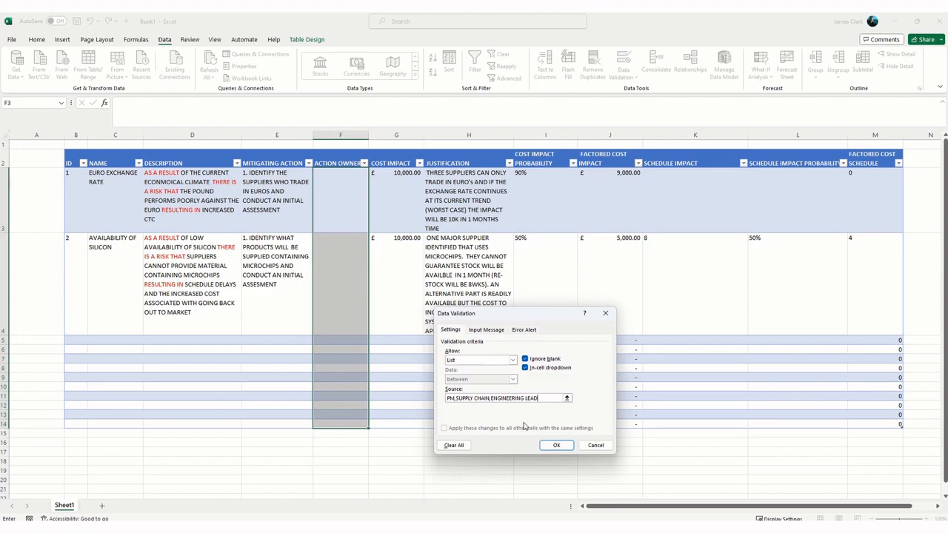
pyautogui.click(556, 447)
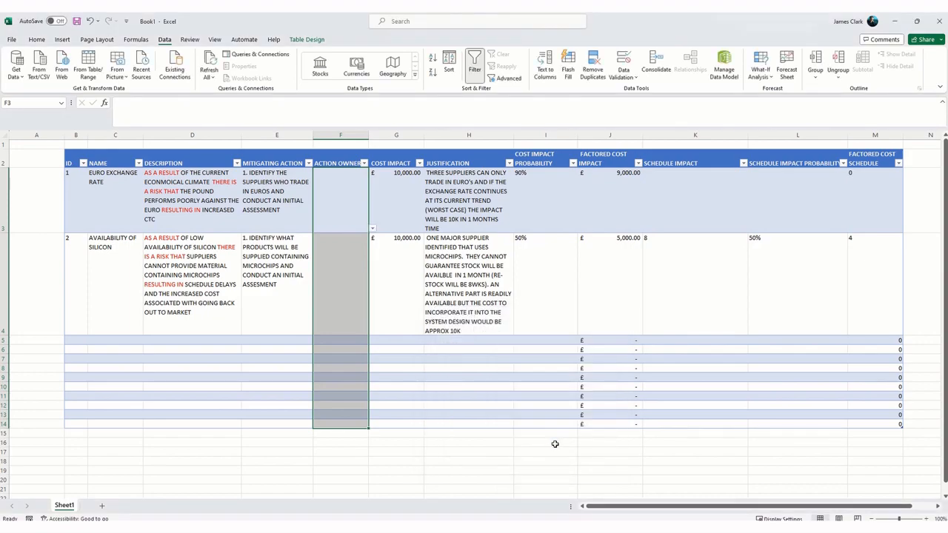
# Step: Check the new drop-downs in the ACTION OWNER column and set risk 1's action owner (F3) to PM
pyautogui.click(384, 291)
pyautogui.click(356, 236)
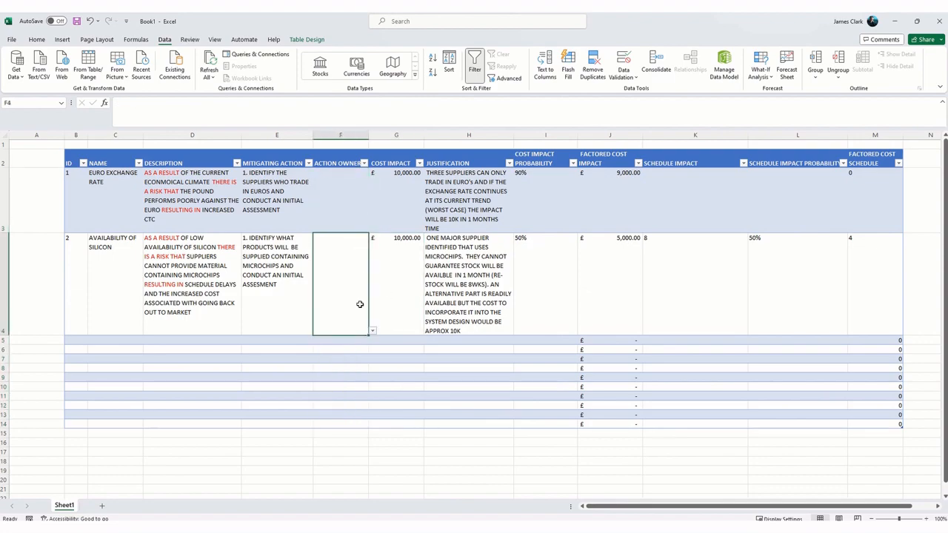
pyautogui.click(353, 341)
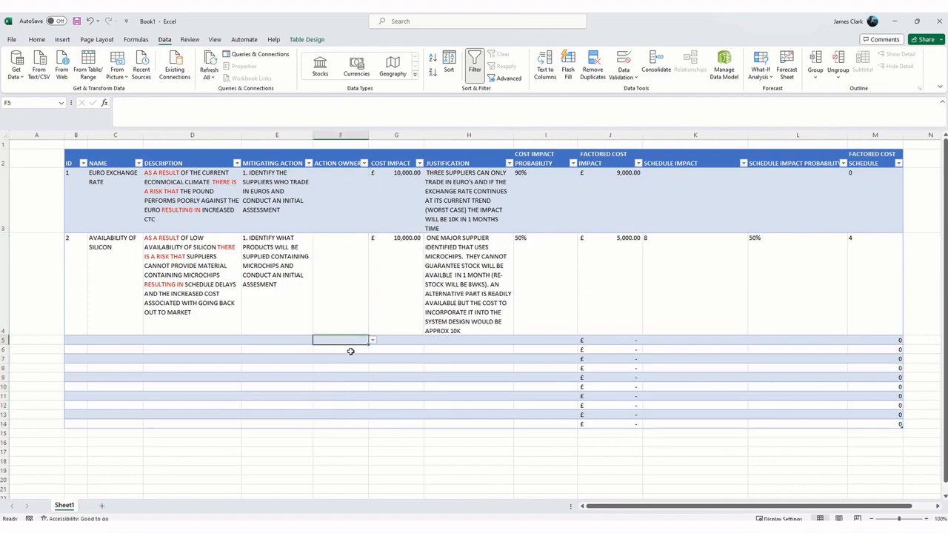
pyautogui.click(345, 205)
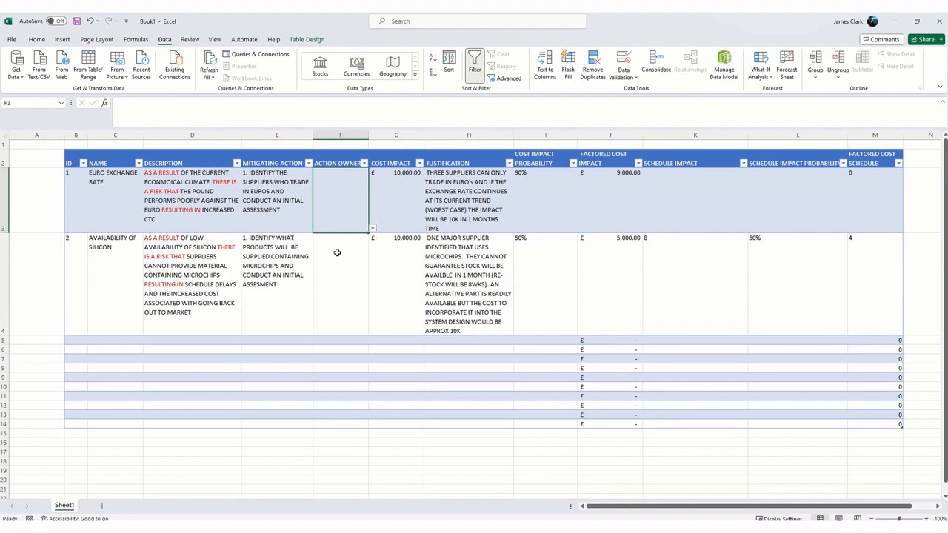
pyautogui.click(372, 228)
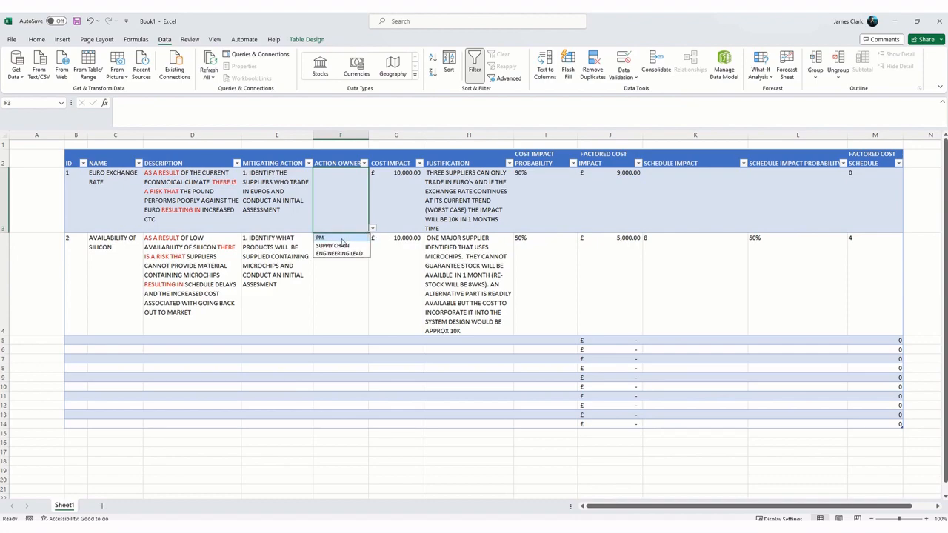
pyautogui.click(341, 239)
# Step: Set risk 2's action owner (F4) to SUPPLY CHAIN
pyautogui.click(347, 281)
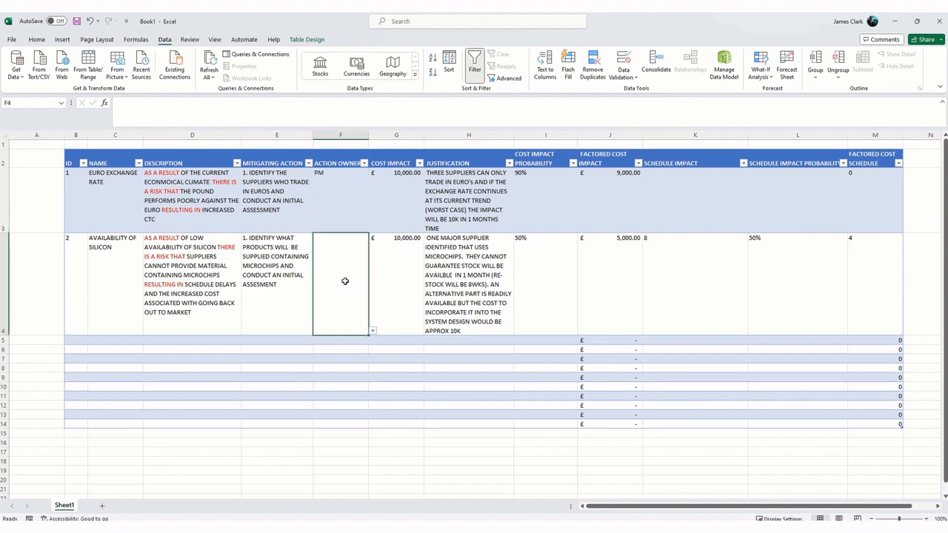
pyautogui.click(373, 331)
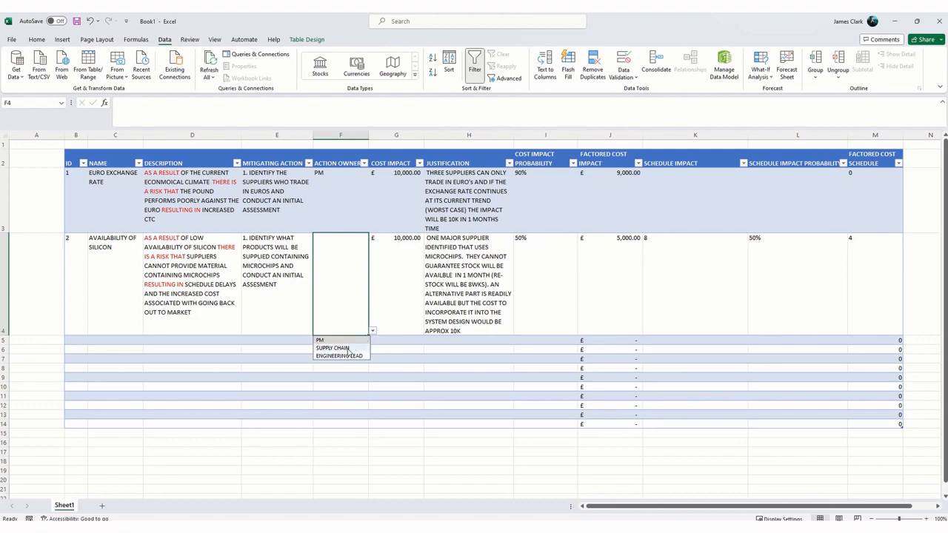
pyautogui.click(348, 348)
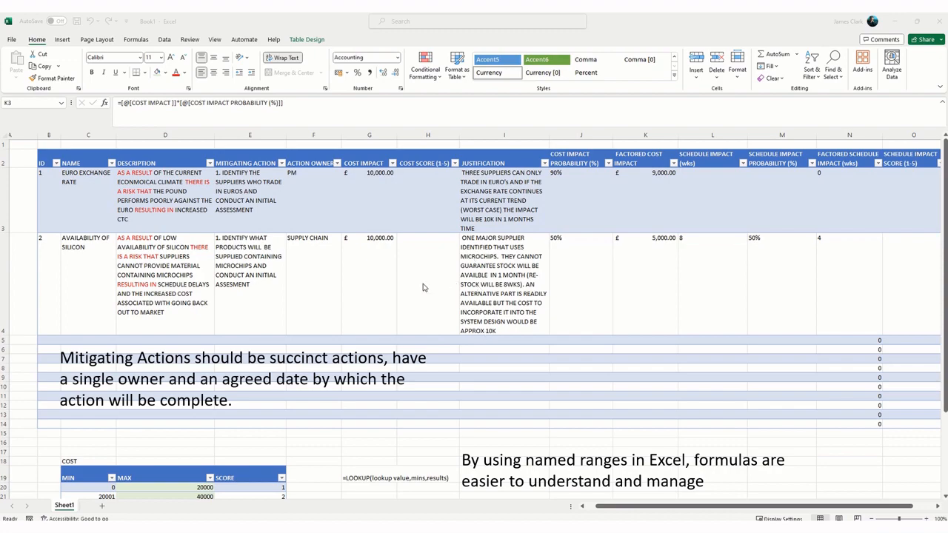
# Step: Examine the register's added score columns and the COST and SCHEDULE scoring tables below it
pyautogui.click(664, 509)
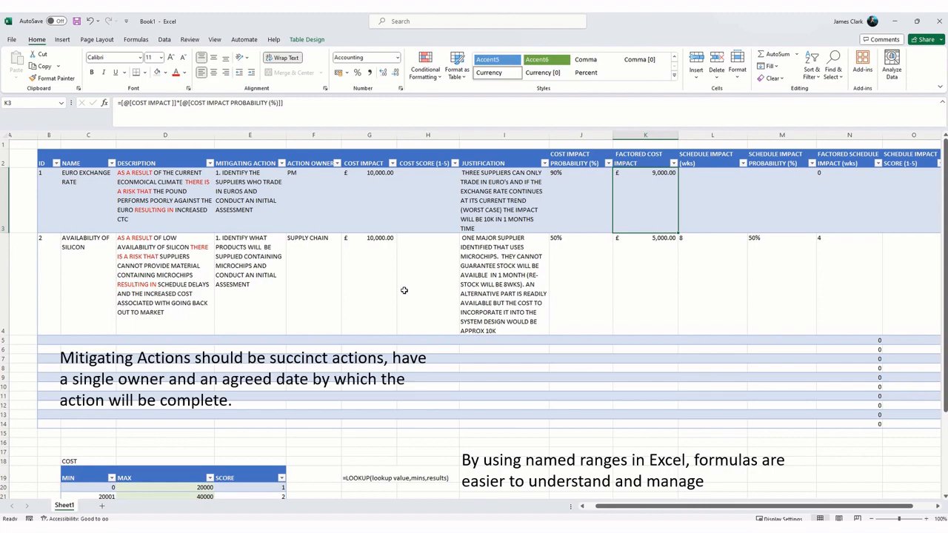
pyautogui.scroll(-3, 399, 245)
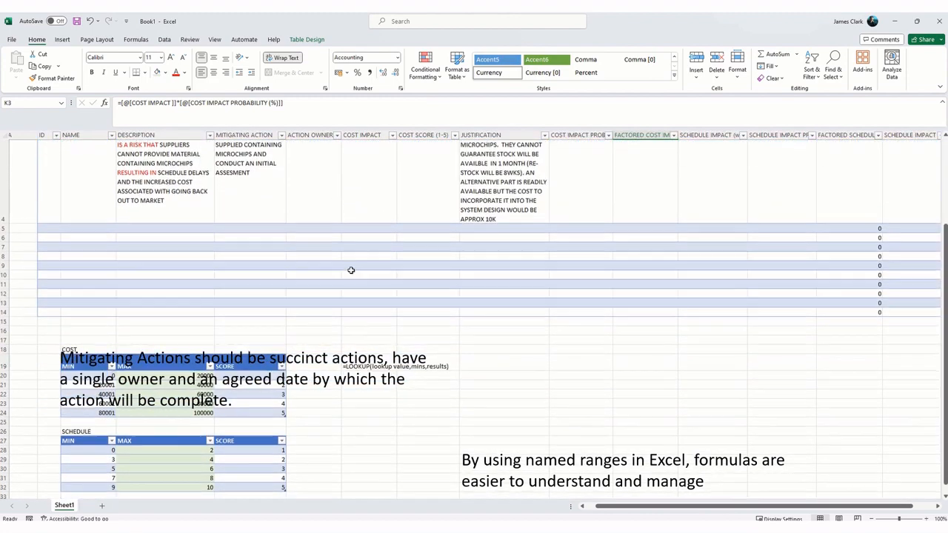
pyautogui.scroll(-1, 248, 344)
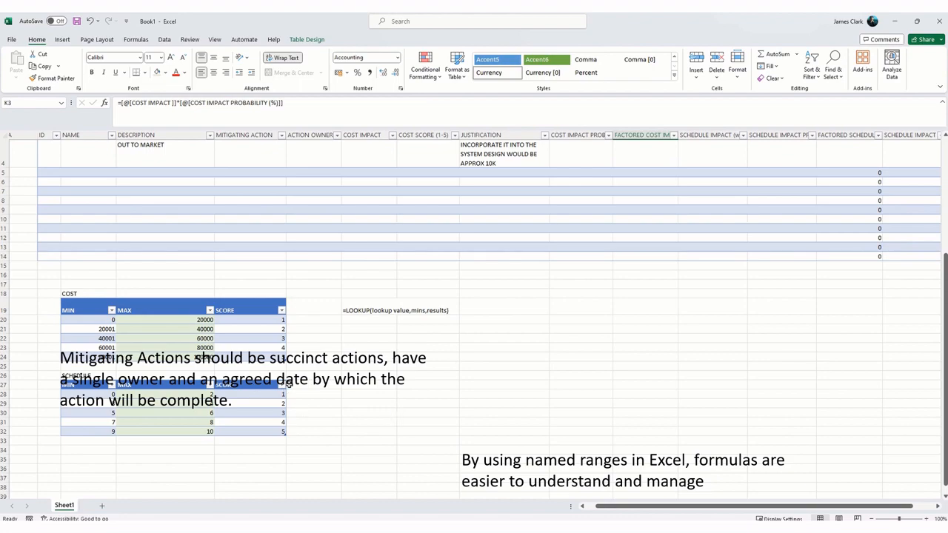
pyautogui.scroll(2, 253, 361)
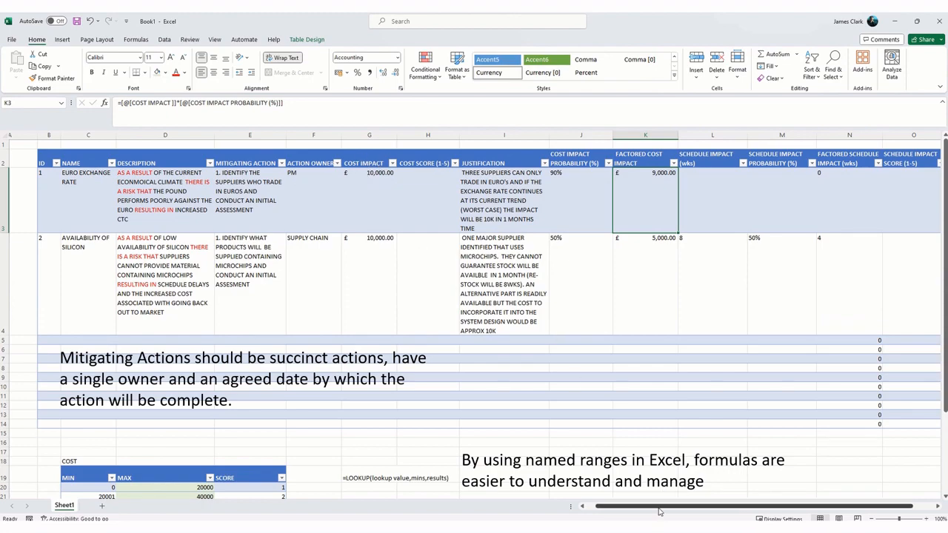
pyautogui.moveTo(659, 510)
pyautogui.mouseDown()
pyautogui.moveTo(716, 509)
pyautogui.moveTo(667, 504)
pyautogui.mouseUp()
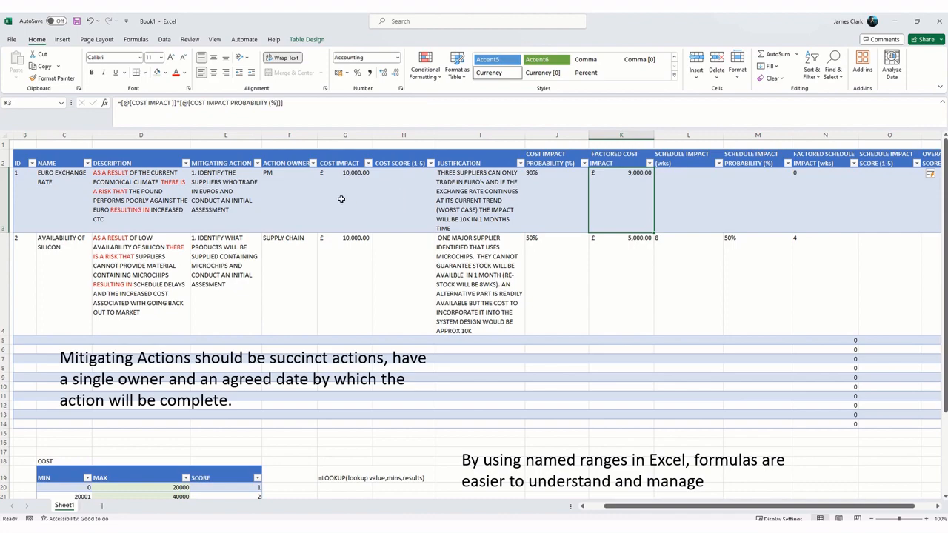
# Step: Move the COST IMPACT PROBABILITY (%) column of the register so it directly follows COST IMPACT
pyautogui.click(528, 161)
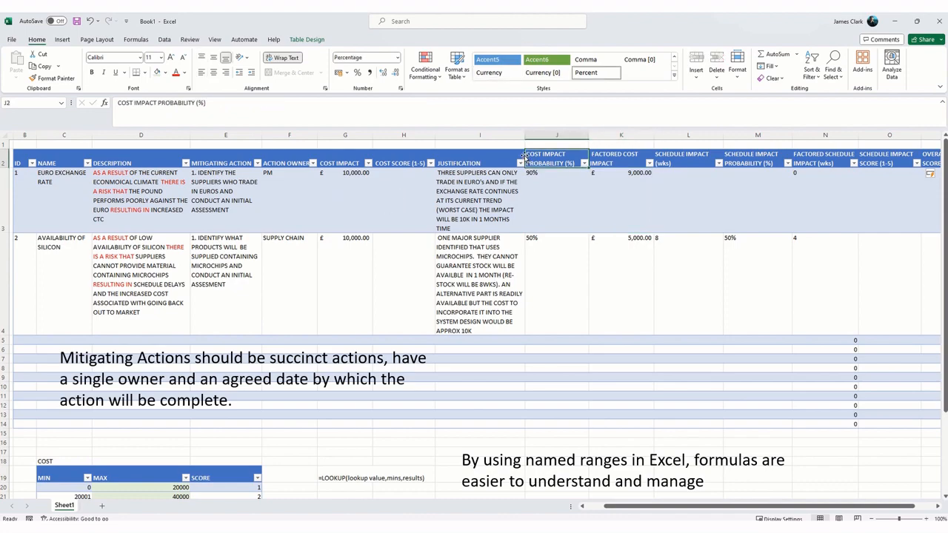
pyautogui.click(524, 156)
pyautogui.moveTo(523, 157); pyautogui.dragTo(453, 158)
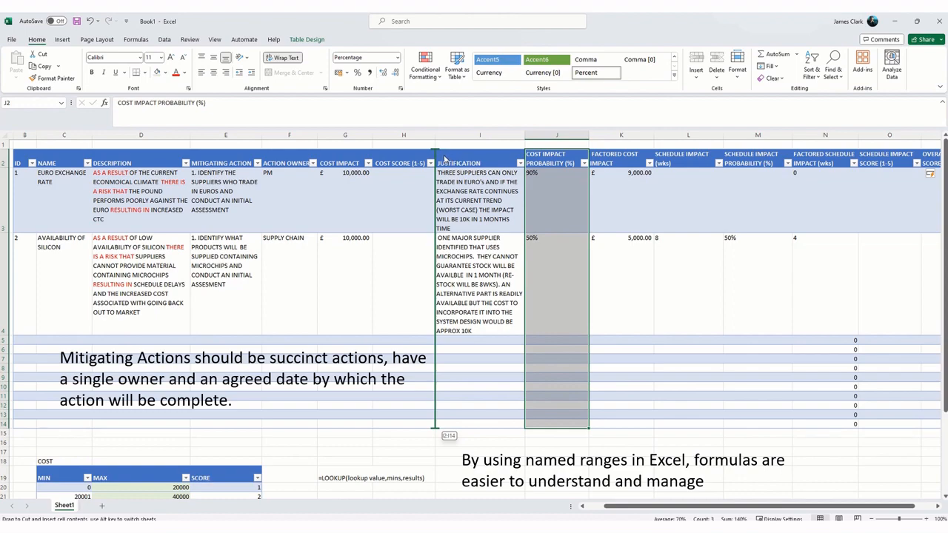
pyautogui.moveTo(439, 159); pyautogui.dragTo(384, 162)
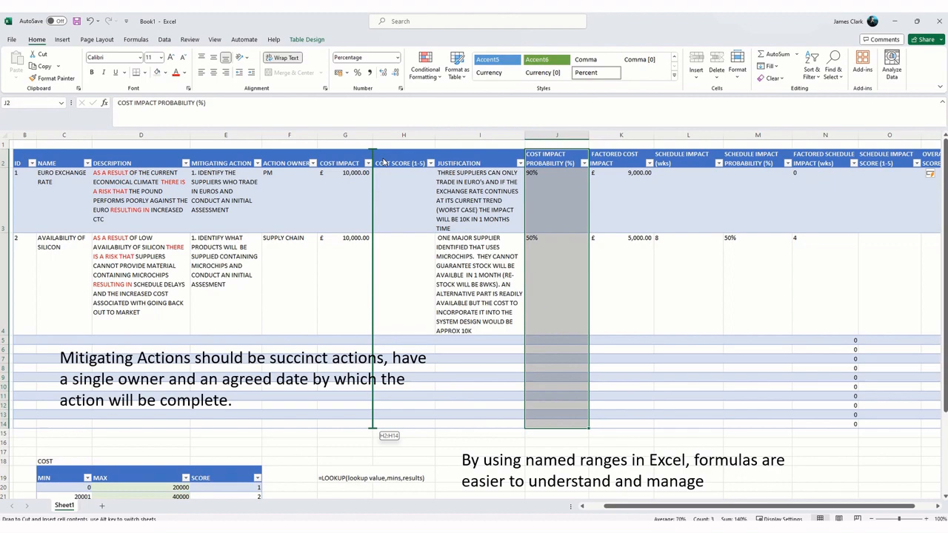
pyautogui.moveTo(384, 161); pyautogui.dragTo(384, 161)
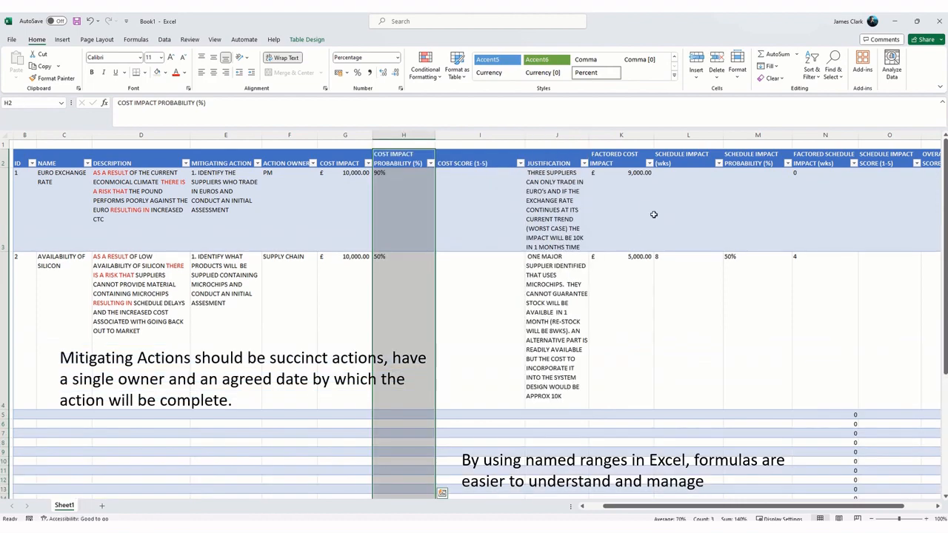
# Step: Move the FACTORED COST IMPACT column so it sits between COST IMPACT PROBABILITY (%) and COST SCORE (1-5)
pyautogui.click(594, 157)
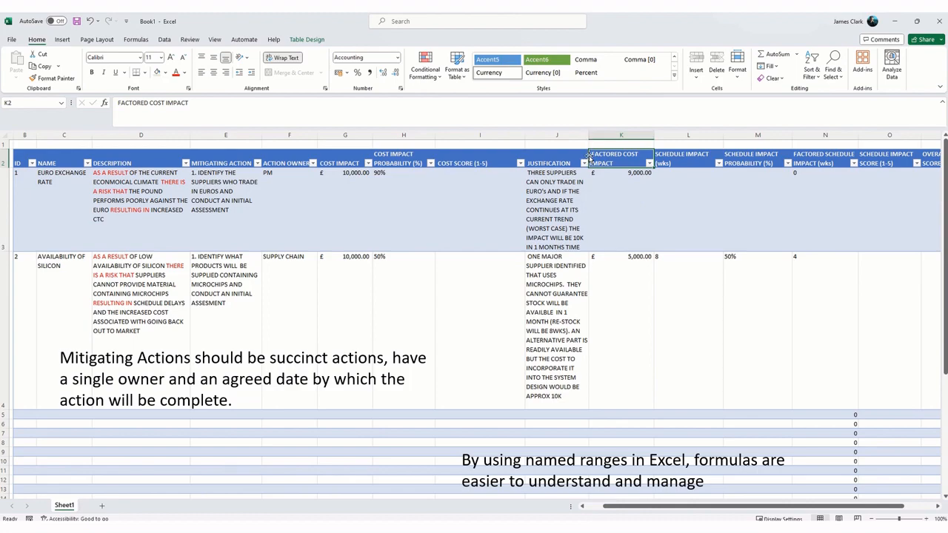
pyautogui.moveTo(589, 157); pyautogui.dragTo(440, 160)
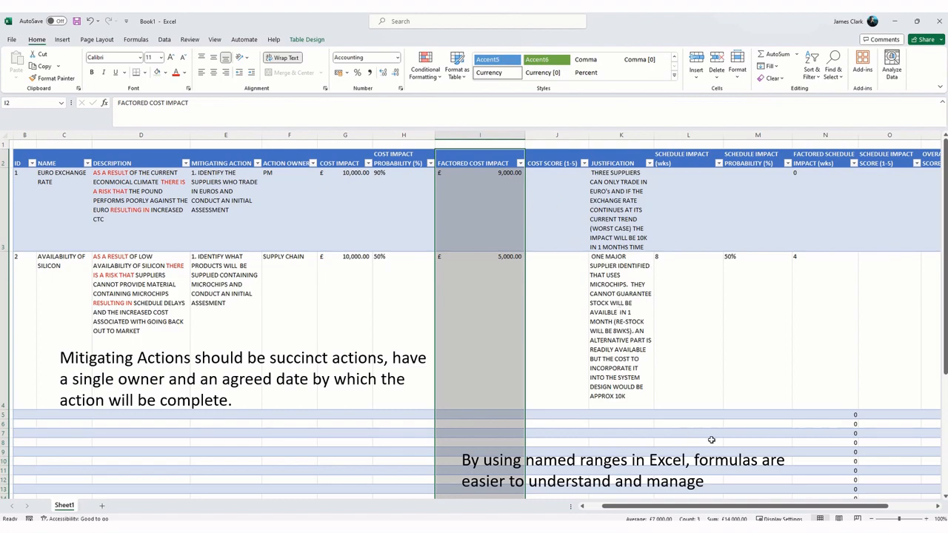
pyautogui.moveTo(688, 507); pyautogui.dragTo(739, 511)
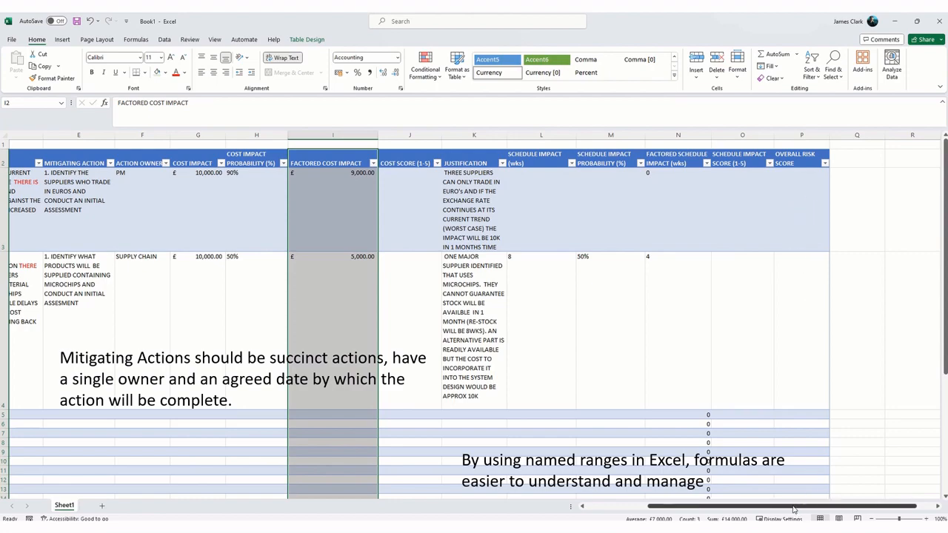
pyautogui.moveTo(791, 509); pyautogui.dragTo(713, 511)
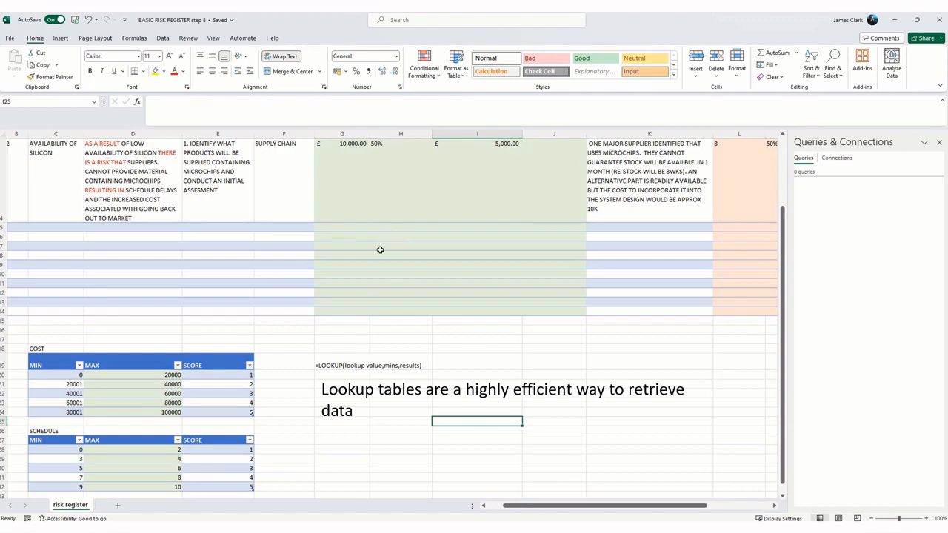
# Step: Review the rearranged cost and schedule columns, including the empty SCHEDULE IMPACT SCORE (1-5) cells of risks 1 and 2
pyautogui.scroll(1, 407, 265)
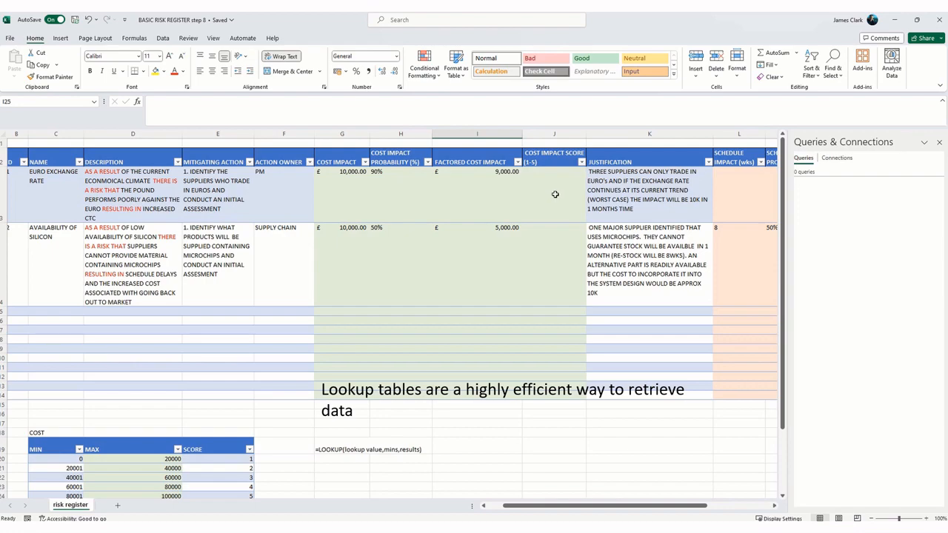
pyautogui.moveTo(581, 505); pyautogui.dragTo(644, 505)
pyautogui.moveTo(672, 188); pyautogui.dragTo(683, 273)
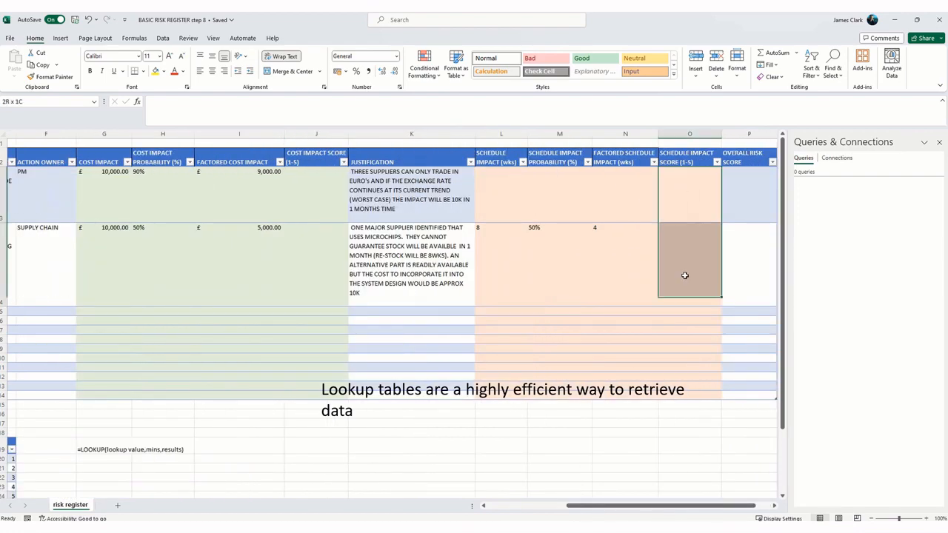
pyautogui.moveTo(669, 507); pyautogui.dragTo(681, 507)
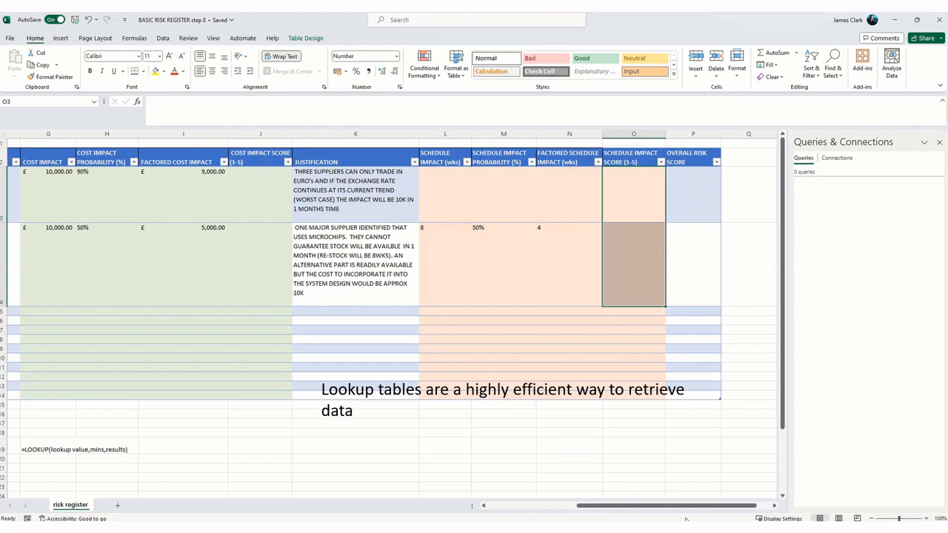
pyautogui.moveTo(683, 506); pyautogui.dragTo(592, 506)
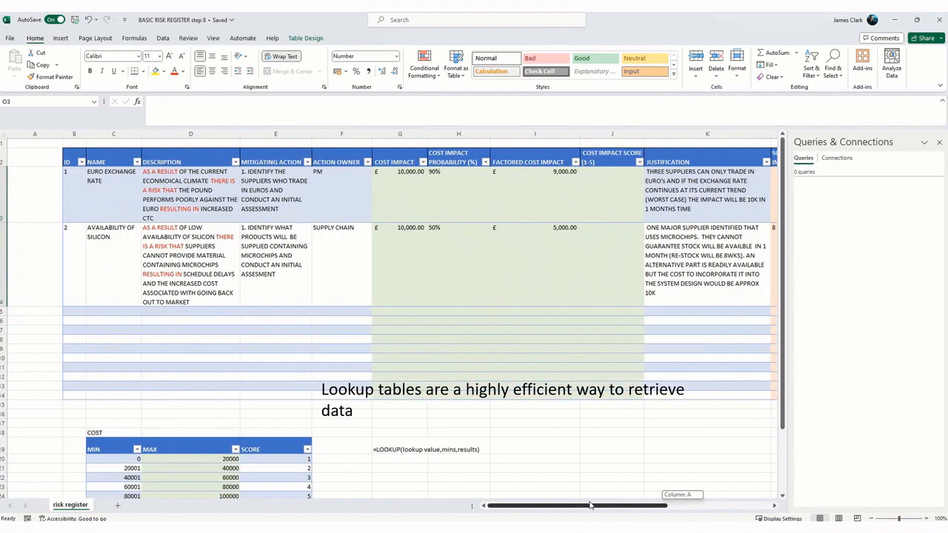
# Step: Examine the MIN, MAX and SCORE bands of the COST and SCHEDULE lookup tables and the LOOKUP syntax note beside them
pyautogui.click(540, 451)
pyautogui.scroll(-2, 489, 412)
pyautogui.scroll(-1, 489, 412)
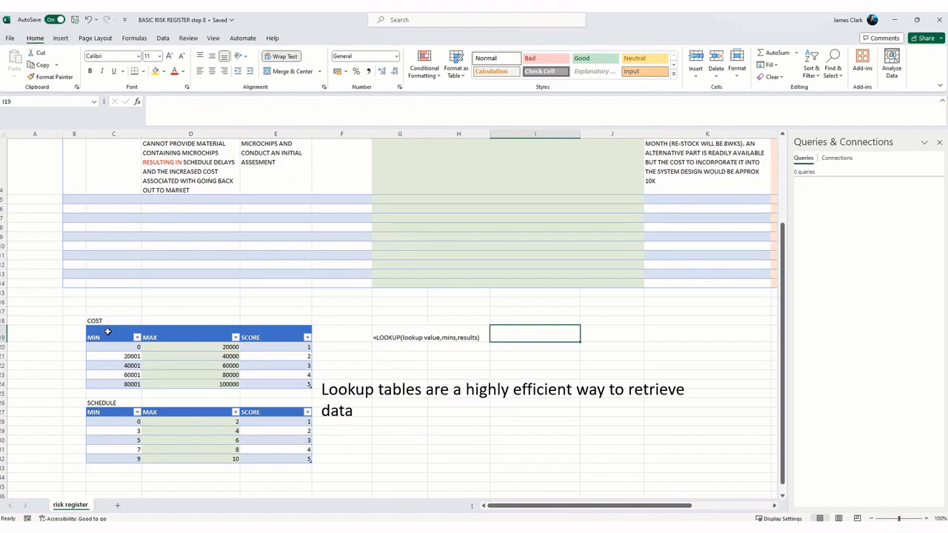
pyautogui.moveTo(108, 332); pyautogui.dragTo(275, 384)
pyautogui.click(322, 421)
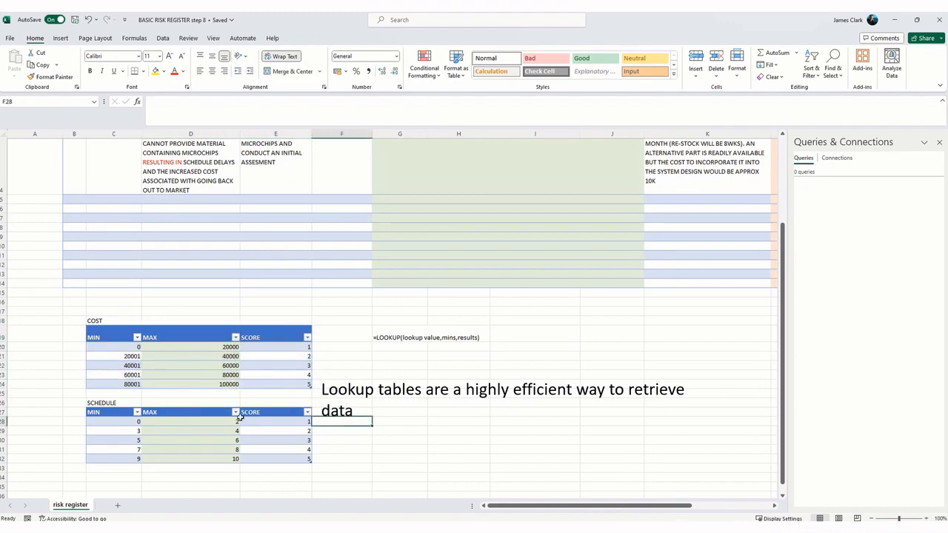
pyautogui.moveTo(112, 404); pyautogui.dragTo(281, 461)
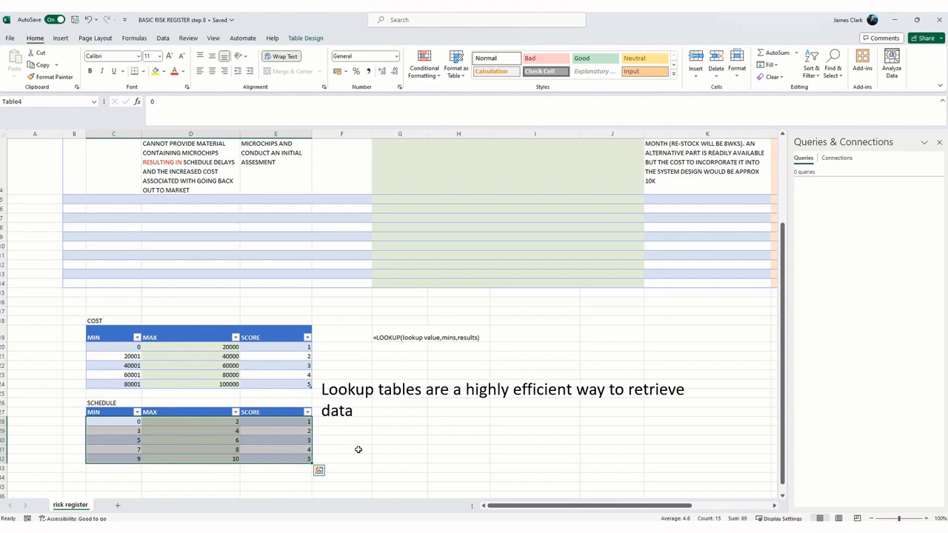
pyautogui.click(324, 450)
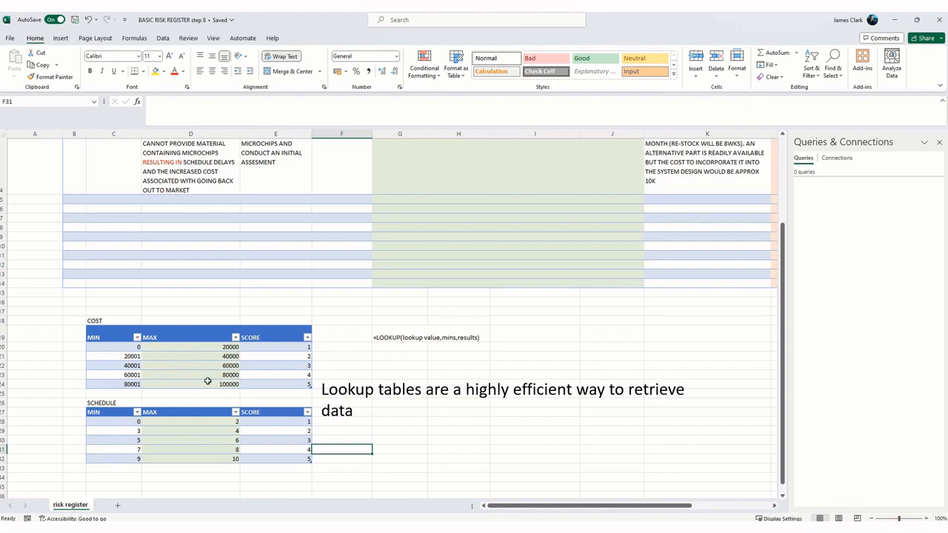
pyautogui.scroll(2, 207, 380)
pyautogui.scroll(-2, 207, 380)
pyautogui.scroll(-2, 268, 422)
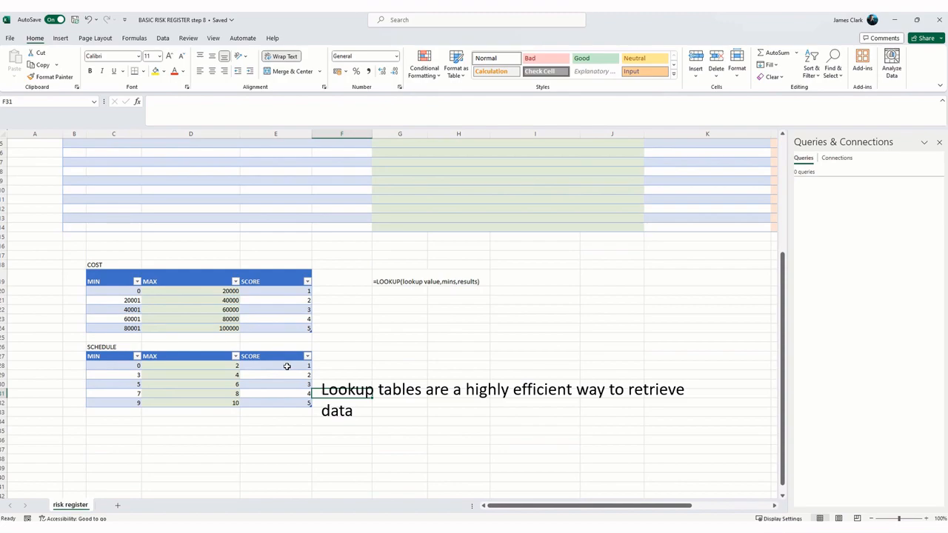
pyautogui.scroll(2, 398, 388)
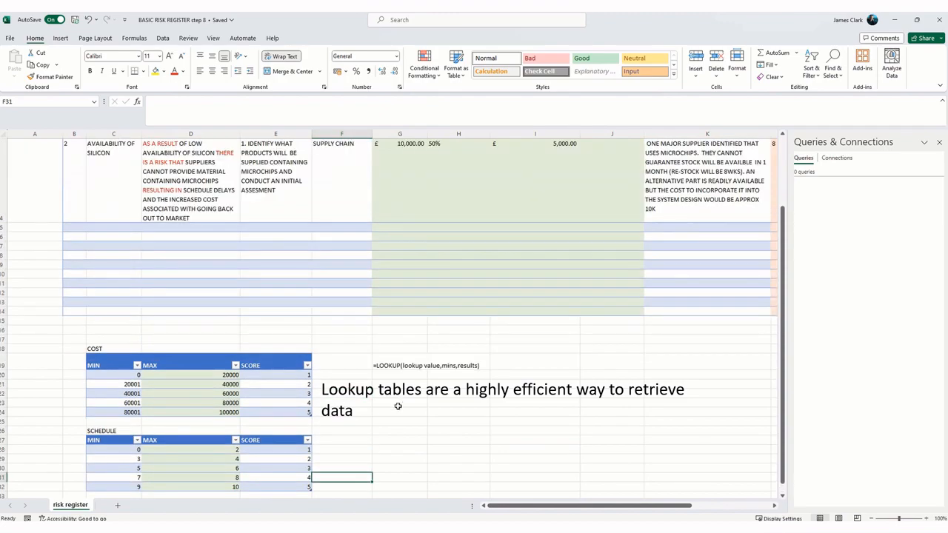
pyautogui.scroll(-1, 396, 402)
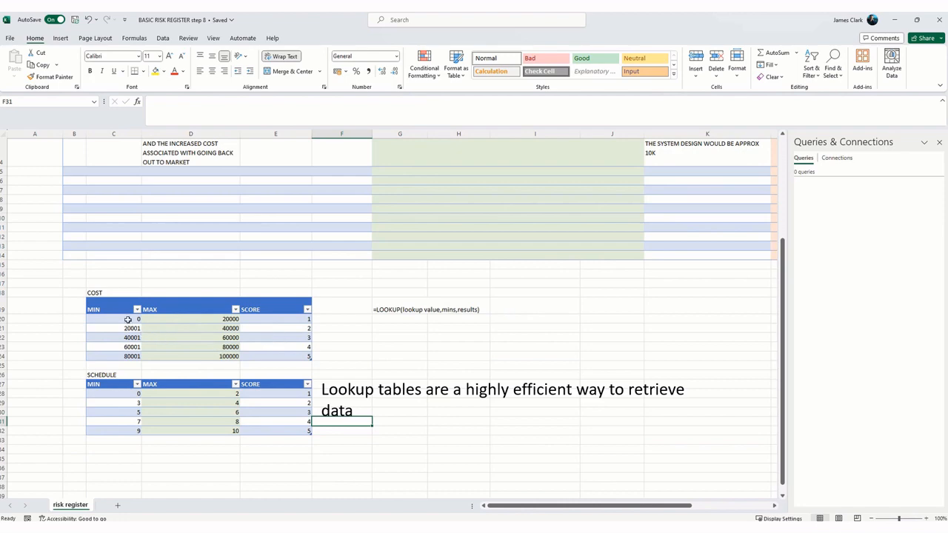
# Step: Highlight the MIN and SCORE values of both lookup tables together (C20:C24, E20:E24, C28:C32 and E28:E32) to review the lookup ranges
pyautogui.moveTo(127, 319); pyautogui.dragTo(131, 356)
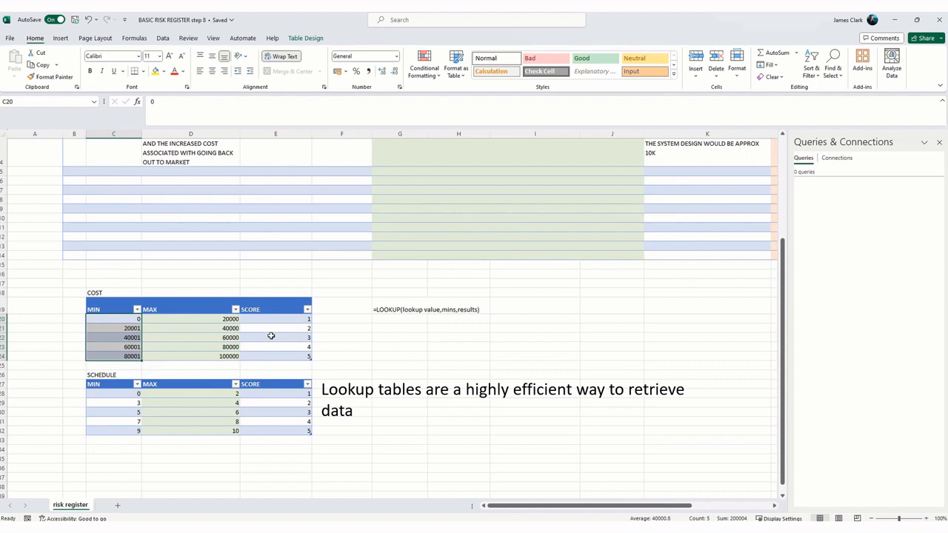
pyautogui.moveTo(274, 318); pyautogui.dragTo(272, 353)
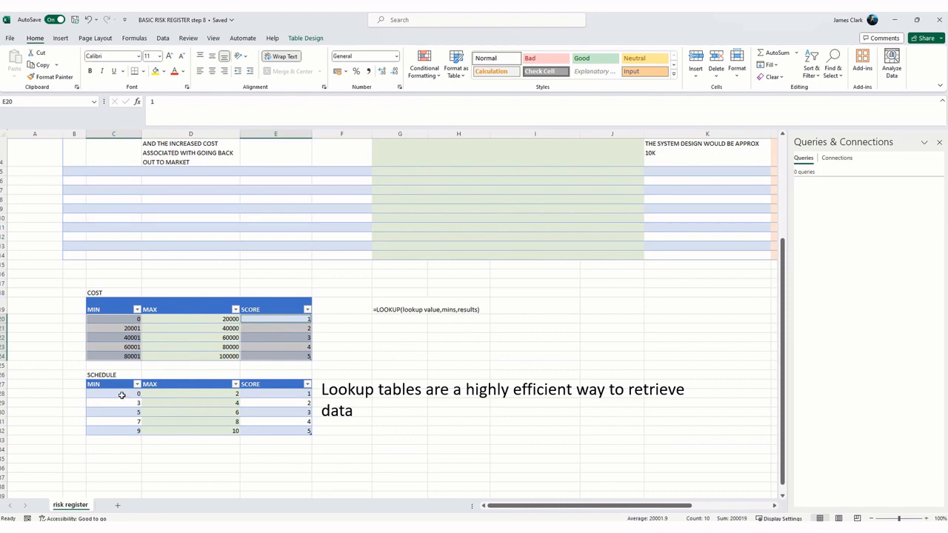
pyautogui.moveTo(122, 393); pyautogui.dragTo(123, 429)
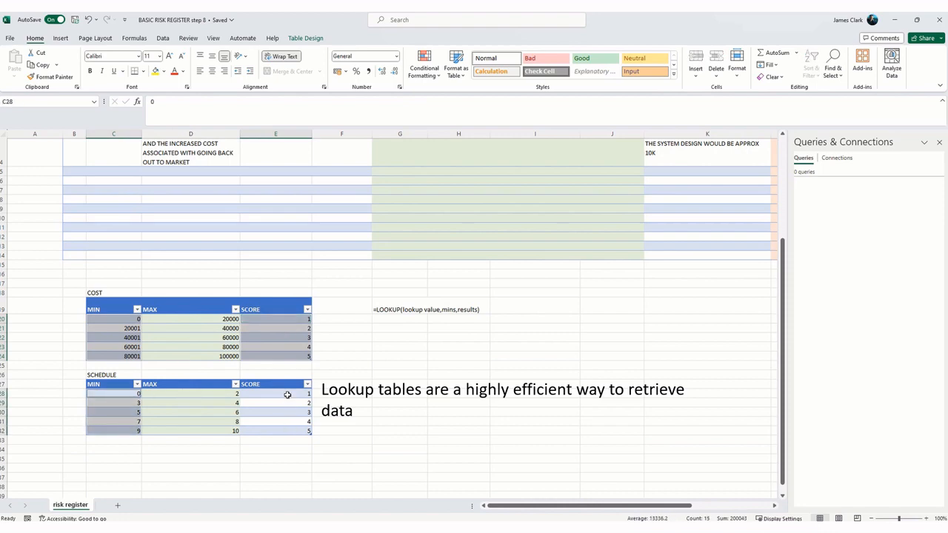
pyautogui.moveTo(288, 393); pyautogui.dragTo(283, 429)
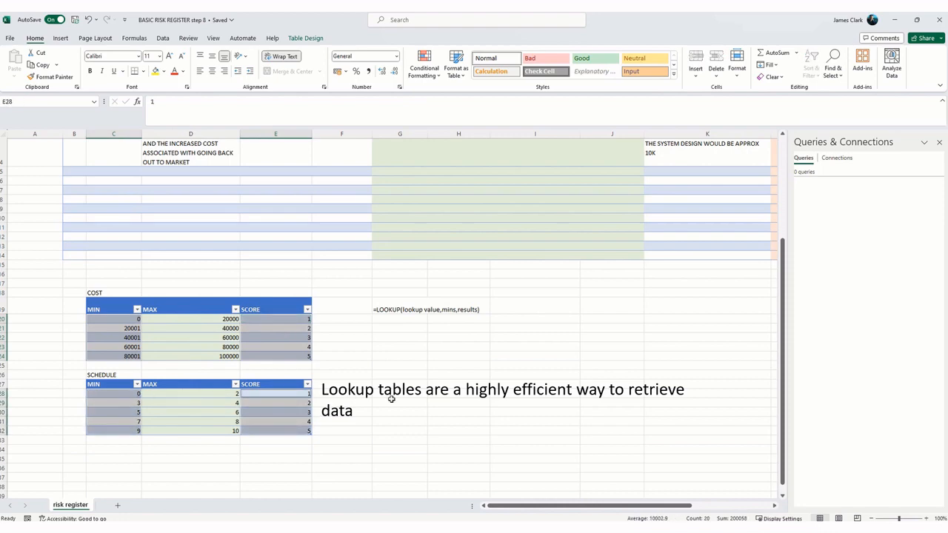
pyautogui.click(413, 384)
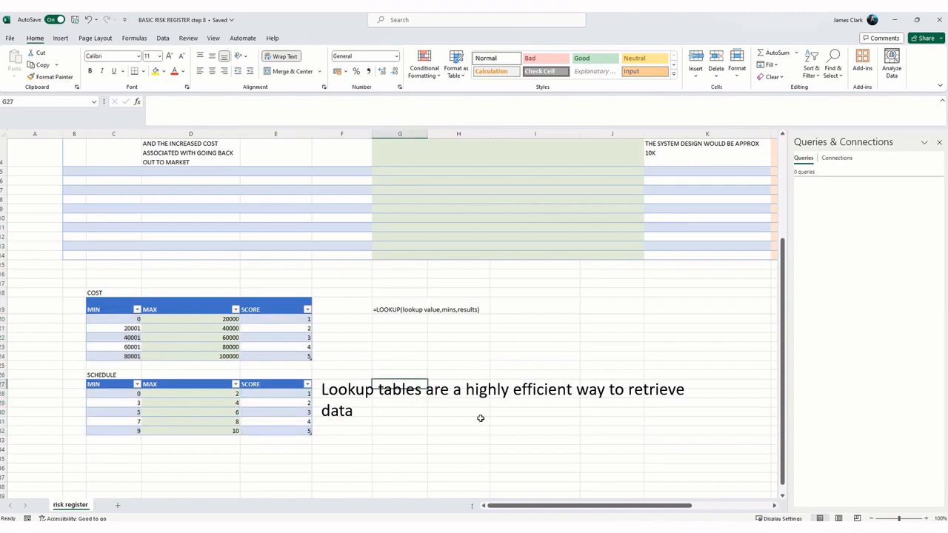
# Step: Name the MIN values of the COST lookup table (C20:C24) COSTMINS
pyautogui.scroll(-1, 486, 405)
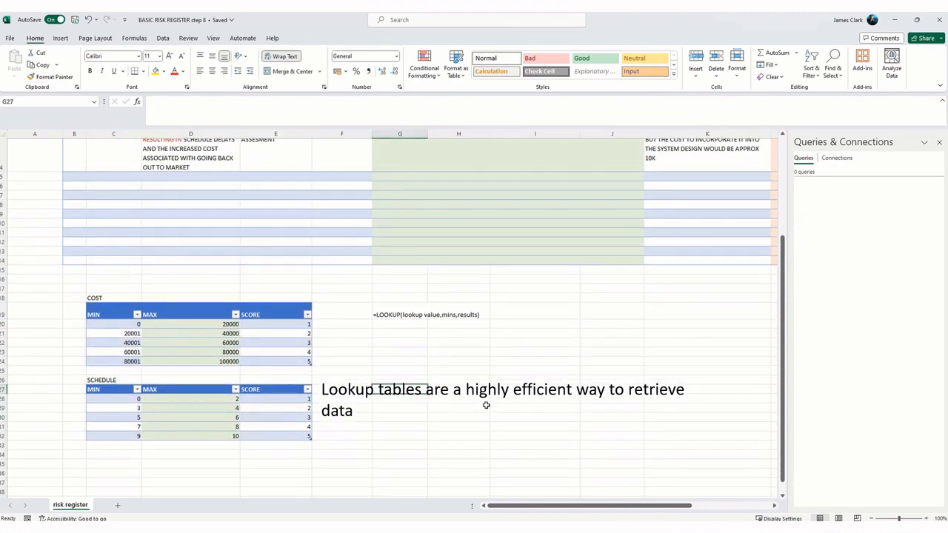
pyautogui.scroll(1, 485, 405)
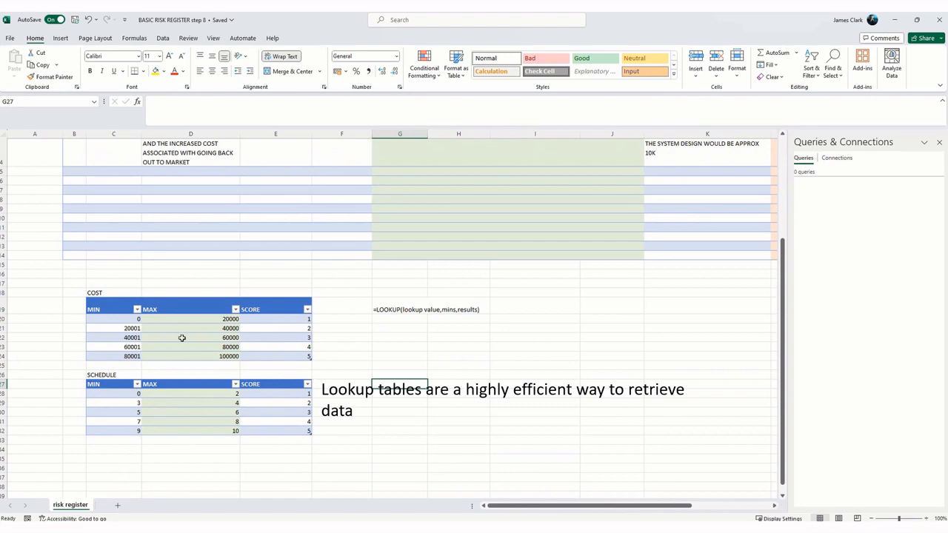
pyautogui.moveTo(127, 320); pyautogui.dragTo(129, 357)
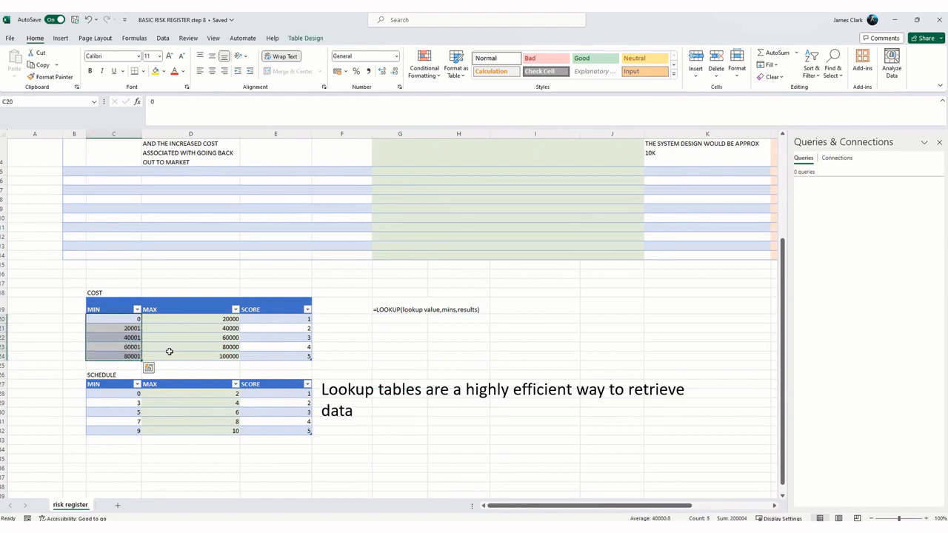
pyautogui.click(23, 102)
pyautogui.write('cost')
pyautogui.press('Return')
# Step: Name the SCORE values of the COST lookup table (E20:E24) COSTRESULTS
pyautogui.moveTo(285, 317); pyautogui.dragTo(283, 357)
pyautogui.click(26, 101)
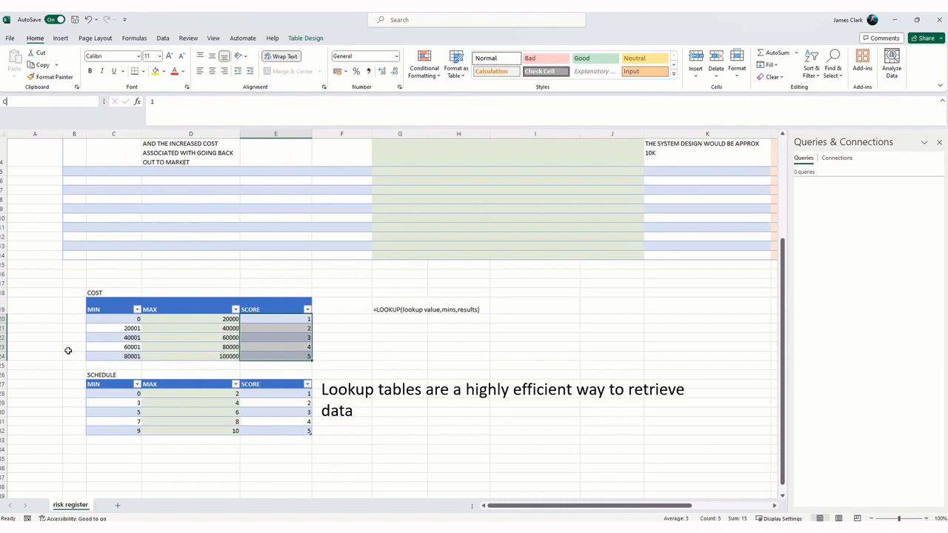
pyautogui.write('COSTRESULTS')
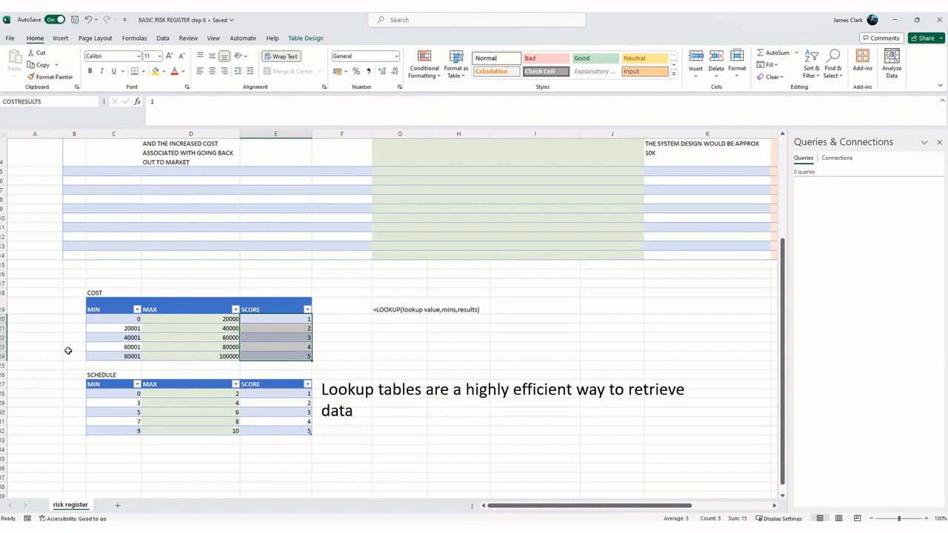
pyautogui.press('Return')
pyautogui.click(342, 404)
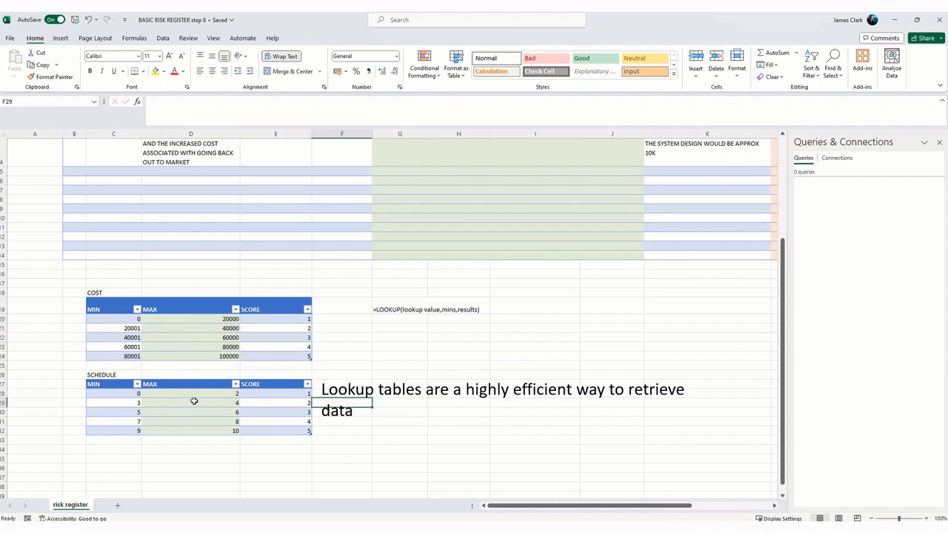
# Step: Define a named range for the MIN values of the SCHEDULE lookup table (C28:C32)
pyautogui.moveTo(122, 393); pyautogui.dragTo(122, 431)
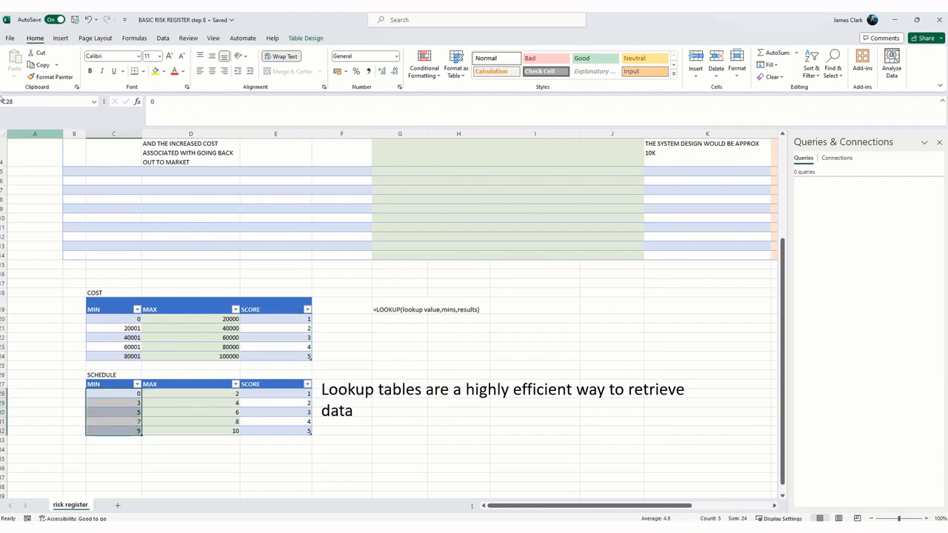
pyautogui.click(17, 103)
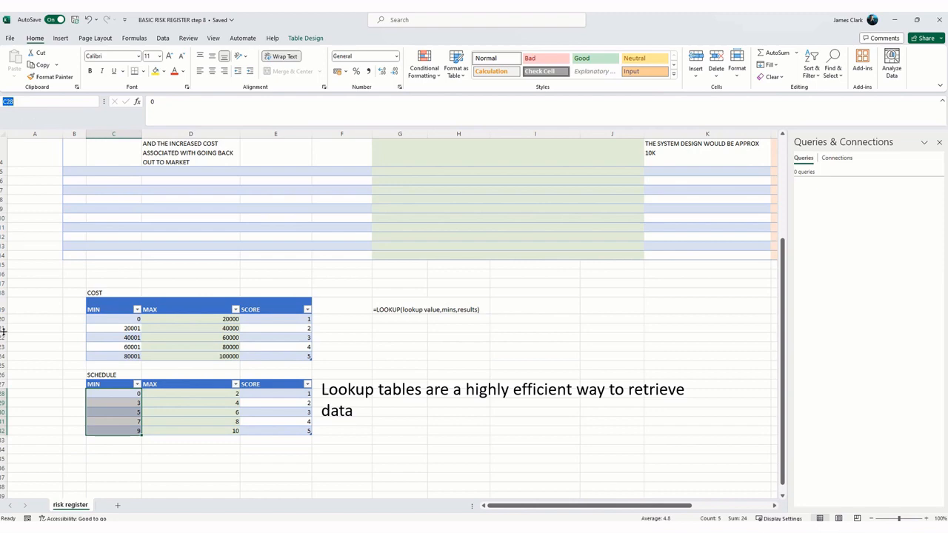
pyautogui.write('SCHEDMINS')
pyautogui.click(392, 337)
# Step: Define a named range for the SCORE values of the SCHEDULE lookup table (E28:E32)
pyautogui.moveTo(287, 393); pyautogui.dragTo(281, 434)
pyautogui.click(22, 101)
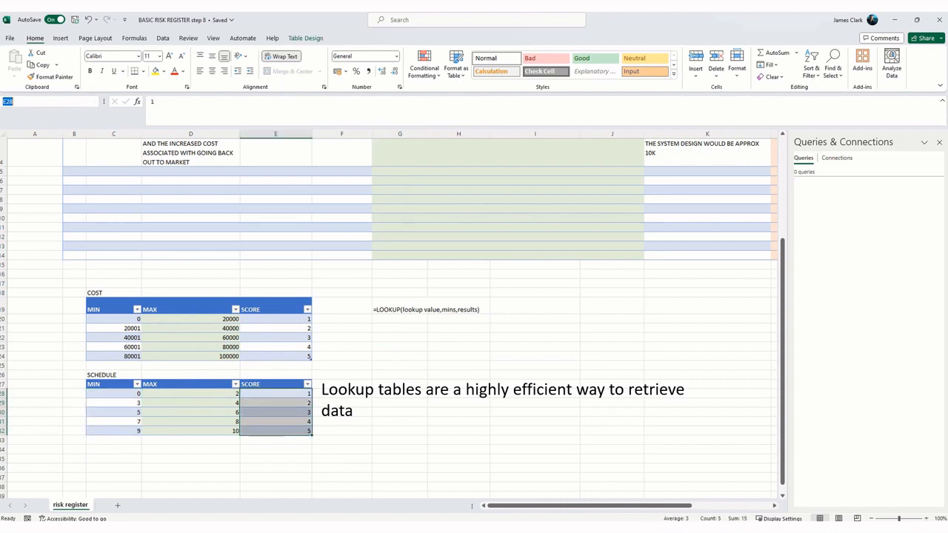
pyautogui.write('SCHEDSCORE')
pyautogui.press('Return')
pyautogui.click(377, 374)
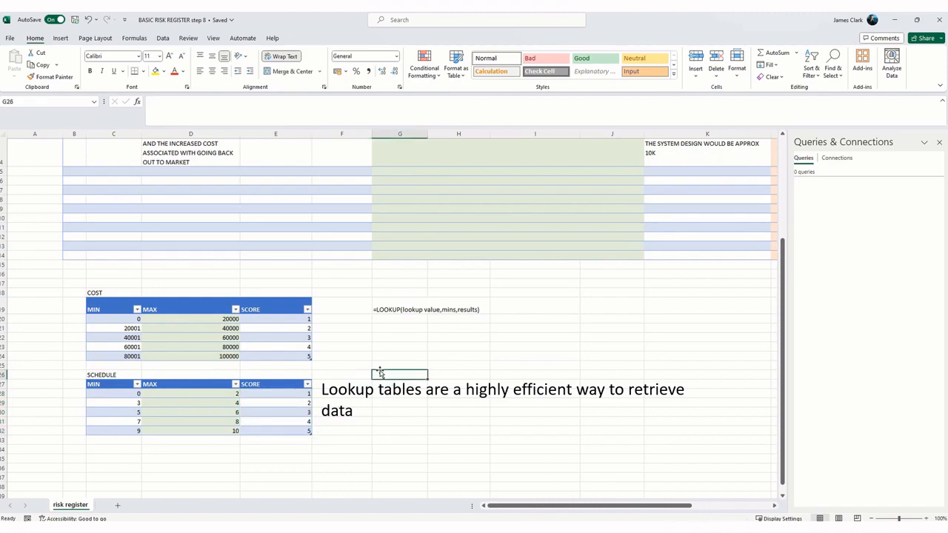
# Step: Copy the LOOKUP syntax note from G19 into risk 1's COST IMPACT SCORE (1-5) cell, J3
pyautogui.click(399, 311)
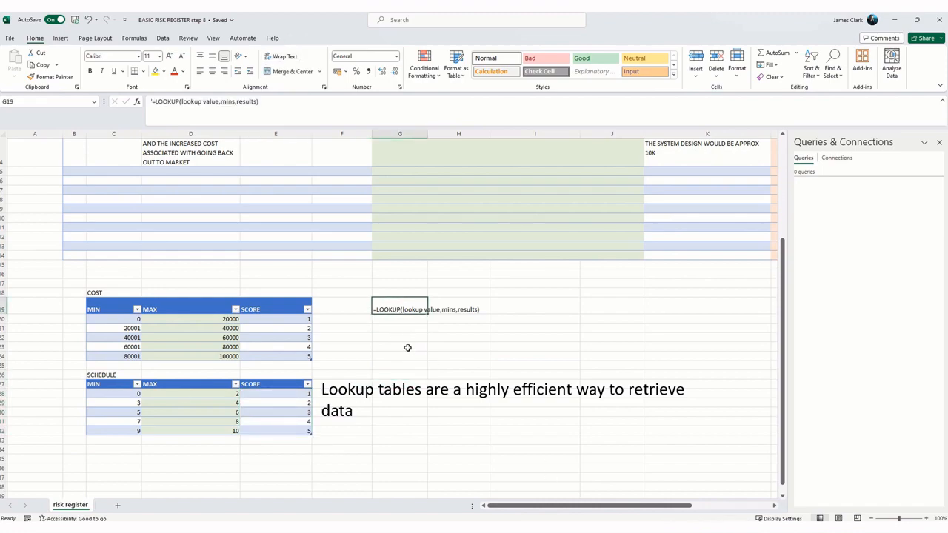
pyautogui.rightClick(392, 310)
pyautogui.click(432, 223)
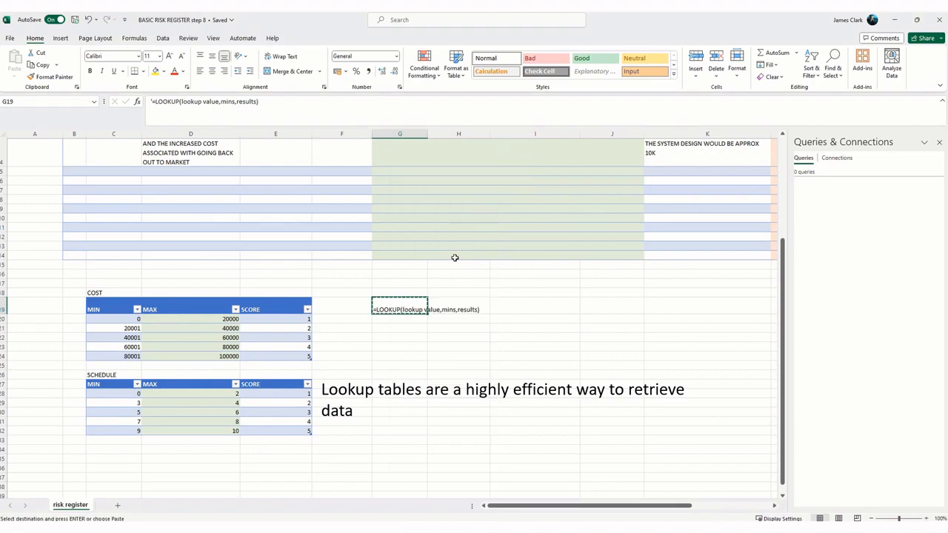
pyautogui.scroll(2, 455, 256)
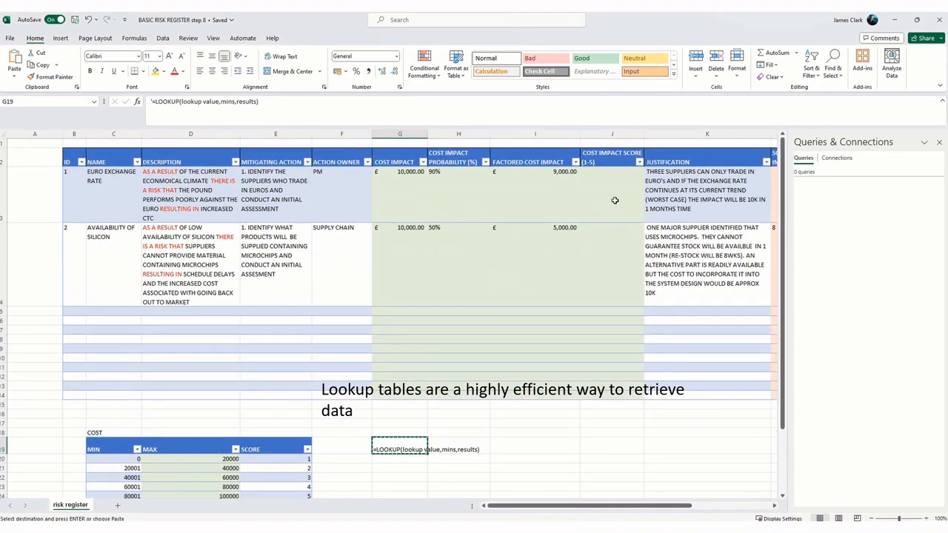
pyautogui.rightClick(605, 196)
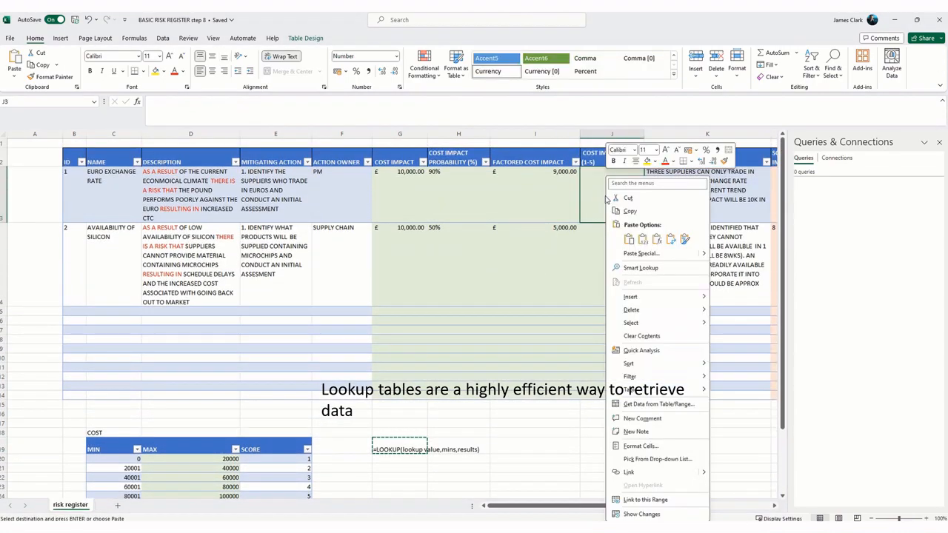
pyautogui.click(627, 238)
pyautogui.click(619, 368)
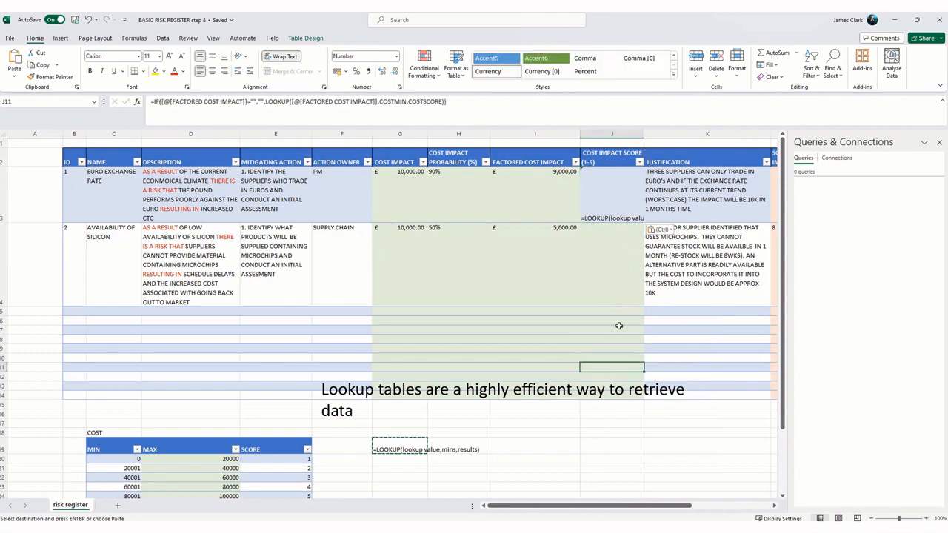
# Step: Remove the leading apostrophe from the LOOKUP text in J3 so it is entered as a formula
pyautogui.click(612, 210)
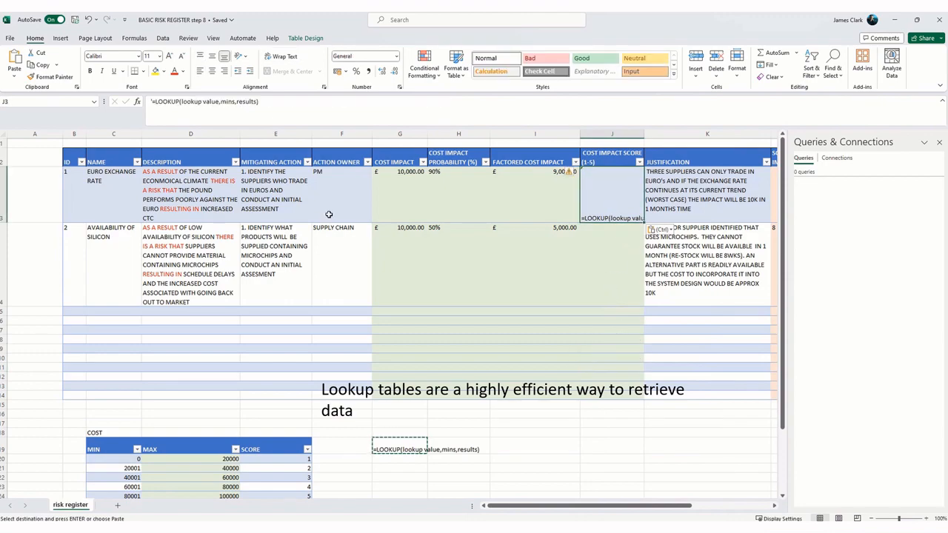
pyautogui.click(154, 102)
pyautogui.write("'")
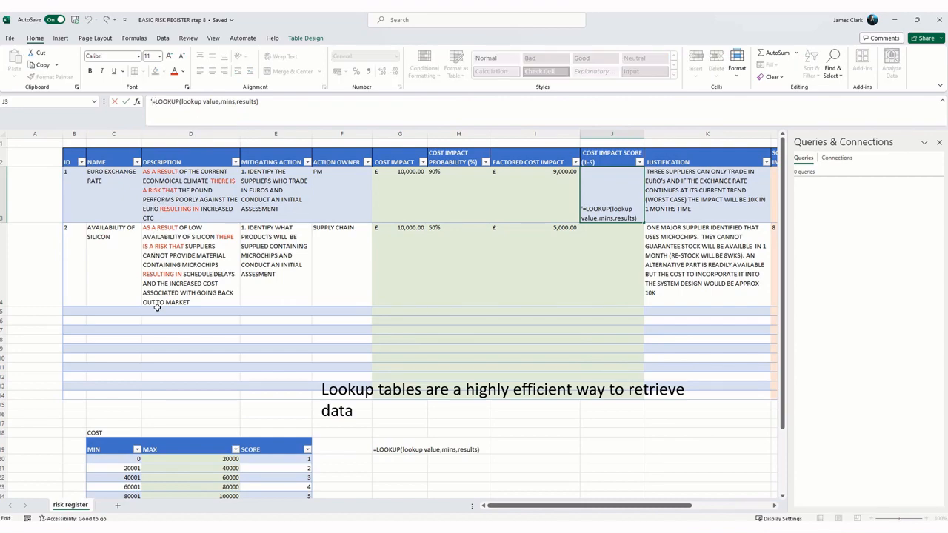
pyautogui.press('BackSpace')
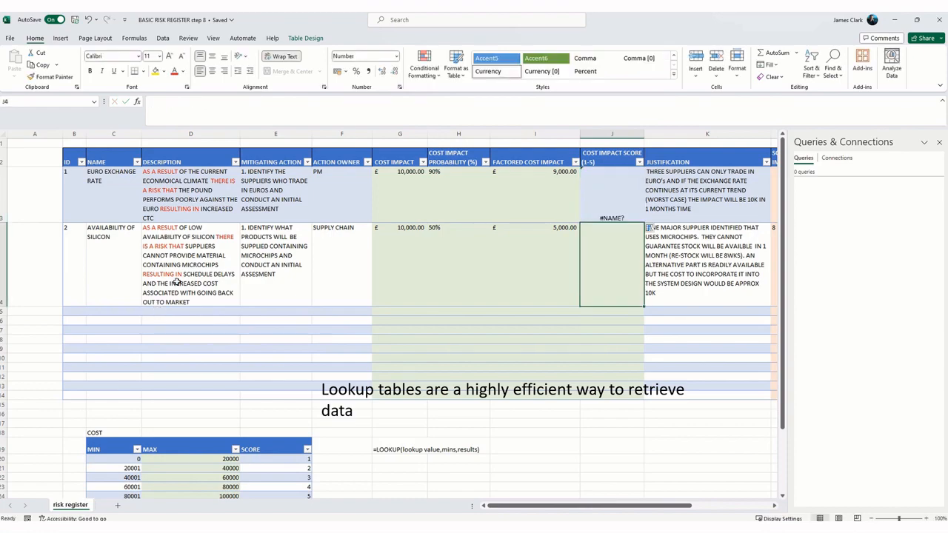
pyautogui.click(608, 212)
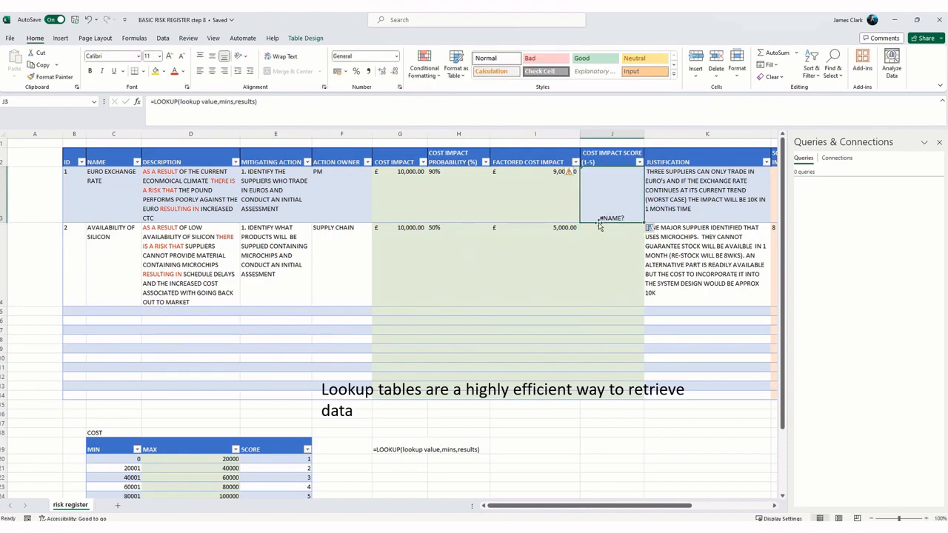
pyautogui.click(596, 245)
pyautogui.click(603, 206)
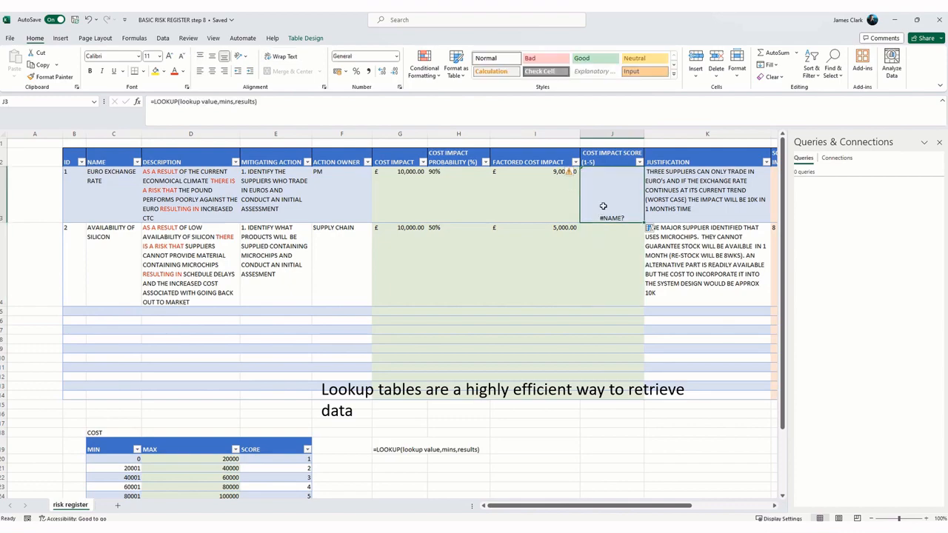
pyautogui.click(609, 256)
pyautogui.click(606, 203)
pyautogui.click(605, 266)
pyautogui.click(609, 217)
pyautogui.click(598, 245)
# Step: In the J3 LOOKUP formula, replace the lookup value with risk 1's FACTORED COST IMPACT cell and mins with COSTMINS
pyautogui.click(601, 192)
pyautogui.moveTo(216, 101); pyautogui.dragTo(180, 102)
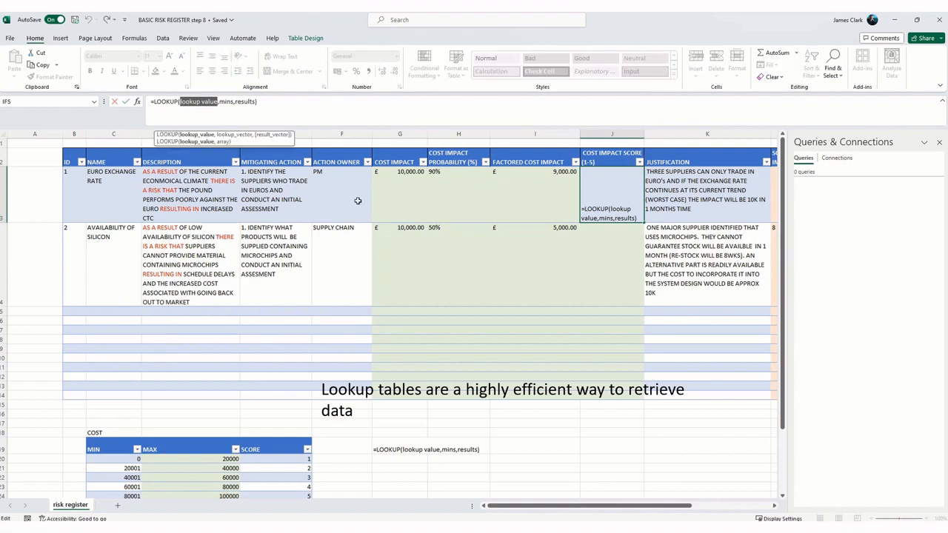
pyautogui.click(539, 191)
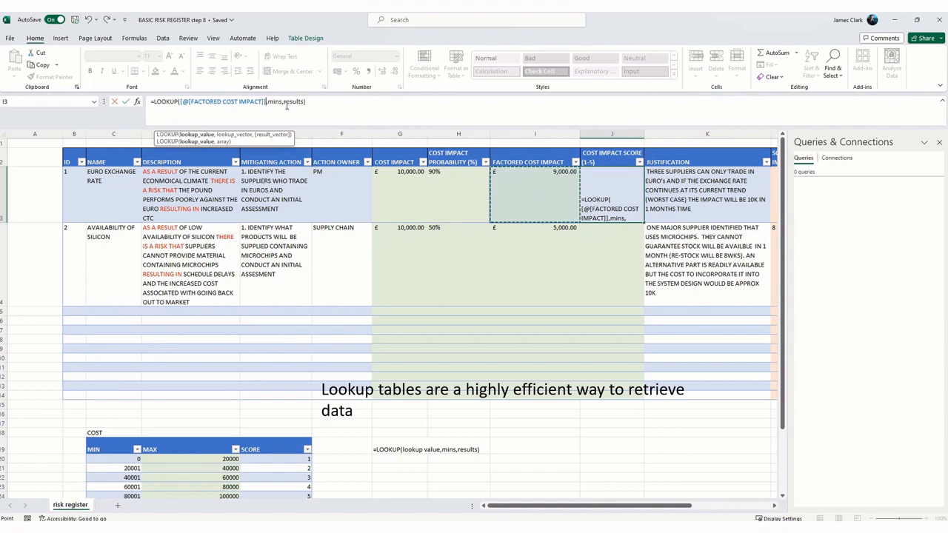
pyautogui.moveTo(282, 103); pyautogui.dragTo(267, 103)
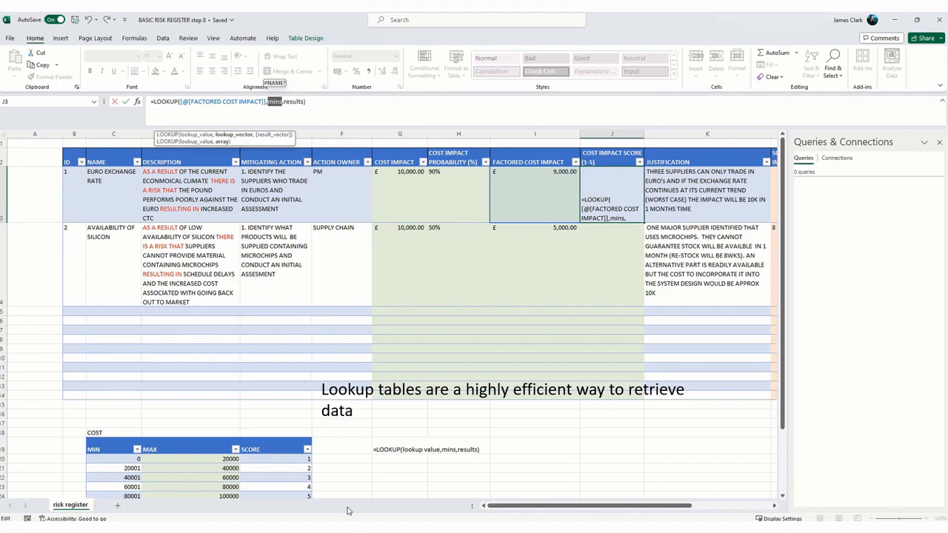
pyautogui.write('COST')
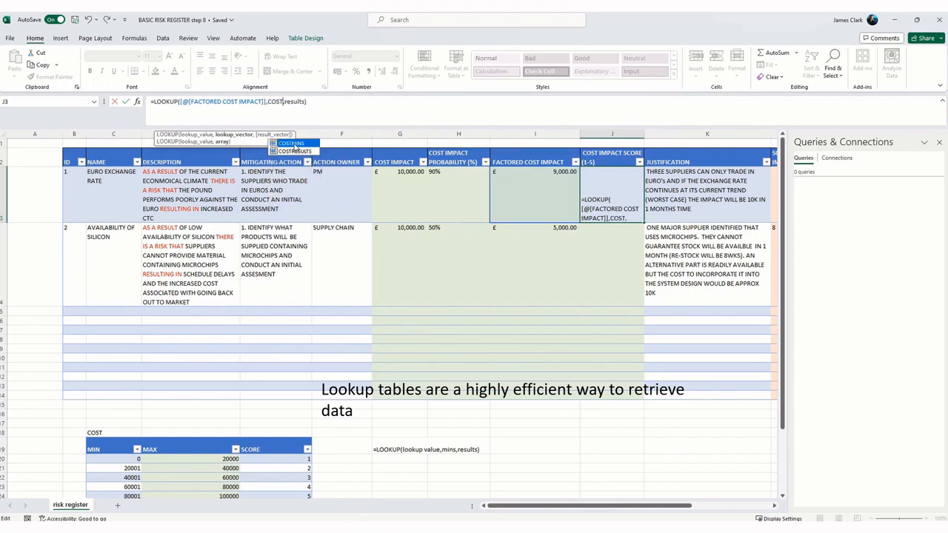
pyautogui.doubleClick(294, 144)
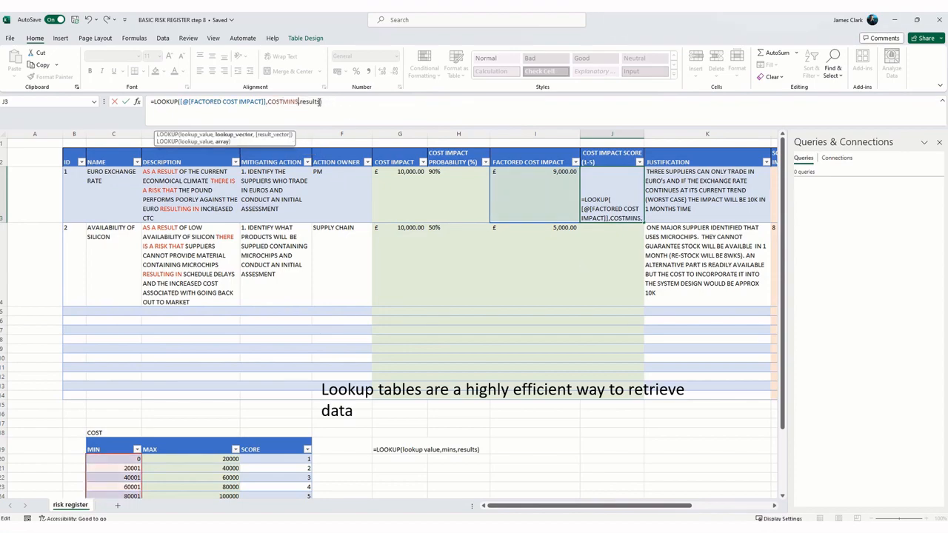
# Step: Replace results with COSTRESULTS in the J3 LOOKUP formula and enter the completed formula
pyautogui.moveTo(320, 100); pyautogui.dragTo(299, 101)
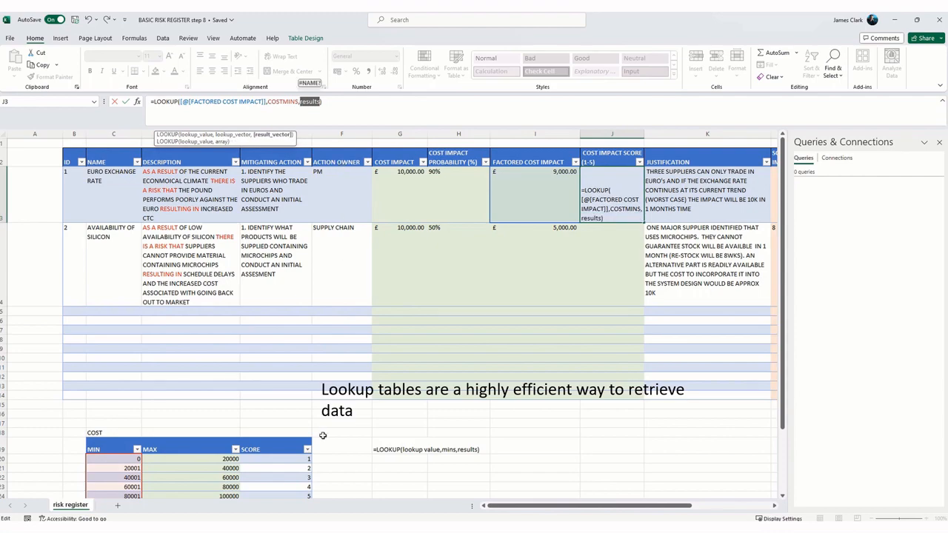
pyautogui.write('COST')
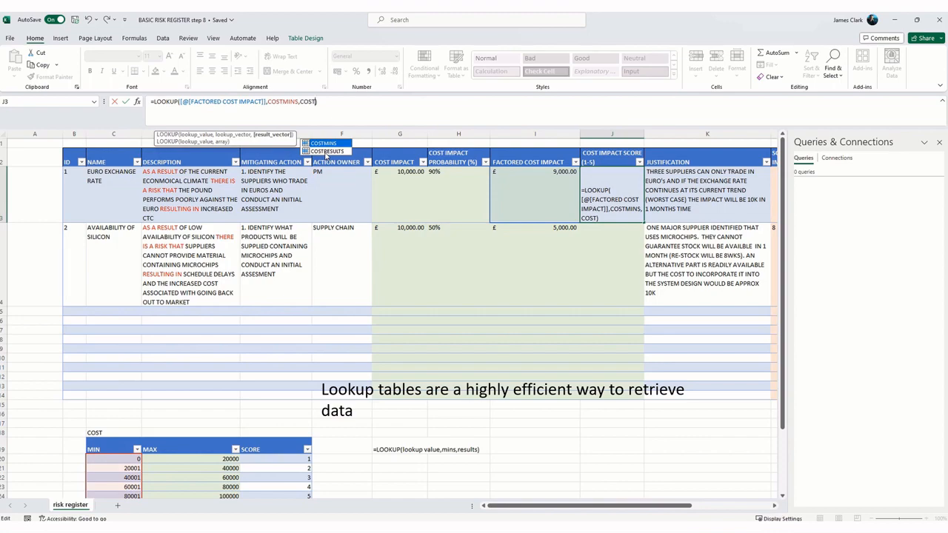
pyautogui.doubleClick(326, 152)
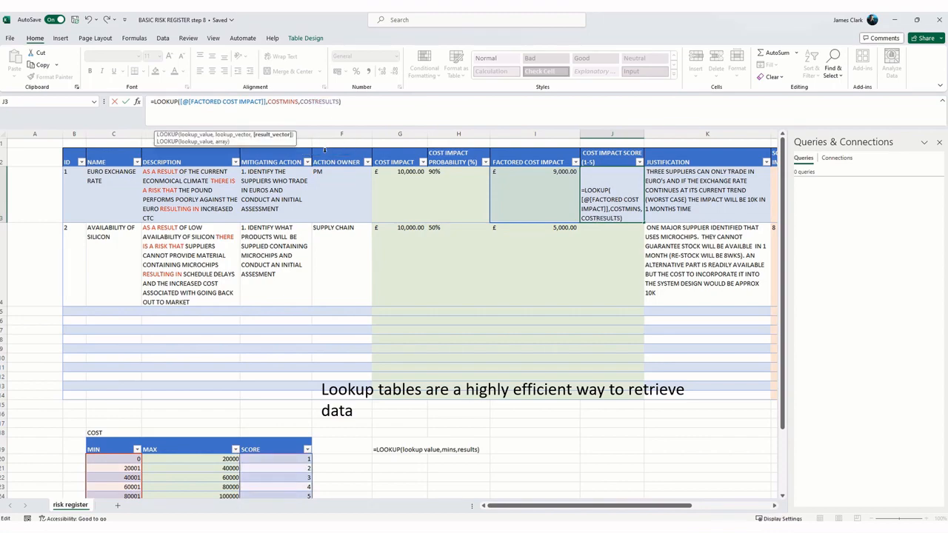
pyautogui.write(')')
pyautogui.press('Return')
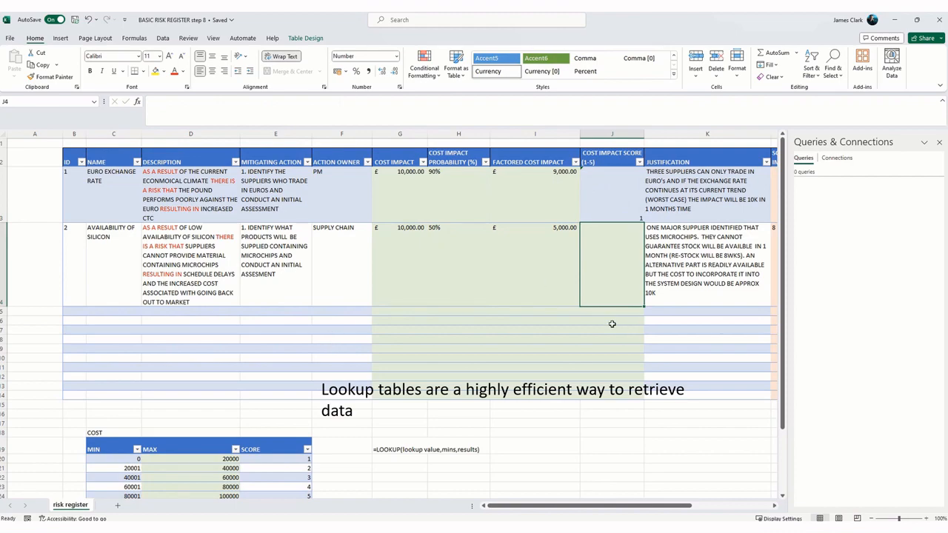
# Step: Fill the LOOKUP formula from J3 down the COST IMPACT SCORE (1-5) column to row 14
pyautogui.click(617, 201)
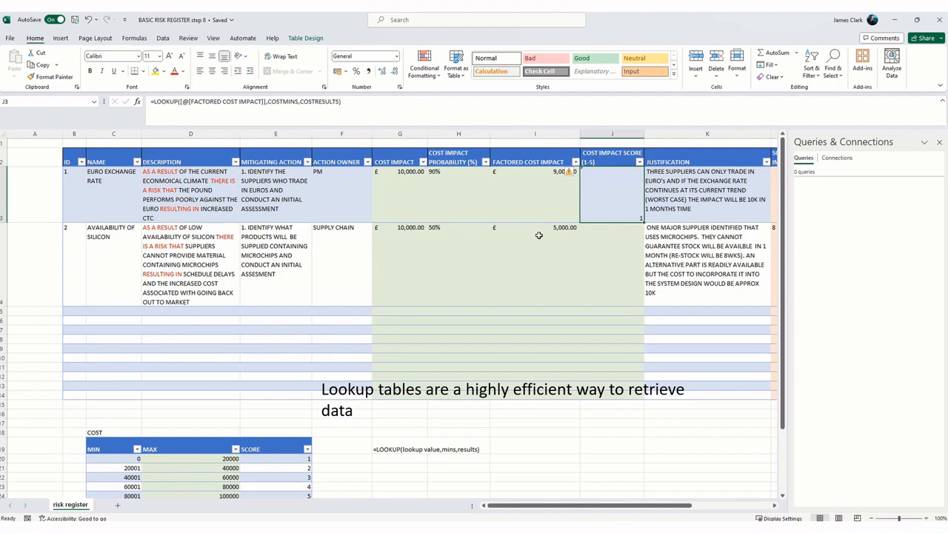
pyautogui.scroll(-3, 507, 245)
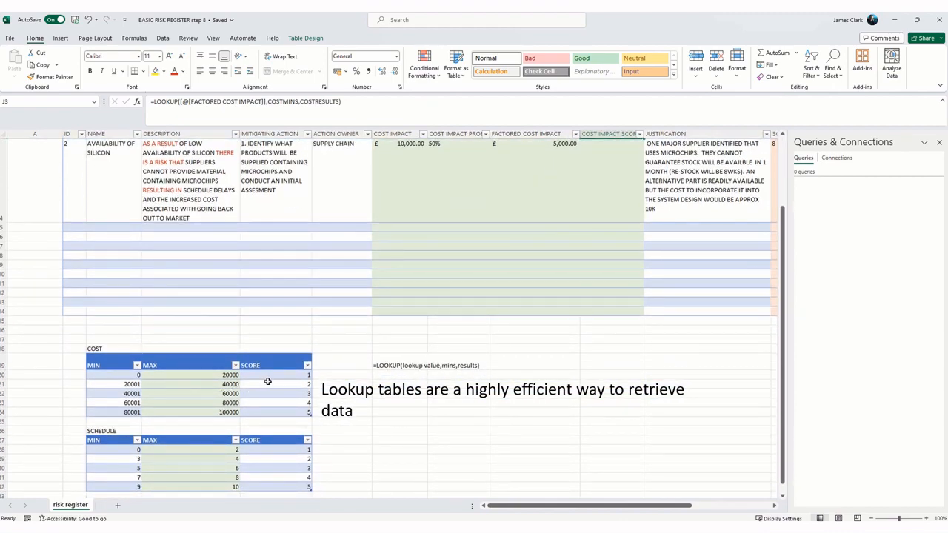
pyautogui.scroll(3, 268, 381)
pyautogui.click(606, 267)
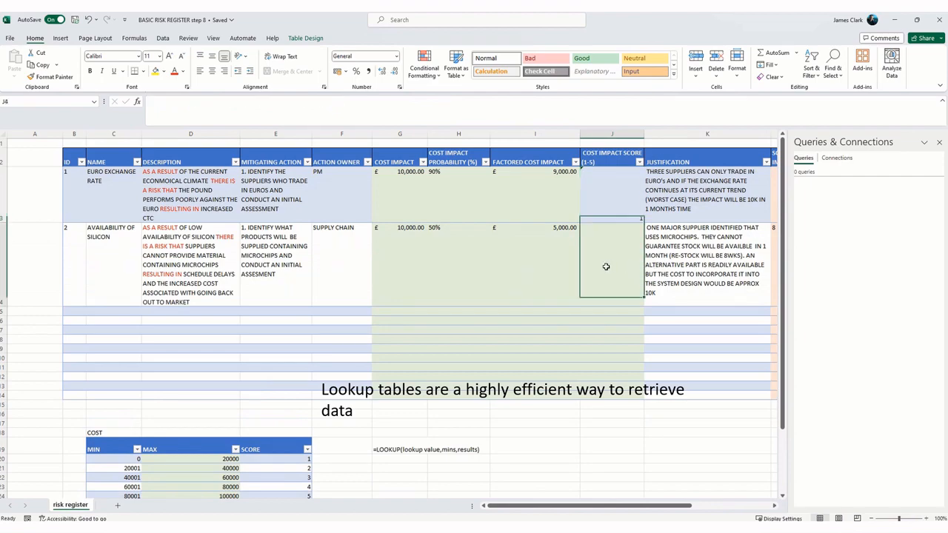
pyautogui.click(603, 325)
pyautogui.click(606, 198)
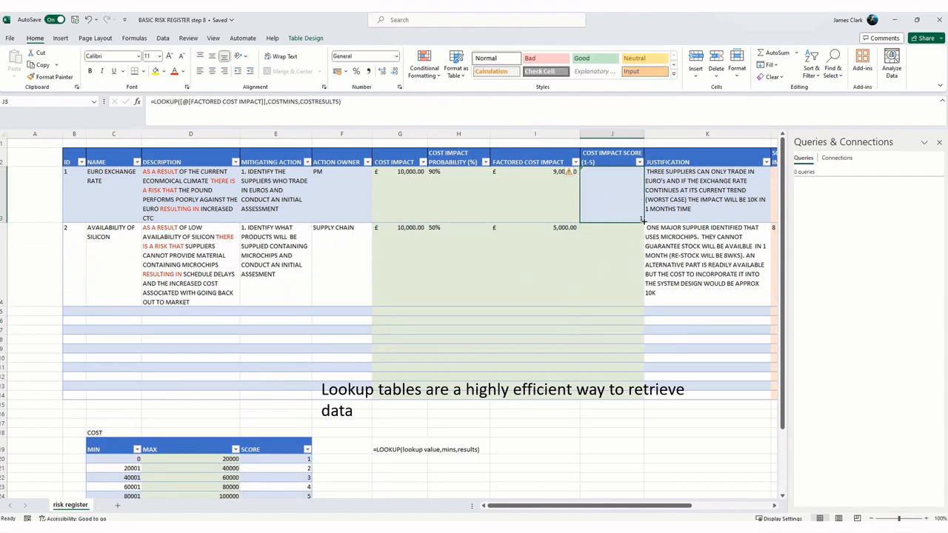
pyautogui.moveTo(641, 219); pyautogui.dragTo(624, 399)
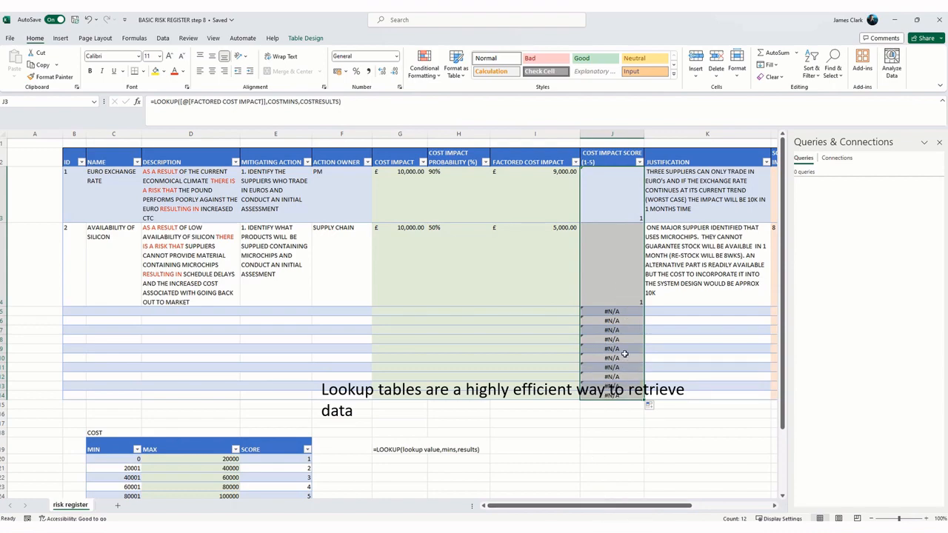
# Step: Examine the cost score formula in the blank risk rows and the FACTORED COST IMPACT formula in I5 that feeds it
pyautogui.click(624, 356)
pyautogui.moveTo(615, 312); pyautogui.dragTo(614, 386)
pyautogui.click(614, 323)
pyautogui.press('Up')
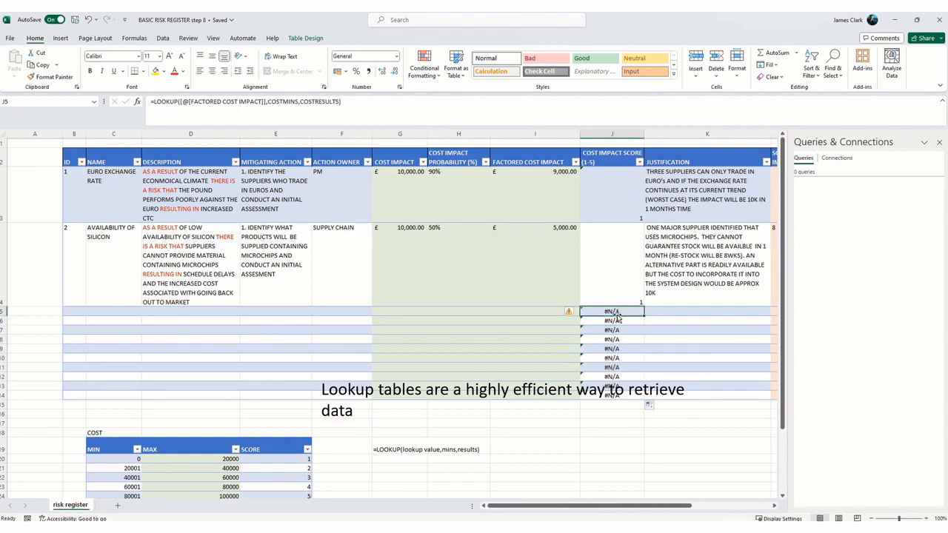
pyautogui.press('Left')
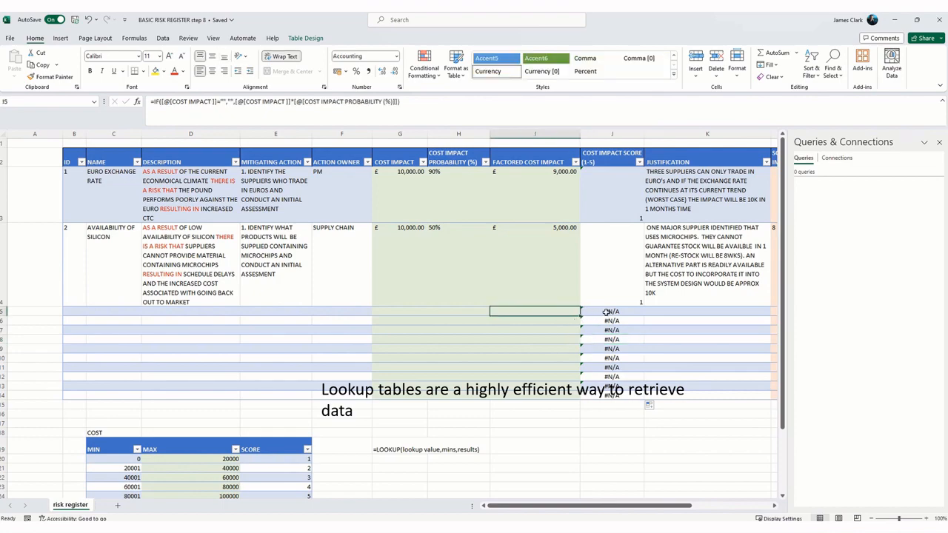
# Step: Begin wrapping the LOOKUP formula in J3 in an IF whose test checks whether risk 1's FACTORED COST IMPACT equals empty text ("")
pyautogui.press('Right')
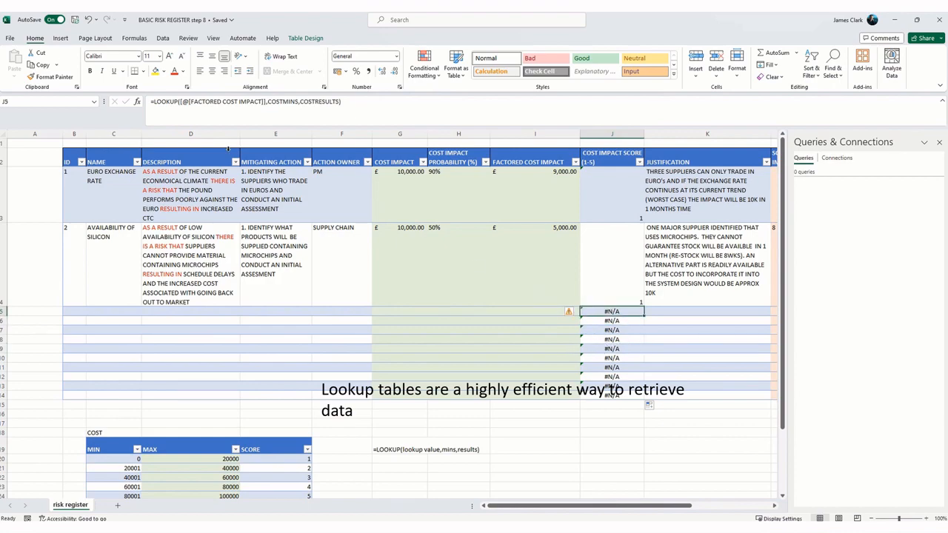
pyautogui.click(621, 329)
pyautogui.click(620, 310)
pyautogui.click(614, 206)
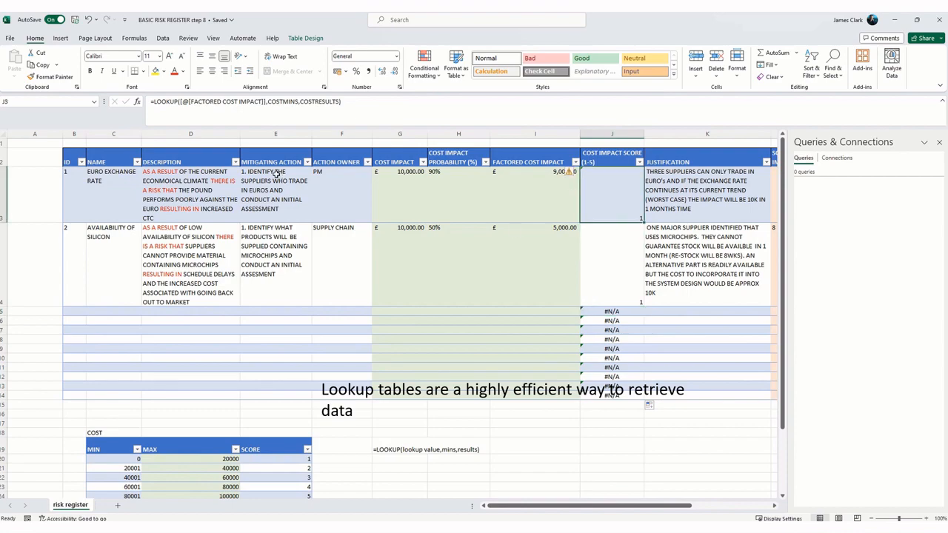
pyautogui.click(154, 101)
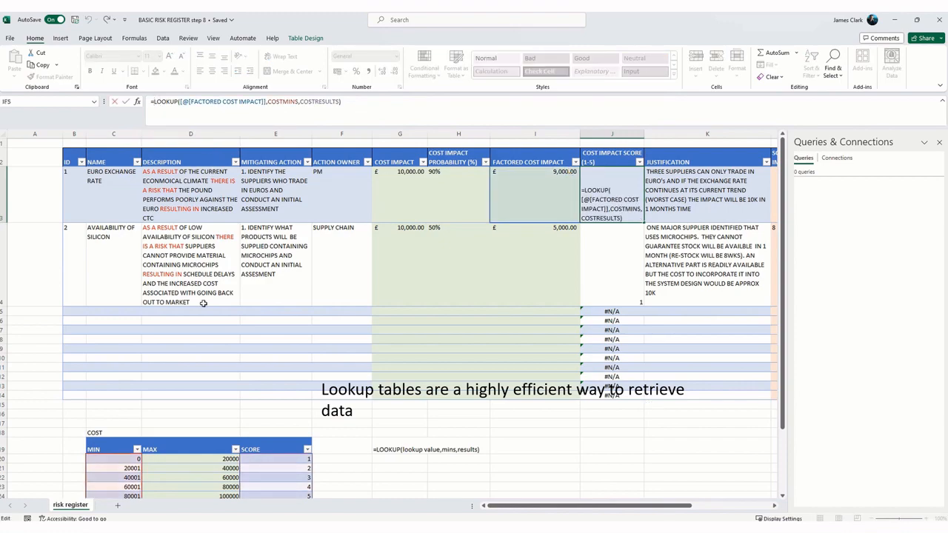
pyautogui.write('IF')
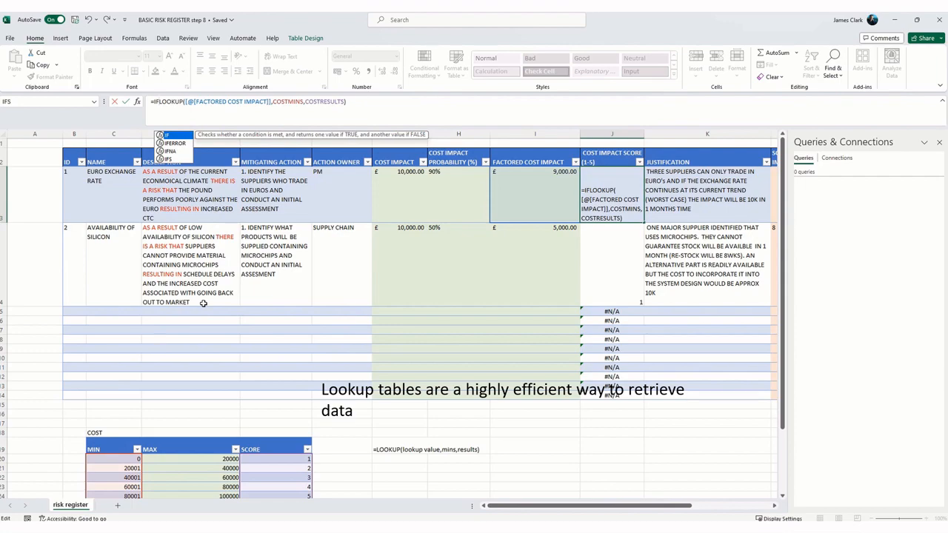
pyautogui.write('(')
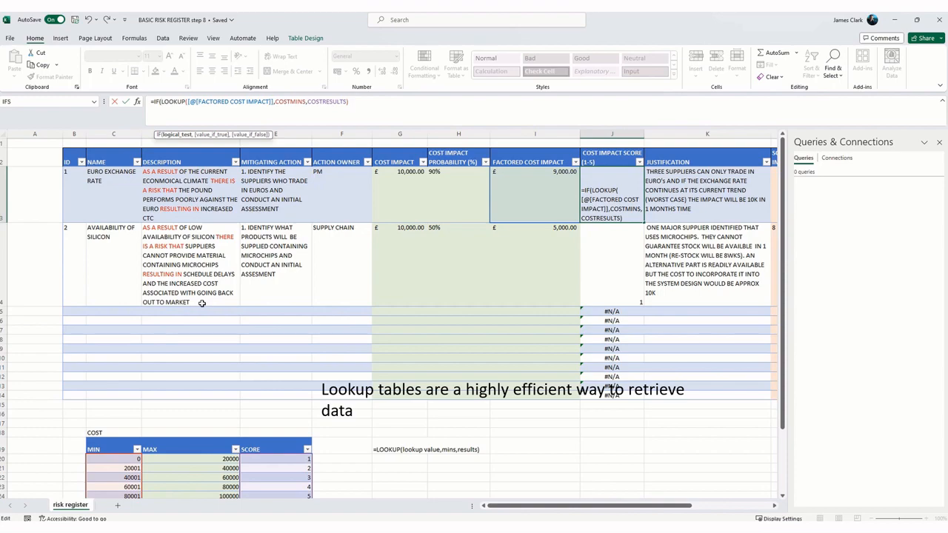
pyautogui.click(530, 195)
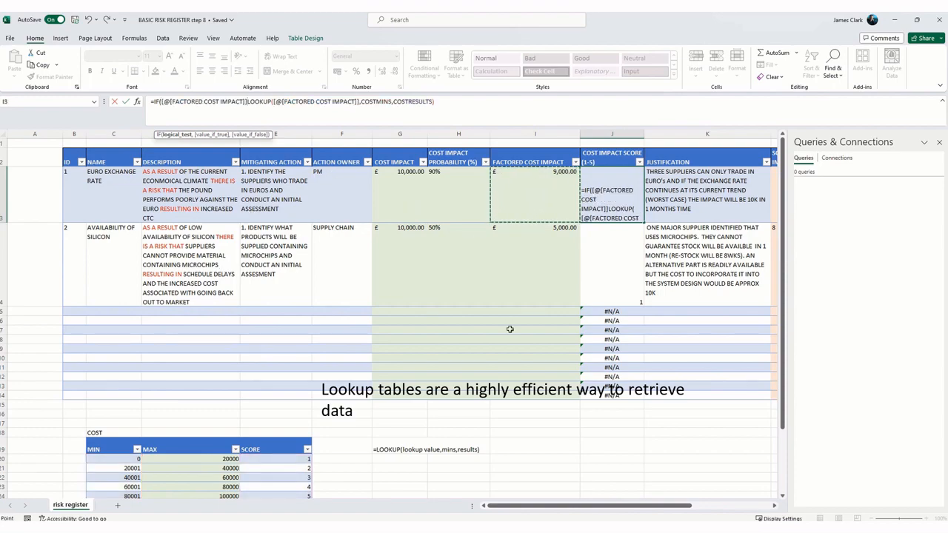
pyautogui.write('=')
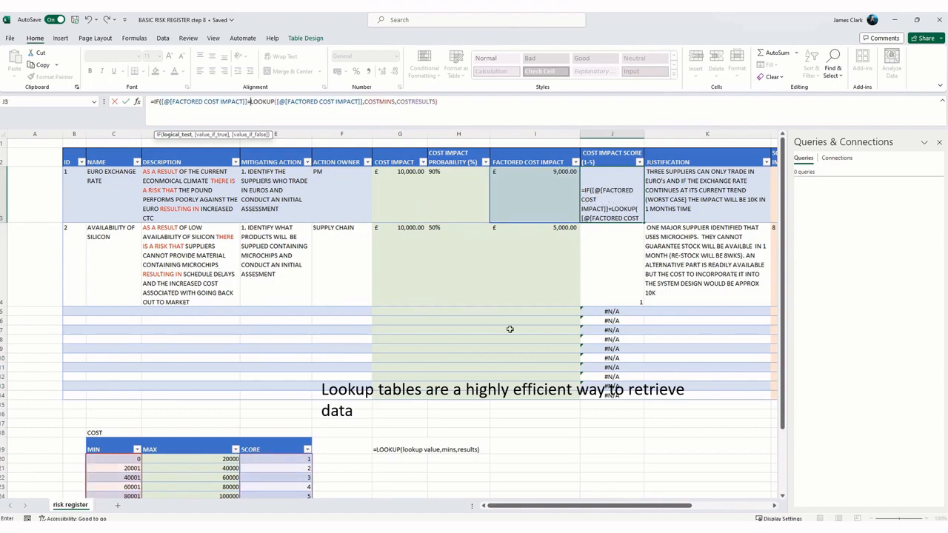
pyautogui.write('""')
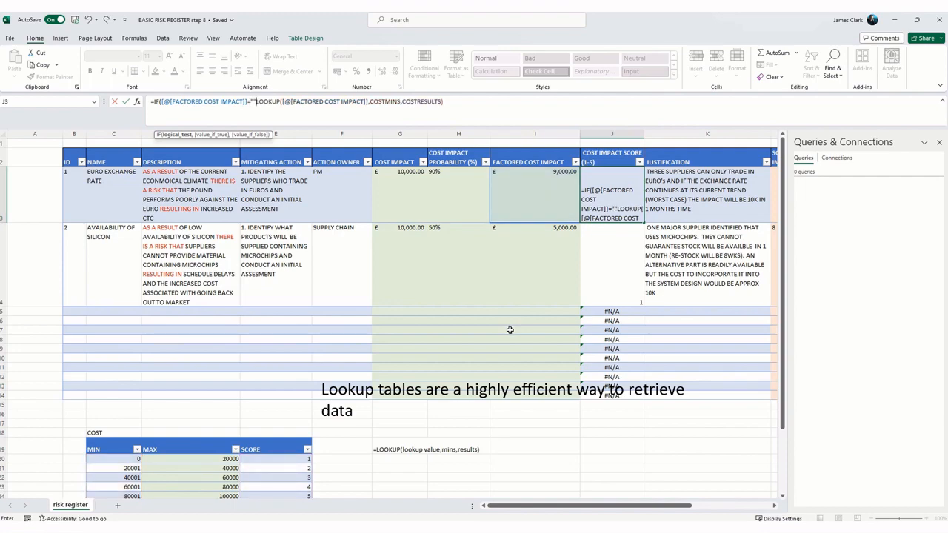
pyautogui.write(',')
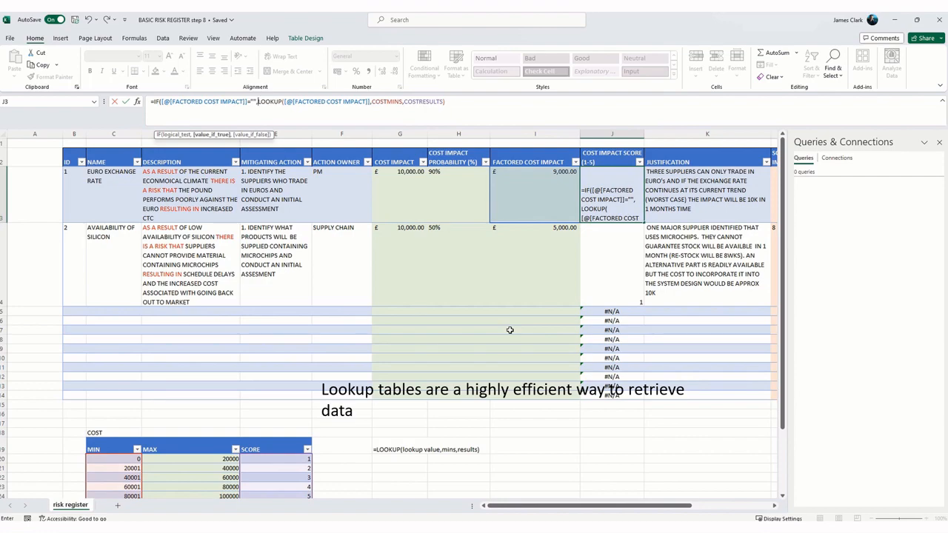
pyautogui.write('""')
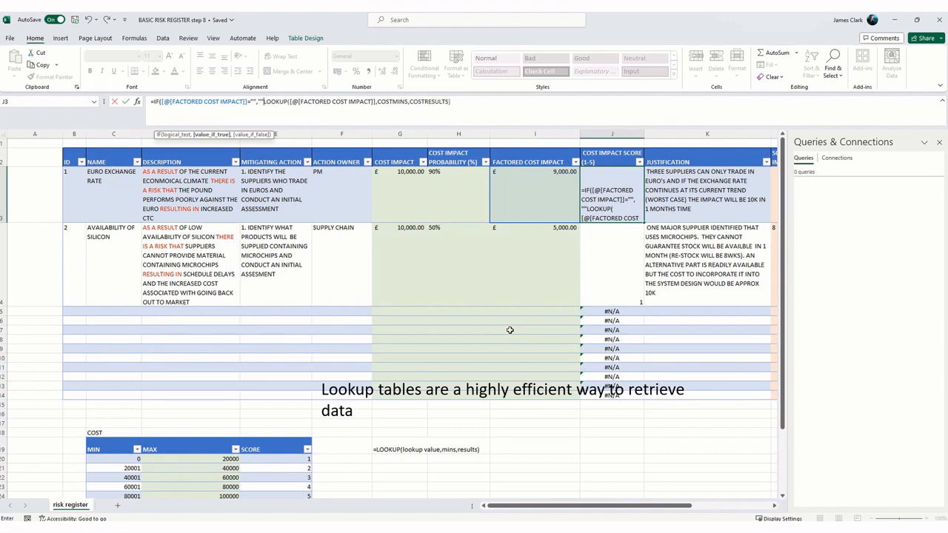
# Step: Complete the IF in J3 with "" as the true value and the existing LOOKUP as the false value, and enter the formula
pyautogui.write(',')
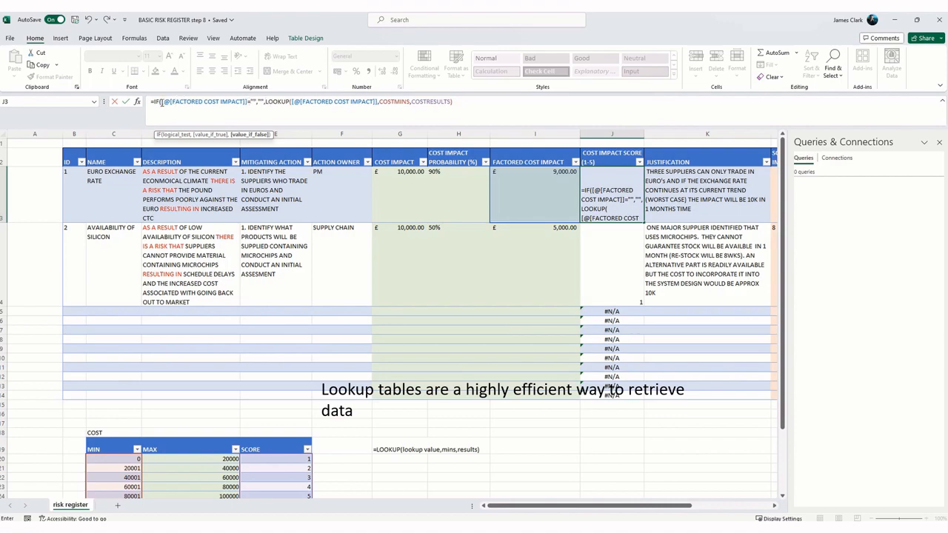
pyautogui.click(459, 101)
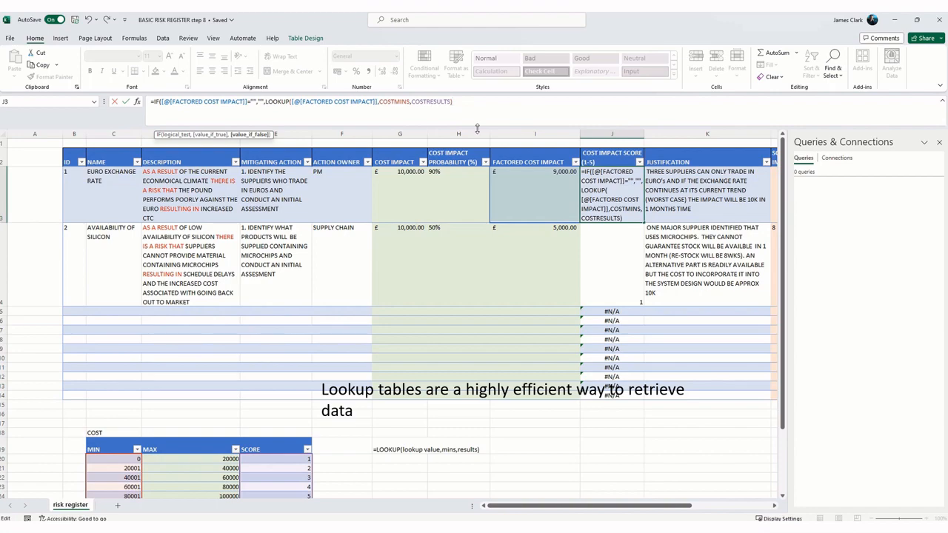
pyautogui.write(')')
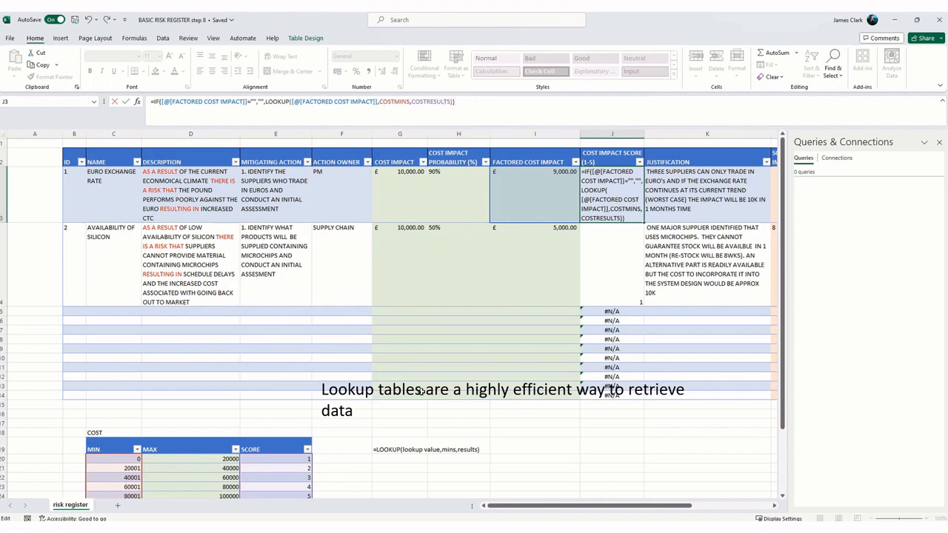
pyautogui.press('Return')
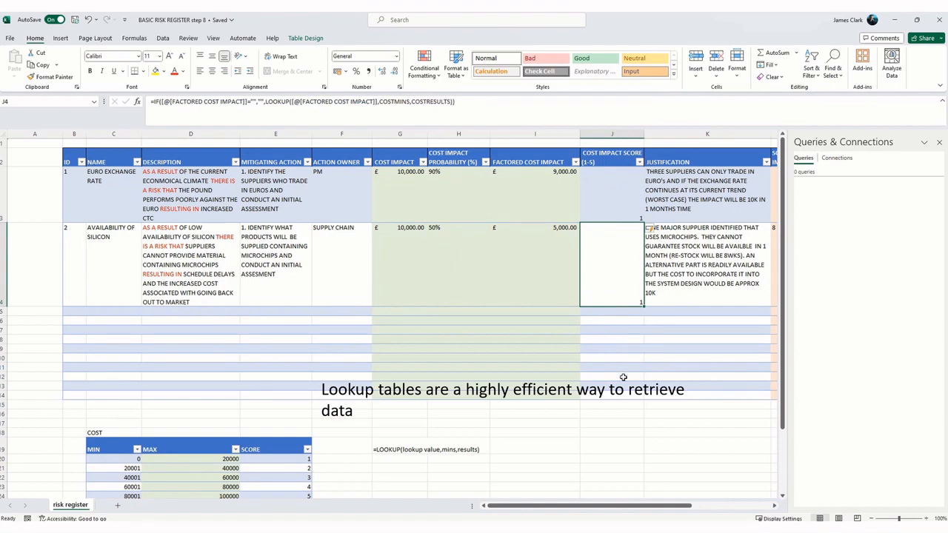
# Step: Enter a SUM formula in risk 1's OVERALL RISK SCORE cell (P3) adding its COST IMPACT SCORE (1-5) and SCHEDULE IMPACT SCORE (1-5)
pyautogui.moveTo(549, 508); pyautogui.dragTo(638, 510)
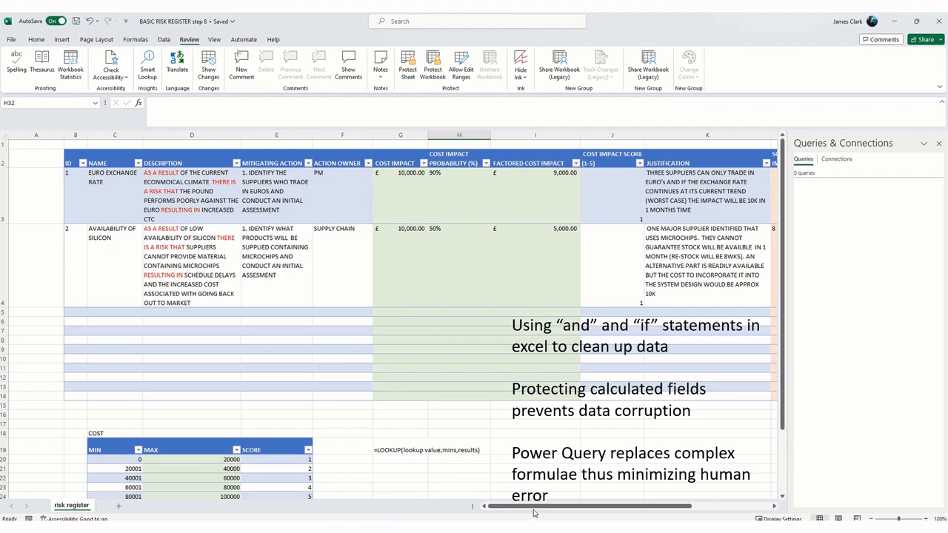
pyautogui.moveTo(539, 506); pyautogui.dragTo(612, 514)
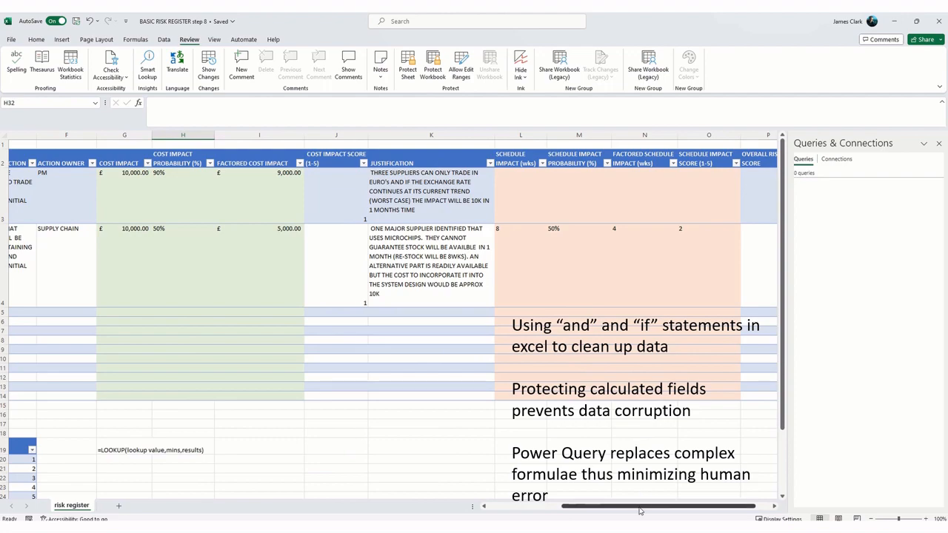
pyautogui.moveTo(641, 509); pyautogui.dragTo(674, 513)
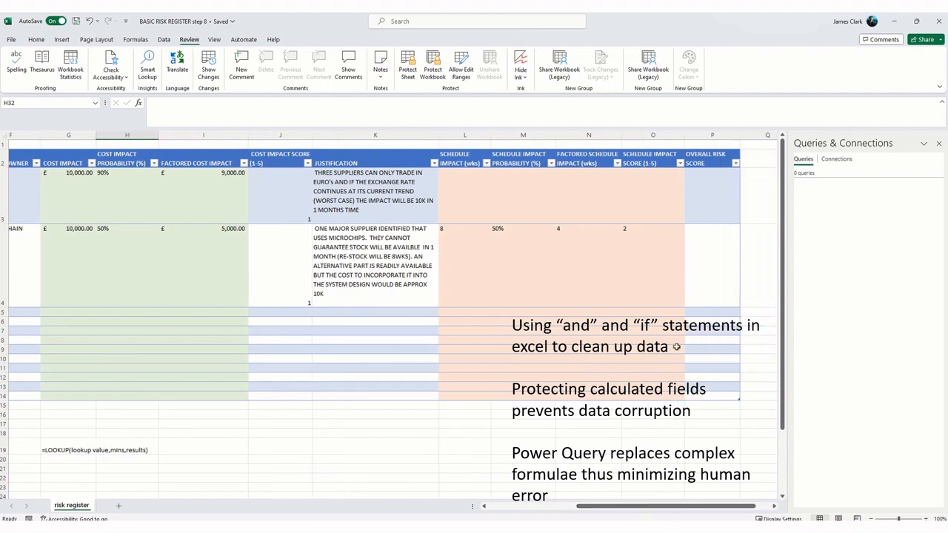
pyautogui.click(707, 201)
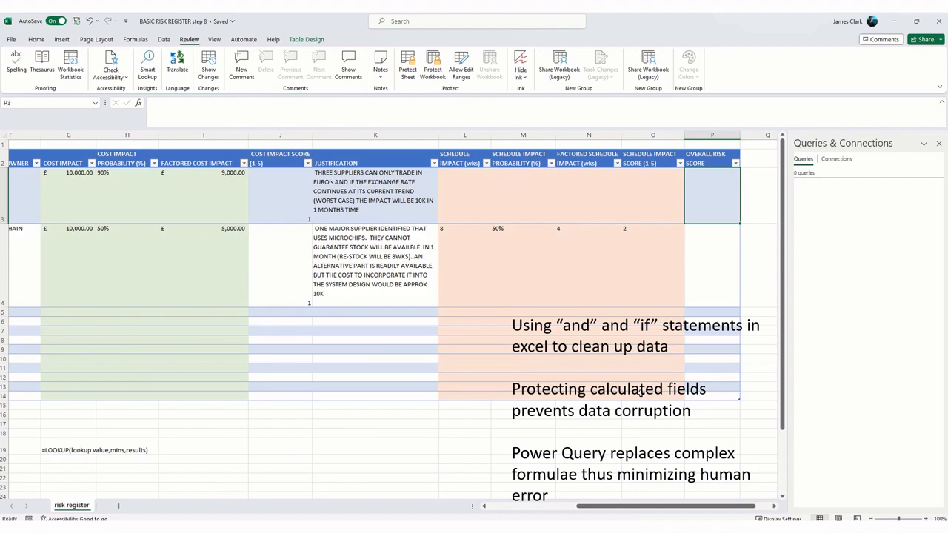
pyautogui.write('=SU')
pyautogui.write('M(')
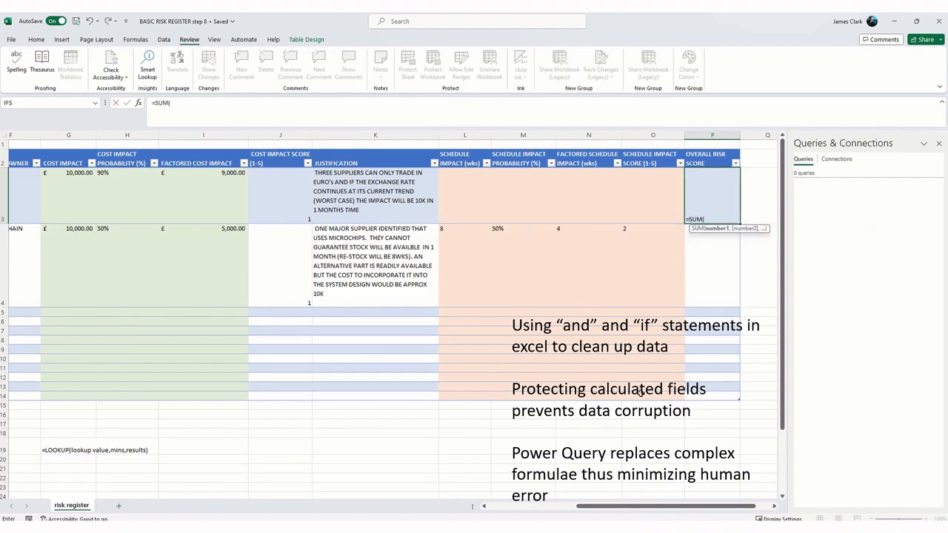
pyautogui.click(283, 196)
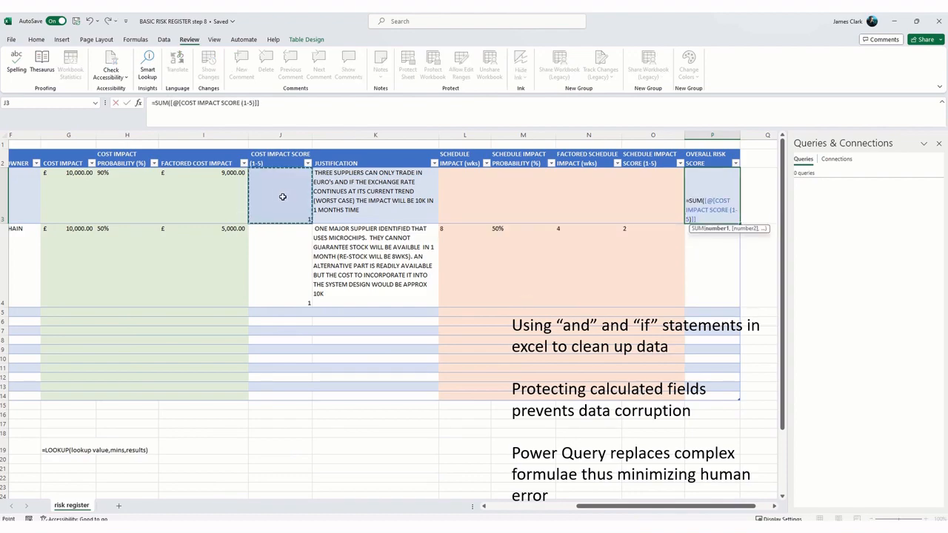
pyautogui.write(',')
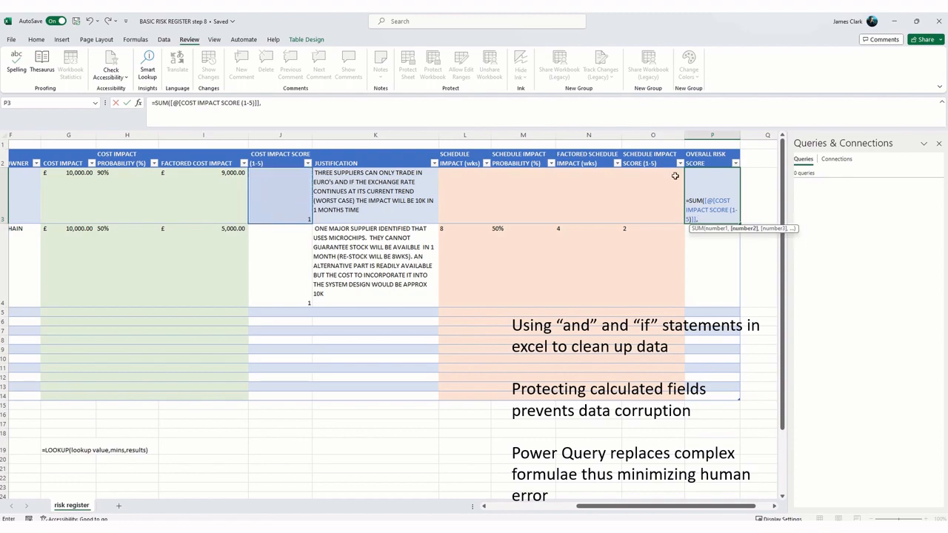
pyautogui.click(656, 198)
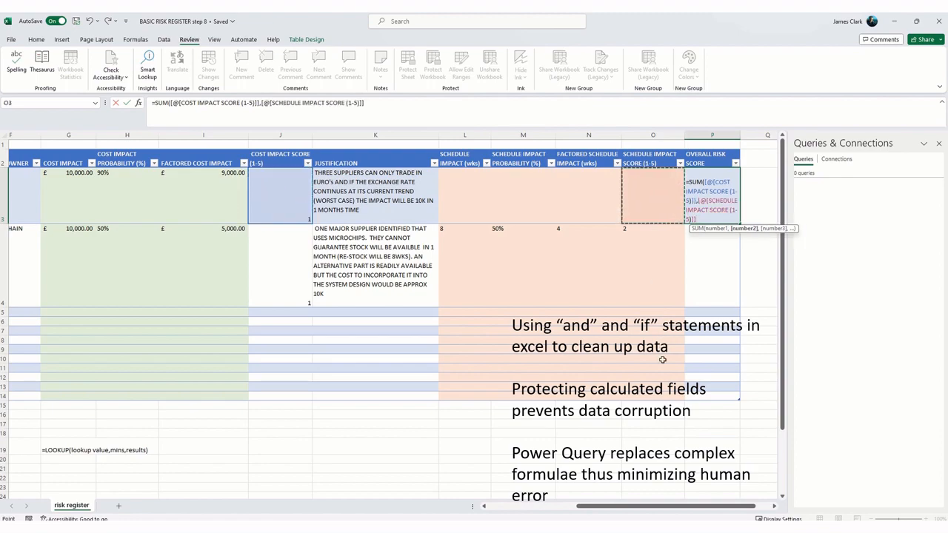
pyautogui.write(')')
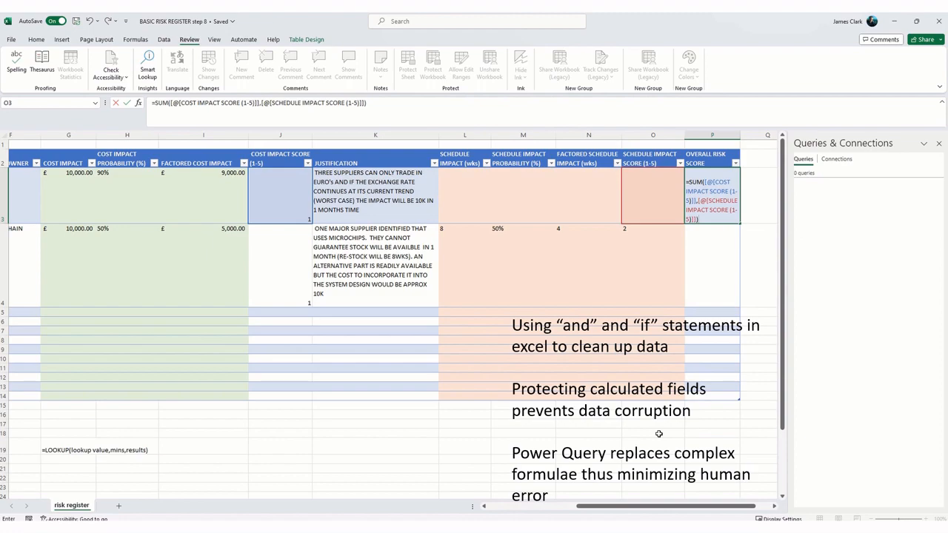
pyautogui.press('Return')
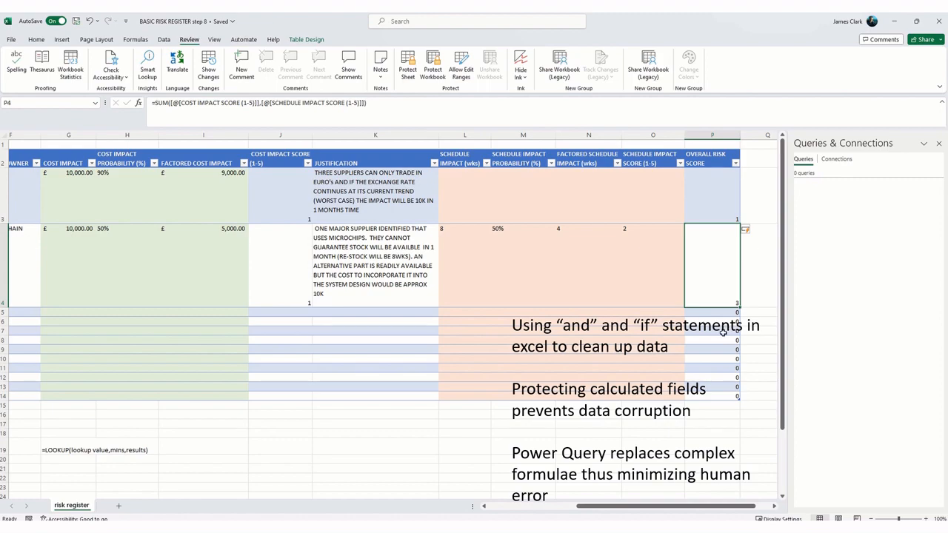
# Step: Begin wrapping the SUM formula in P3 in IF(AND( with a first condition that risk 1's COST IMPACT SCORE (1-5) equals ""
pyautogui.click(720, 211)
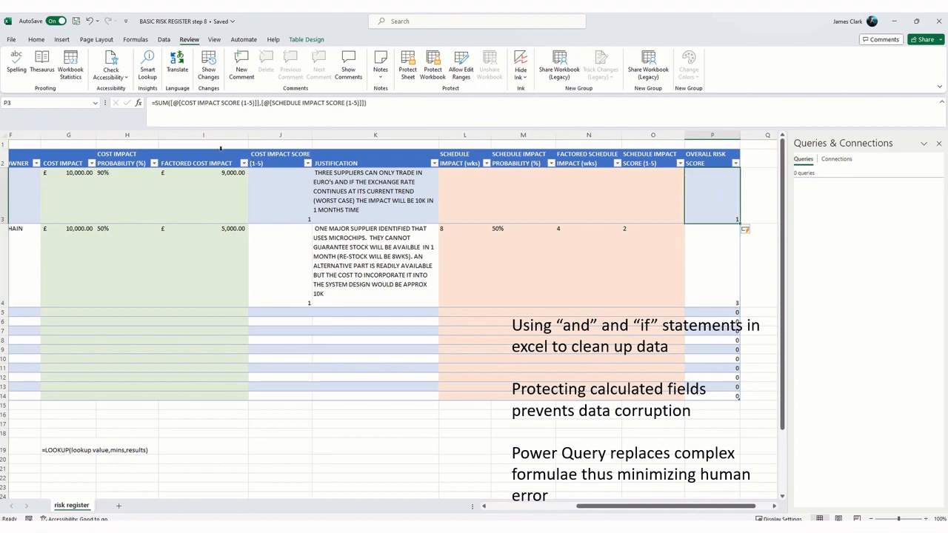
pyautogui.click(163, 104)
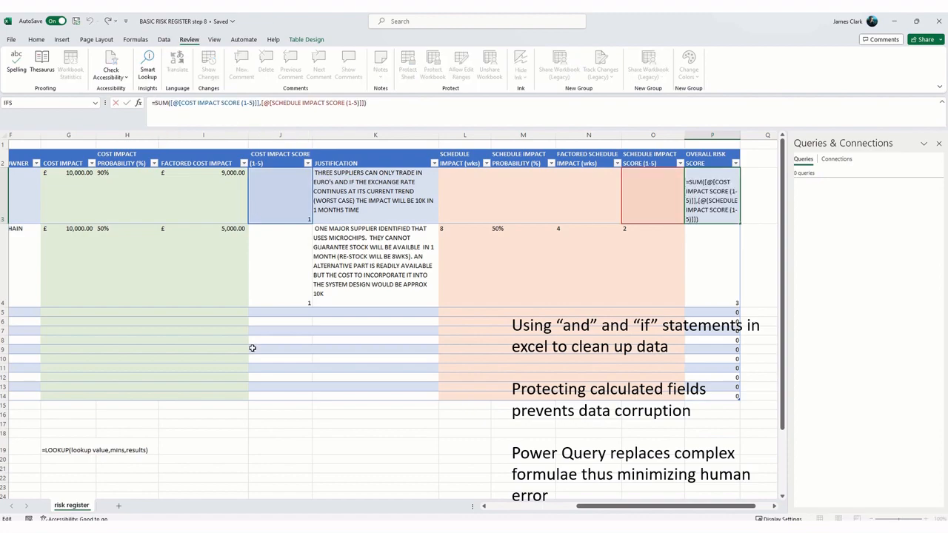
pyautogui.write('IF')
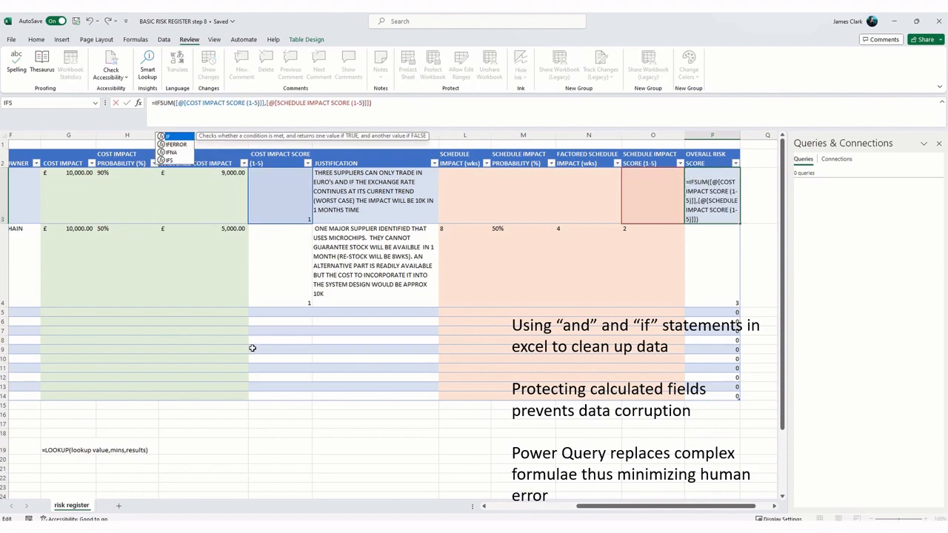
pyautogui.write('(')
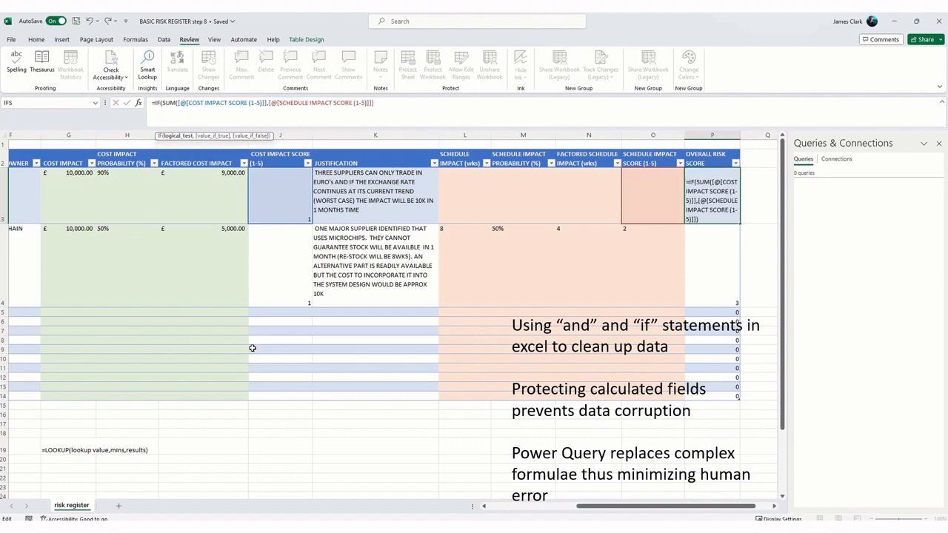
pyautogui.write('AND(')
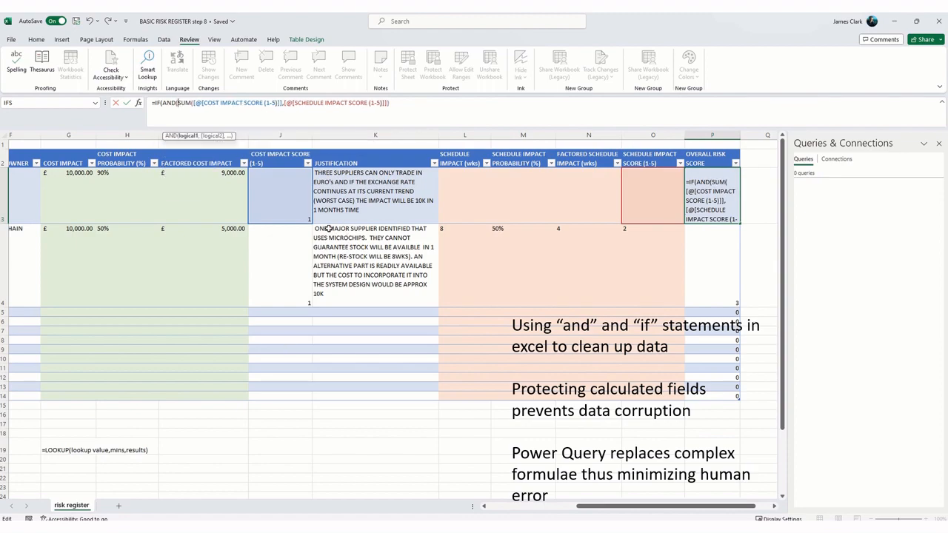
pyautogui.click(294, 203)
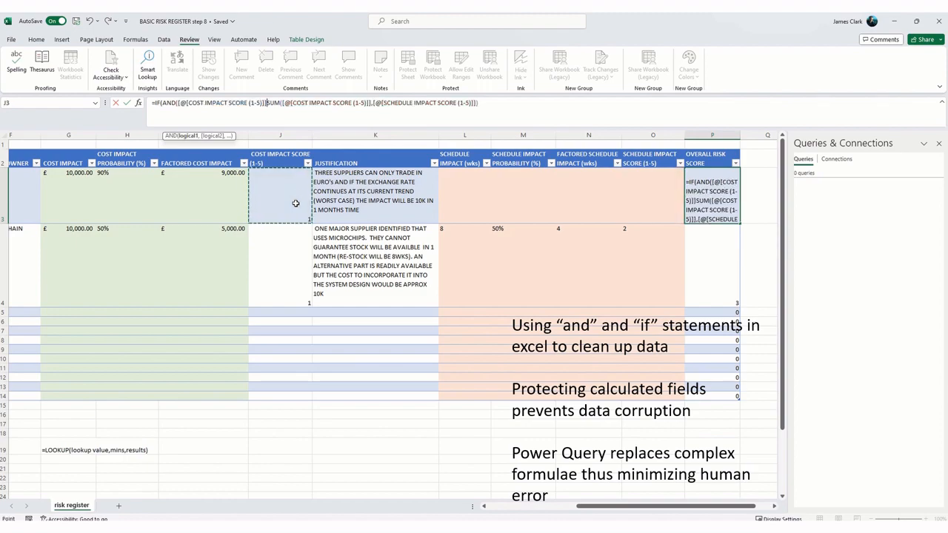
pyautogui.write('=')
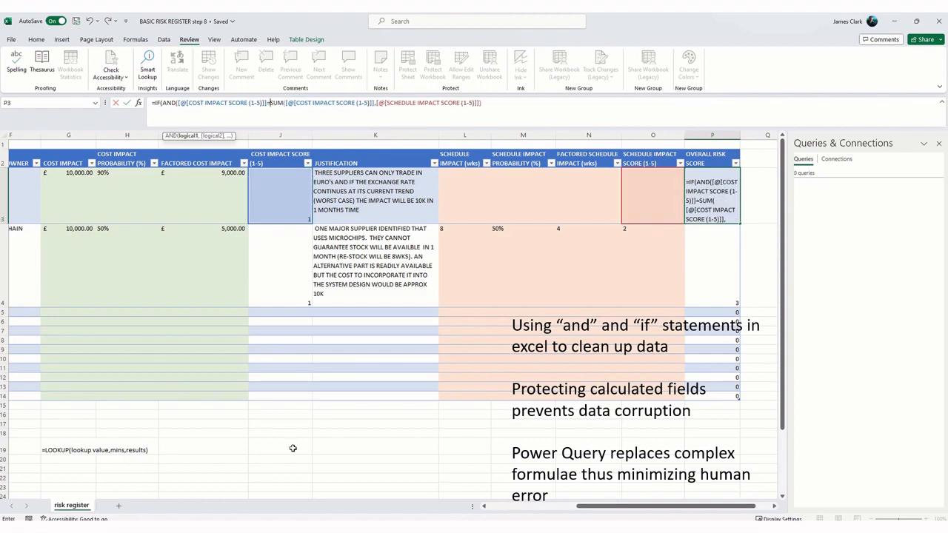
pyautogui.write('"')
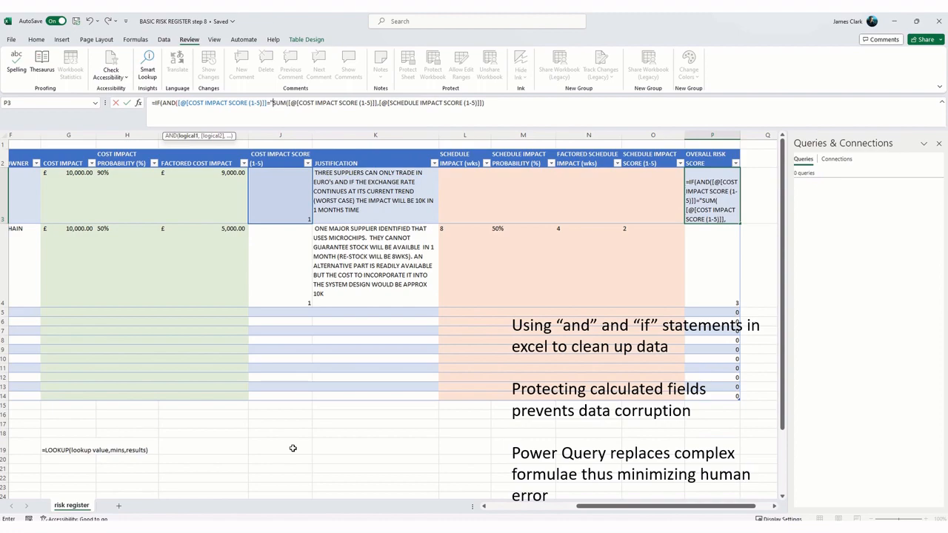
pyautogui.write('"')
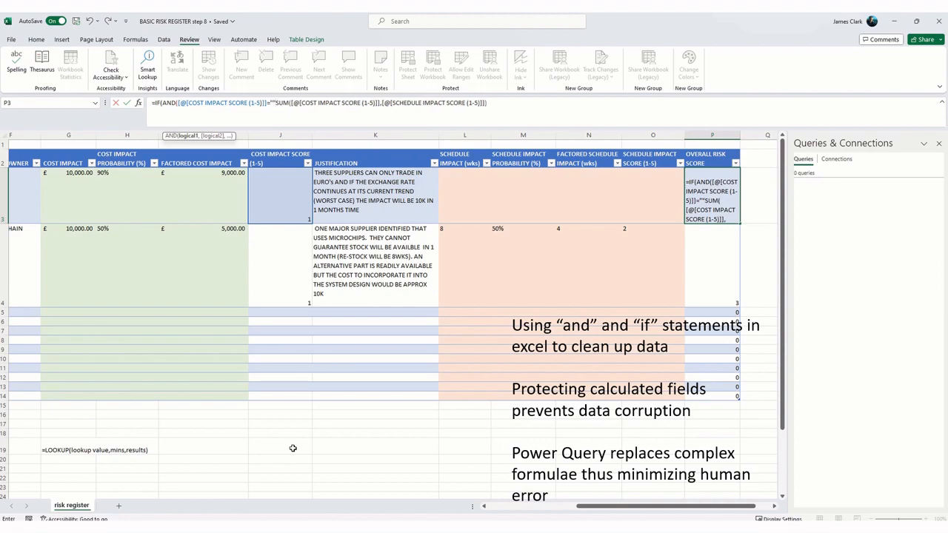
pyautogui.write(',')
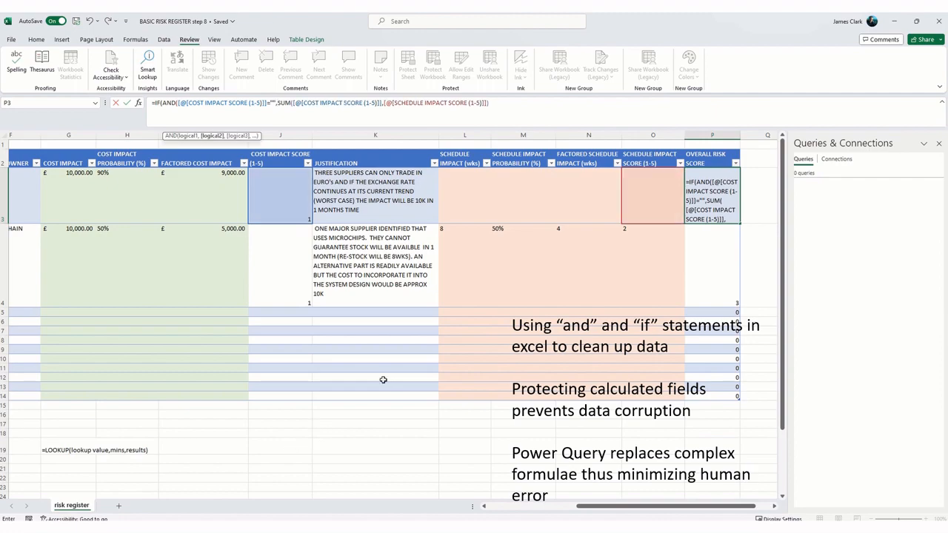
# Step: Add a second AND condition in P3 that SCHEDULE IMPACT SCORE (1-5) equals "", and close the AND function
pyautogui.click(639, 203)
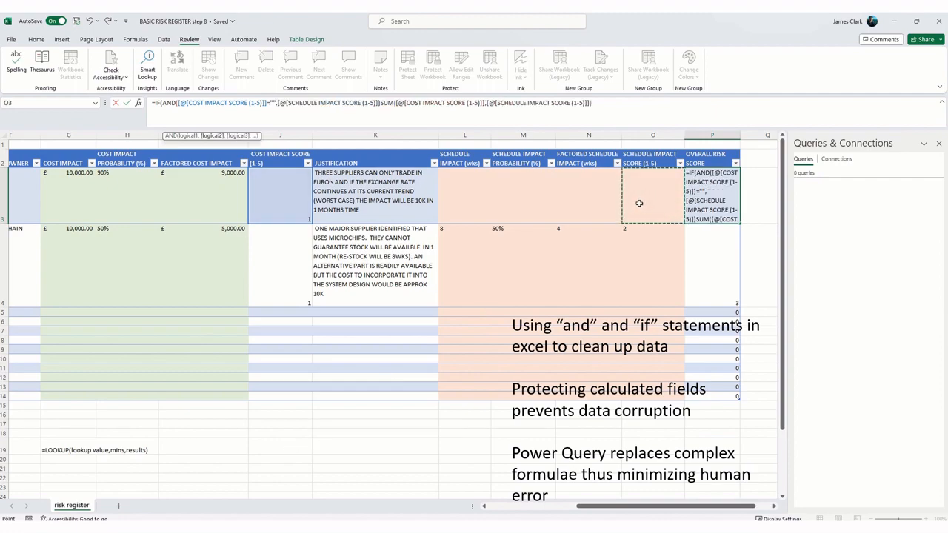
pyautogui.write('=')
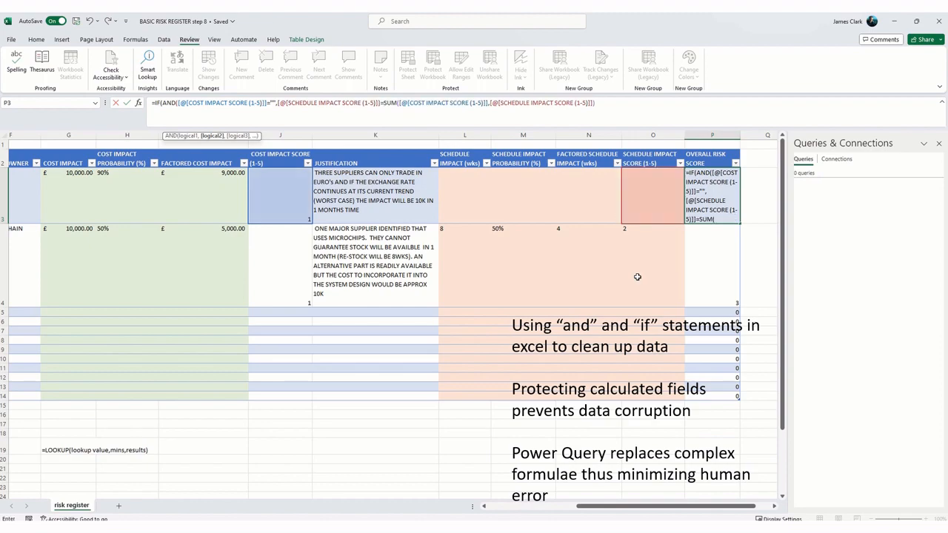
pyautogui.write('""')
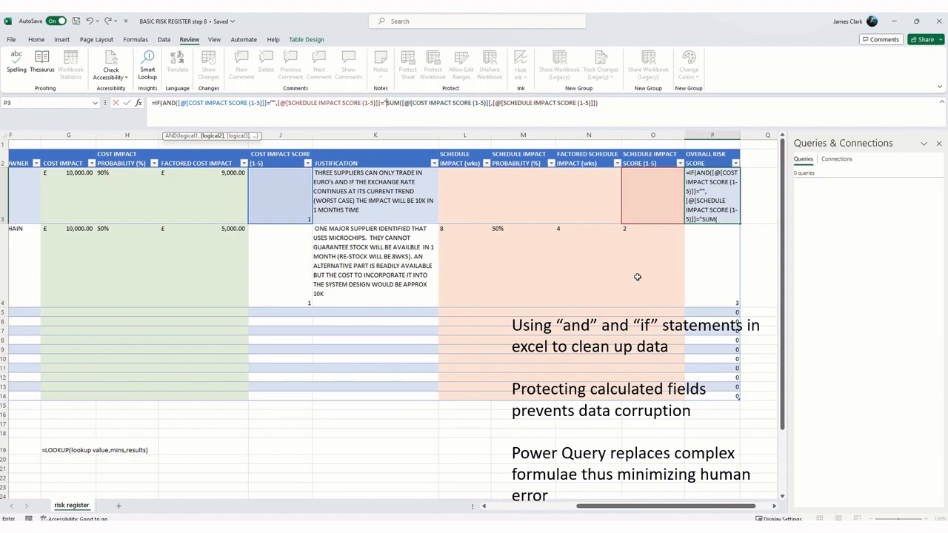
pyautogui.write('"')
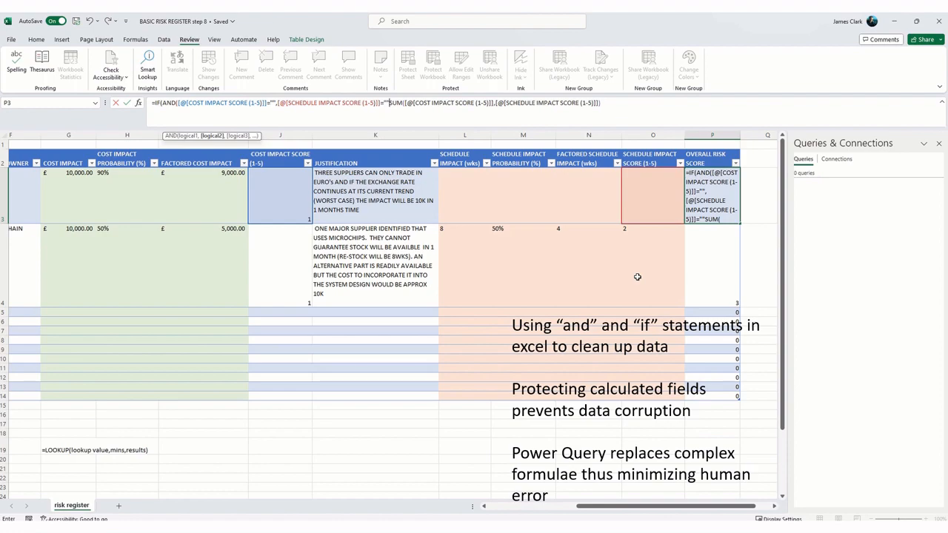
pyautogui.write(',')
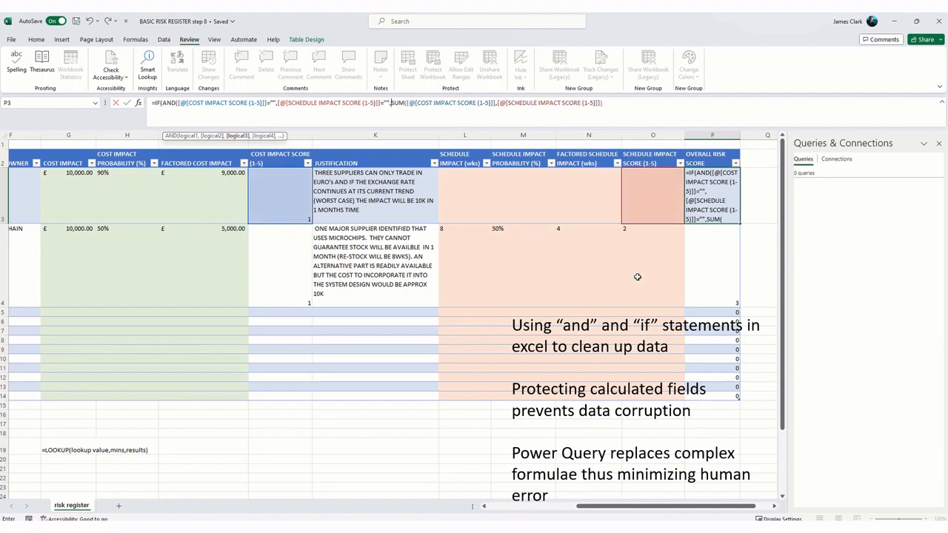
pyautogui.press('BackSpace')
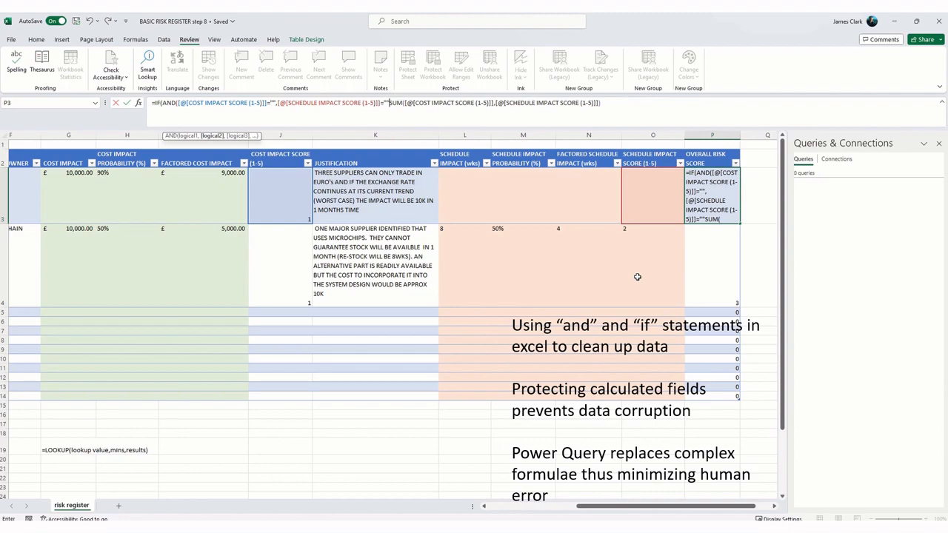
pyautogui.write(')')
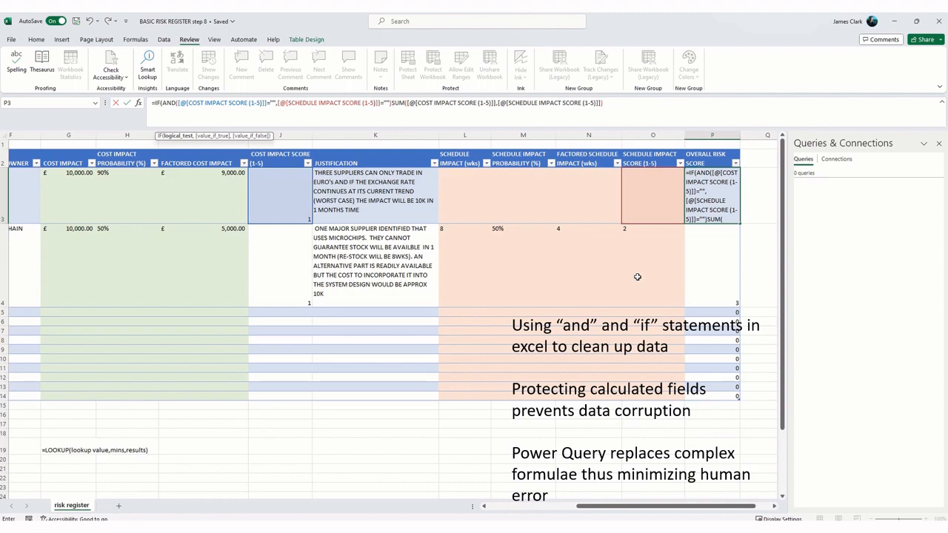
# Step: Complete the IF in P3 with "" as the true value and the existing SUM as the false value, and enter the formula
pyautogui.write(',')
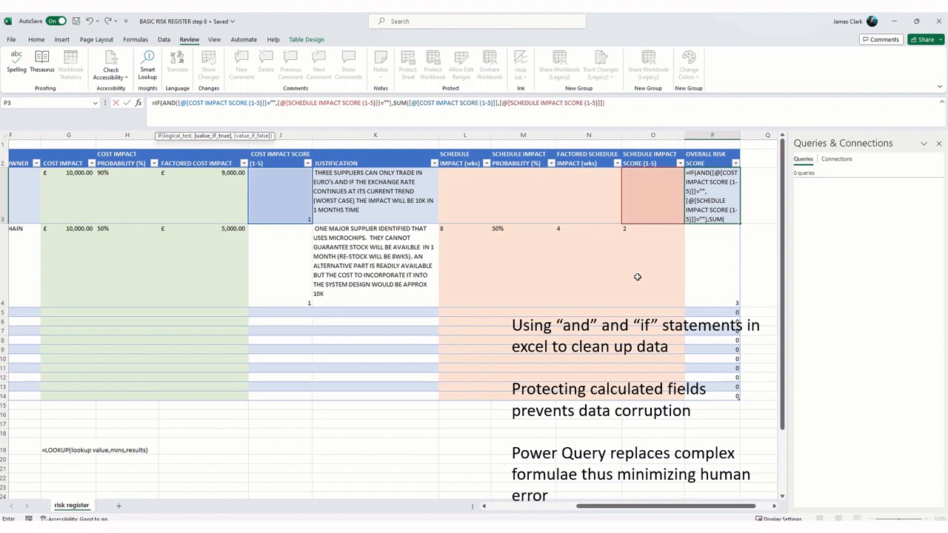
pyautogui.write('""')
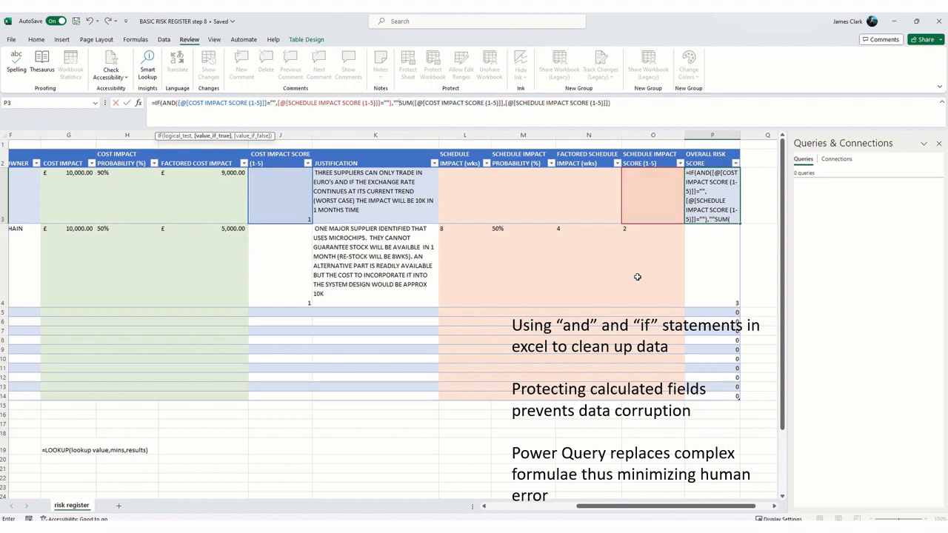
pyautogui.write(',')
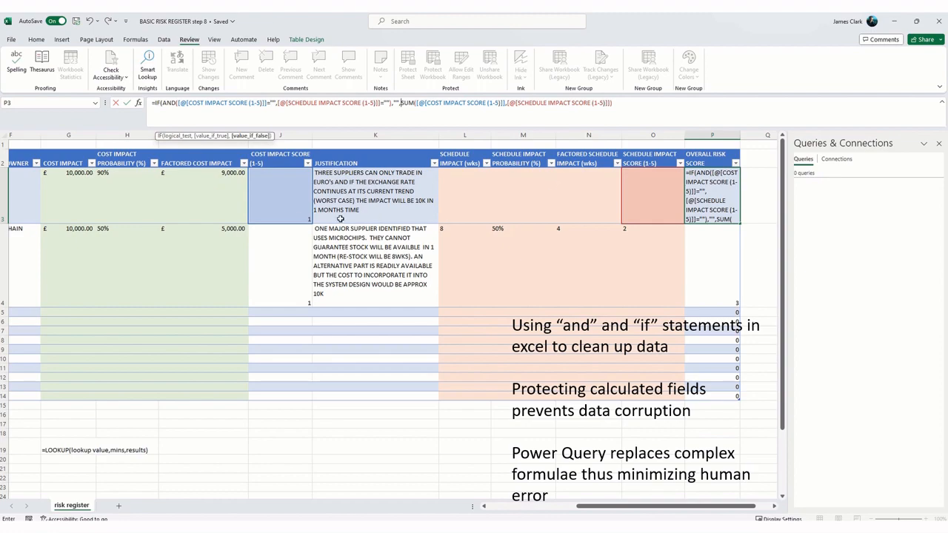
pyautogui.click(625, 104)
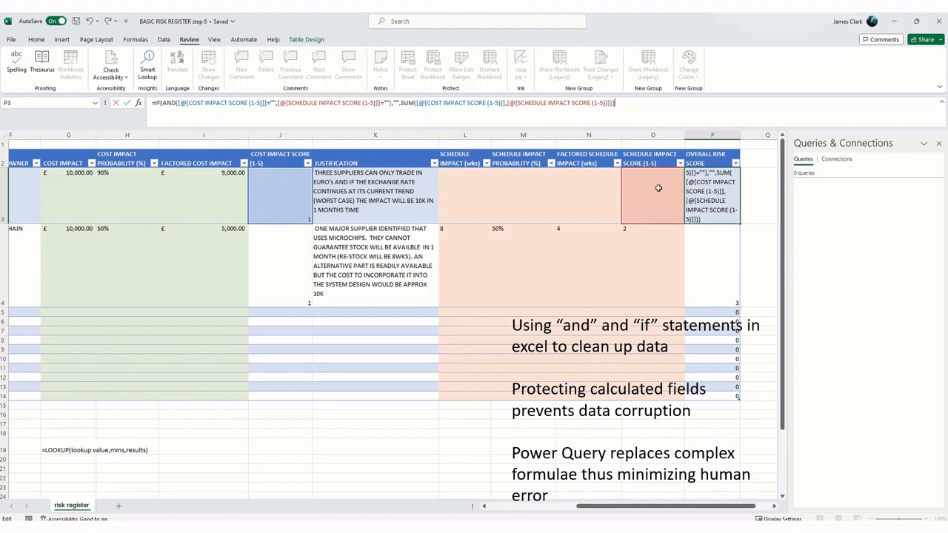
pyautogui.press('Return')
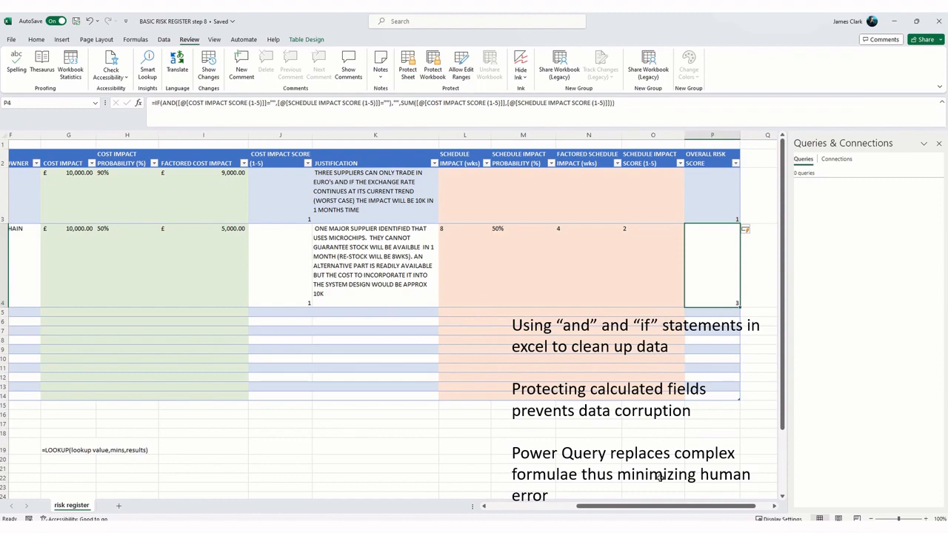
# Step: Apply outline and inside borders to all data rows of the risk register table, from ID to OVERALL RISK SCORE (B3:P14)
pyautogui.moveTo(634, 510); pyautogui.dragTo(539, 510)
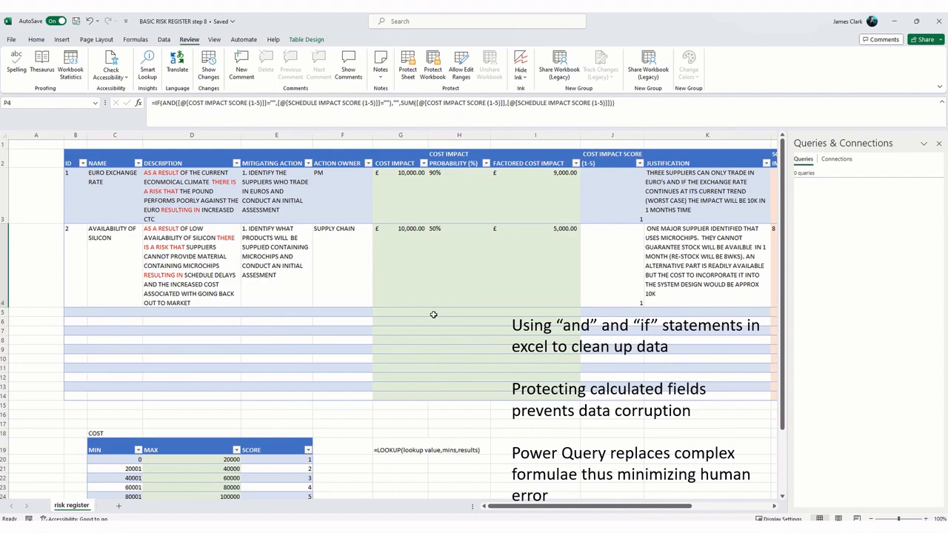
pyautogui.moveTo(551, 511)
pyautogui.mouseDown()
pyautogui.moveTo(645, 509)
pyautogui.moveTo(547, 511)
pyautogui.mouseUp()
pyautogui.moveTo(77, 183); pyautogui.dragTo(690, 394)
pyautogui.rightClick(563, 209)
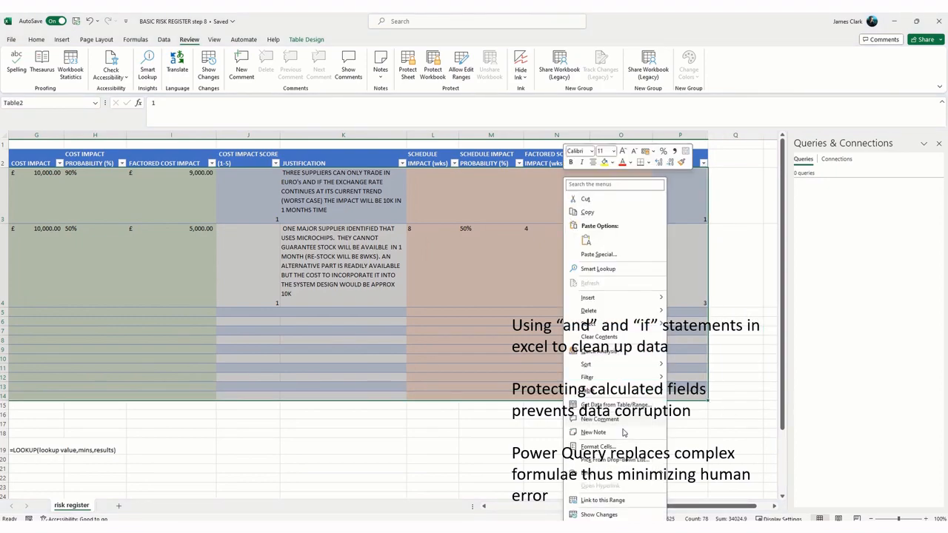
pyautogui.click(620, 446)
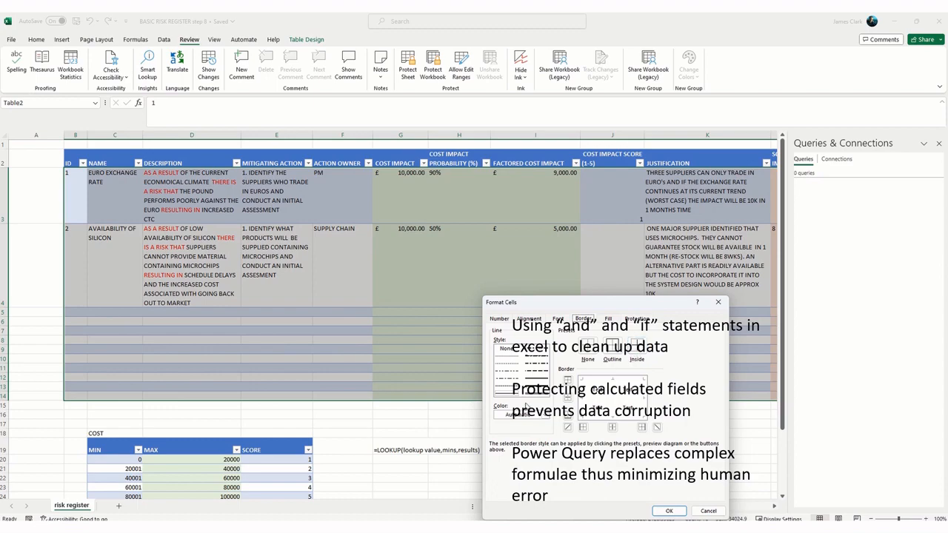
pyautogui.click(637, 345)
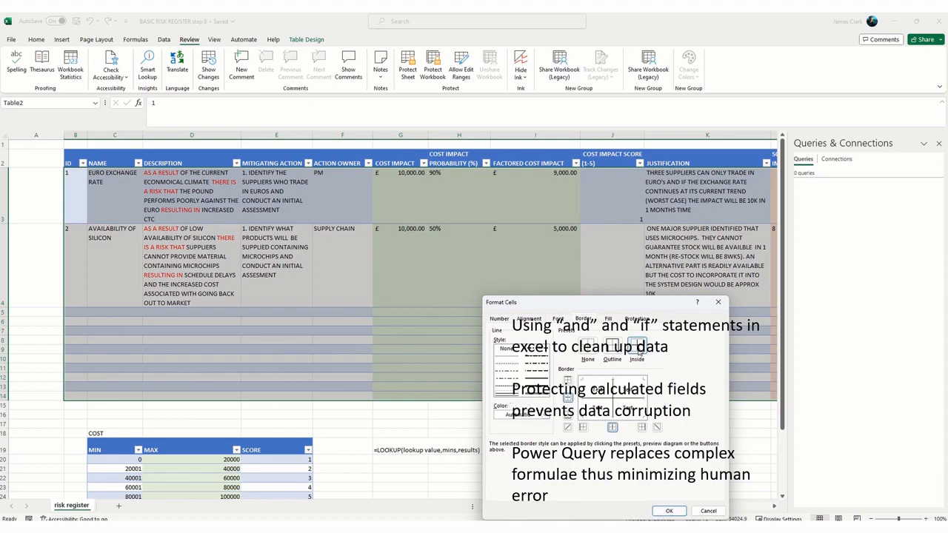
pyautogui.click(614, 347)
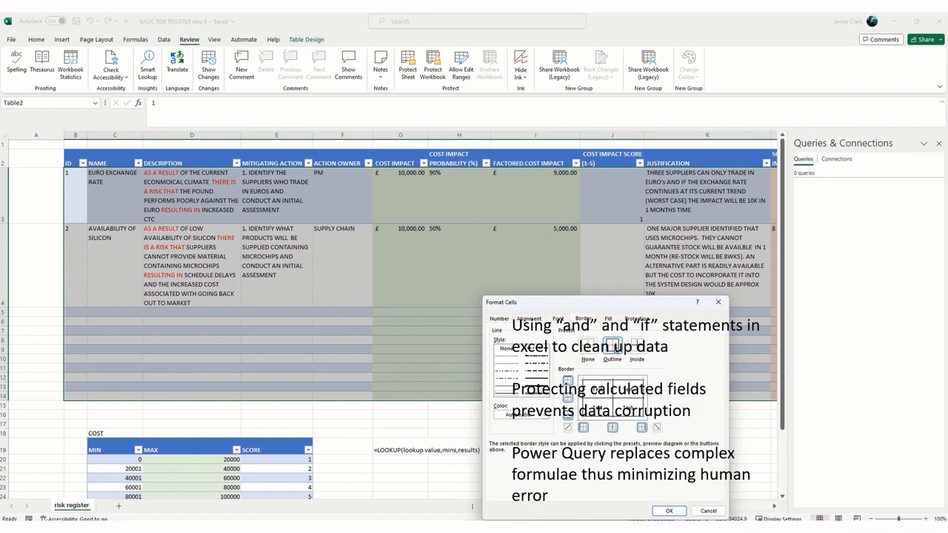
pyautogui.click(667, 511)
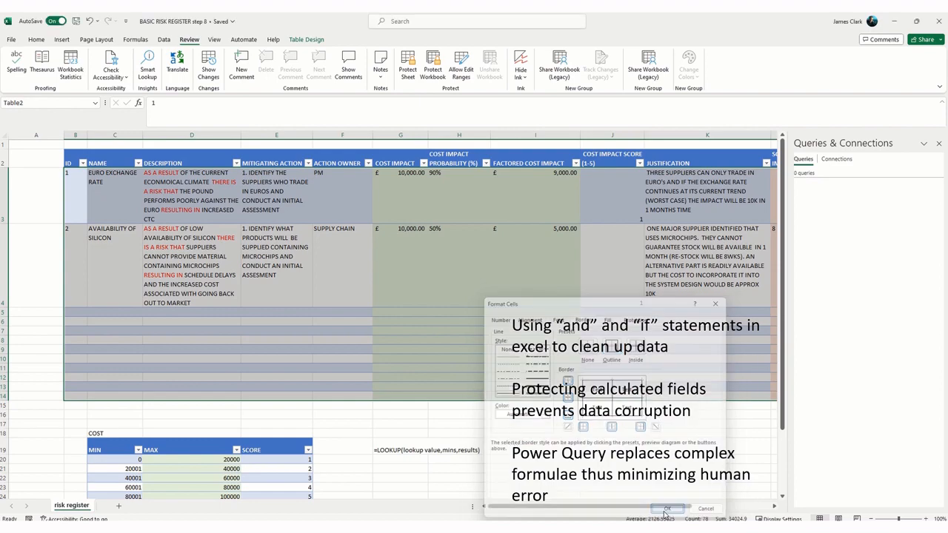
pyautogui.click(536, 447)
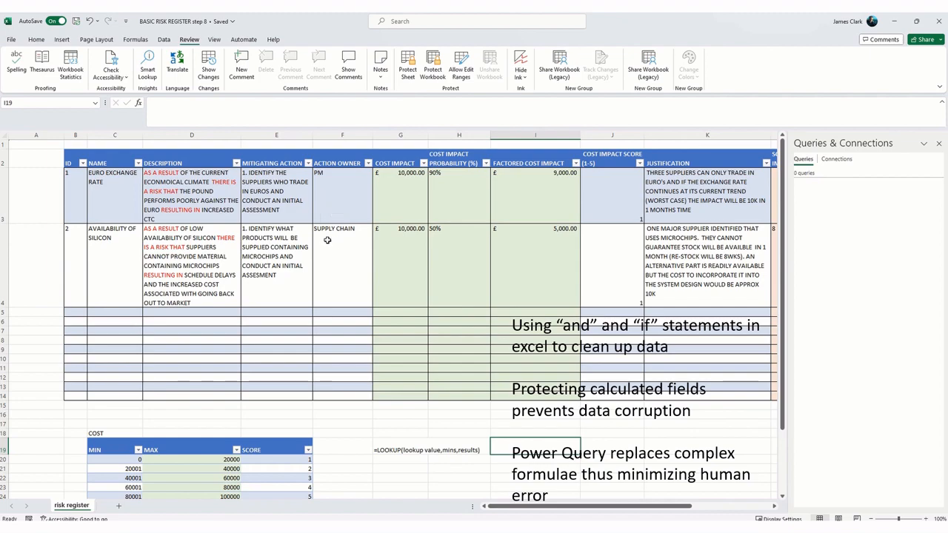
# Step: Apply outline and inside borders to the data rows of the COST scoring table (C20:E24)
pyautogui.scroll(-3, 324, 247)
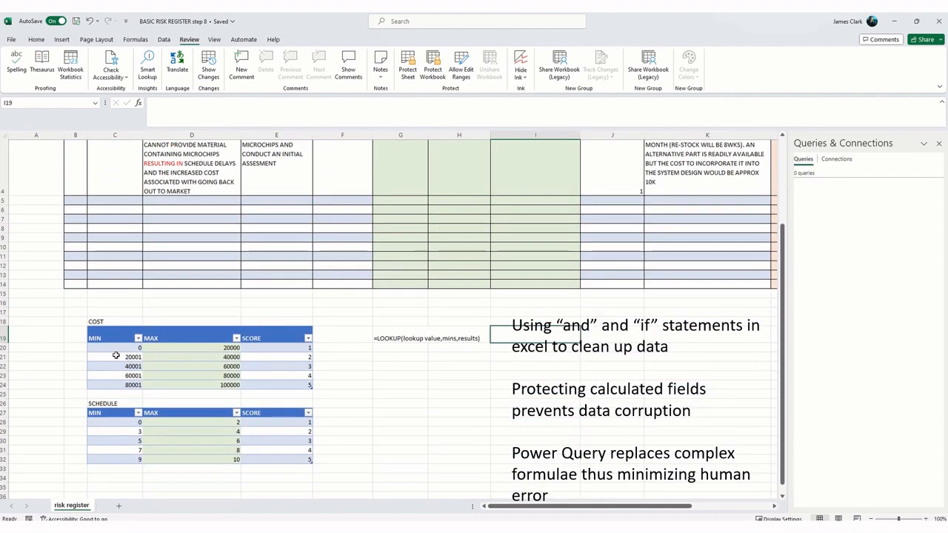
pyautogui.moveTo(119, 348); pyautogui.dragTo(304, 384)
pyautogui.rightClick(269, 374)
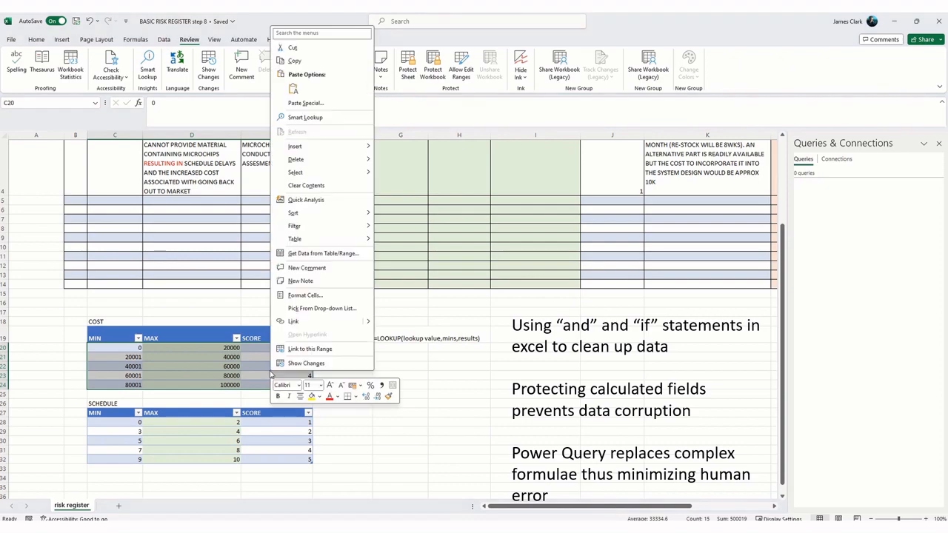
pyautogui.click(309, 295)
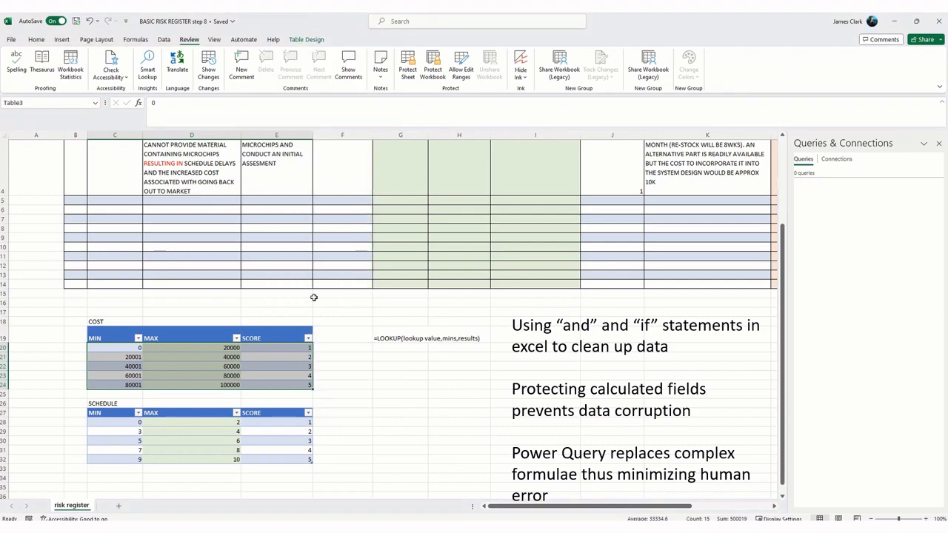
pyautogui.click(320, 228)
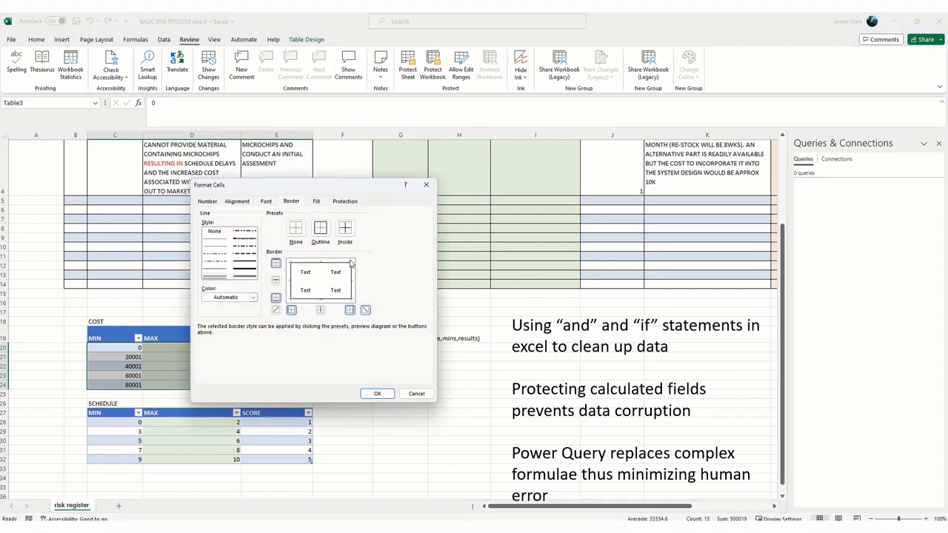
pyautogui.click(344, 228)
pyautogui.click(377, 393)
pyautogui.click(382, 432)
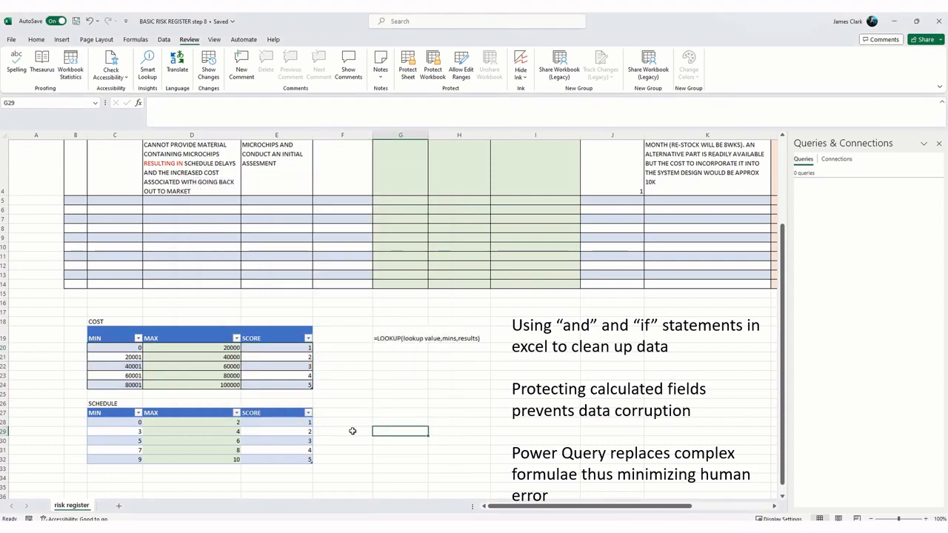
# Step: Apply outline and inside borders to the data rows of the SCHEDULE scoring table (C28:E32)
pyautogui.moveTo(103, 427); pyautogui.dragTo(264, 455)
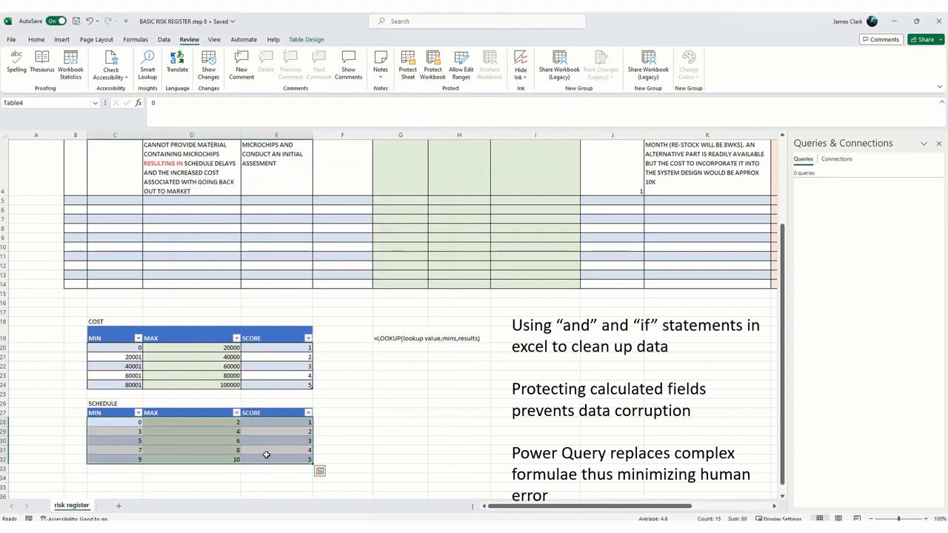
pyautogui.rightClick(265, 454)
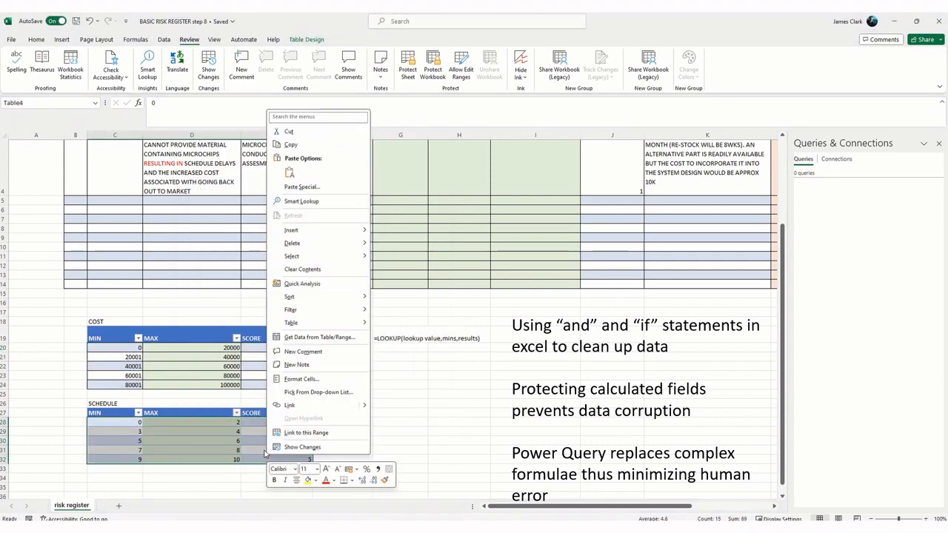
pyautogui.click(312, 377)
pyautogui.click(319, 309)
pyautogui.click(344, 309)
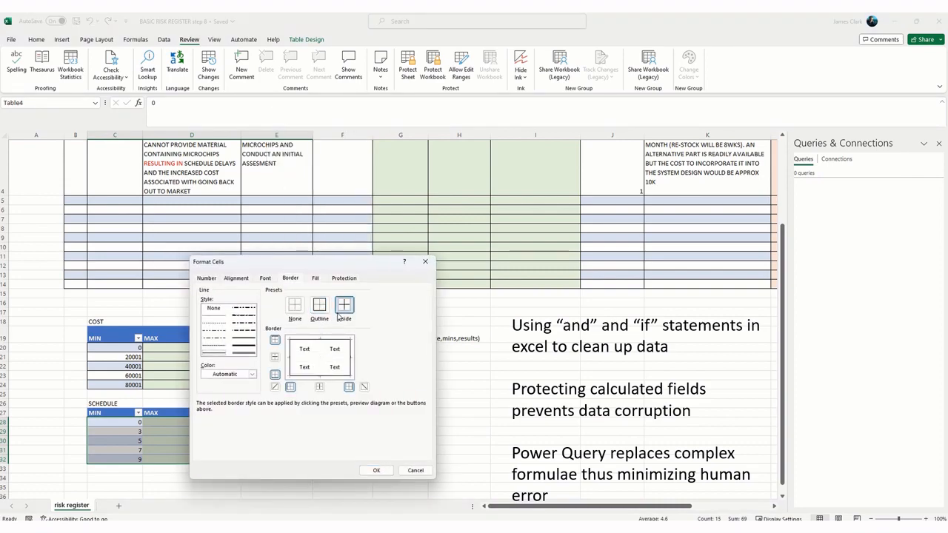
pyautogui.click(376, 471)
pyautogui.click(518, 441)
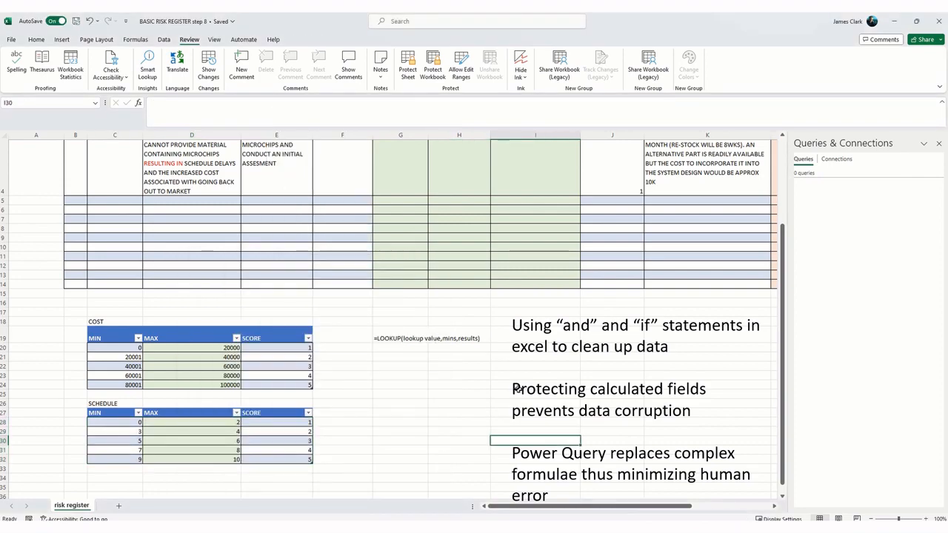
# Step: Examine the calculated columns of the risk register, including FACTORED COST IMPACT and COST IMPACT SCORE (1-5), across to OVERALL RISK SCORE
pyautogui.scroll(2, 544, 378)
pyautogui.moveTo(539, 507); pyautogui.dragTo(651, 509)
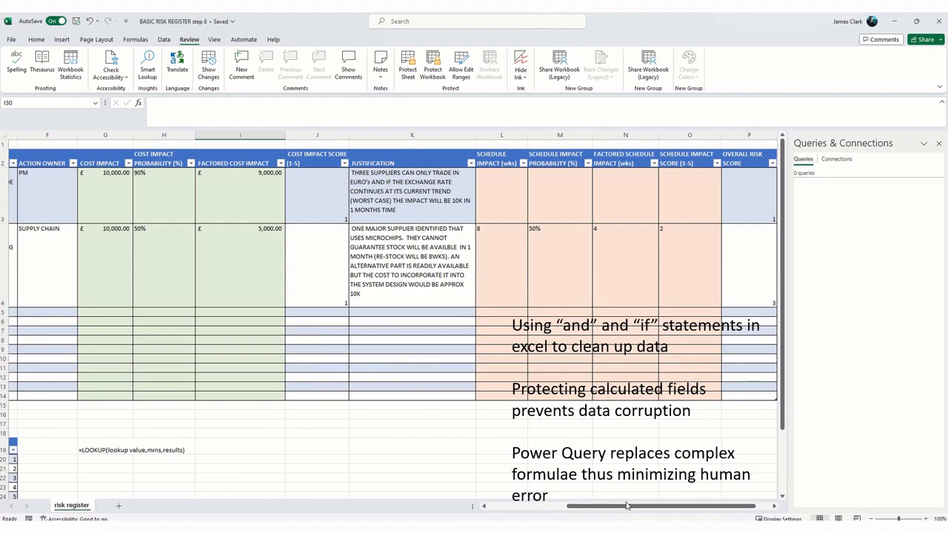
pyautogui.moveTo(626, 510); pyautogui.dragTo(558, 518)
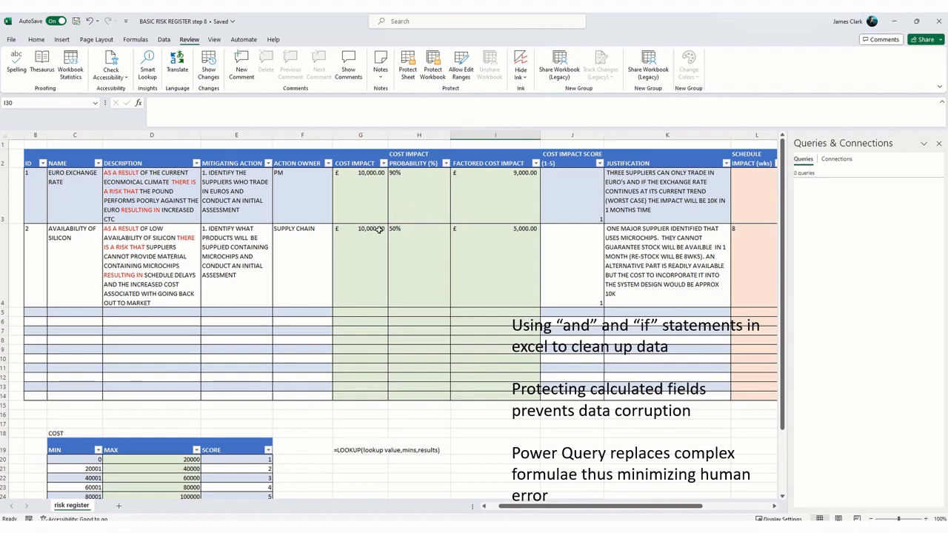
pyautogui.click(489, 213)
pyautogui.moveTo(490, 213); pyautogui.dragTo(567, 396)
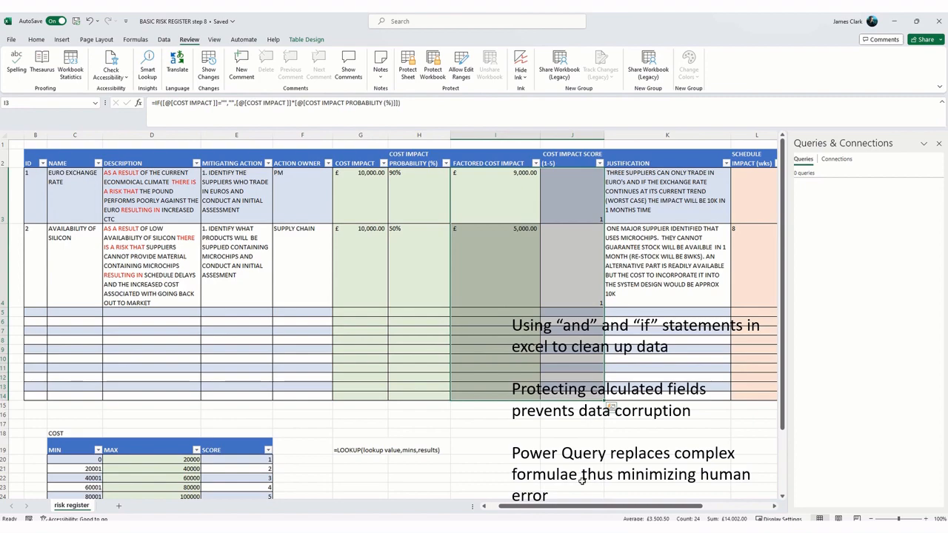
pyautogui.moveTo(573, 506); pyautogui.dragTo(640, 507)
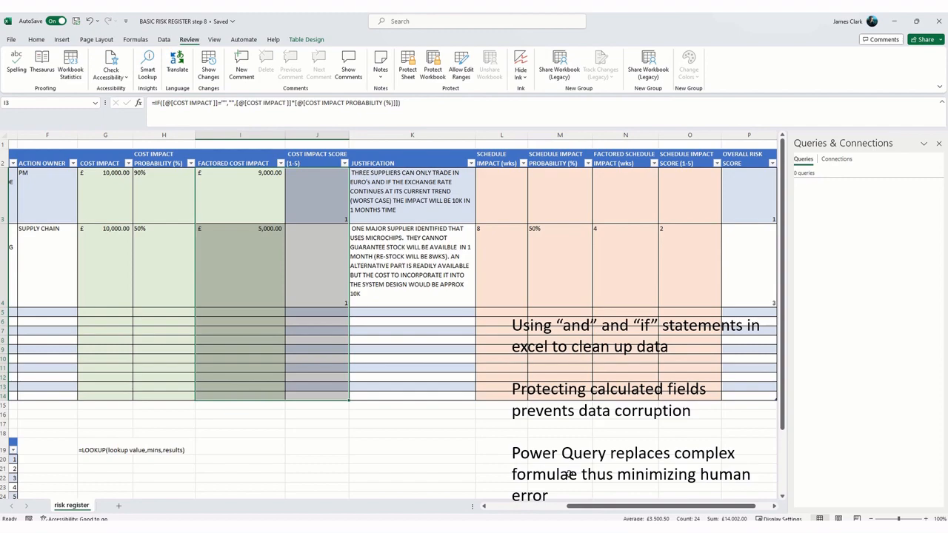
pyautogui.click(569, 474)
pyautogui.moveTo(596, 506); pyautogui.dragTo(274, 355)
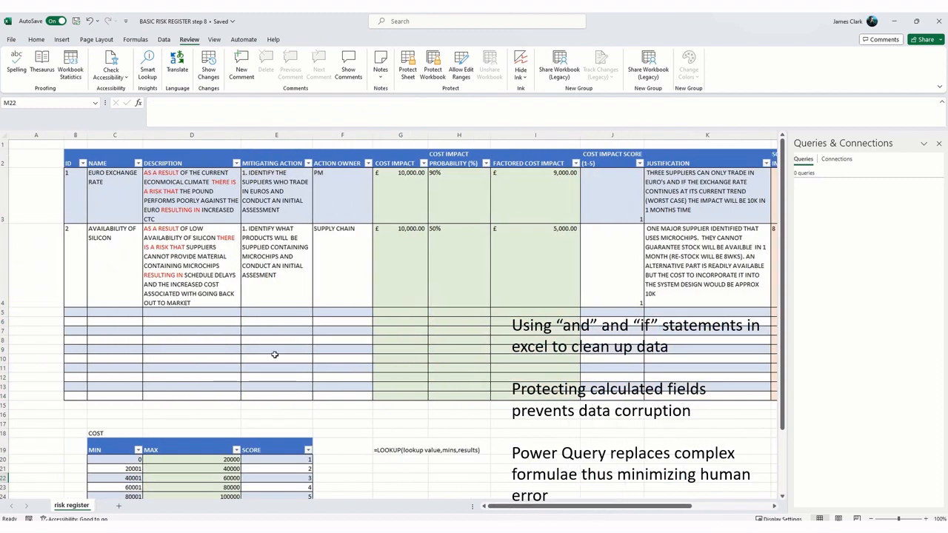
# Step: Turn off the Locked protection setting for the whole risk register table, headers included (B2:P14)
pyautogui.click(69, 164)
pyautogui.moveTo(69, 165); pyautogui.dragTo(681, 397)
pyautogui.rightClick(607, 275)
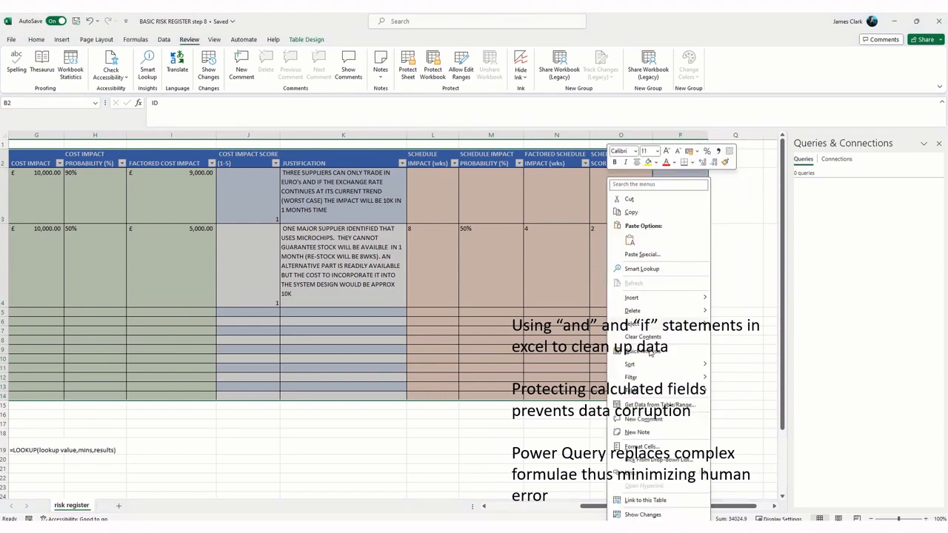
pyautogui.click(640, 447)
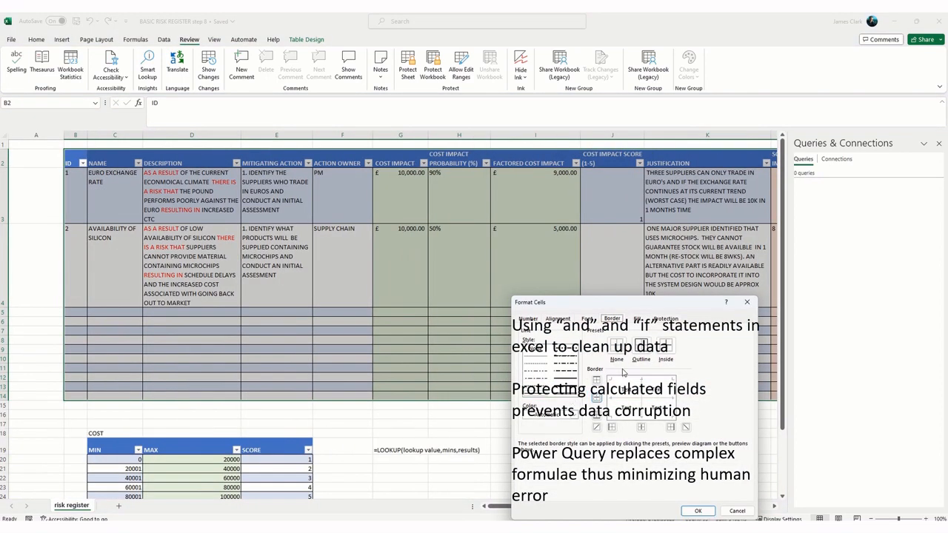
pyautogui.click(666, 320)
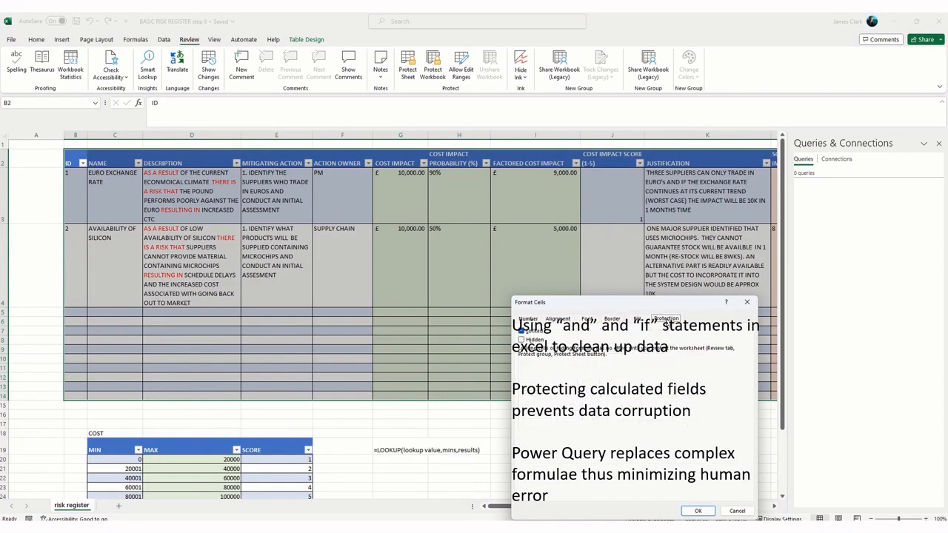
pyautogui.click(521, 332)
pyautogui.click(694, 511)
# Step: Set the calculated cells I3:J14 and N3:P14 to Locked in the cell protection settings
pyautogui.click(534, 331)
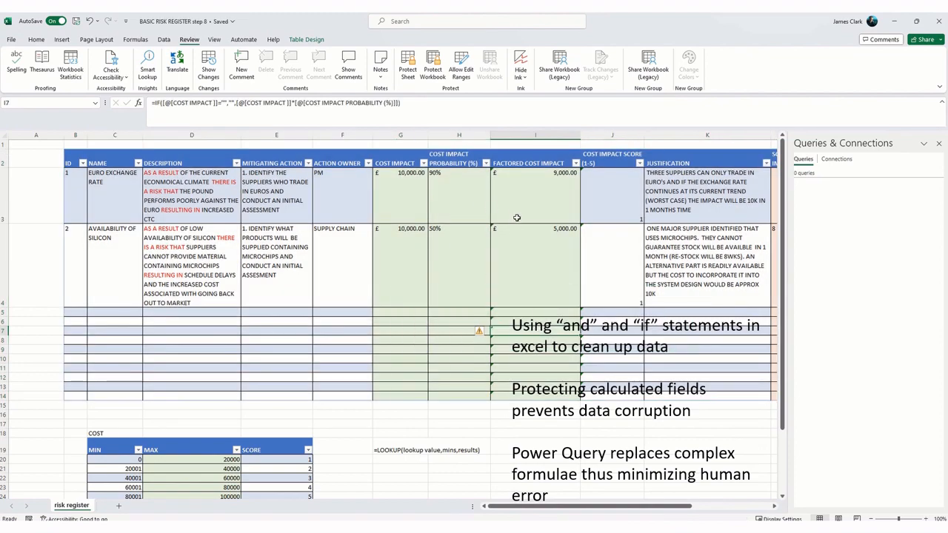
pyautogui.moveTo(516, 218); pyautogui.dragTo(603, 397)
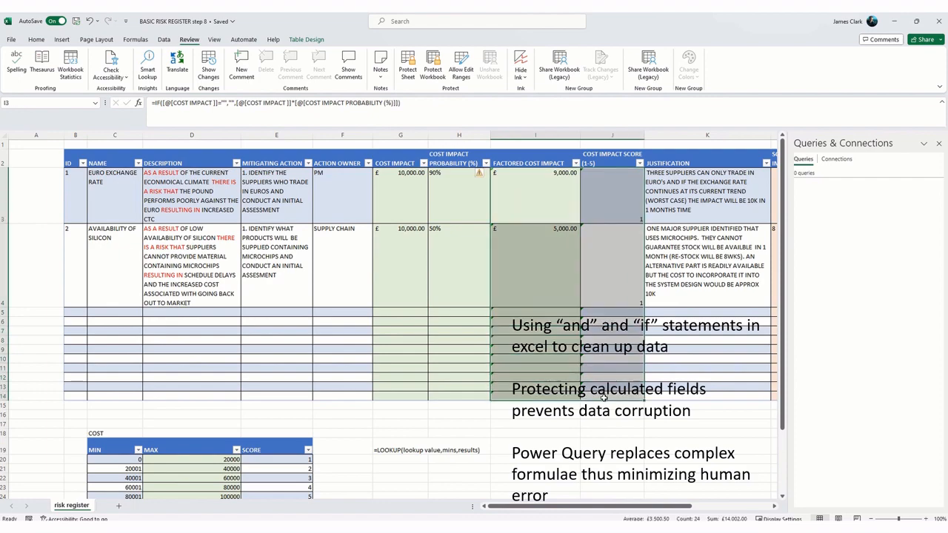
pyautogui.moveTo(635, 510); pyautogui.dragTo(692, 512)
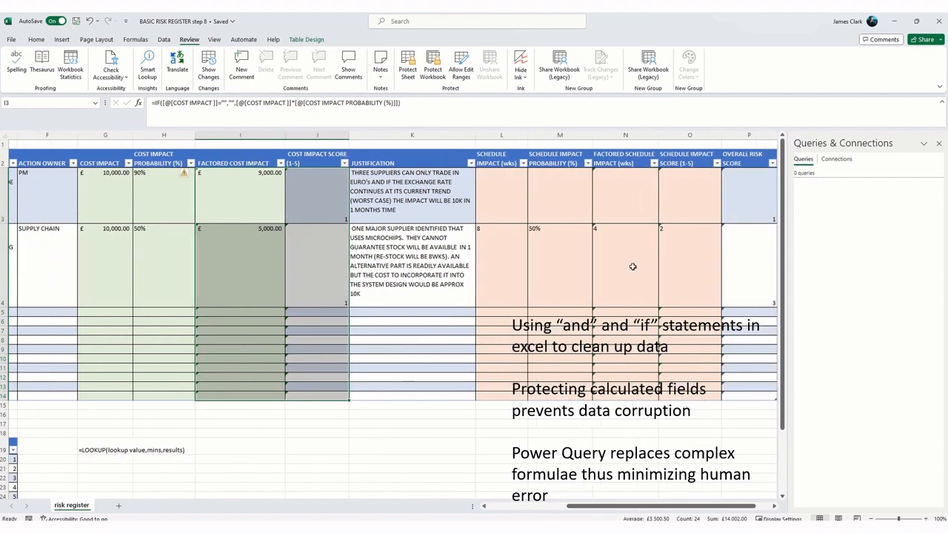
pyautogui.moveTo(627, 196); pyautogui.dragTo(736, 395)
pyautogui.rightClick(633, 208)
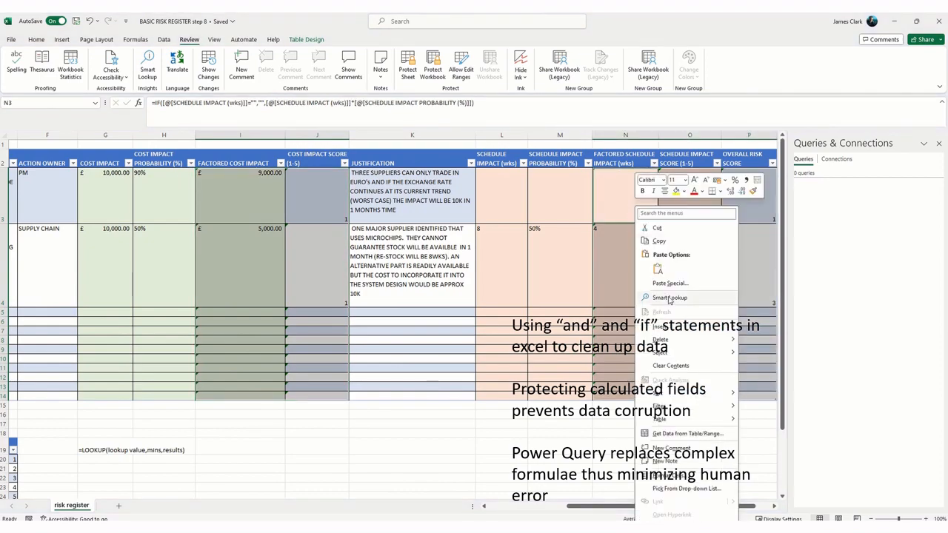
pyautogui.click(670, 474)
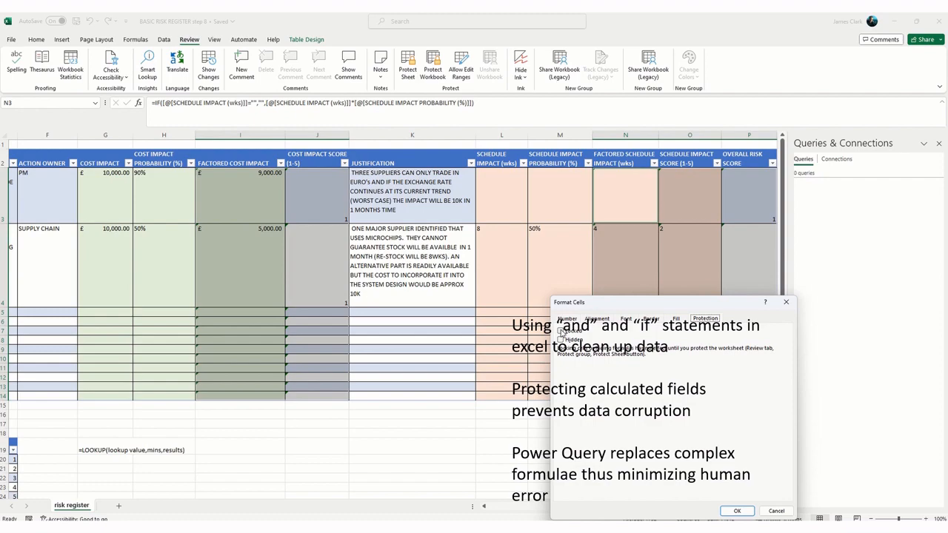
pyautogui.click(560, 330)
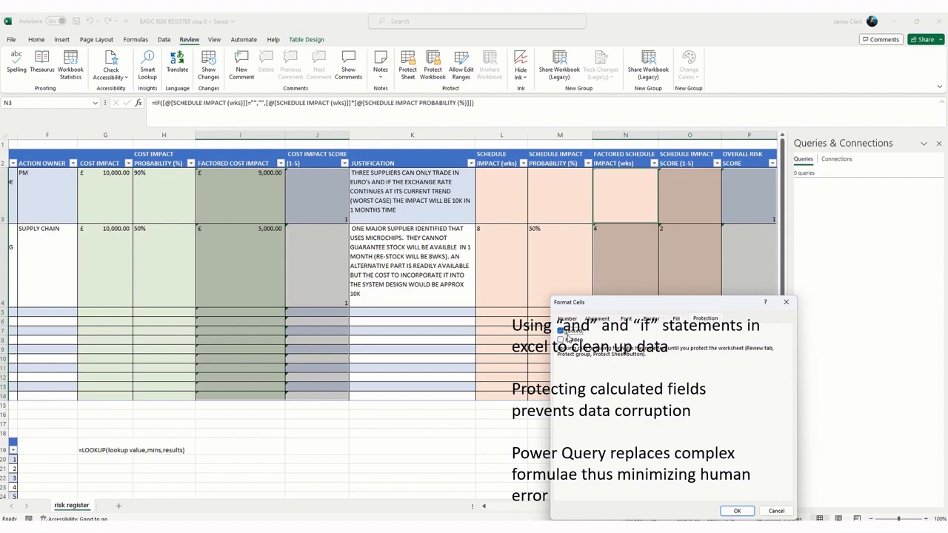
pyautogui.click(737, 510)
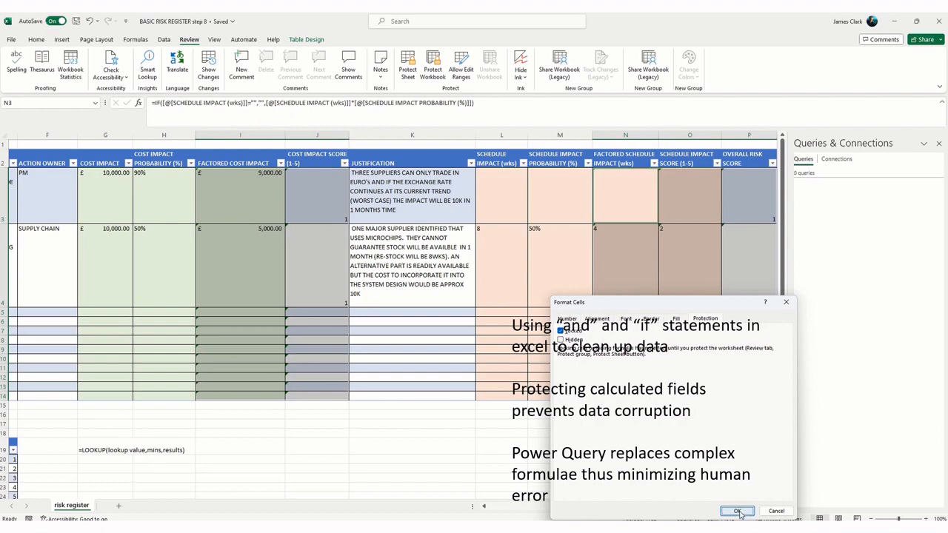
pyautogui.click(532, 444)
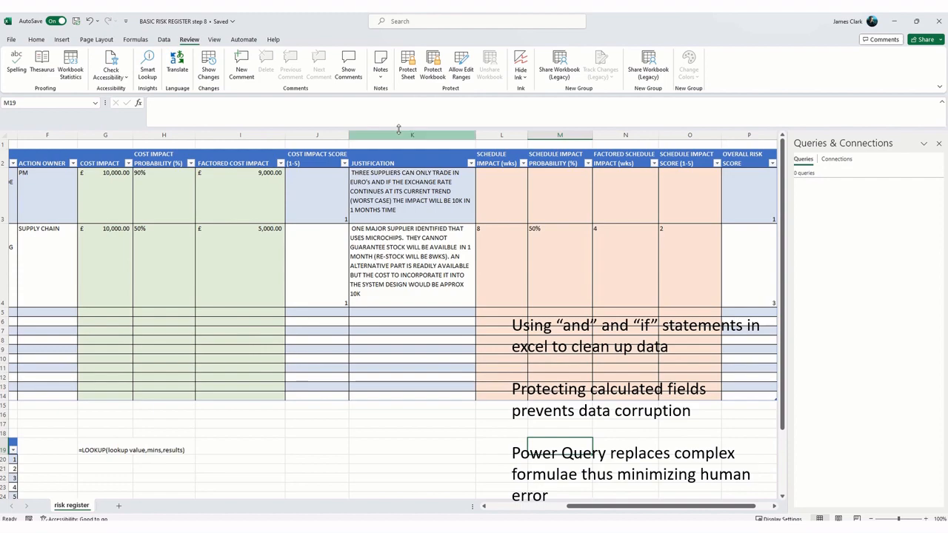
# Step: Protect the risk register sheet with a password, allowing selection of locked and unlocked cells, and re-enter the password to confirm
pyautogui.click(407, 68)
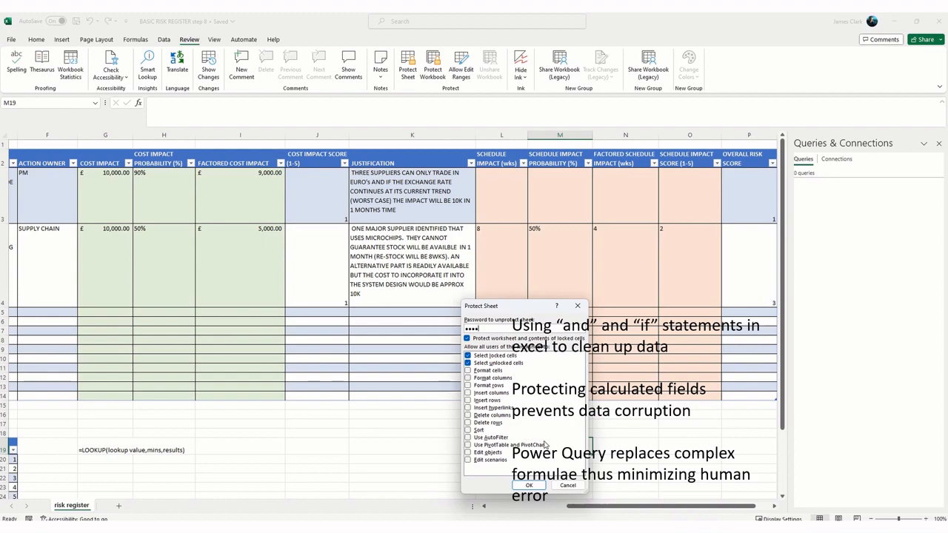
pyautogui.click(528, 485)
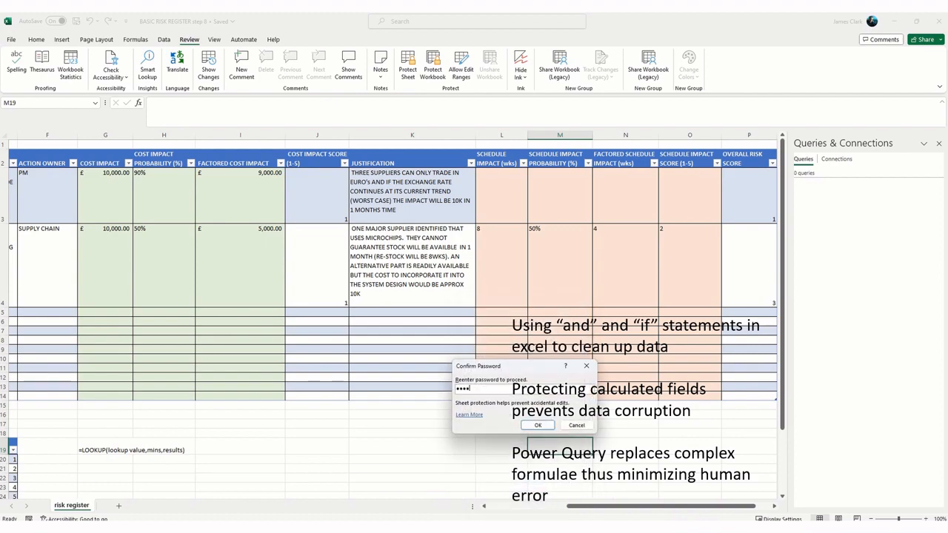
pyautogui.click(537, 425)
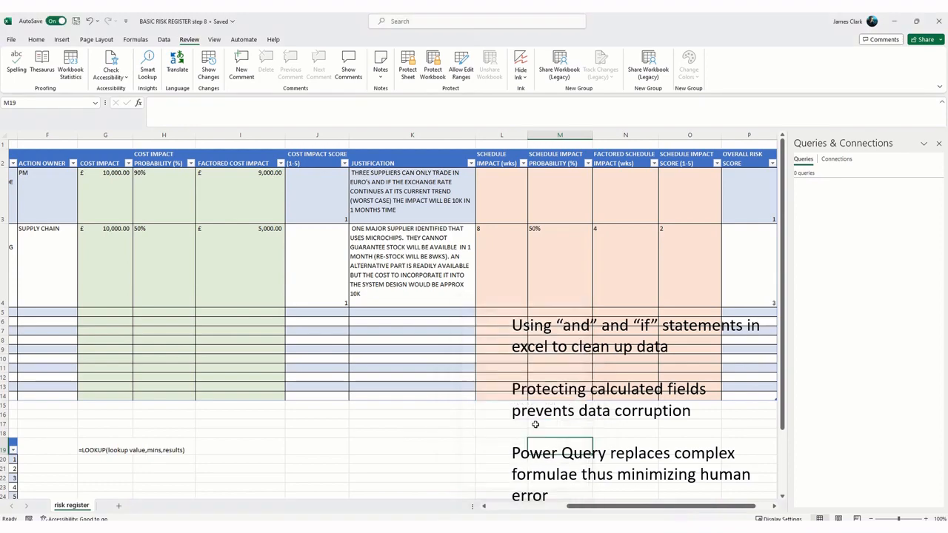
pyautogui.click(451, 433)
# Step: Try to edit a locked cell in the COST IMPACT SCORE (1-5) column to test the sheet protection
pyautogui.click(320, 216)
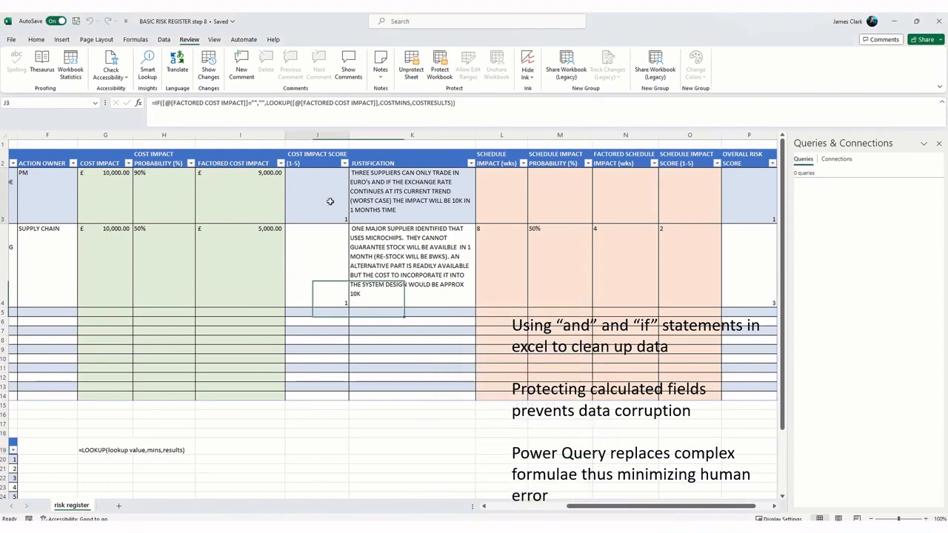
pyautogui.doubleClick(316, 293)
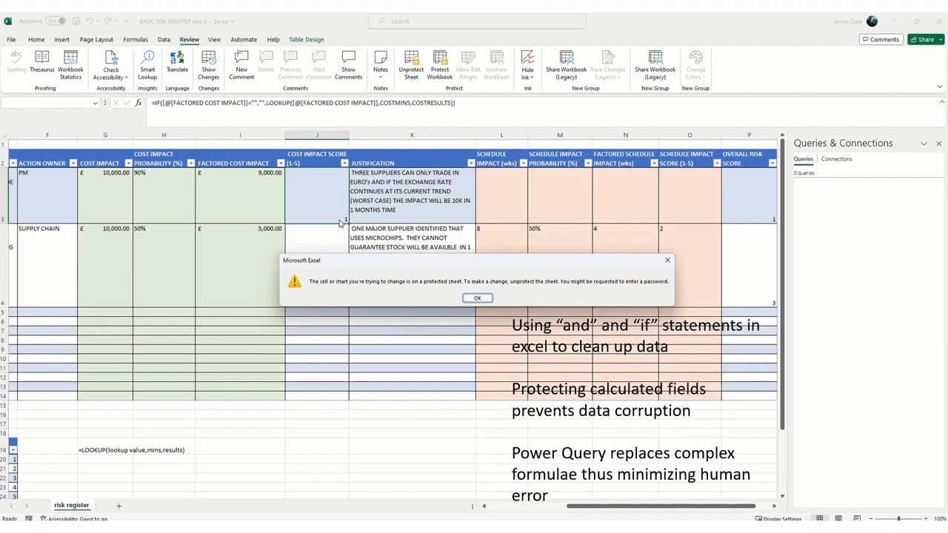
pyautogui.click(478, 299)
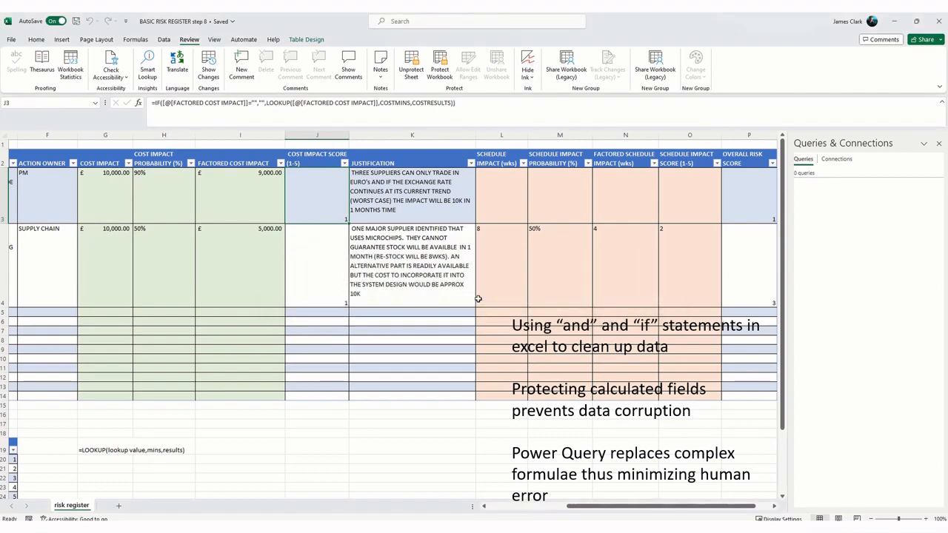
# Step: Unprotect the risk register sheet by entering the sheet password
pyautogui.click(412, 71)
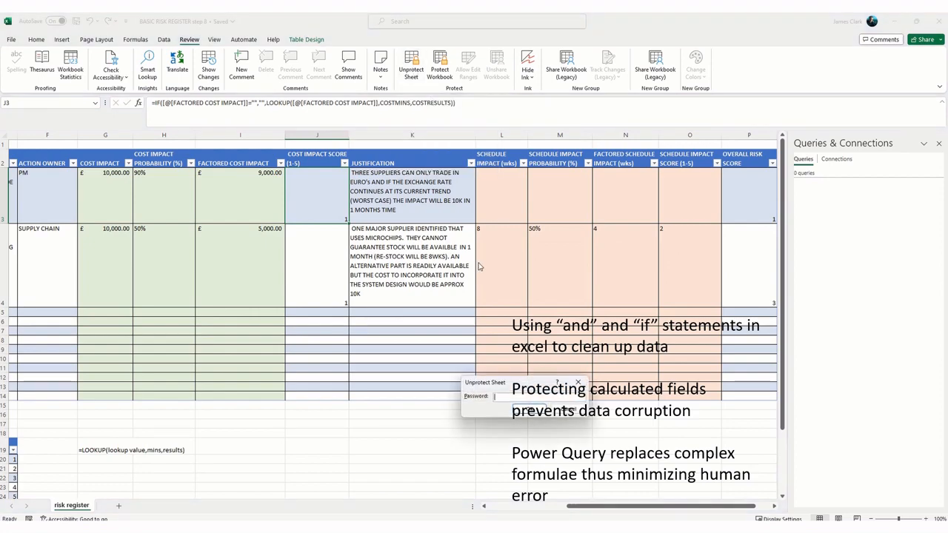
pyautogui.write('••')
pyautogui.click(527, 409)
pyautogui.click(560, 459)
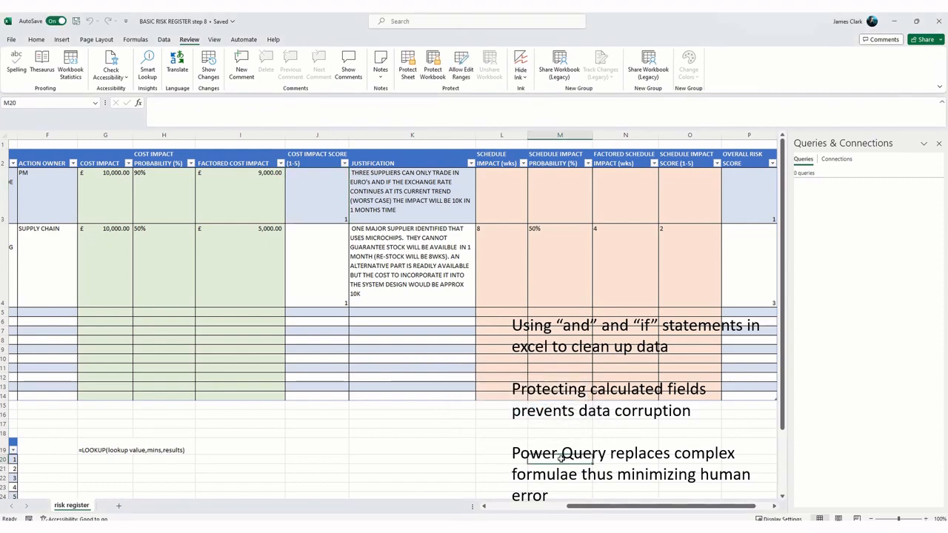
# Step: Hide the COST IMPACT SCORE (1-5), SCHEDULE IMPACT SCORE (1-5) and OVERALL RISK SCORE columns of the risk register
pyautogui.moveTo(619, 508)
pyautogui.mouseDown()
pyautogui.moveTo(508, 506)
pyautogui.moveTo(604, 509)
pyautogui.mouseUp()
pyautogui.moveTo(609, 508); pyautogui.dragTo(515, 506)
pyautogui.scroll(-4, 227, 457)
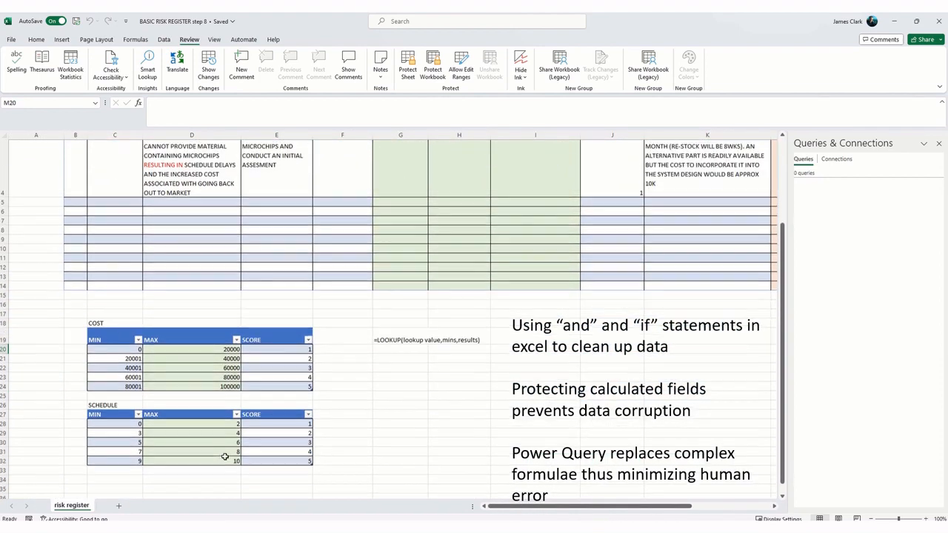
pyautogui.scroll(4, 227, 457)
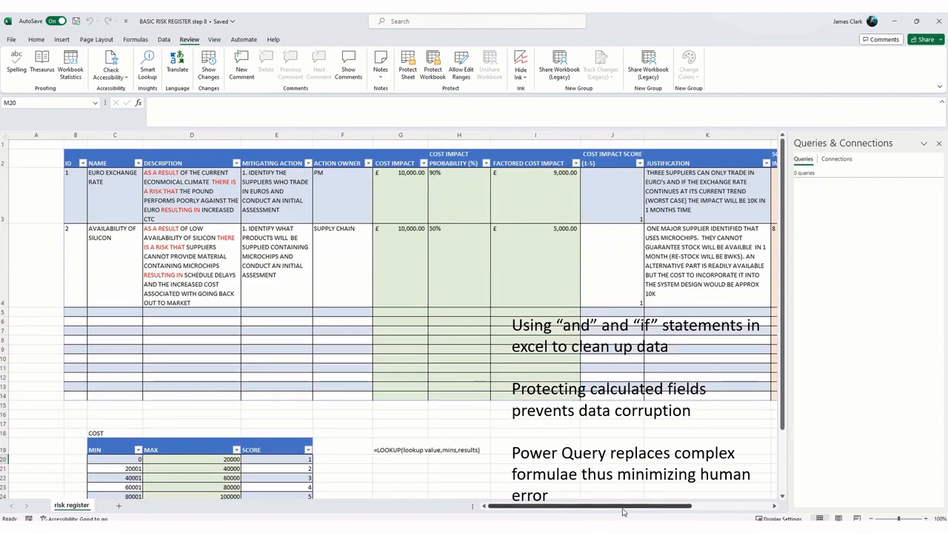
pyautogui.moveTo(624, 509); pyautogui.dragTo(700, 510)
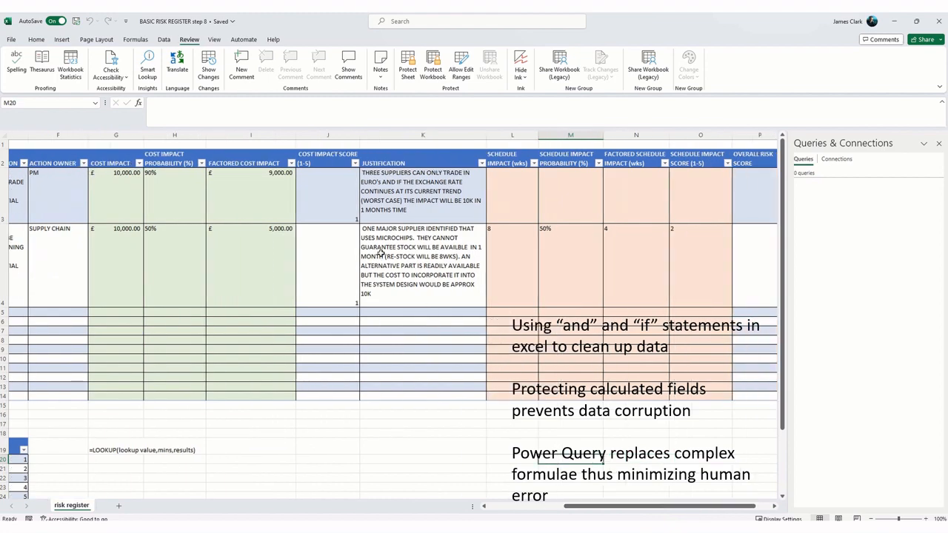
pyautogui.click(344, 135)
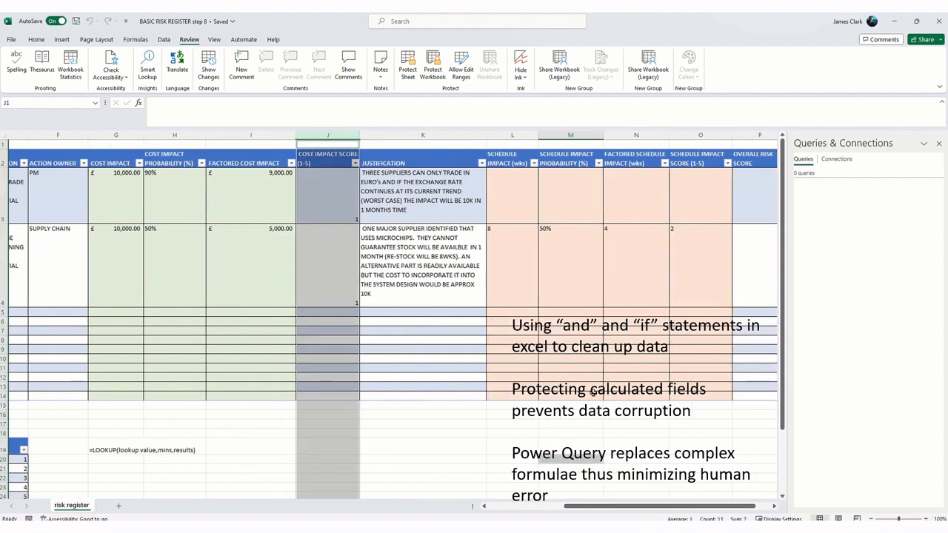
pyautogui.moveTo(581, 510); pyautogui.dragTo(656, 511)
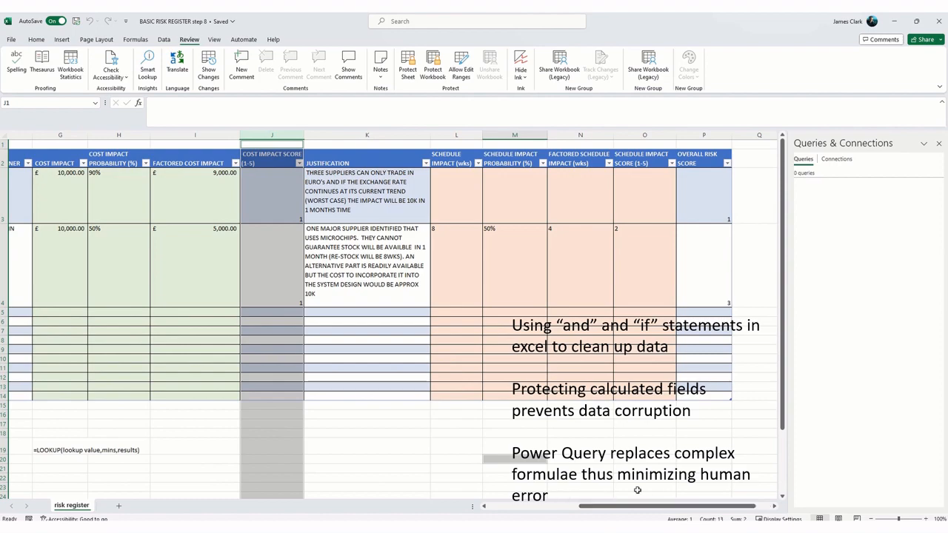
pyautogui.keyDown('ctrl'); pyautogui.click(644, 135); pyautogui.keyUp('ctrl')
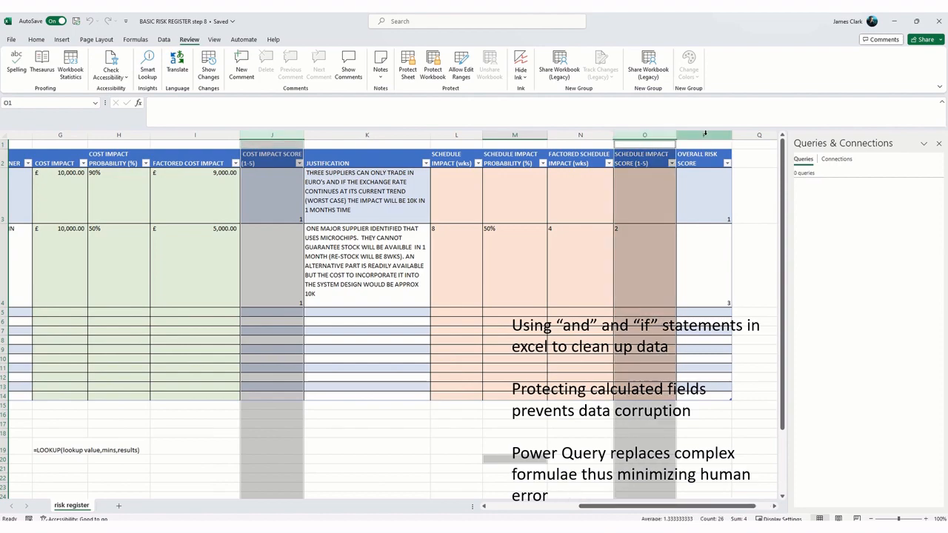
pyautogui.keyDown('ctrl'); pyautogui.click(703, 137); pyautogui.keyUp('ctrl')
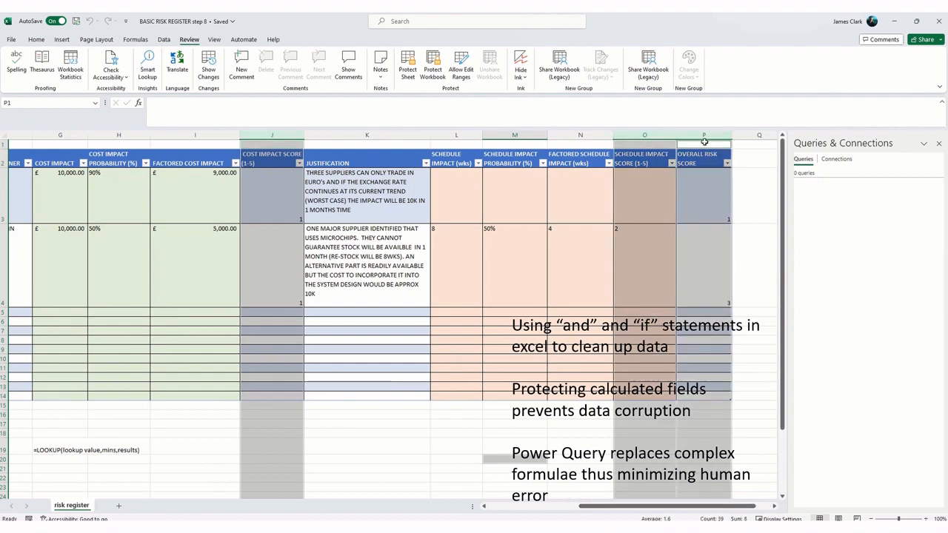
pyautogui.rightClick(287, 138)
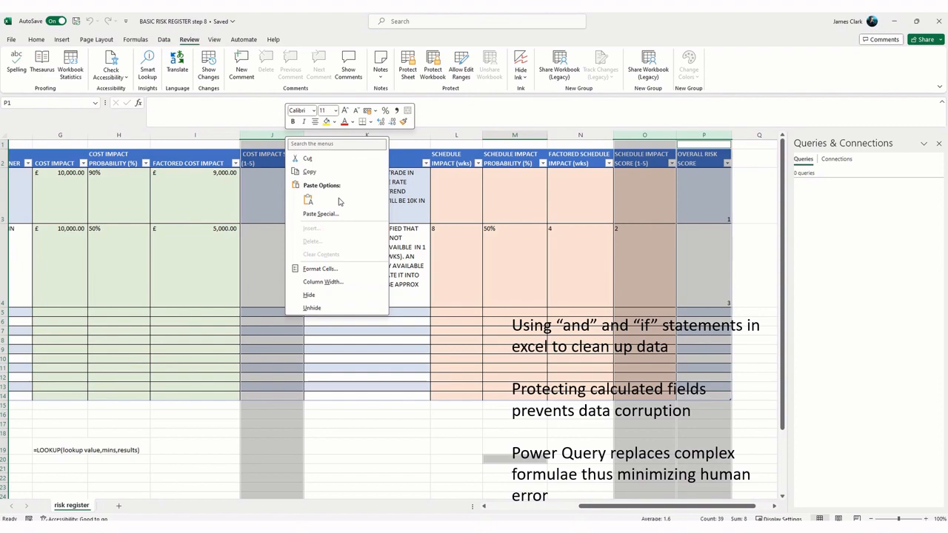
pyautogui.click(333, 296)
pyautogui.click(411, 433)
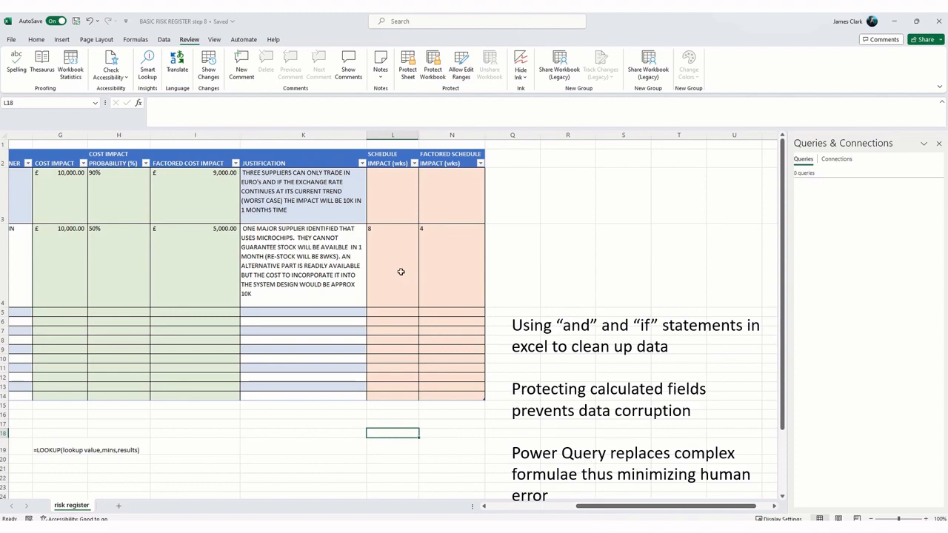
# Step: Unhide the SCHEDULE IMPACT PROBABILITY (%) column between columns L and N
pyautogui.moveTo(601, 508); pyautogui.dragTo(514, 508)
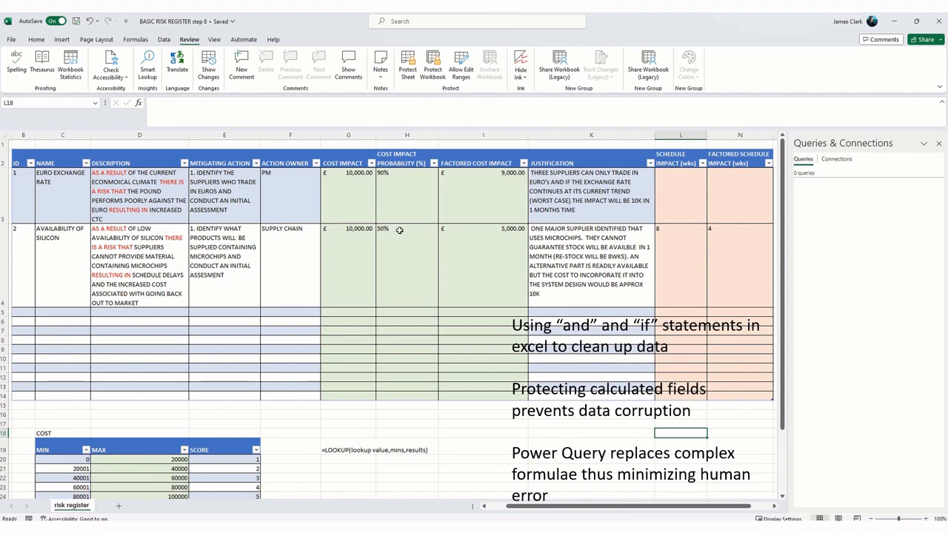
pyautogui.moveTo(573, 509); pyautogui.dragTo(595, 509)
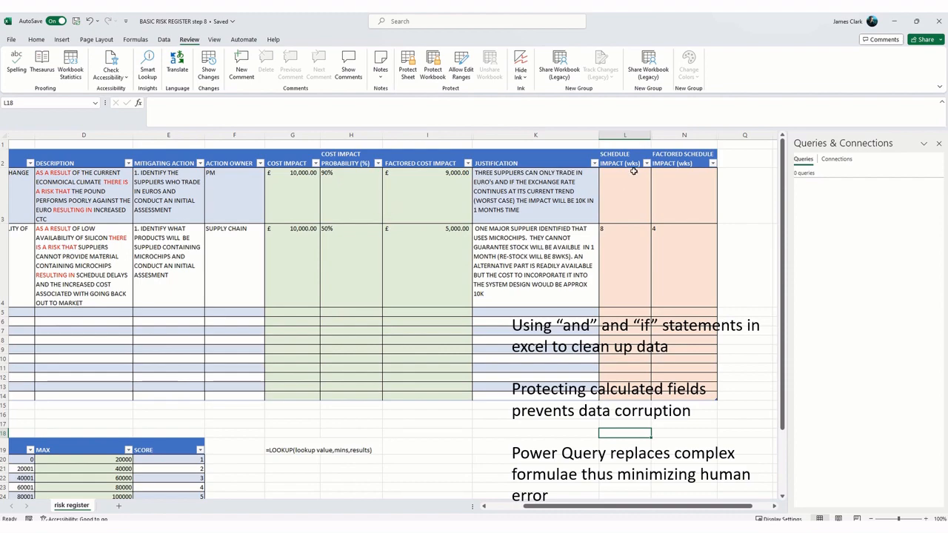
pyautogui.moveTo(634, 135); pyautogui.dragTo(666, 136)
pyautogui.rightClick(665, 136)
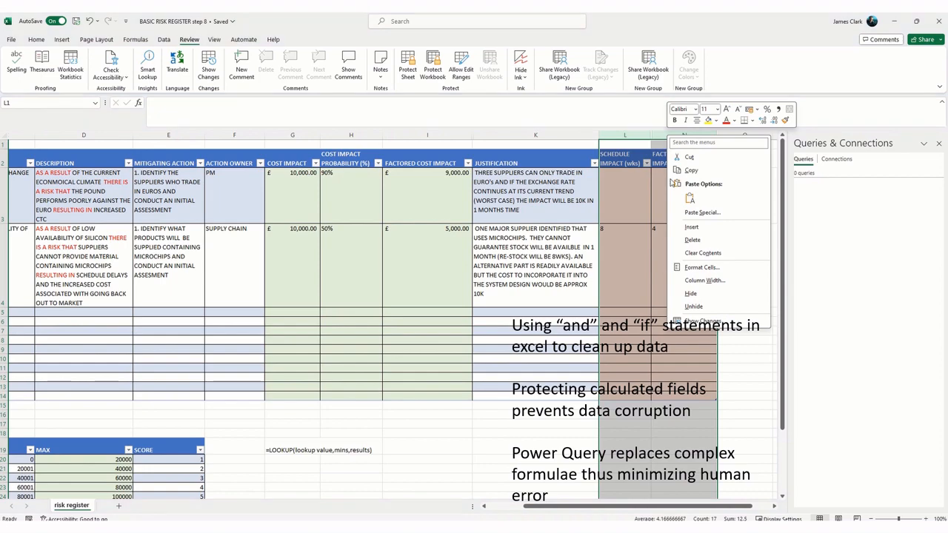
pyautogui.click(703, 308)
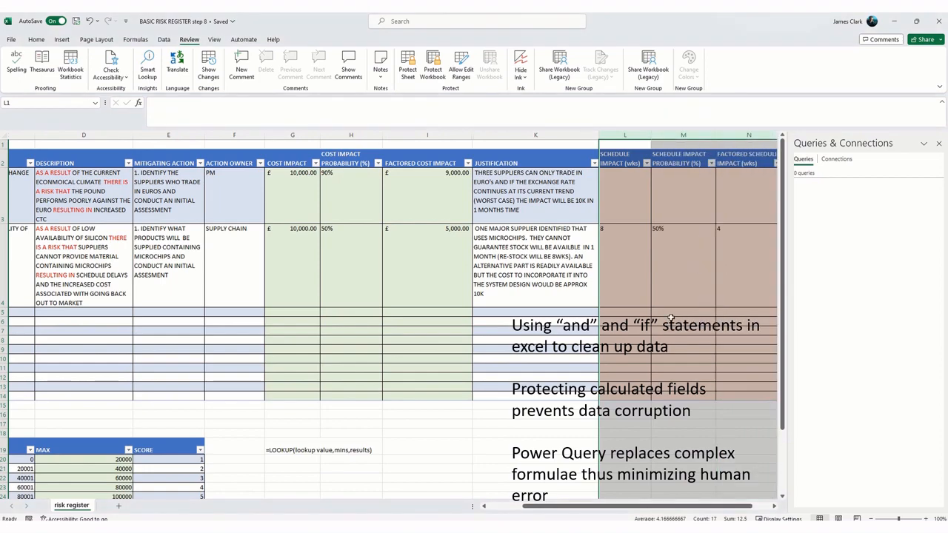
pyautogui.click(634, 444)
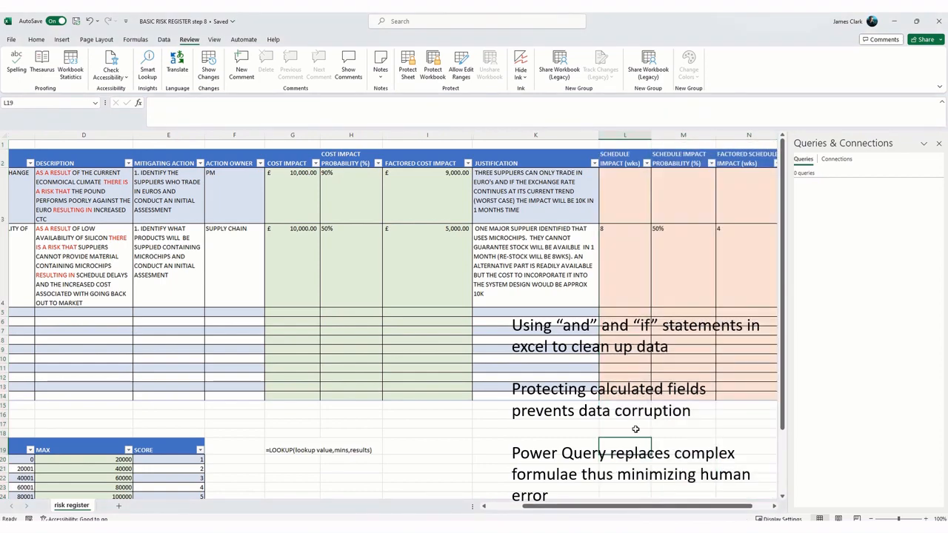
pyautogui.click(625, 136)
pyautogui.rightClick(625, 139)
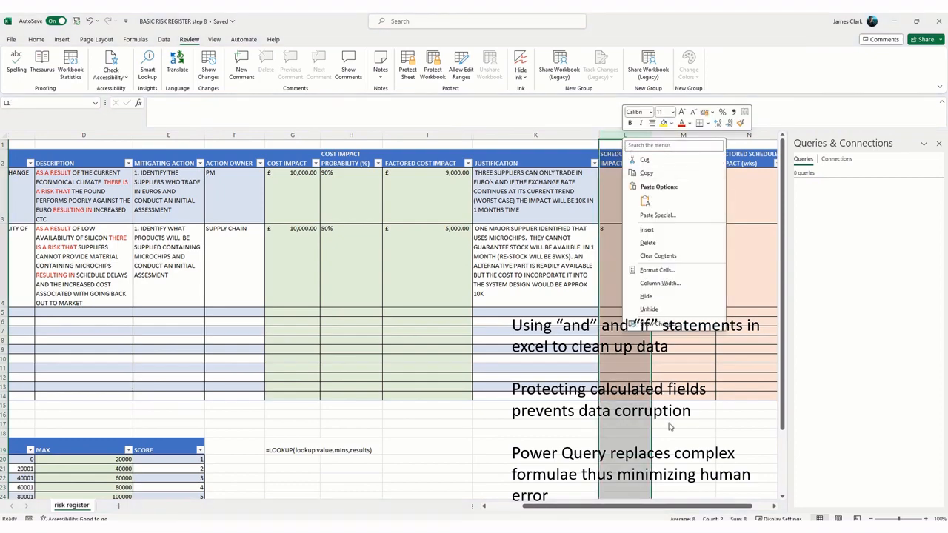
pyautogui.press('Escape')
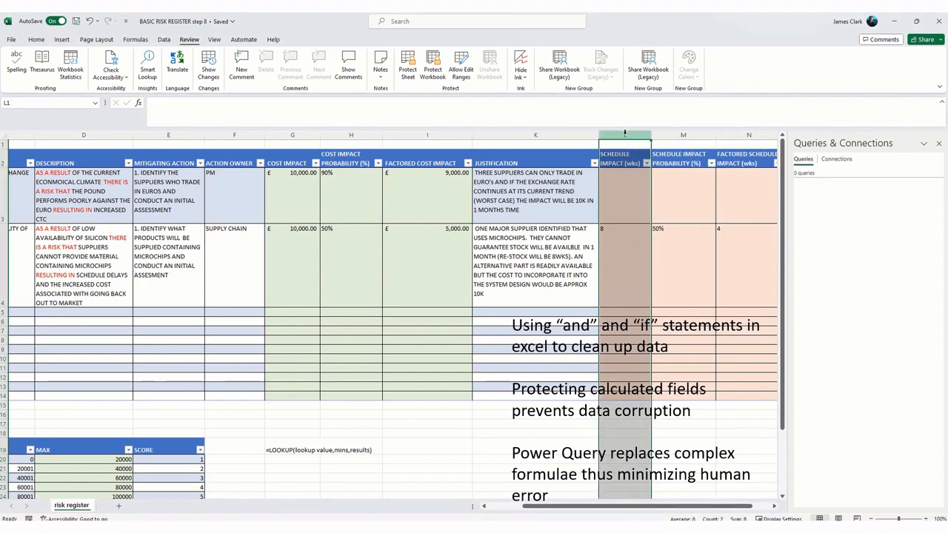
pyautogui.moveTo(727, 508); pyautogui.dragTo(744, 509)
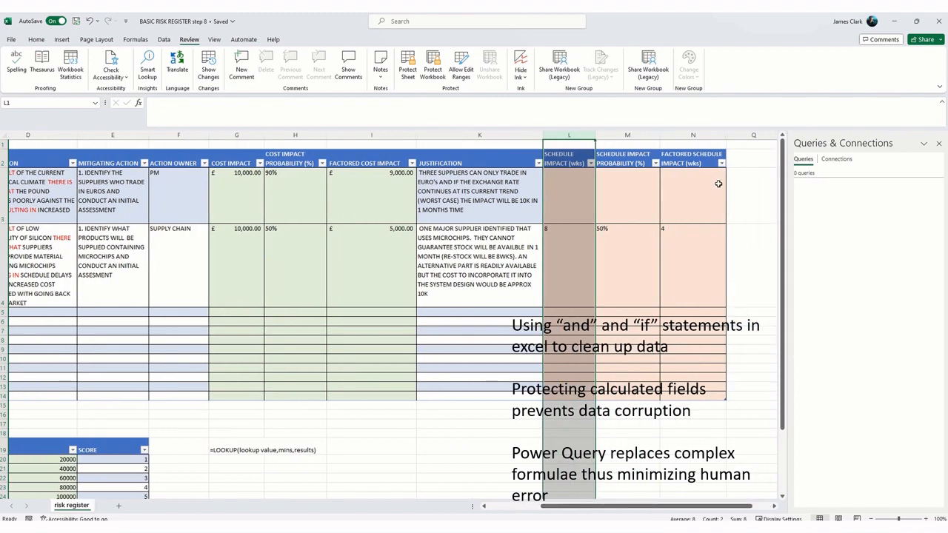
pyautogui.click(649, 445)
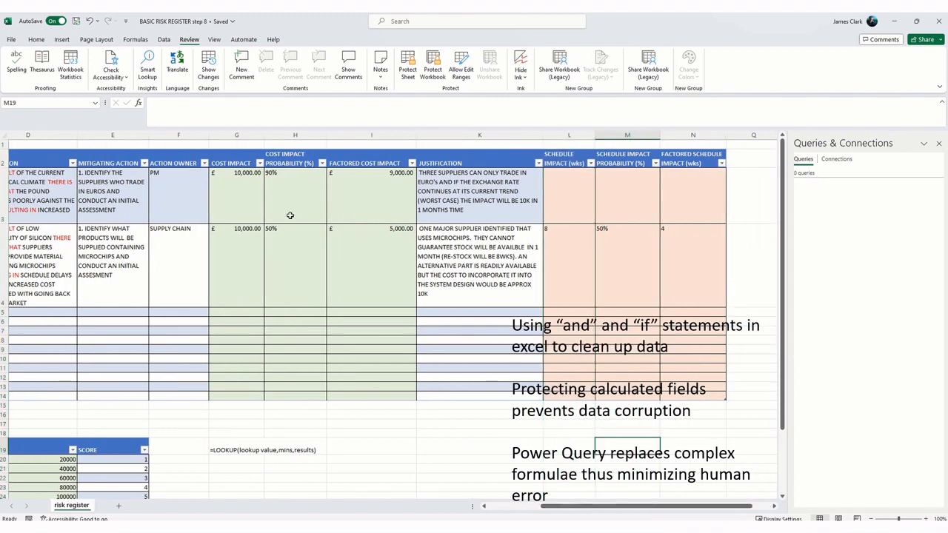
# Step: Create a Power Query query from the risk register table
pyautogui.moveTo(593, 510)
pyautogui.mouseDown()
pyautogui.moveTo(552, 512)
pyautogui.moveTo(585, 511)
pyautogui.mouseUp()
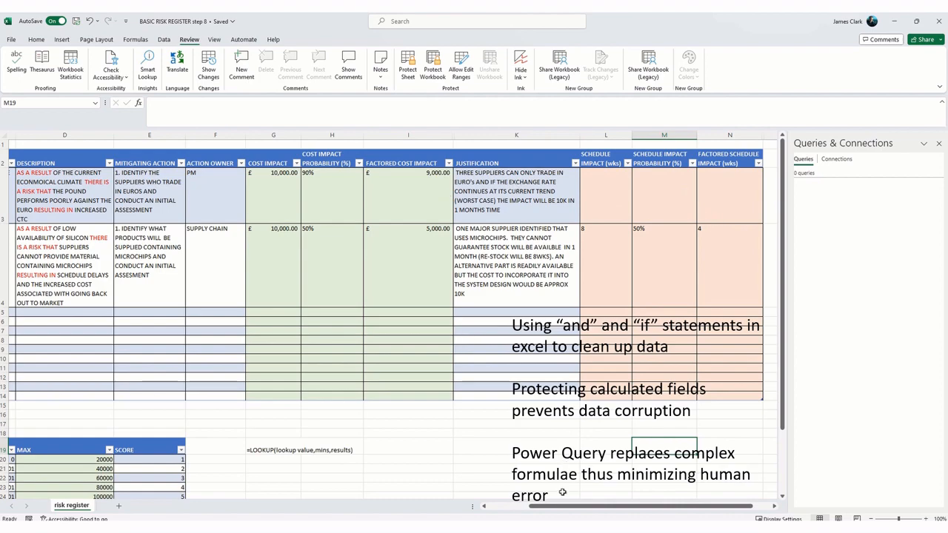
pyautogui.moveTo(561, 506); pyautogui.dragTo(499, 495)
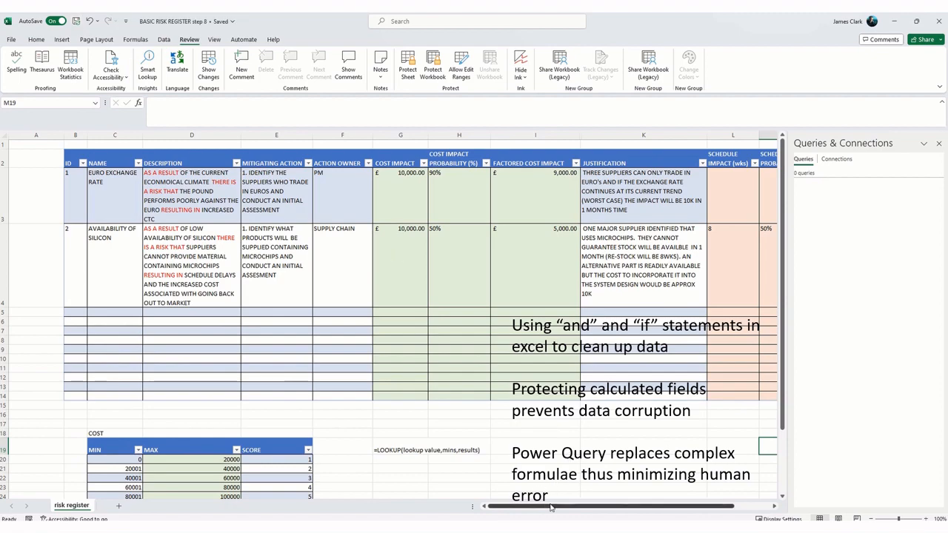
pyautogui.moveTo(551, 508)
pyautogui.mouseDown()
pyautogui.moveTo(588, 511)
pyautogui.moveTo(517, 509)
pyautogui.moveTo(538, 510)
pyautogui.mouseUp()
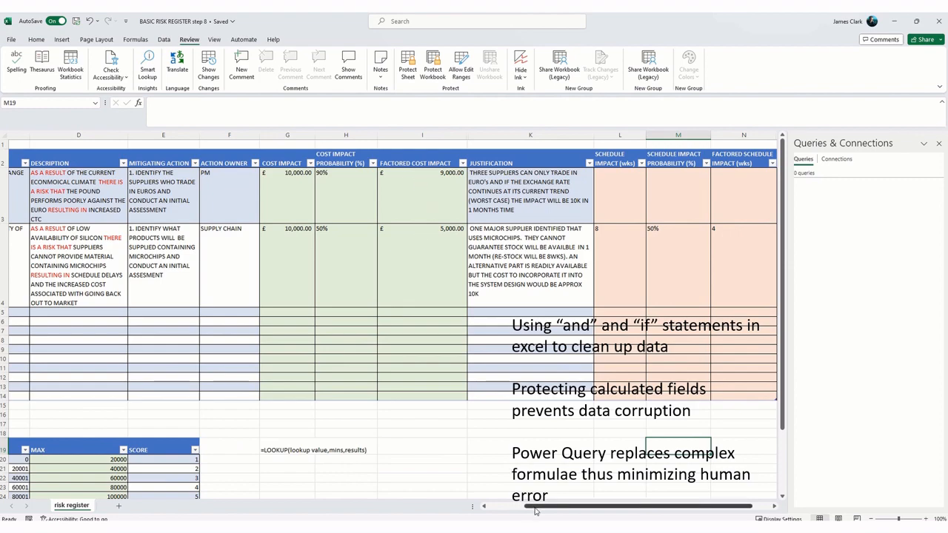
pyautogui.moveTo(535, 509); pyautogui.dragTo(547, 511)
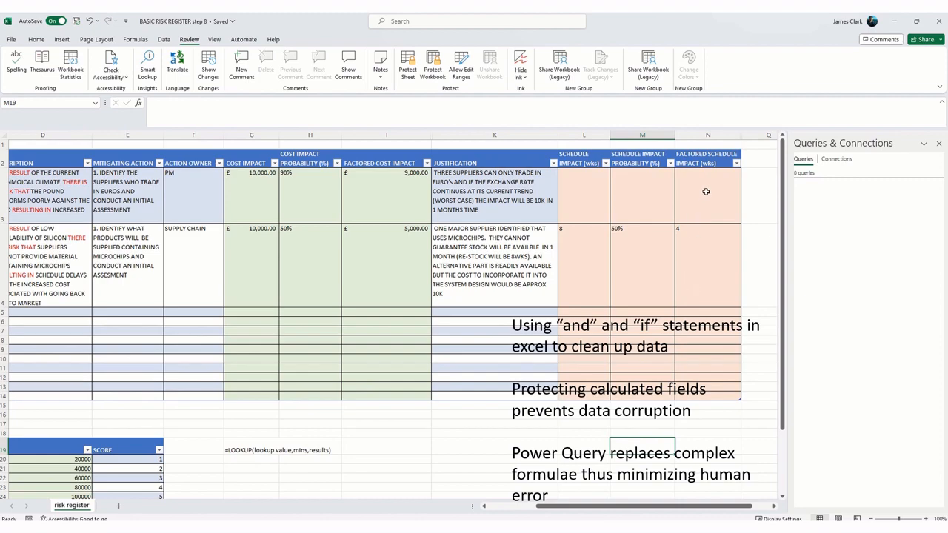
pyautogui.moveTo(649, 515); pyautogui.dragTo(612, 515)
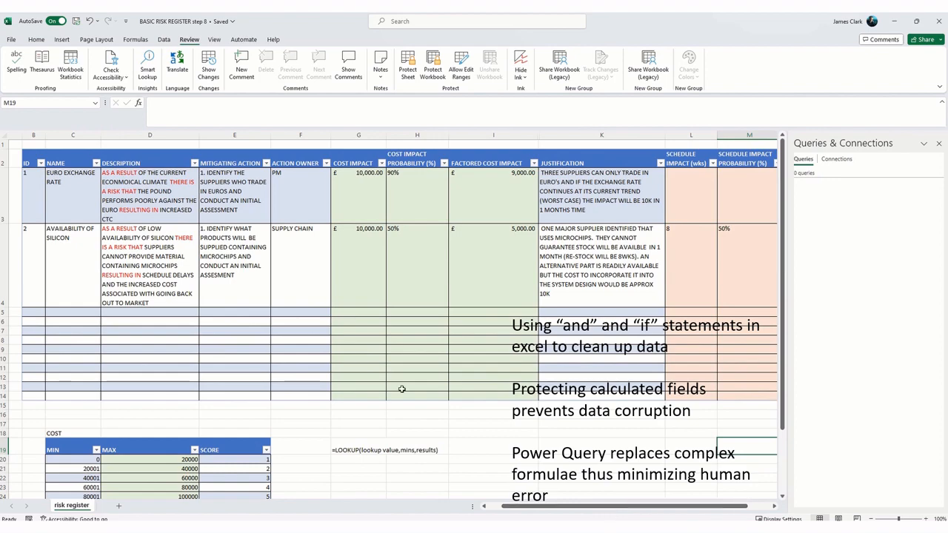
pyautogui.click(245, 251)
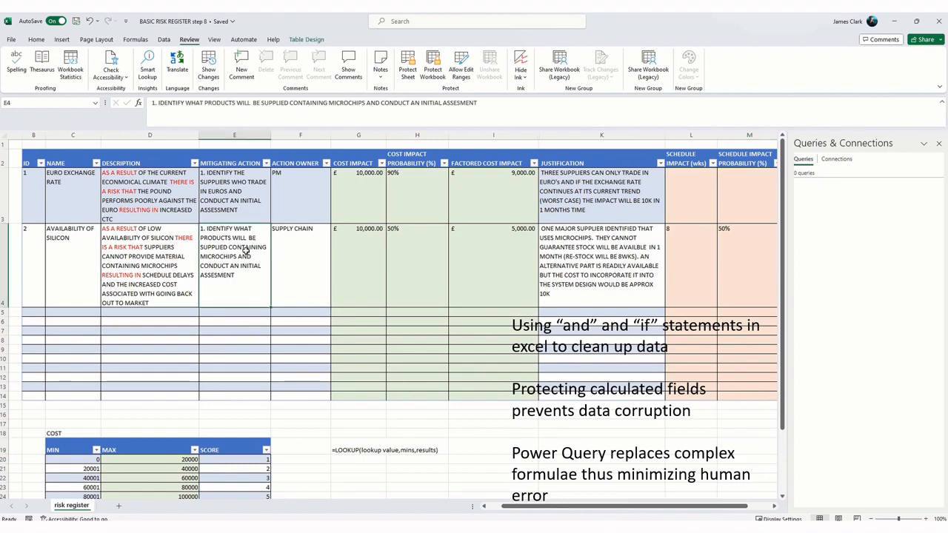
pyautogui.click(165, 41)
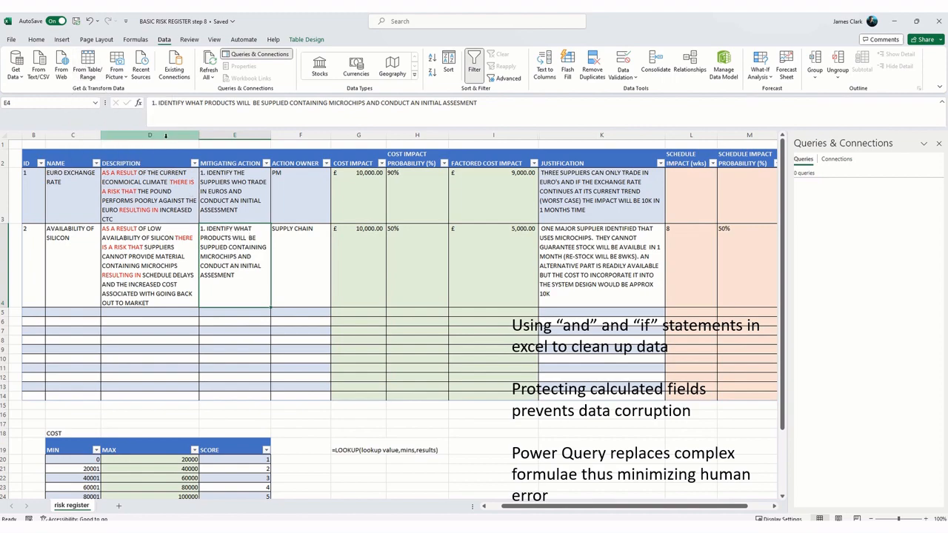
pyautogui.click(87, 60)
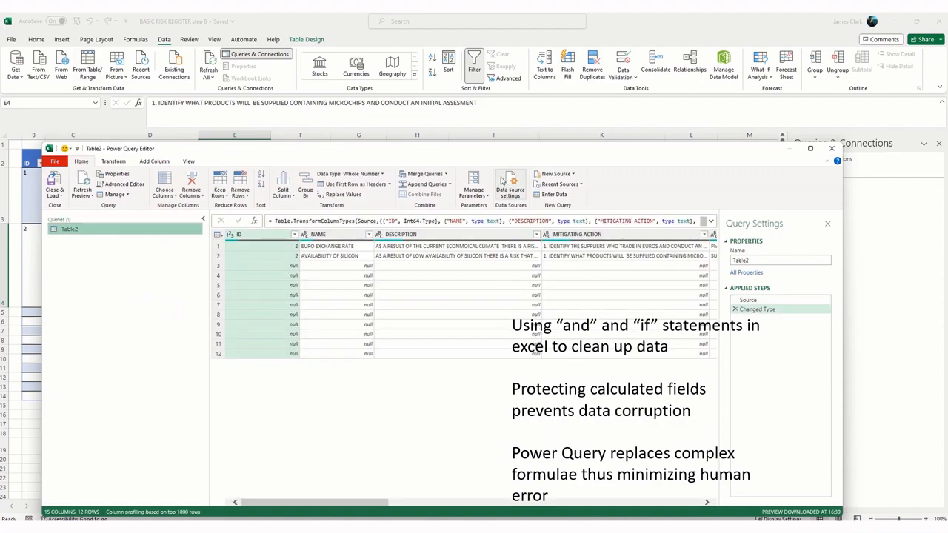
pyautogui.moveTo(487, 154); pyautogui.dragTo(482, 100)
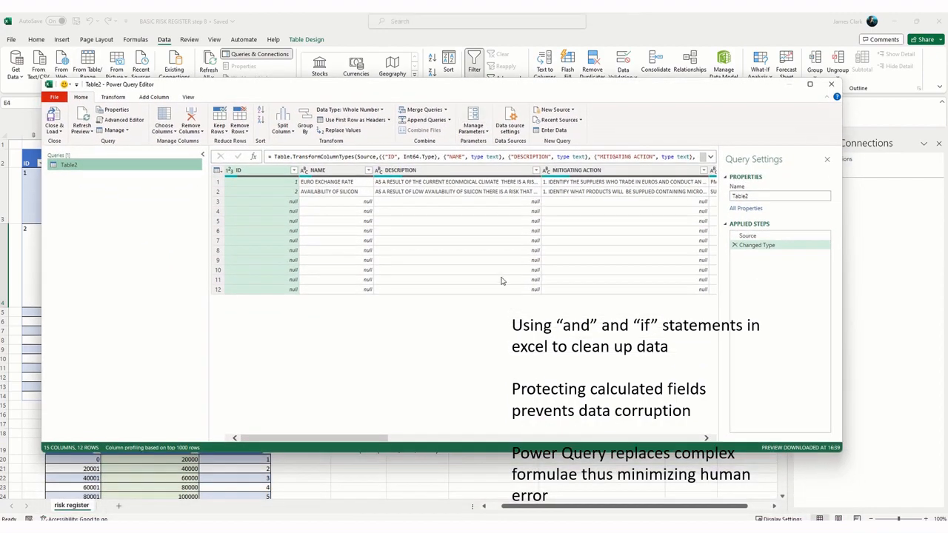
# Step: Sort the query rows by OVERALL RISK SCORE in descending order
pyautogui.moveTo(383, 438); pyautogui.dragTo(697, 442)
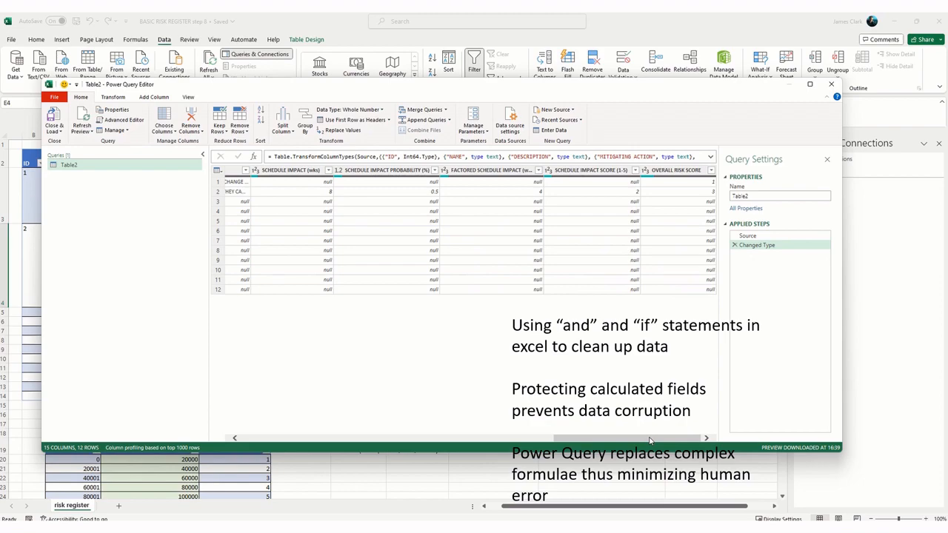
pyautogui.moveTo(647, 440); pyautogui.dragTo(681, 465)
pyautogui.click(710, 171)
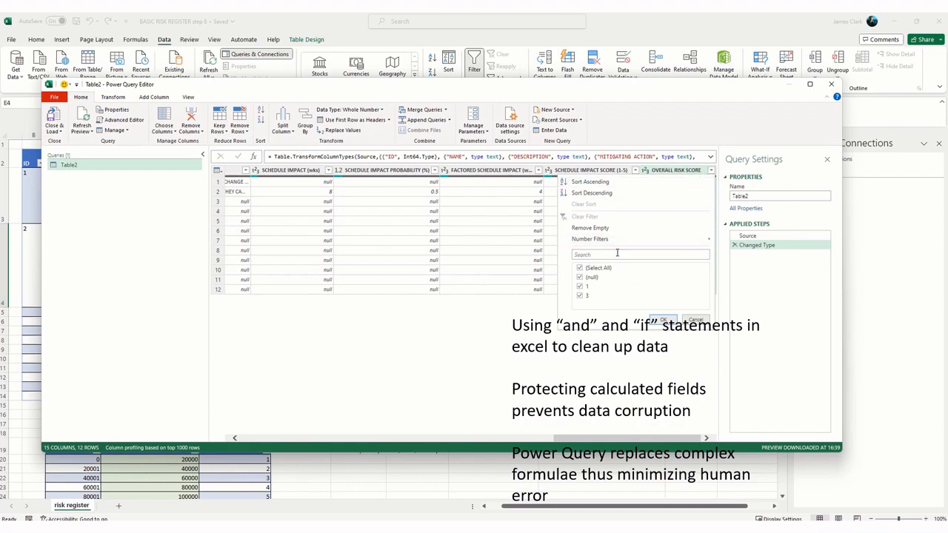
pyautogui.click(607, 194)
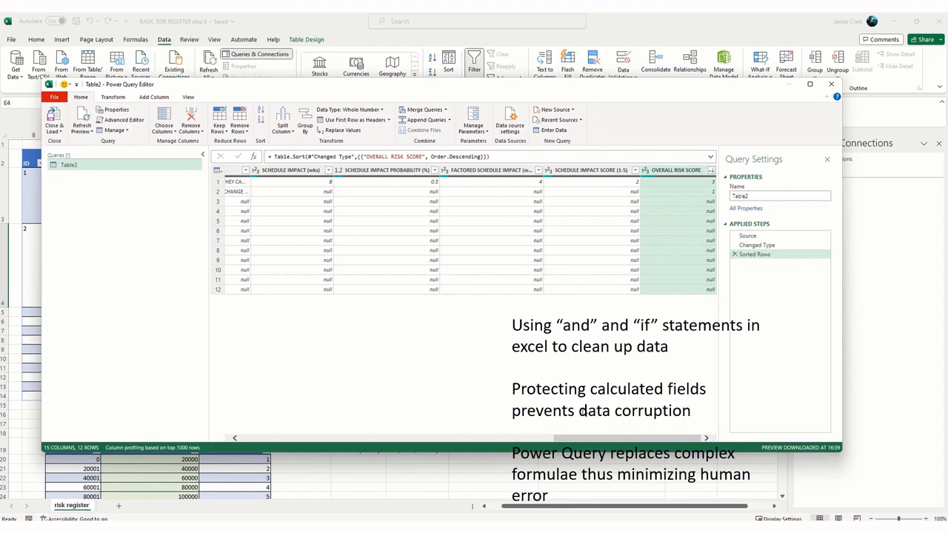
pyautogui.moveTo(595, 442); pyautogui.dragTo(651, 445)
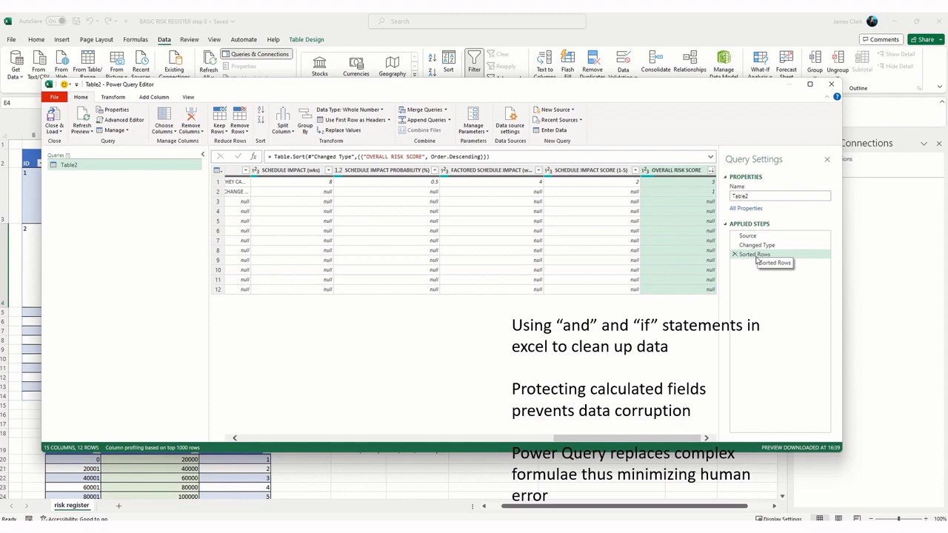
# Step: Filter the query's ID column to exclude null values
pyautogui.moveTo(668, 442); pyautogui.dragTo(330, 447)
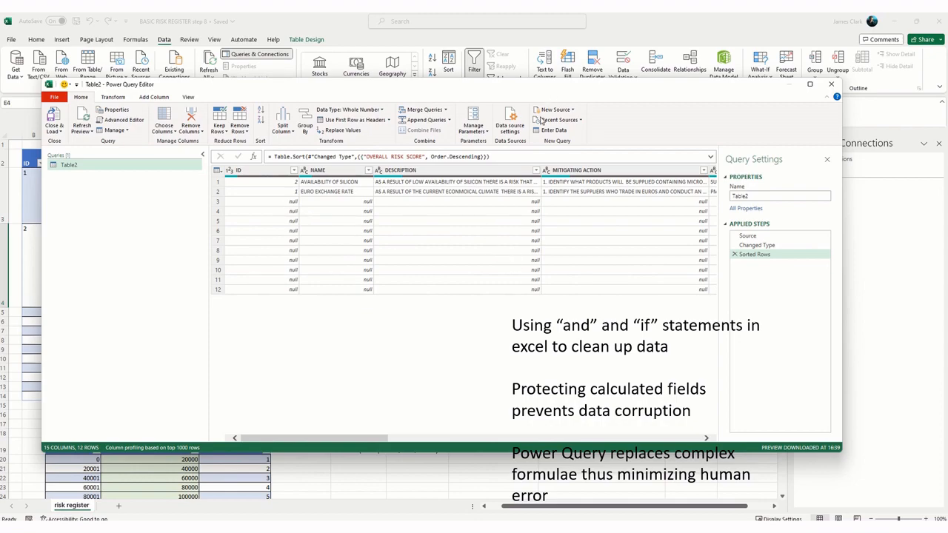
pyautogui.moveTo(540, 93); pyautogui.dragTo(534, 138)
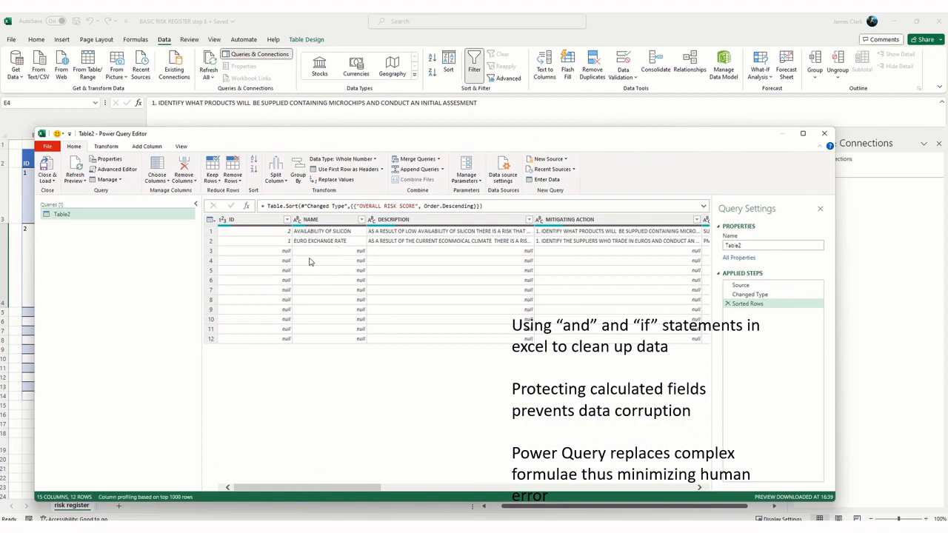
pyautogui.click(287, 220)
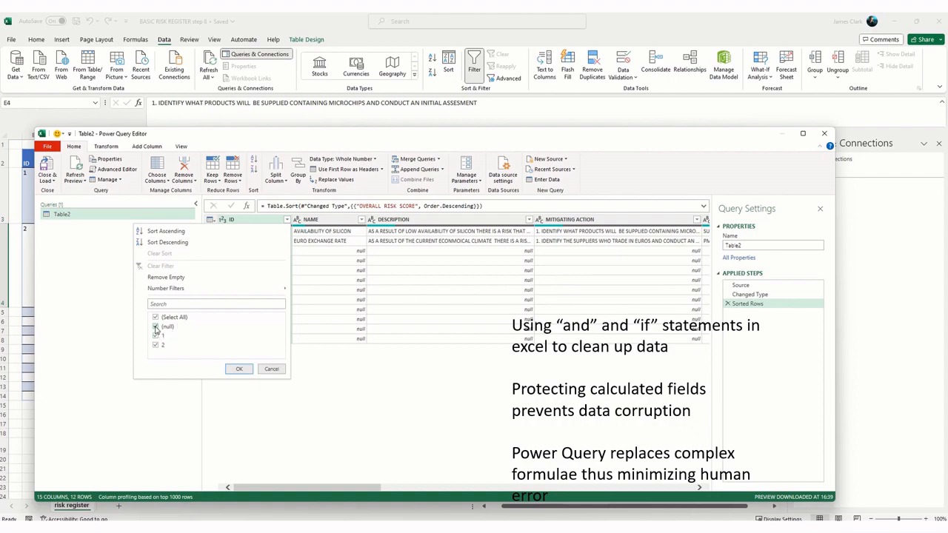
pyautogui.click(157, 327)
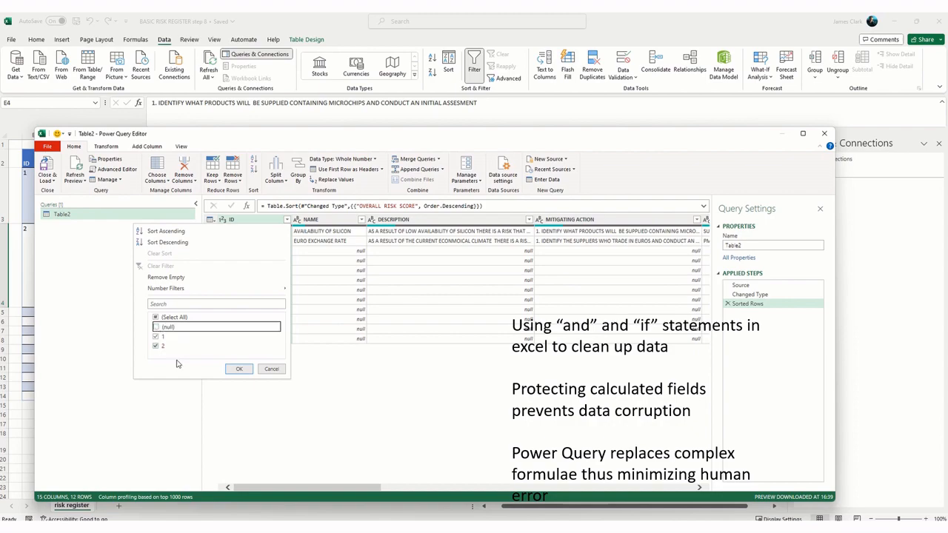
pyautogui.click(239, 369)
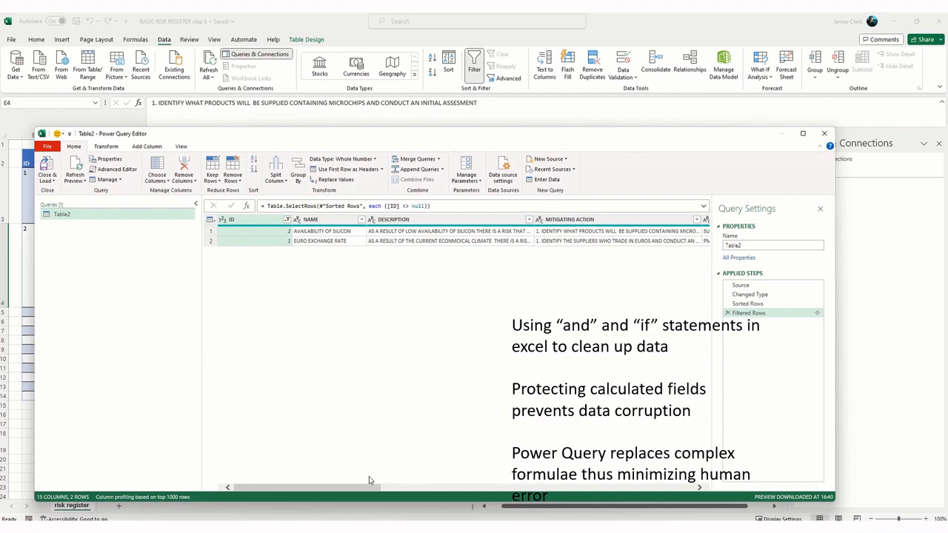
# Step: Remove all query columns except ID, NAME, DESCRIPTION, FACTORED COST IMPACT and FACTORED SCHEDULE IMPACT (wks), and load the result into a worksheet
pyautogui.moveTo(361, 490); pyautogui.dragTo(332, 489)
pyautogui.click(329, 221)
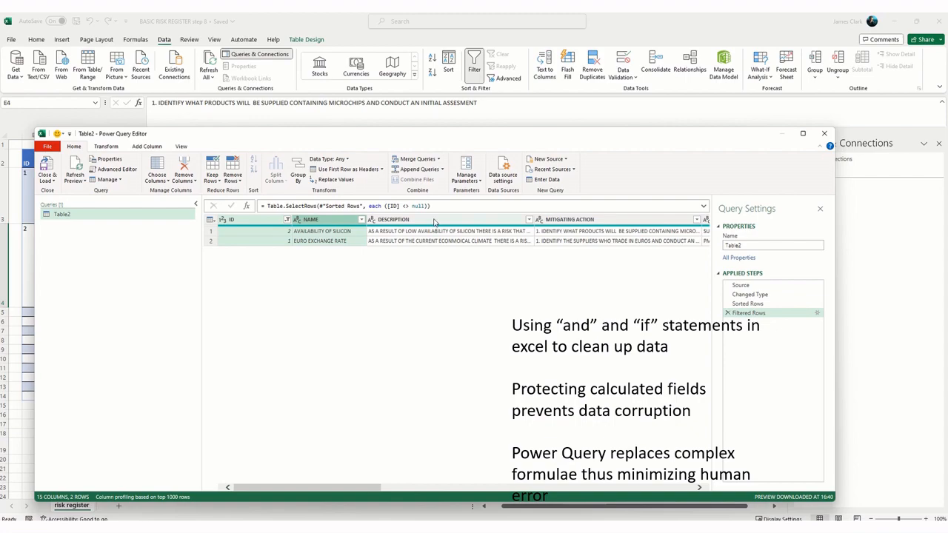
pyautogui.moveTo(335, 489); pyautogui.dragTo(497, 487)
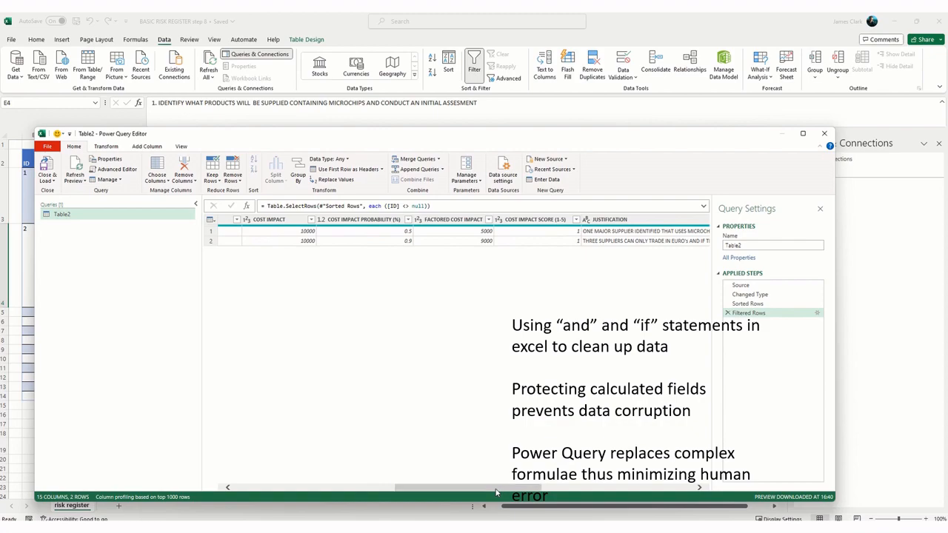
pyautogui.click(469, 220)
pyautogui.moveTo(495, 485); pyautogui.dragTo(646, 485)
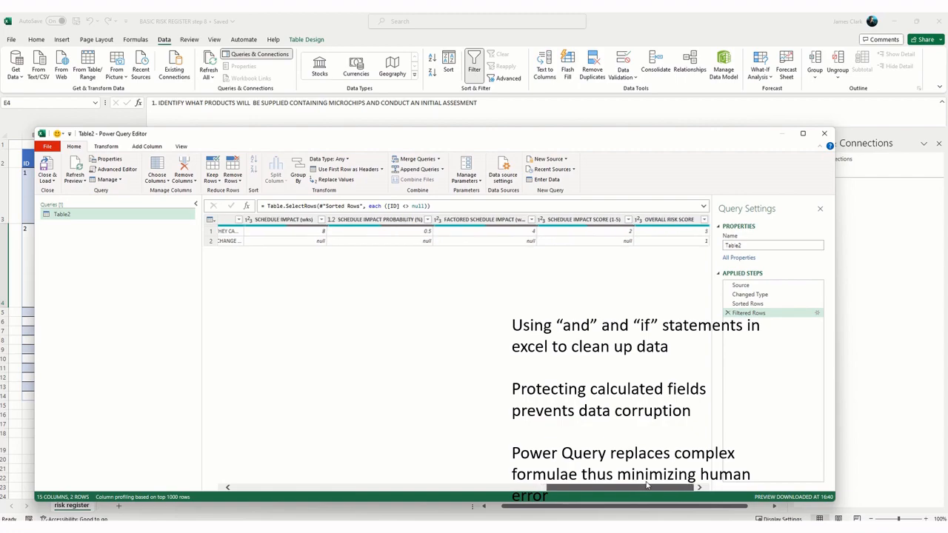
pyautogui.click(491, 220)
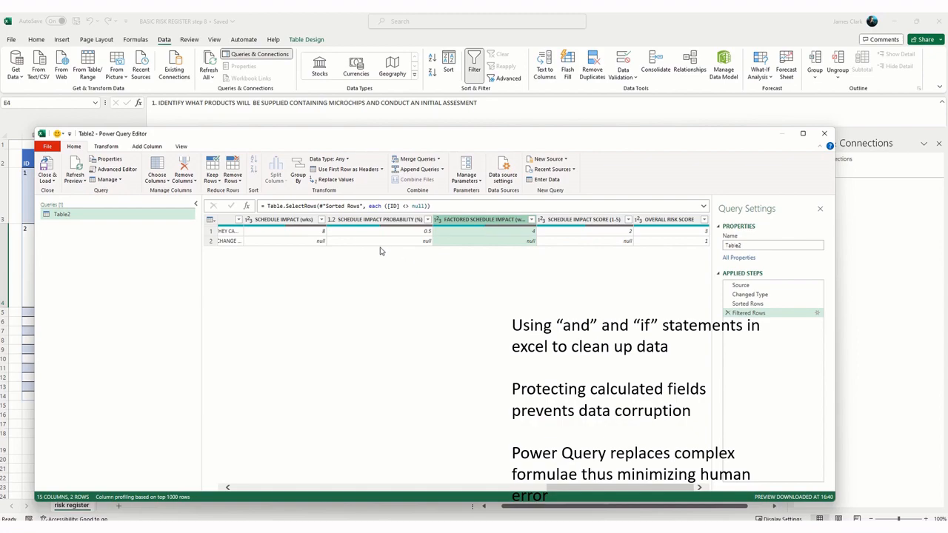
pyautogui.click(195, 182)
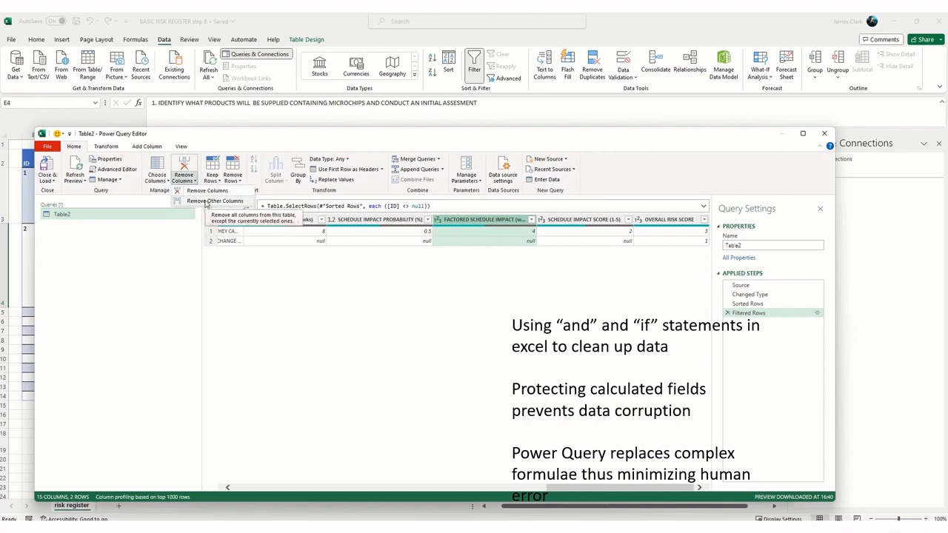
pyautogui.click(207, 203)
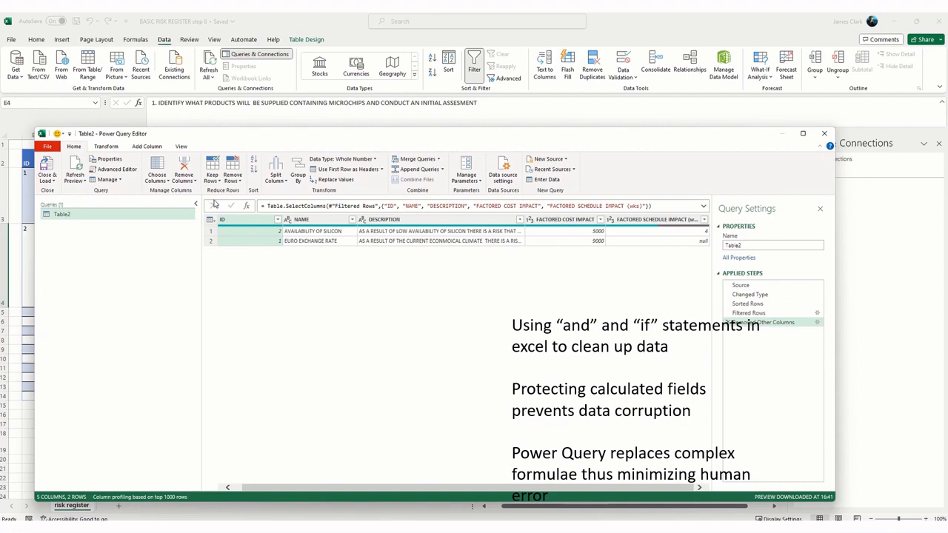
pyautogui.click(46, 168)
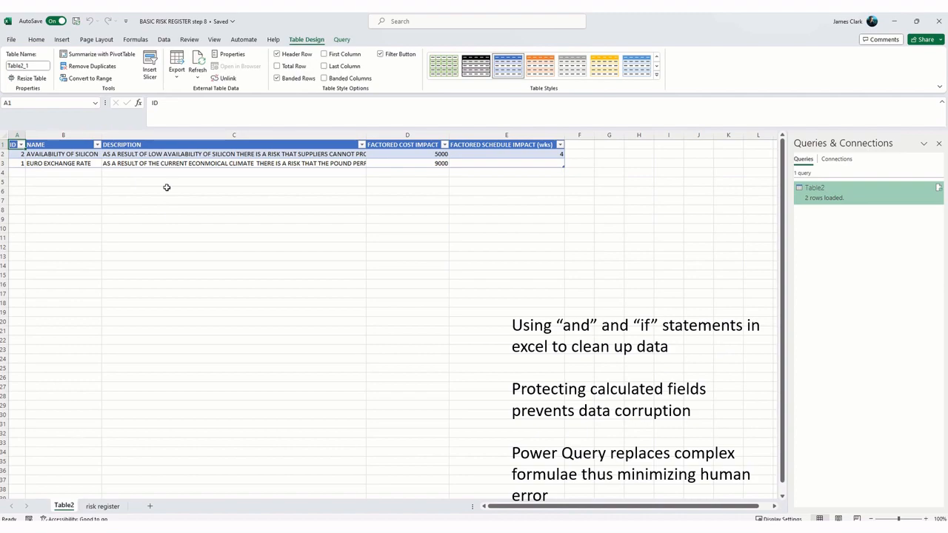
# Step: Compare the risk register sheet with the loaded query table on the Table2 sheet
pyautogui.click(103, 505)
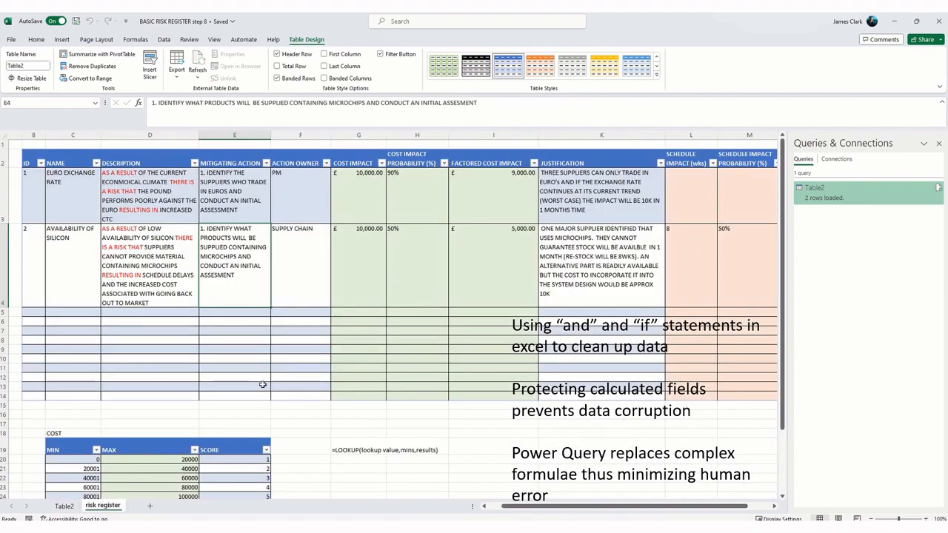
pyautogui.scroll(-1, 282, 336)
pyautogui.scroll(1, 282, 337)
pyautogui.click(64, 506)
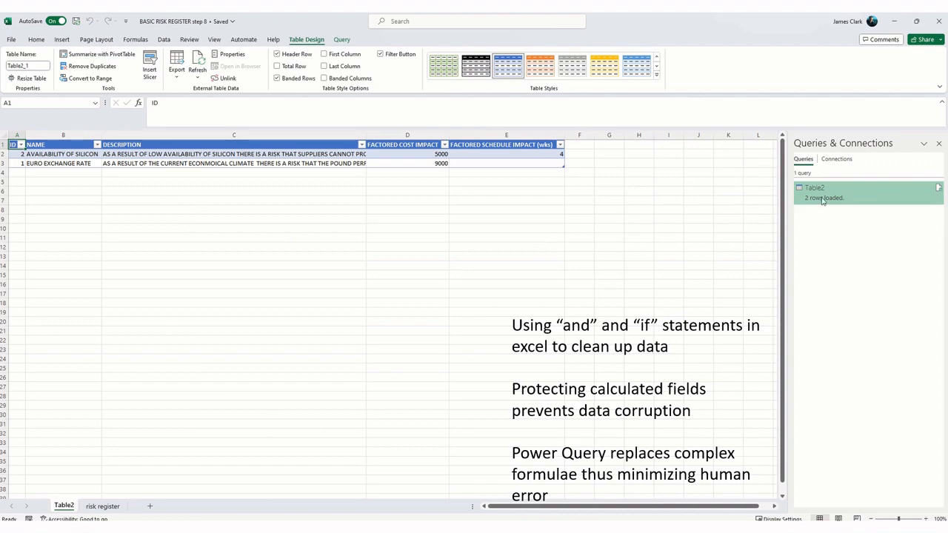
pyautogui.moveTo(840, 205)
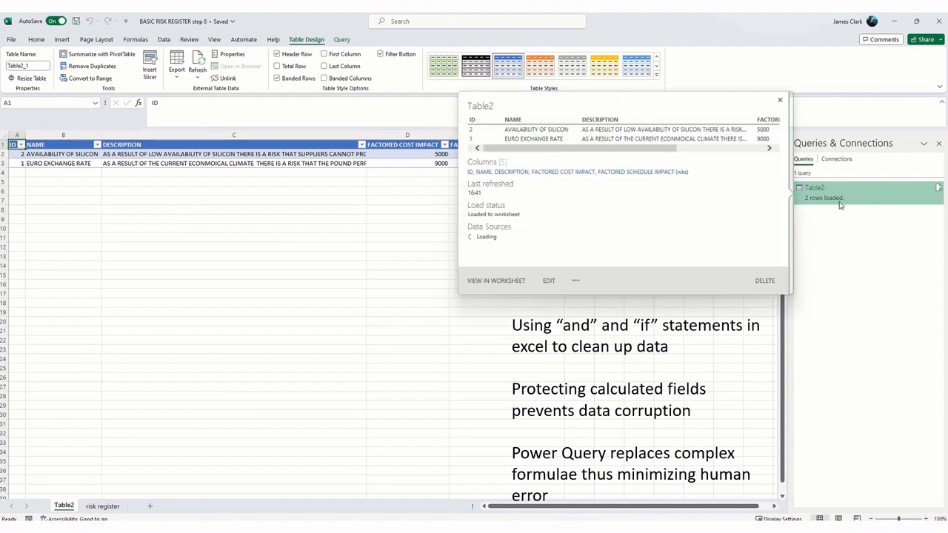
pyautogui.click(108, 506)
pyautogui.click(68, 508)
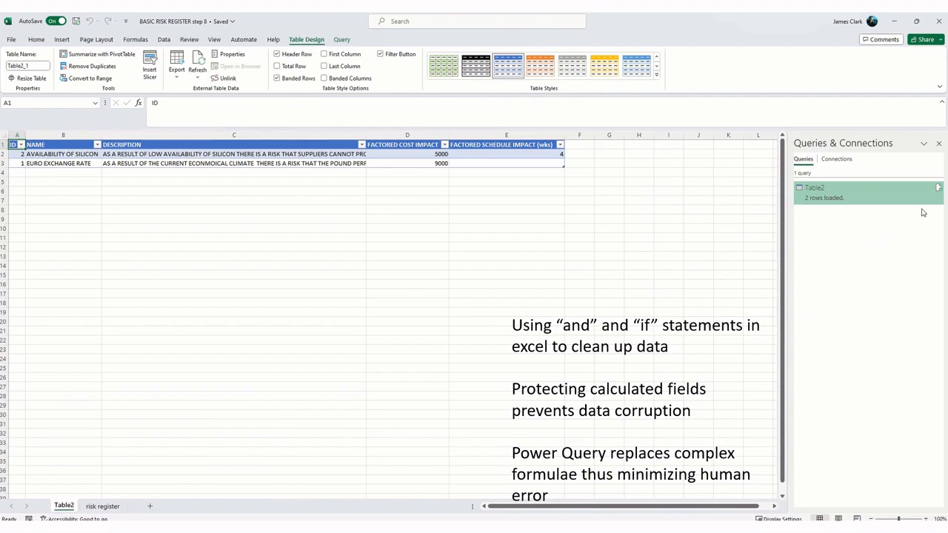
pyautogui.moveTo(941, 191)
# Step: Insert eight blank rows above the query table on the Table2 sheet
pyautogui.rightClick(4, 146)
pyautogui.click(45, 240)
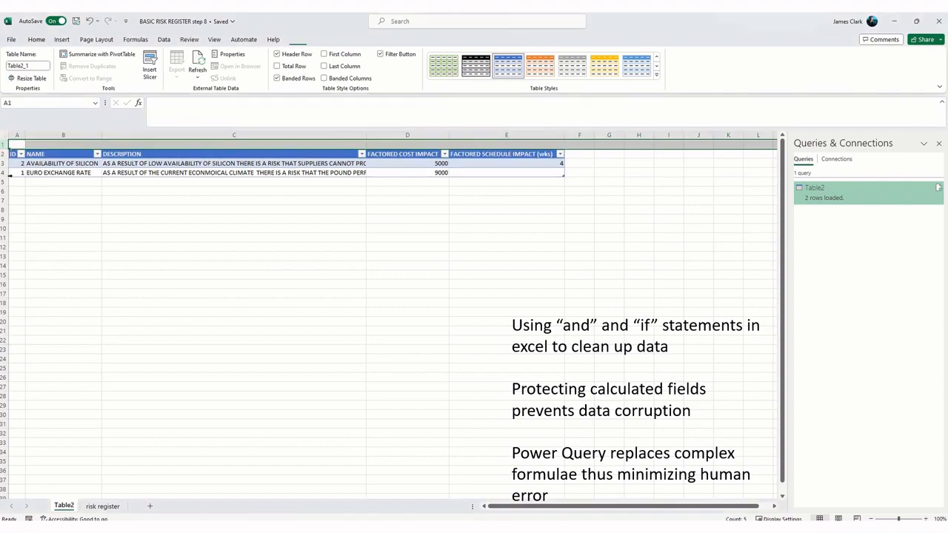
pyautogui.rightClick(3, 146)
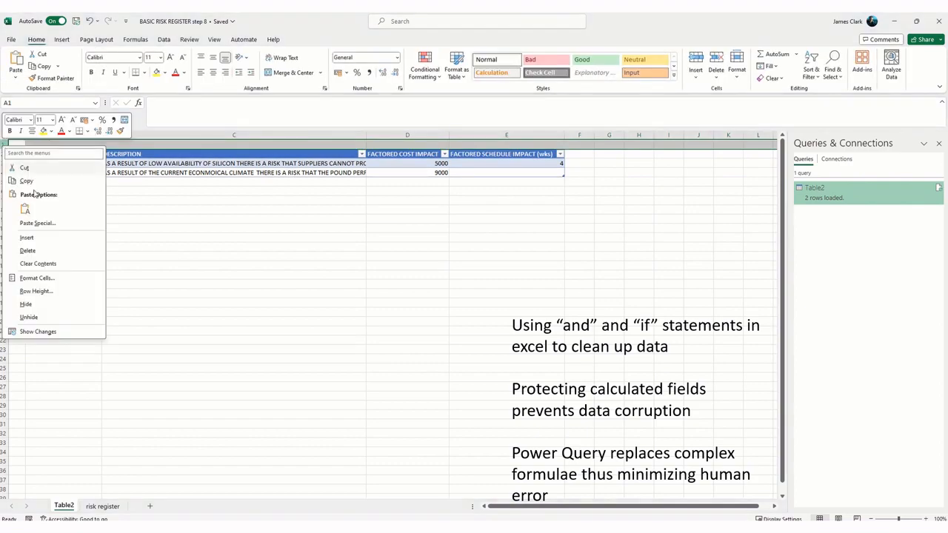
pyautogui.click(30, 238)
pyautogui.moveTo(3, 147); pyautogui.dragTo(3, 154)
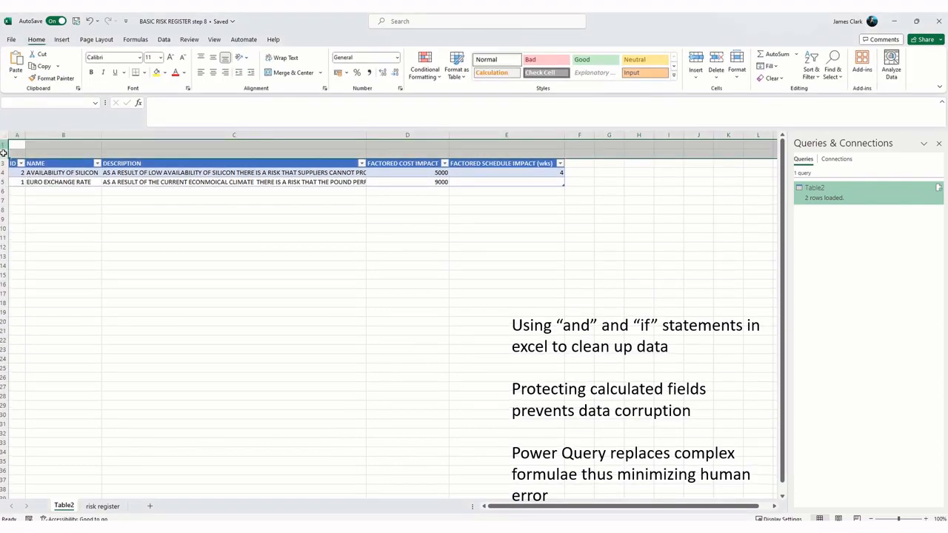
pyautogui.rightClick(3, 154)
pyautogui.click(30, 241)
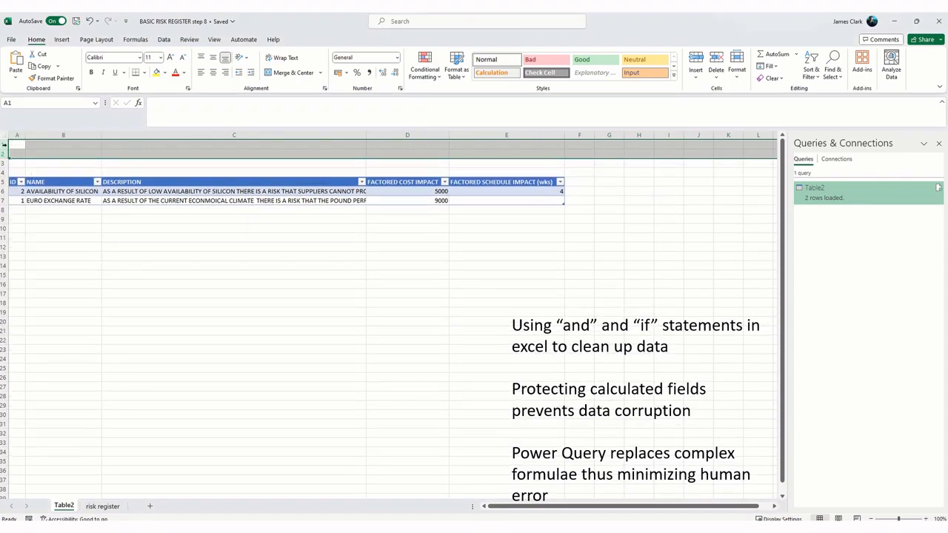
pyautogui.moveTo(3, 145); pyautogui.dragTo(4, 171)
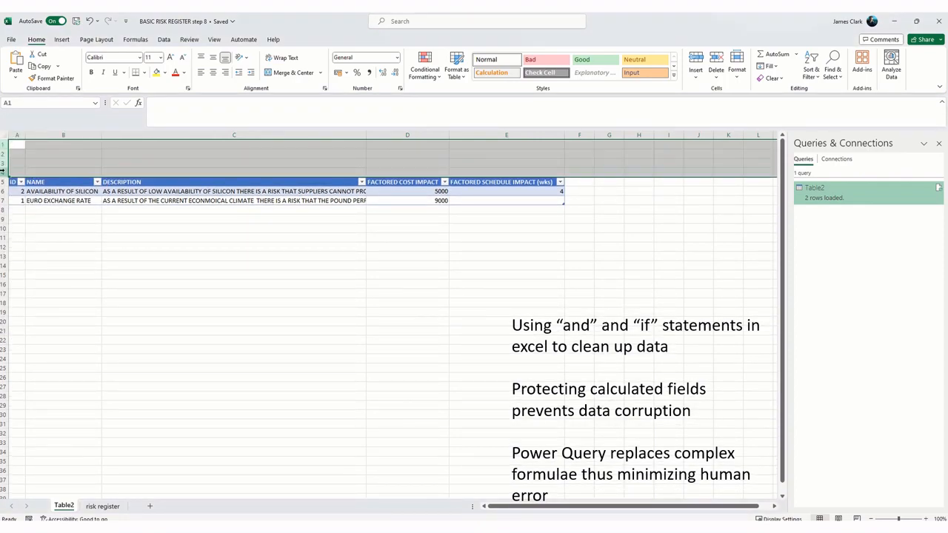
pyautogui.rightClick(4, 171)
pyautogui.click(30, 263)
pyautogui.click(281, 345)
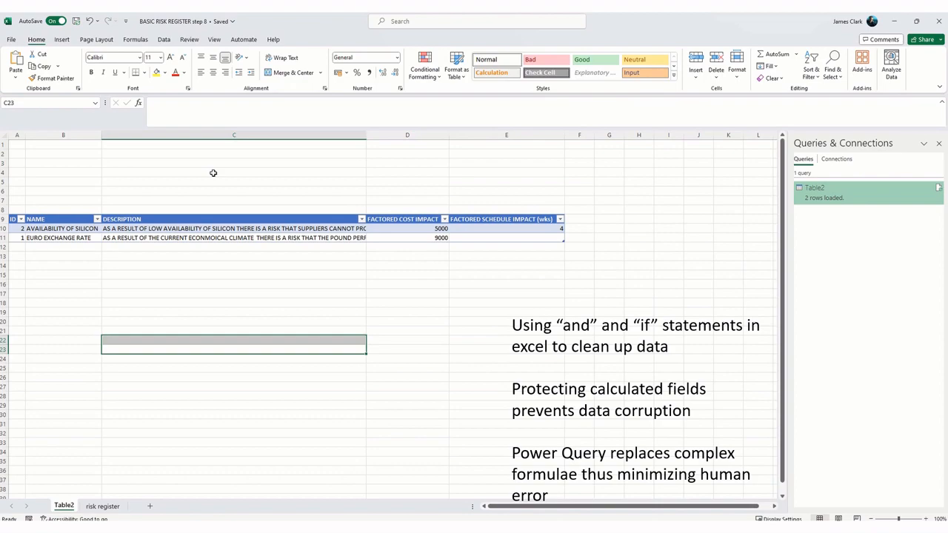
# Step: Insert the CRAFTED EDGE Project Management logo from this device over the cells, shrink it and place it above the FACTORED SCHEDULE IMPACT (wks) column
pyautogui.click(212, 154)
pyautogui.click(63, 38)
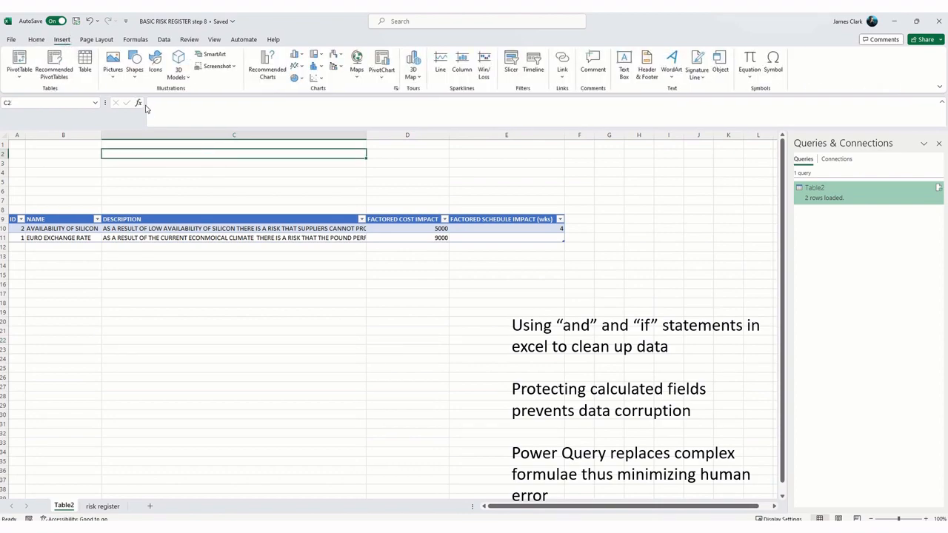
pyautogui.click(113, 68)
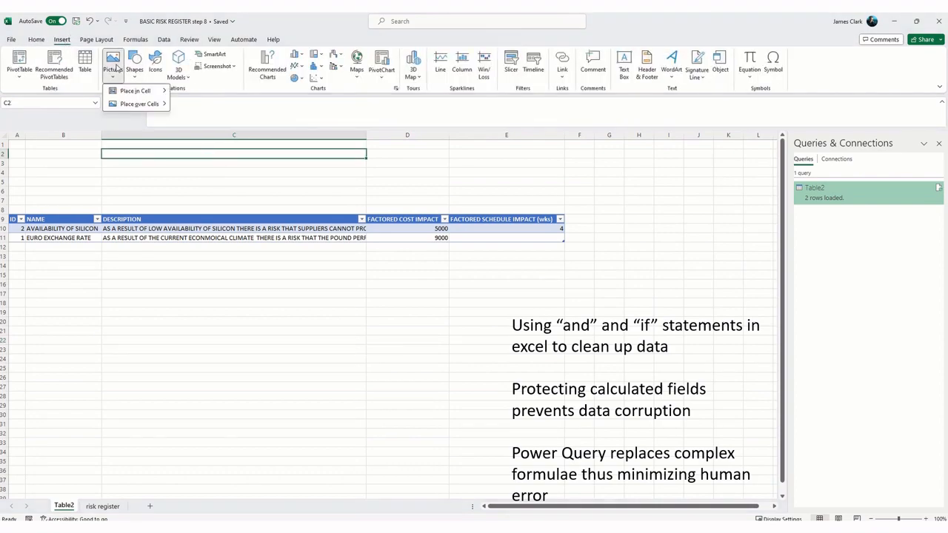
pyautogui.moveTo(139, 104)
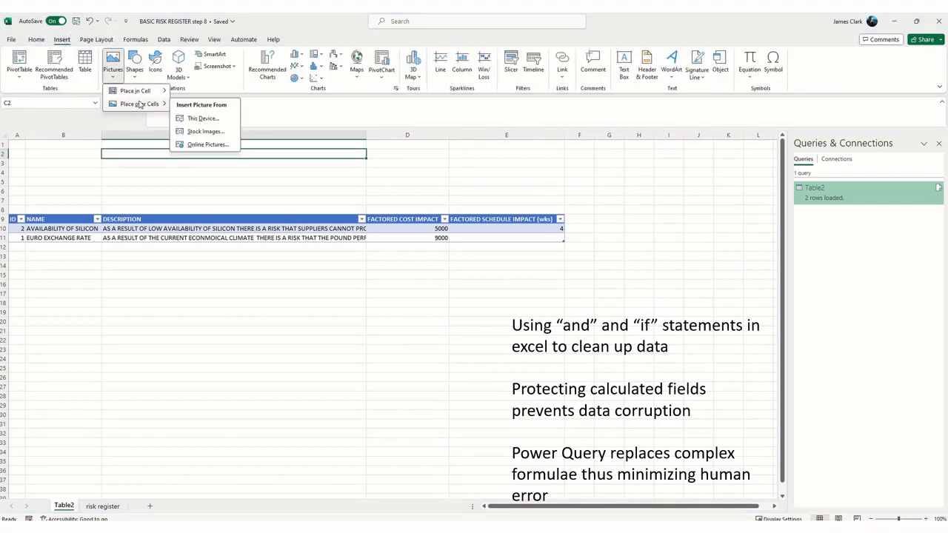
pyautogui.click(200, 119)
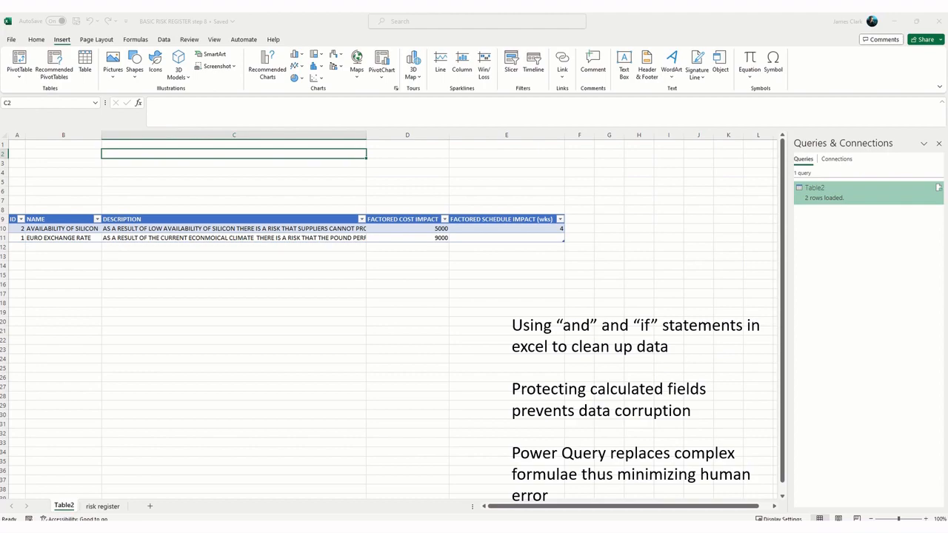
pyautogui.hotkey('ctrl', 'v')
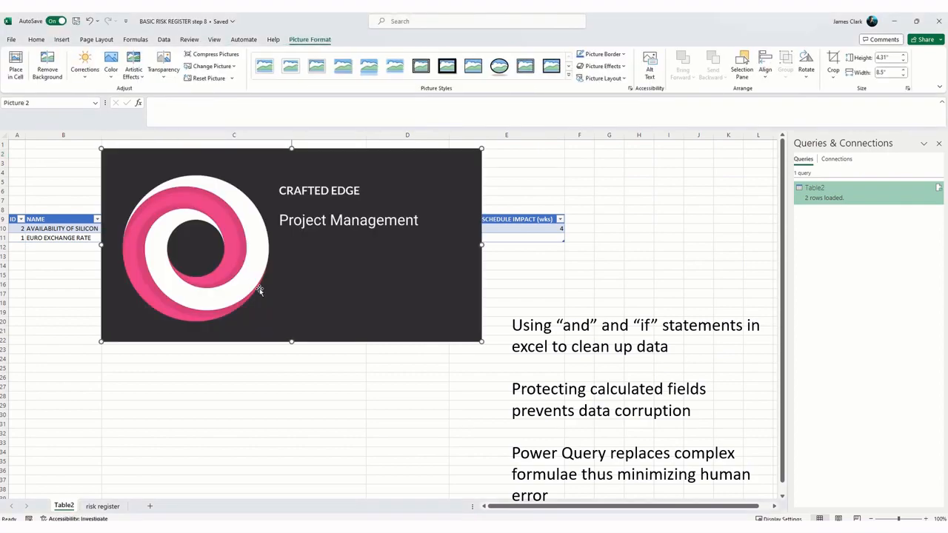
pyautogui.moveTo(481, 341); pyautogui.dragTo(538, 177)
pyautogui.click(490, 302)
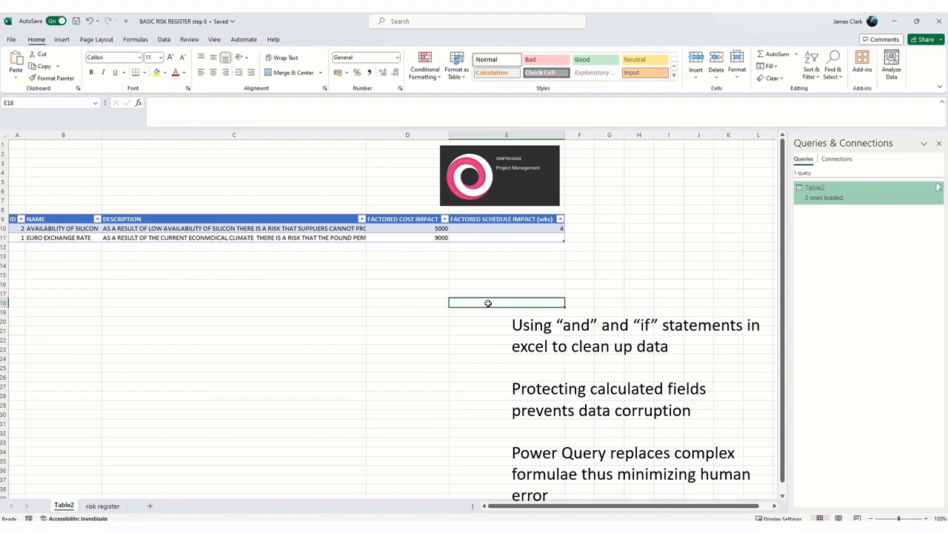
# Step: Enter the title BASIC RISK REGISTER in cell B2
pyautogui.click(66, 153)
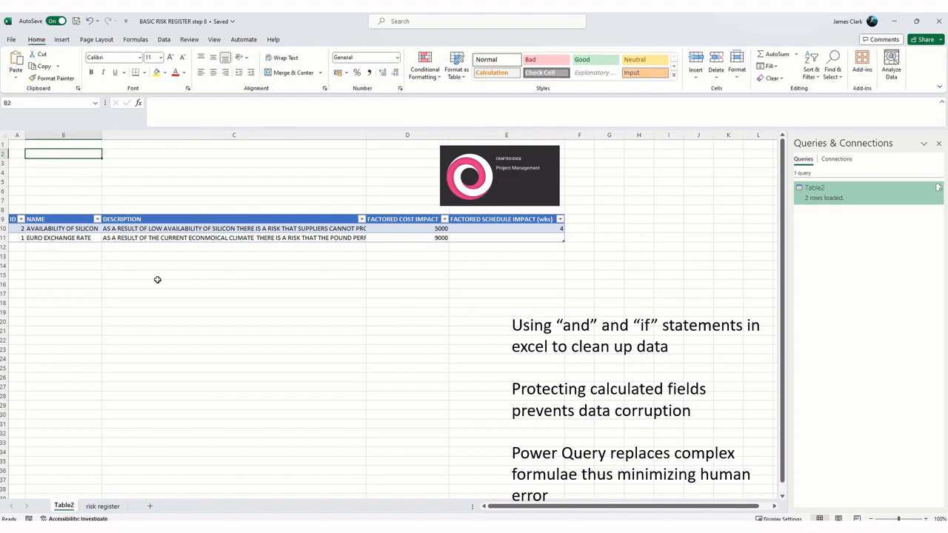
pyautogui.write('PRO')
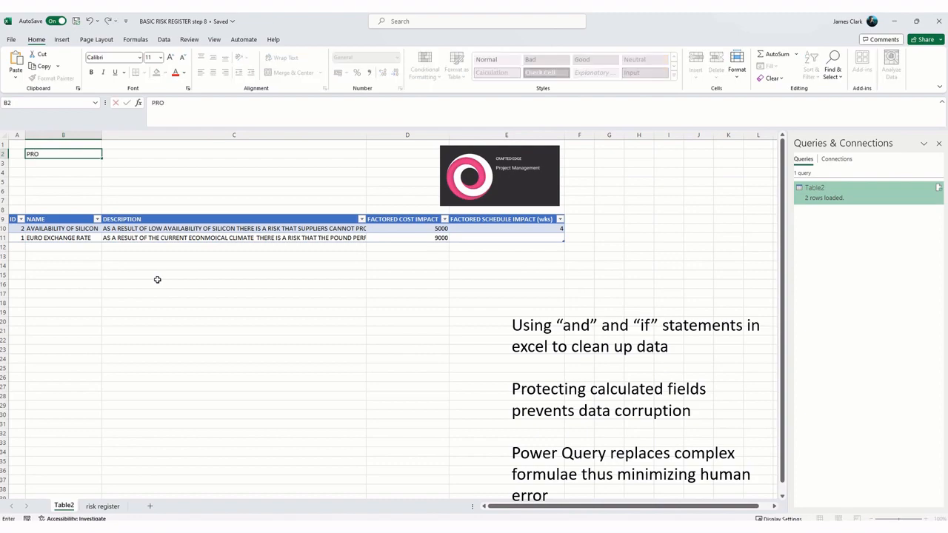
pyautogui.press('BackSpace')
pyautogui.press('BackSpace')
pyautogui.write('BASIC RISK REGISER')
pyautogui.press('BackSpace')
pyautogui.press('BackSpace')
pyautogui.write('TER')
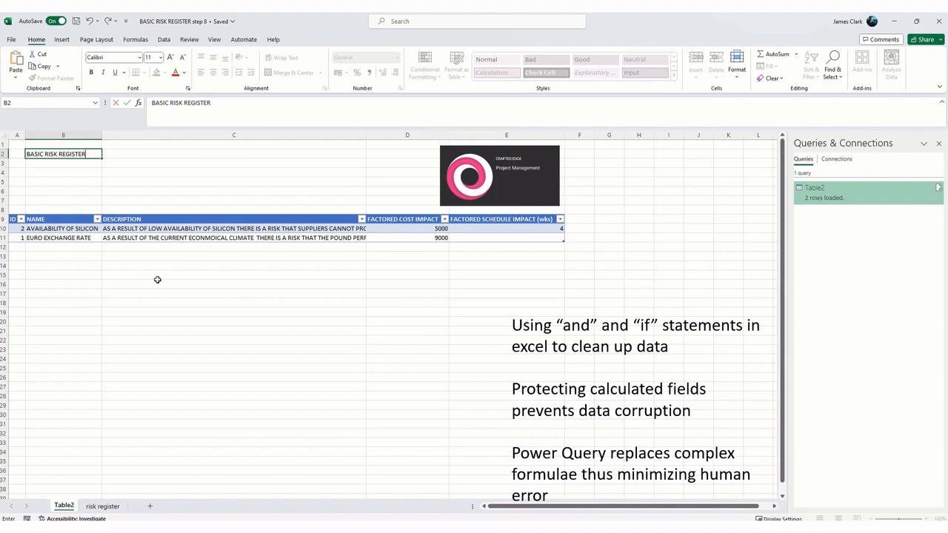
# Step: Enter the label PROJECT NAME: in cell B3 and the project name DARIOS in cell C3
pyautogui.click(62, 165)
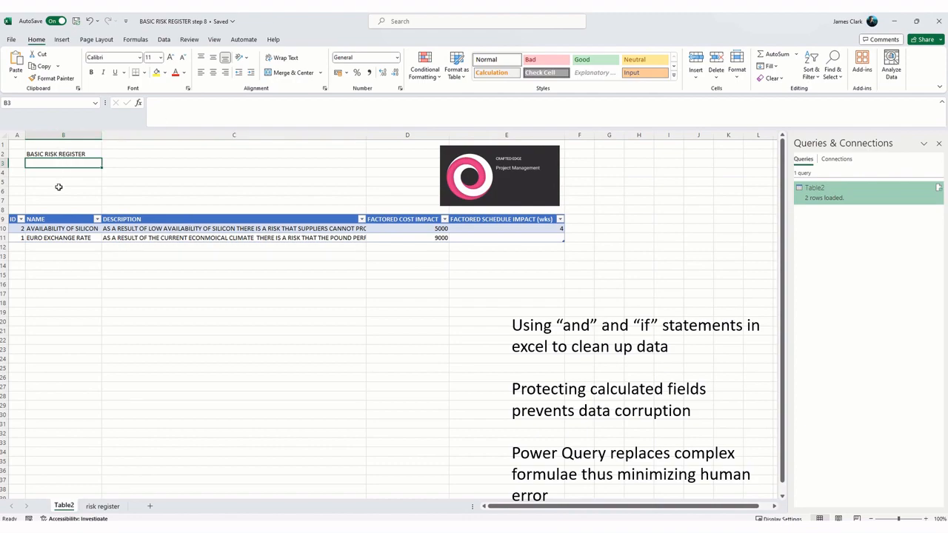
pyautogui.write('PROJ')
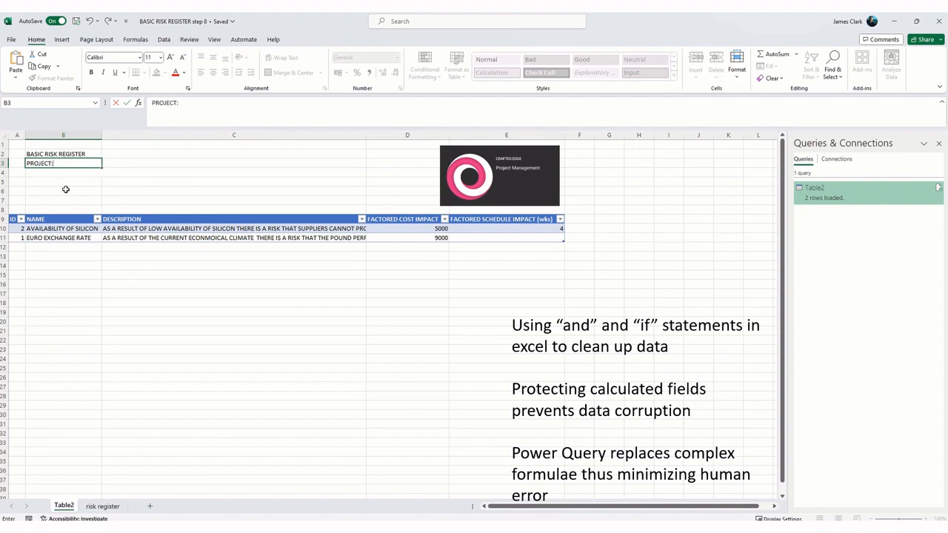
pyautogui.write('ECT NAME')
pyautogui.click(129, 161)
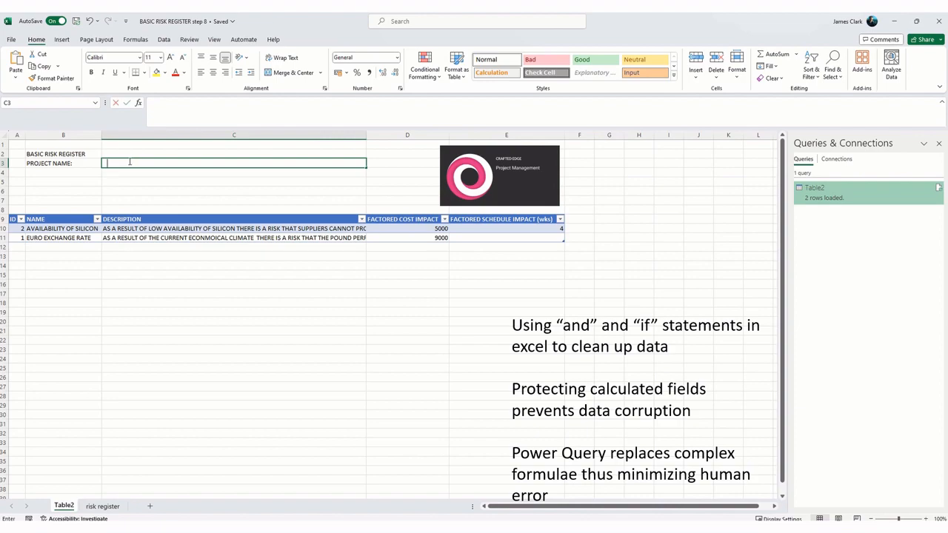
pyautogui.write('DARIOS')
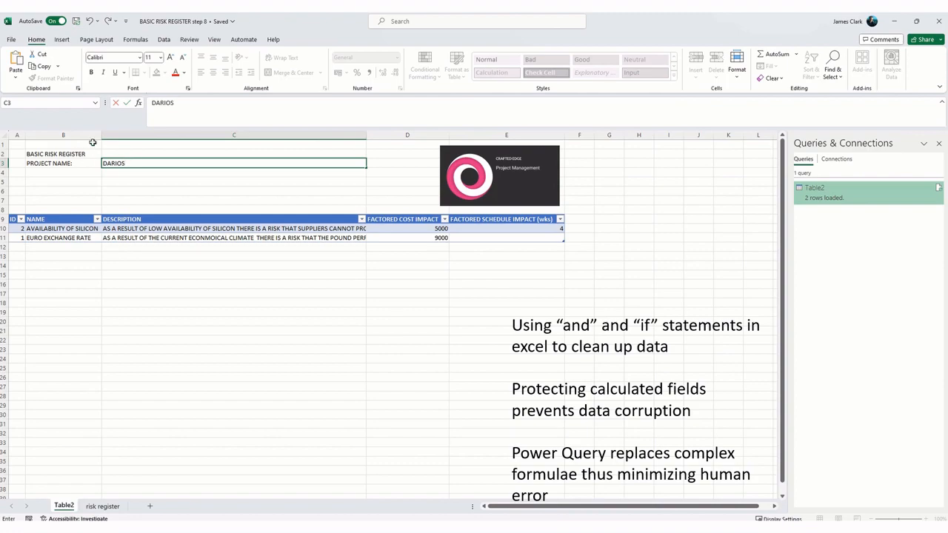
pyautogui.click(62, 173)
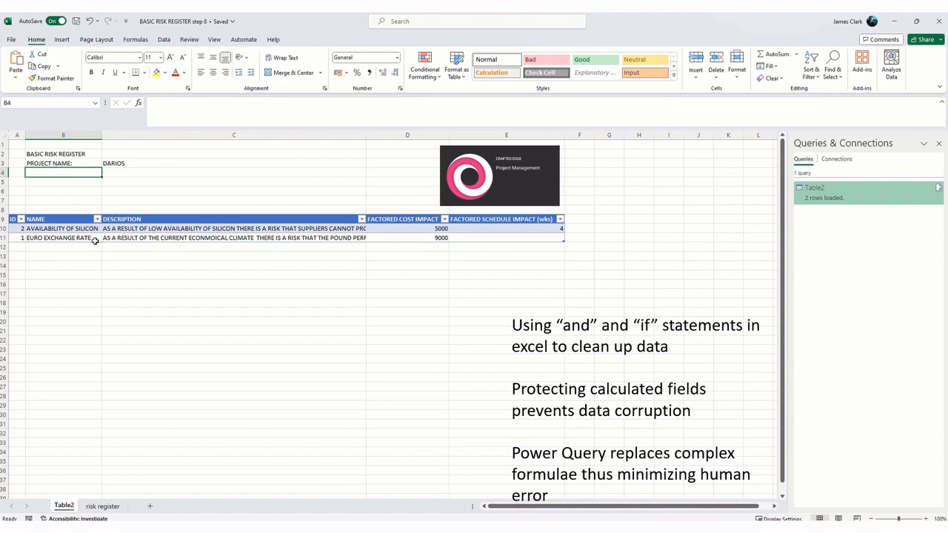
pyautogui.click(65, 190)
pyautogui.click(65, 181)
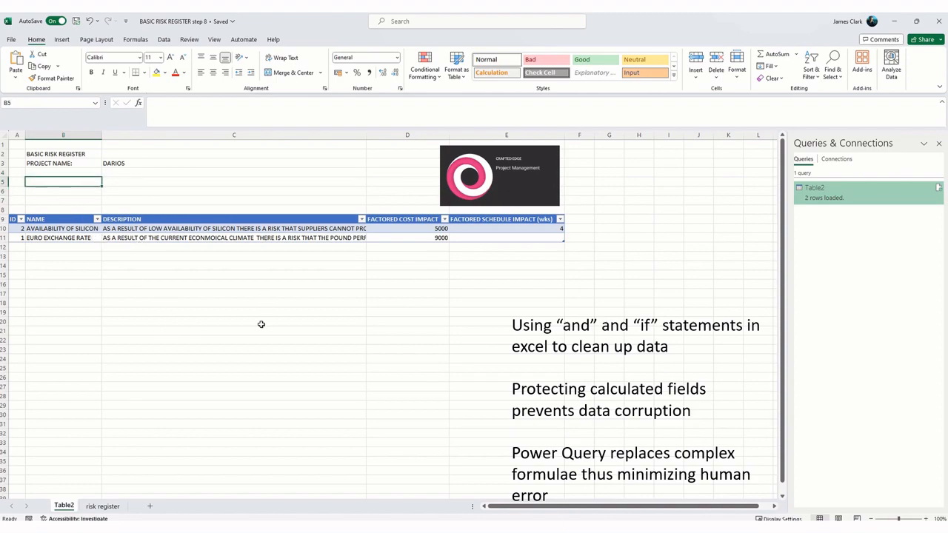
# Step: Enter the label COST IMPACT in cell B5 and the label SCHEDULE IMPACT in cell B6
pyautogui.write('COST IMP')
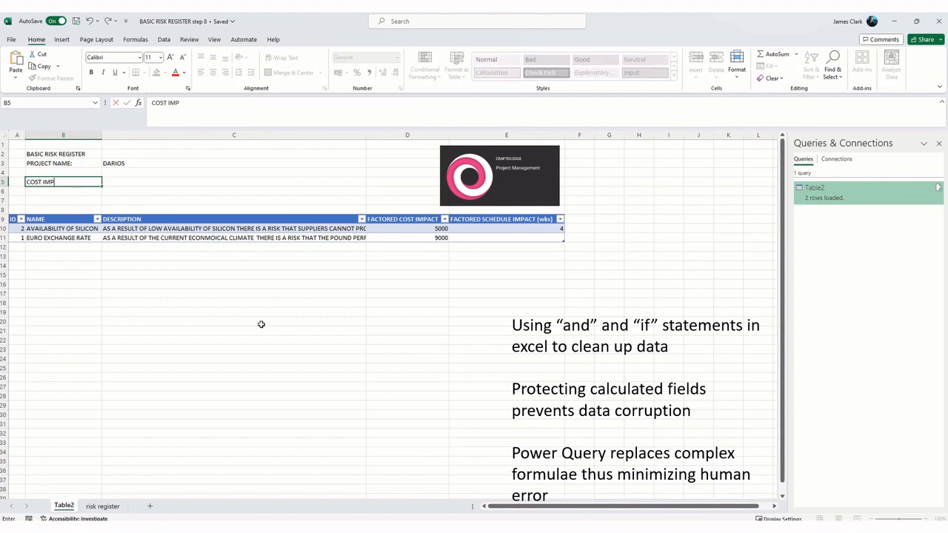
pyautogui.press('BackSpace')
pyautogui.press('BackSpace')
pyautogui.press('BackSpace')
pyautogui.press('BackSpace')
pyautogui.press('BackSpace')
pyautogui.press('BackSpace')
pyautogui.press('BackSpace')
pyautogui.press('BackSpace')
pyautogui.press('BackSpace')
pyautogui.write('COST IMP')
pyautogui.press('Return')
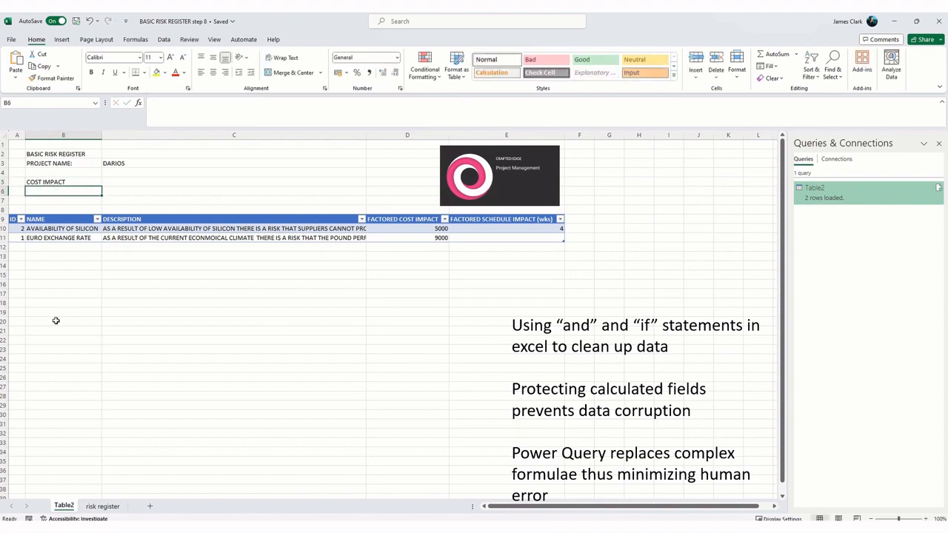
pyautogui.write('SCHEDULE')
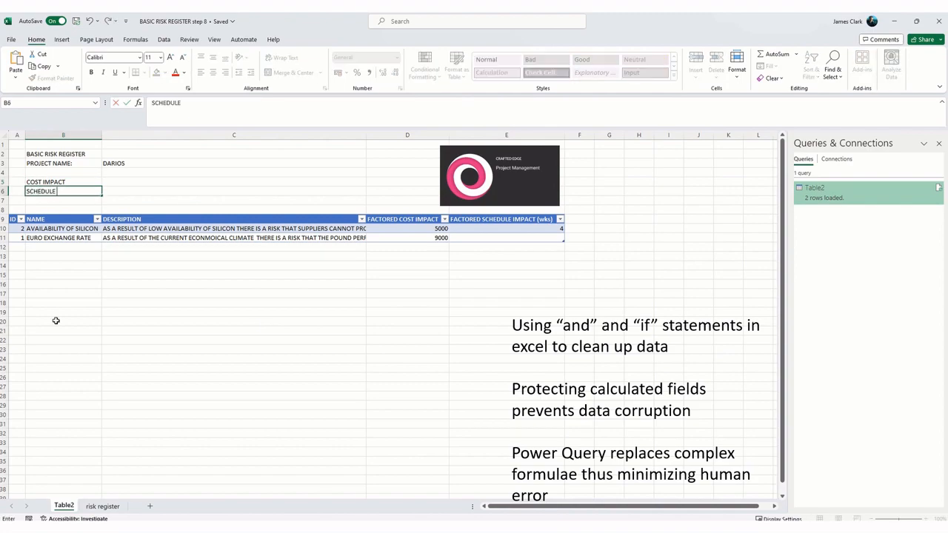
pyautogui.write(' IMPACT')
pyautogui.click(155, 304)
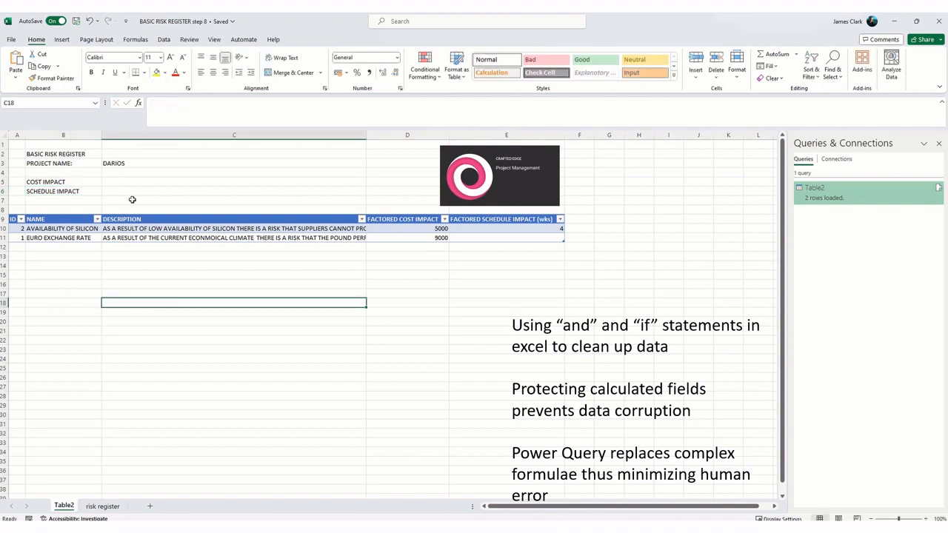
# Step: Total the FACTORED COST IMPACT column in C5 and the FACTORED SCHEDULE IMPACT (wks) column in C6 with SUM formulas
pyautogui.click(124, 180)
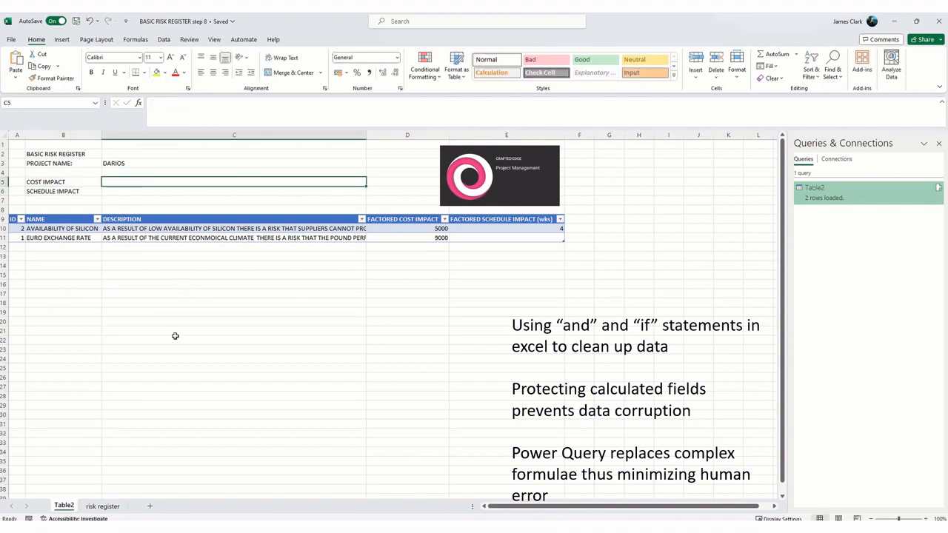
pyautogui.write('=SUM(')
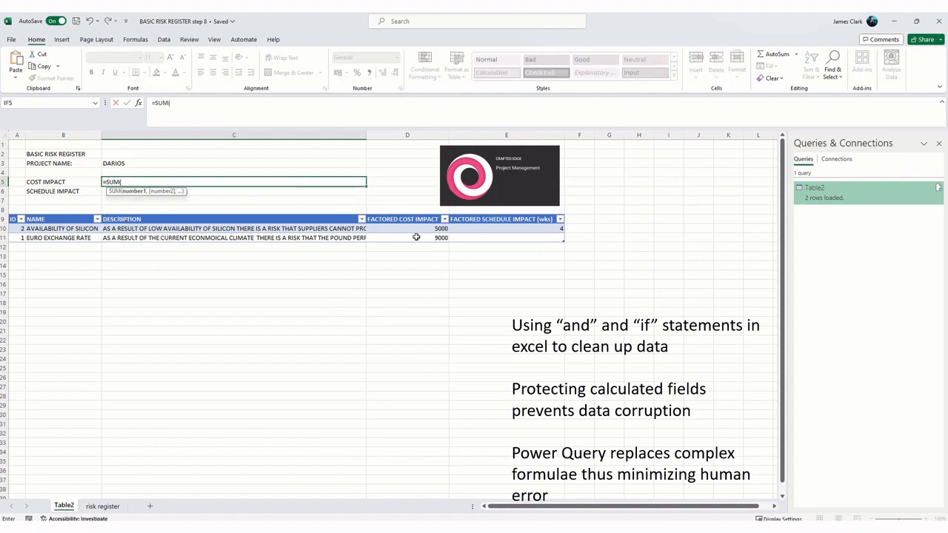
pyautogui.moveTo(416, 231); pyautogui.dragTo(413, 238)
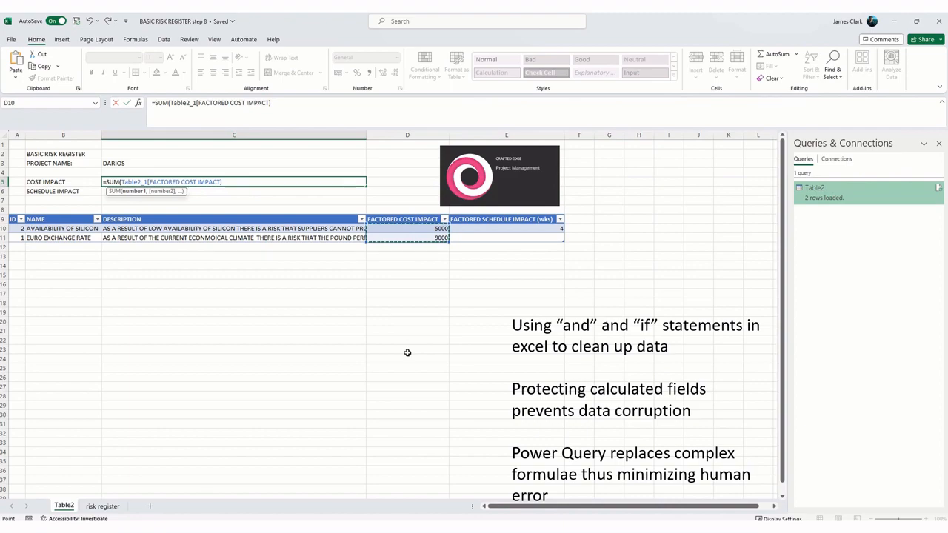
pyautogui.press('Return')
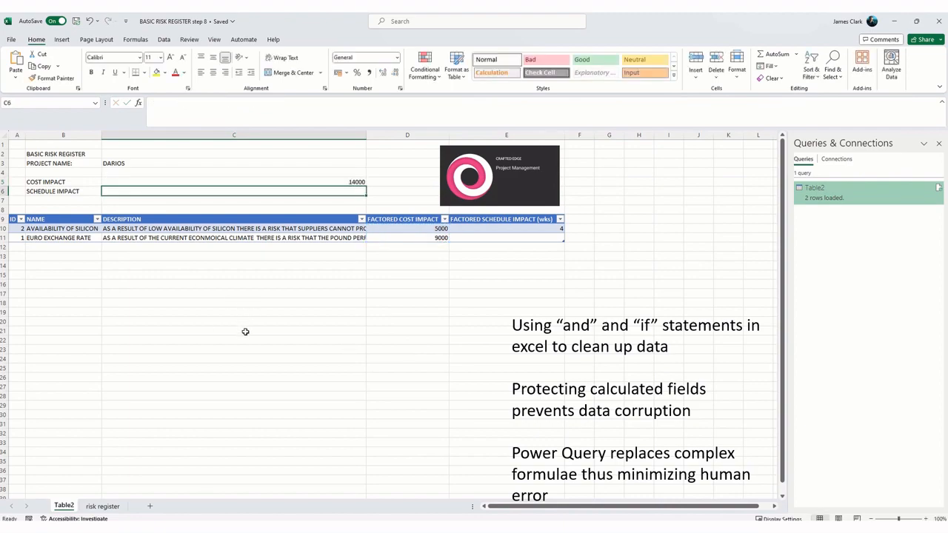
pyautogui.write('=SUM(')
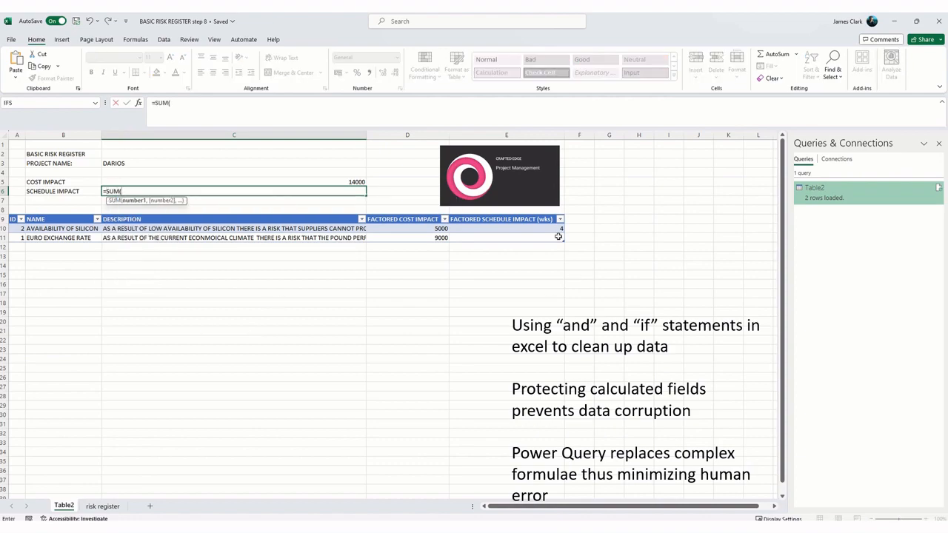
pyautogui.moveTo(543, 230); pyautogui.dragTo(535, 240)
pyautogui.press('Return')
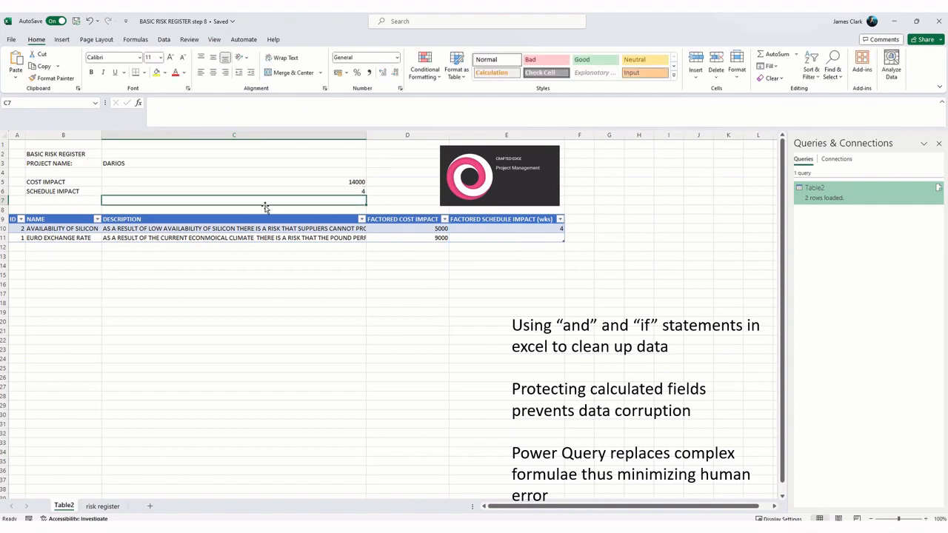
# Step: Left-align the cost and schedule impact totals in cells C5:C6
pyautogui.moveTo(259, 182); pyautogui.dragTo(256, 191)
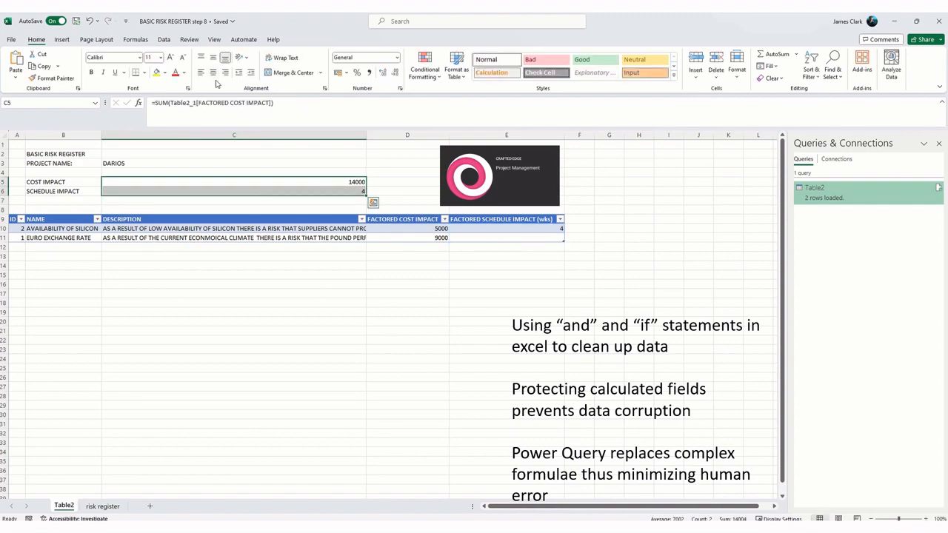
pyautogui.click(201, 72)
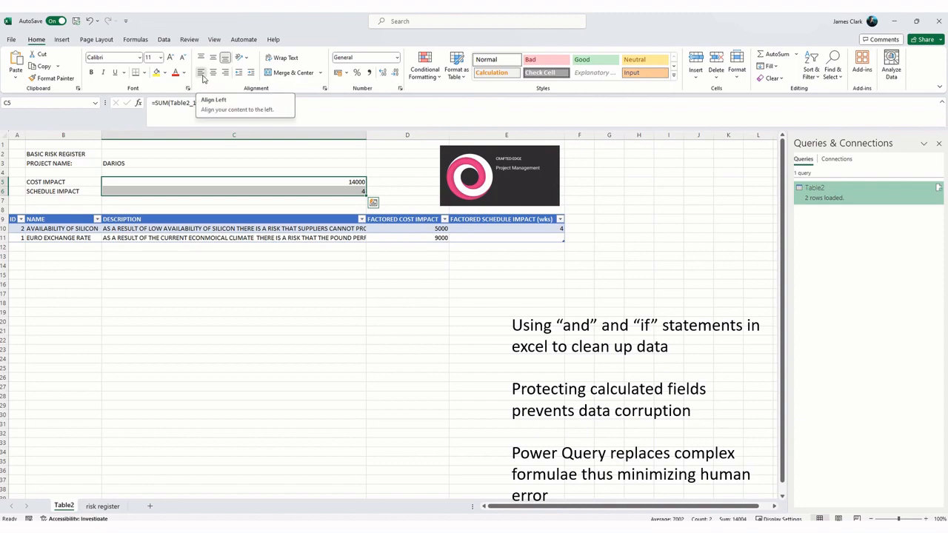
pyautogui.click(190, 318)
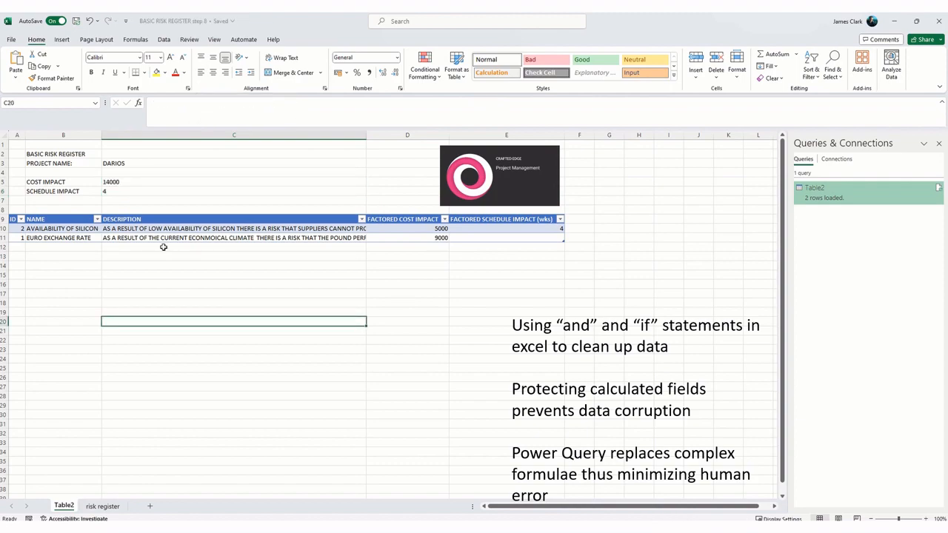
# Step: Format the cost impact total in cell C5 as Currency
pyautogui.click(131, 181)
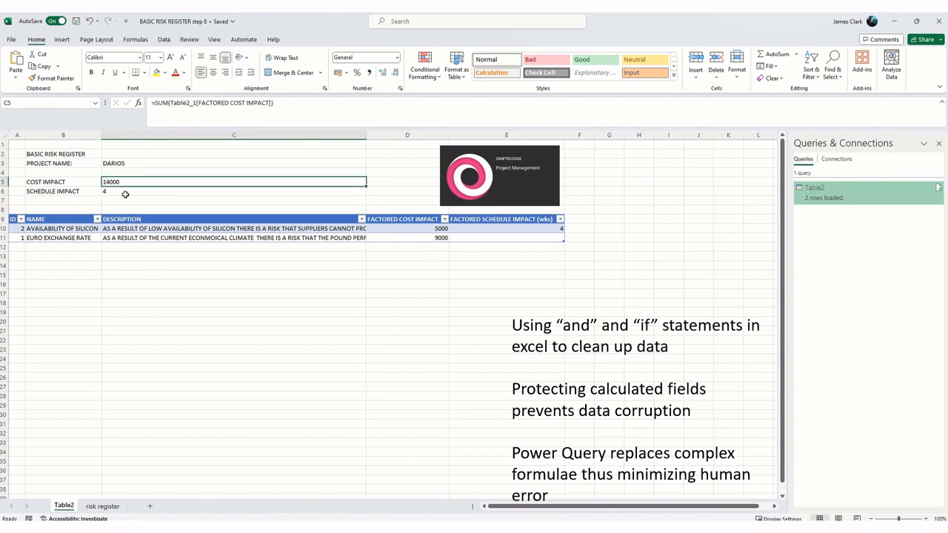
pyautogui.click(338, 72)
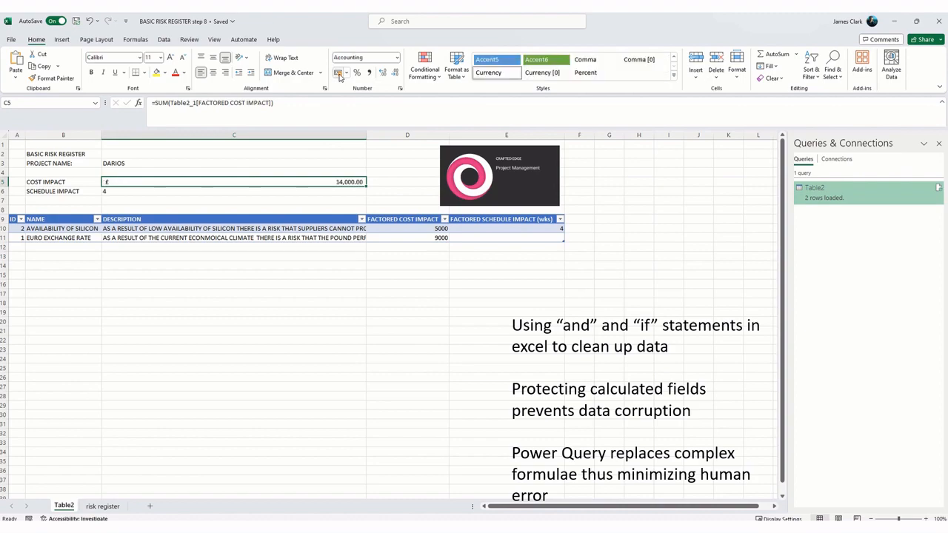
pyautogui.click(397, 60)
pyautogui.click(383, 117)
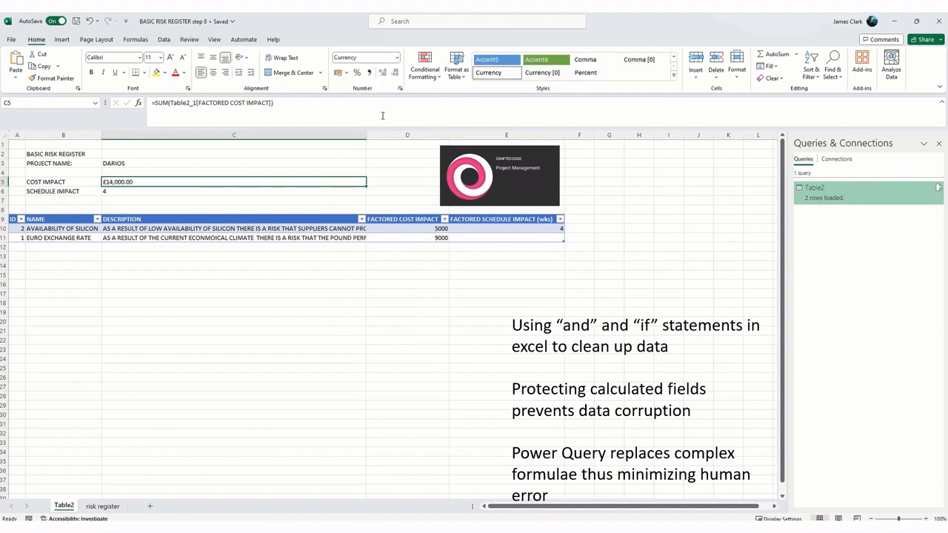
# Step: Apply a custom number format to the schedule impact total in C6, using 0 followed by the quoted text "weeks"
pyautogui.click(129, 191)
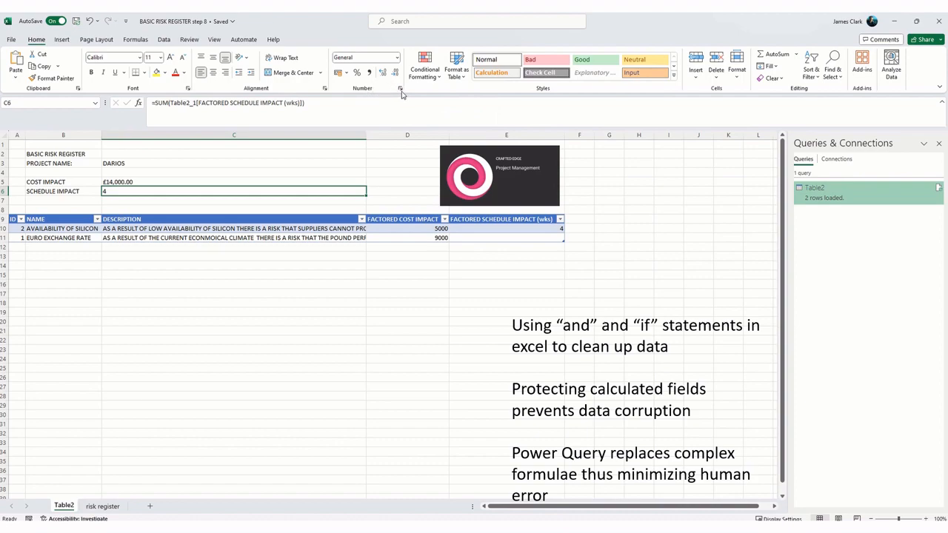
pyautogui.click(400, 89)
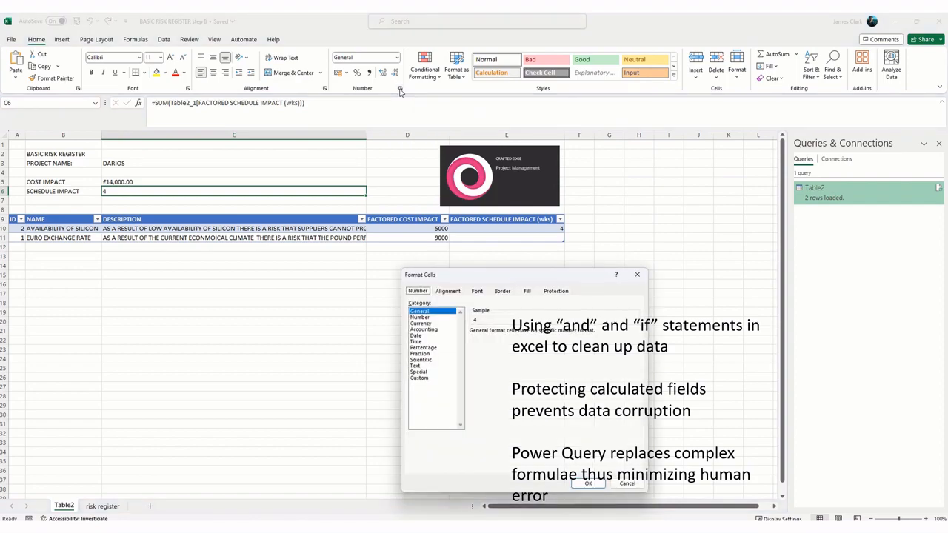
pyautogui.click(428, 379)
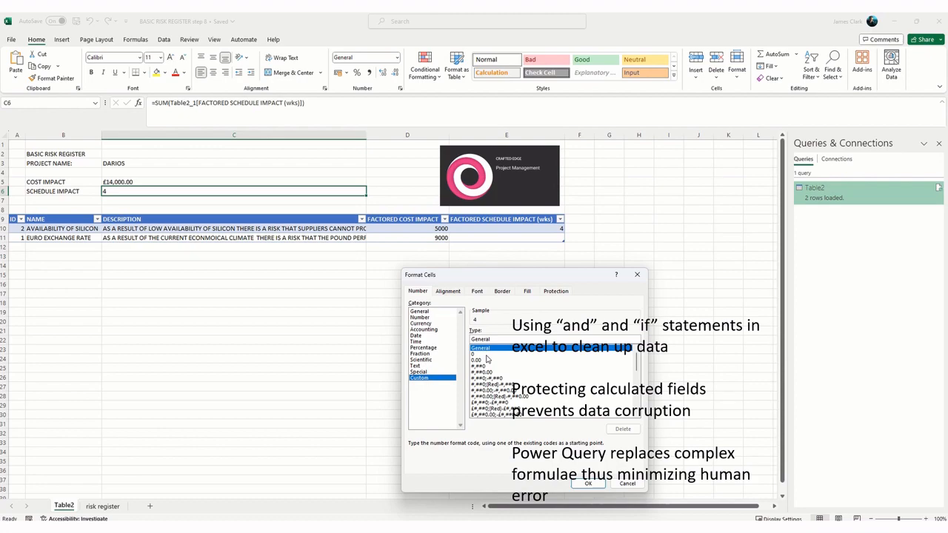
pyautogui.click(486, 355)
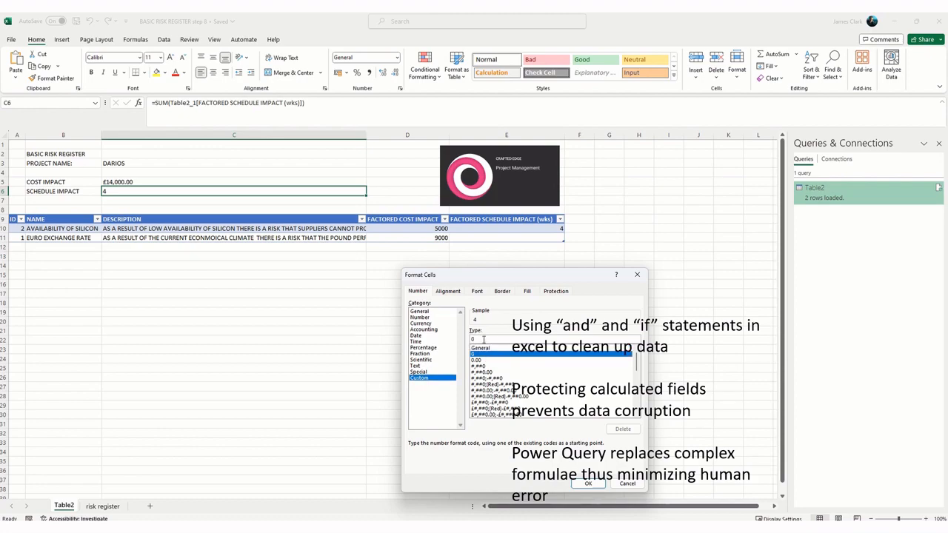
pyautogui.click(484, 340)
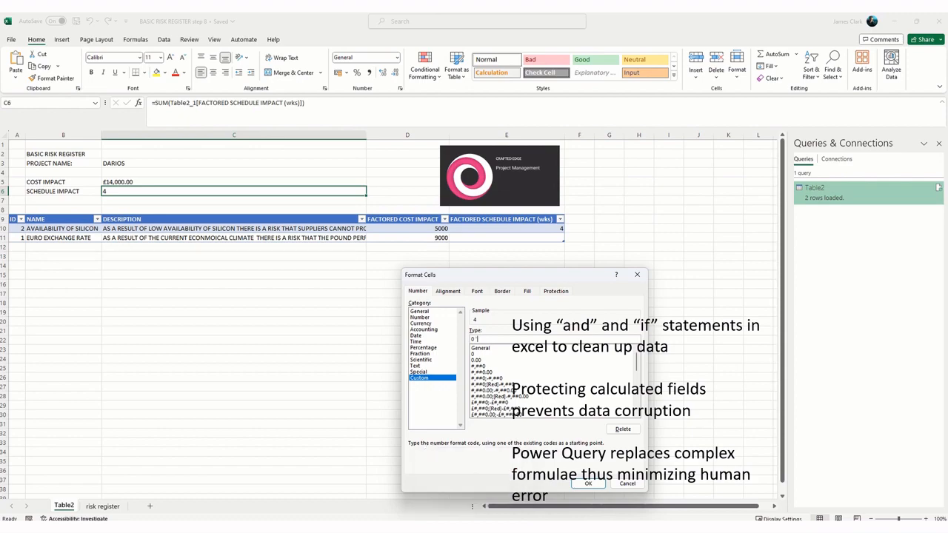
pyautogui.write('"W')
pyautogui.press('Return')
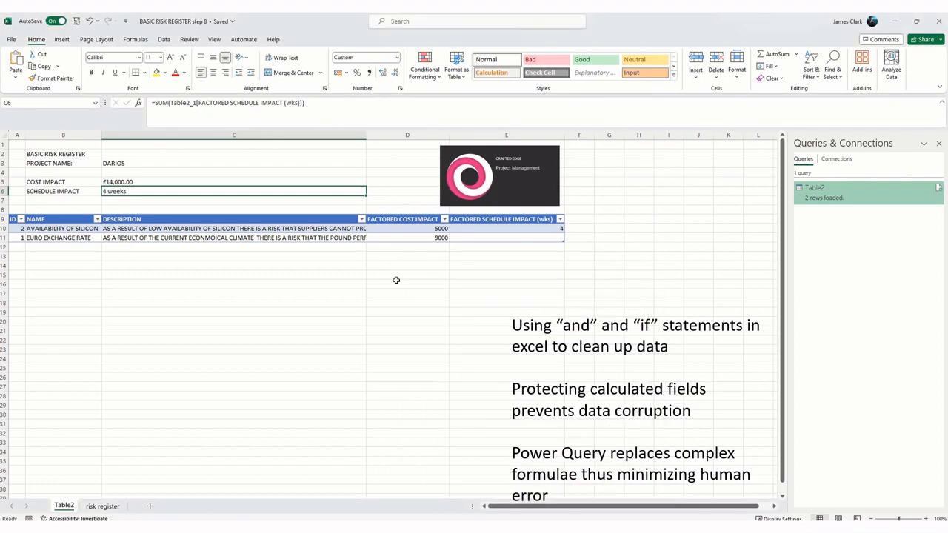
# Step: Increase the font size of the impact totals in C5:C6 to 16 and make them bold
pyautogui.click(149, 202)
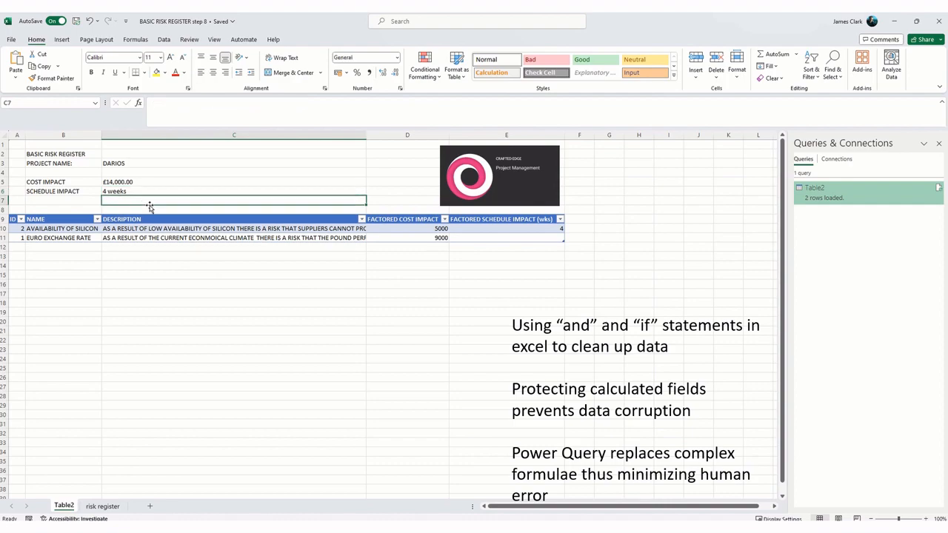
pyautogui.moveTo(135, 181); pyautogui.dragTo(135, 191)
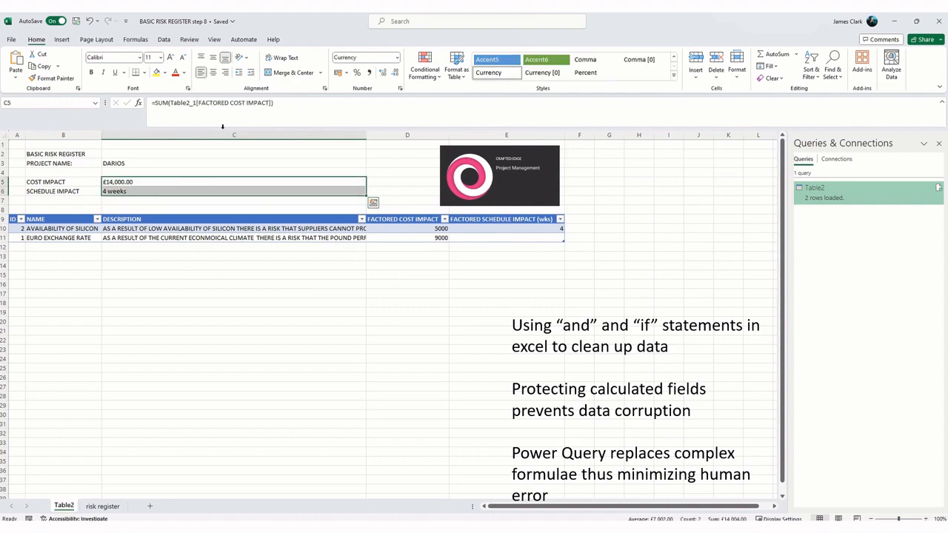
pyautogui.click(170, 57)
pyautogui.click(170, 57)
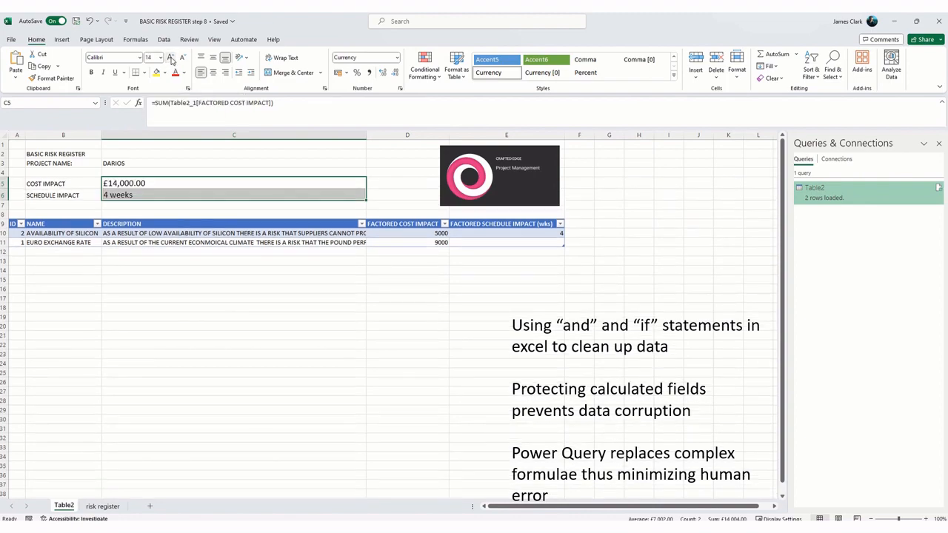
pyautogui.click(170, 58)
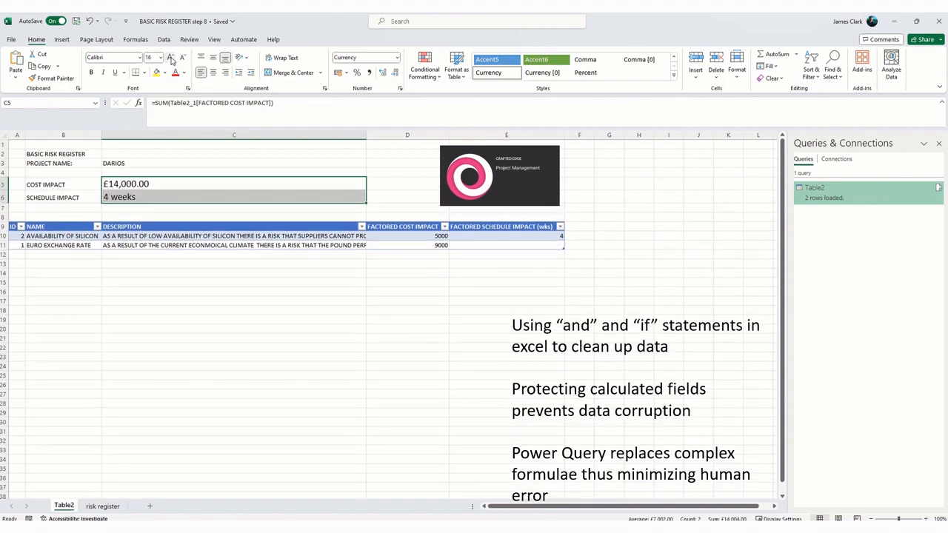
pyautogui.click(92, 72)
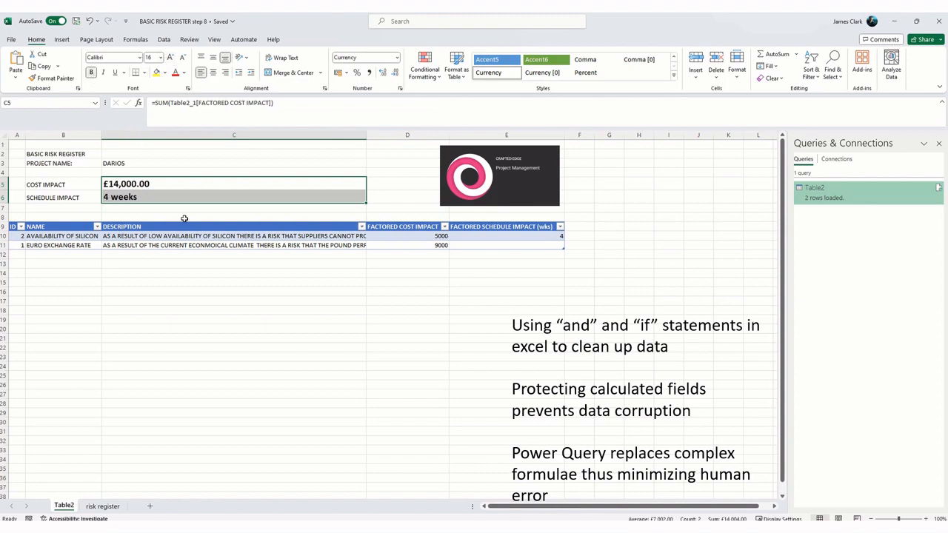
# Step: Increase the font size of the project name in cell C3 to 16 and make it bold
pyautogui.click(134, 163)
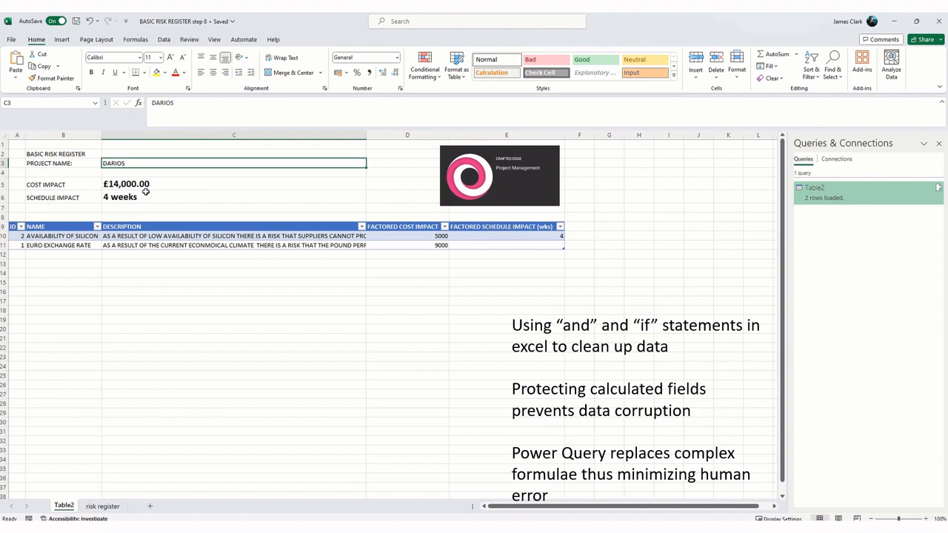
pyautogui.click(144, 184)
pyautogui.click(140, 163)
pyautogui.click(171, 58)
pyautogui.click(171, 57)
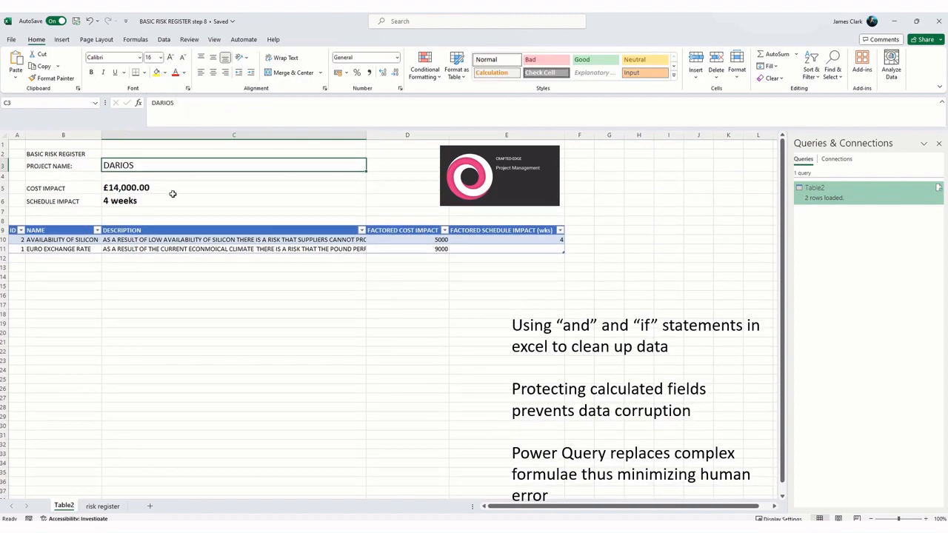
pyautogui.click(91, 72)
pyautogui.click(199, 323)
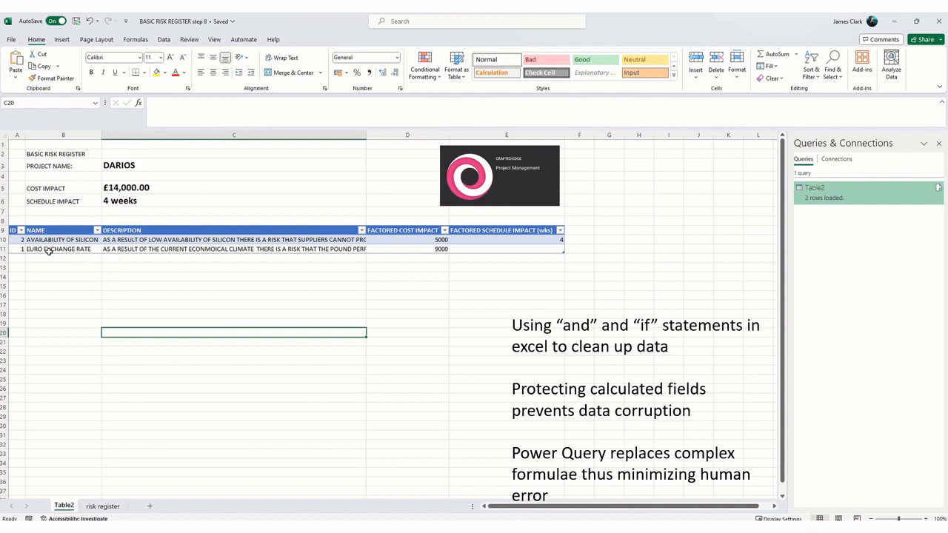
# Step: Increase the height of table rows 10 and 11 and wrap the description text in cell C10
pyautogui.moveTo(6, 245); pyautogui.dragTo(6, 286)
pyautogui.click(201, 325)
pyautogui.click(176, 255)
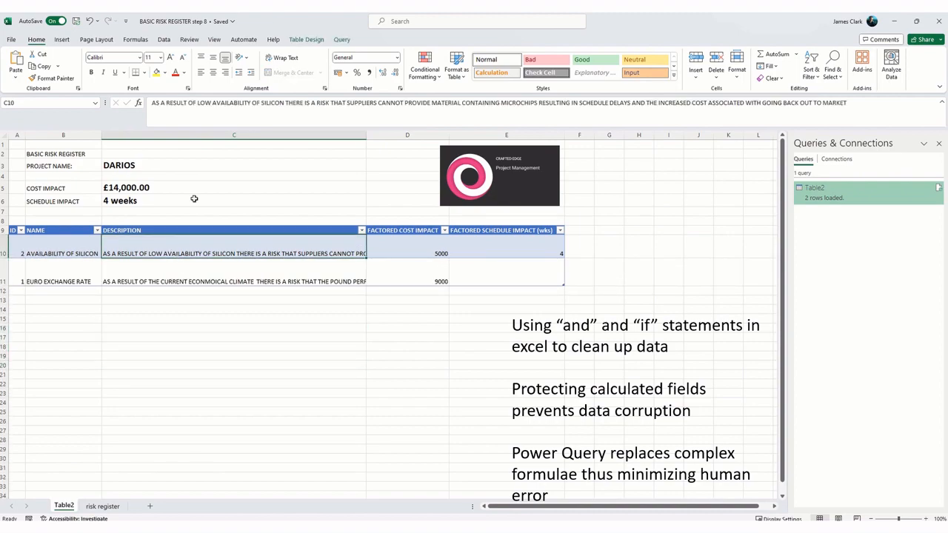
pyautogui.click(285, 58)
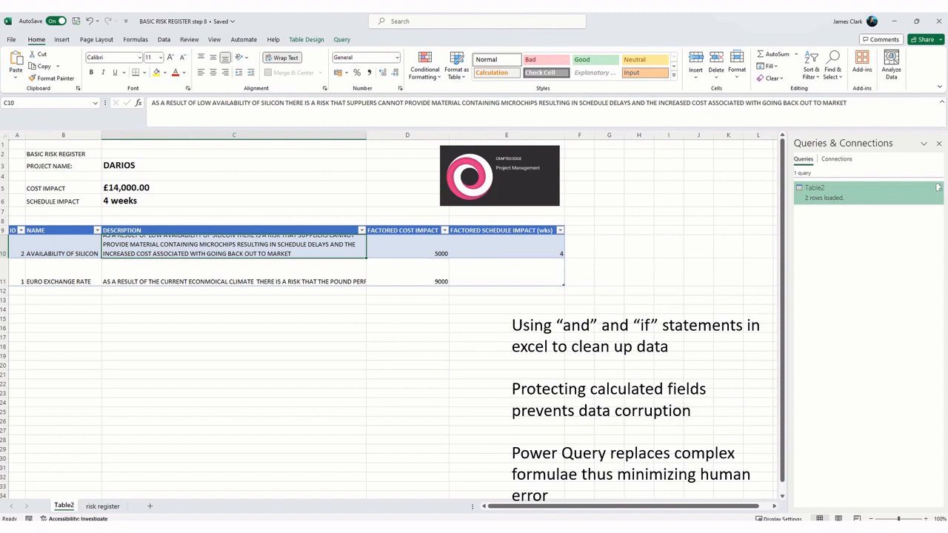
# Step: Autofit the row heights across the entire Table2 sheet
pyautogui.click(3, 138)
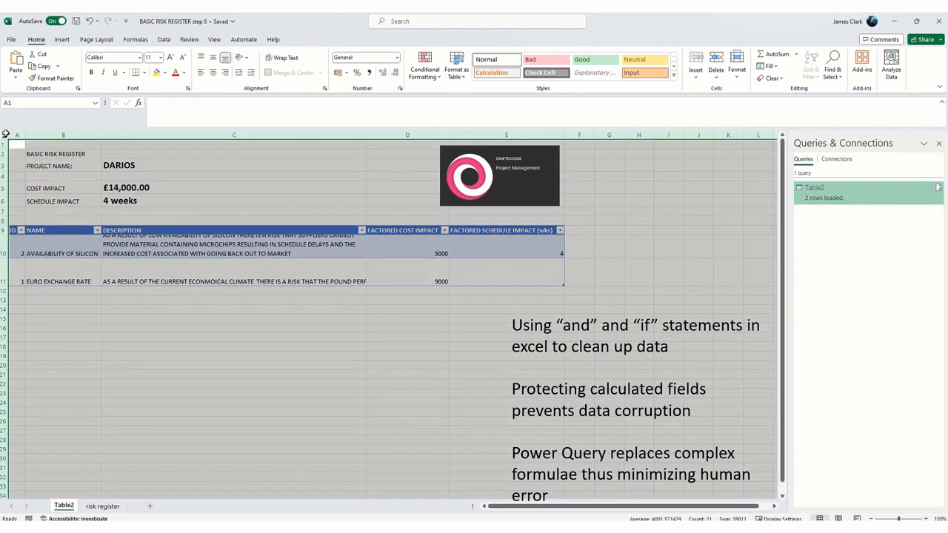
pyautogui.doubleClick(3, 257)
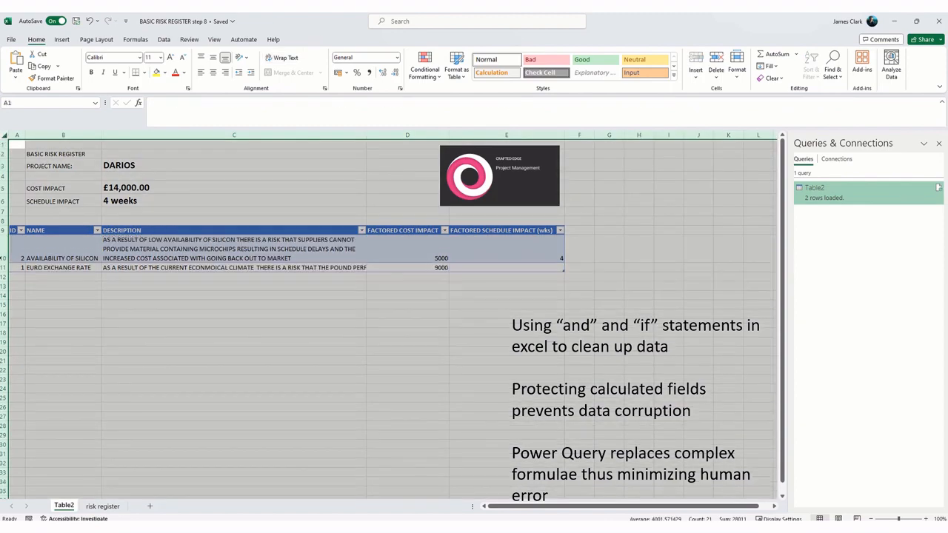
pyautogui.click(137, 332)
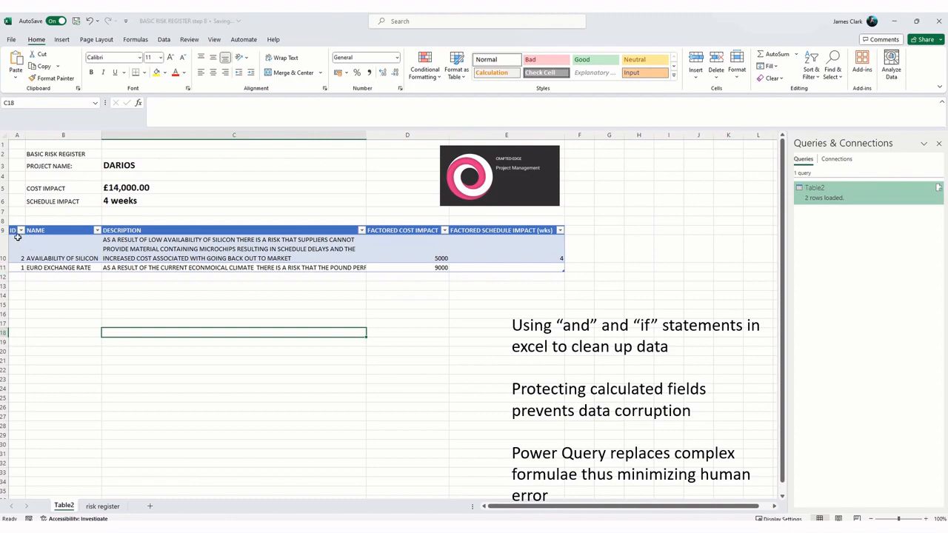
# Step: Align the data in table cells A10:E11 to the top and left, and increase the height of row 11
pyautogui.moveTo(14, 244); pyautogui.dragTo(475, 264)
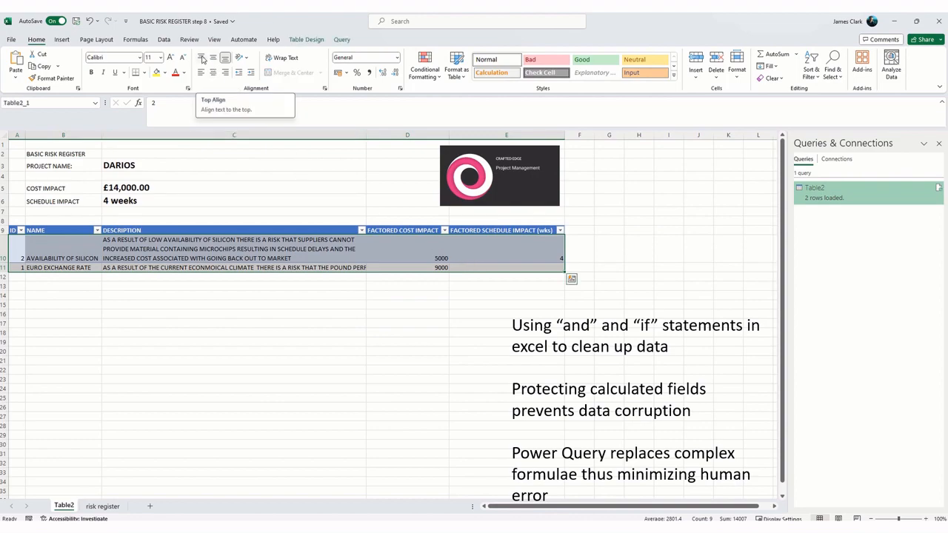
pyautogui.click(202, 59)
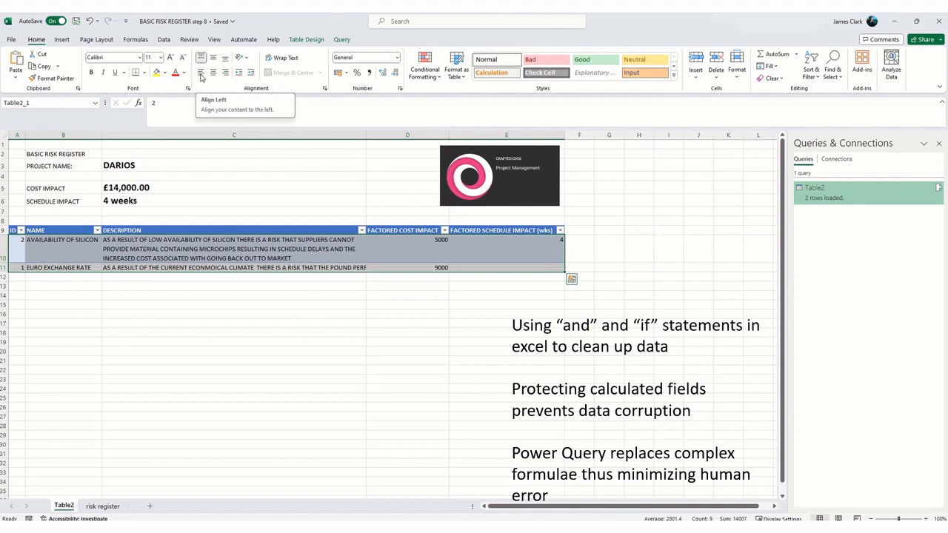
pyautogui.click(201, 77)
pyautogui.click(229, 305)
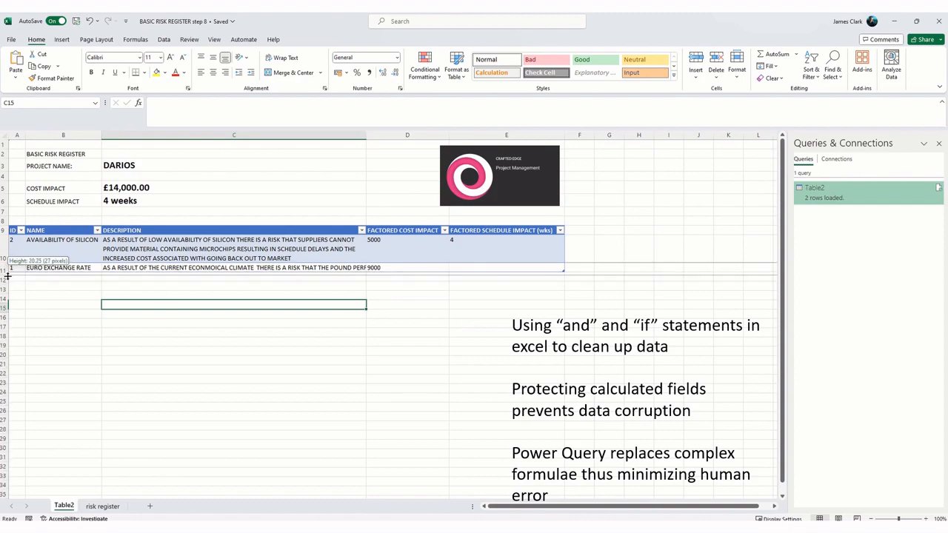
pyautogui.click(63, 304)
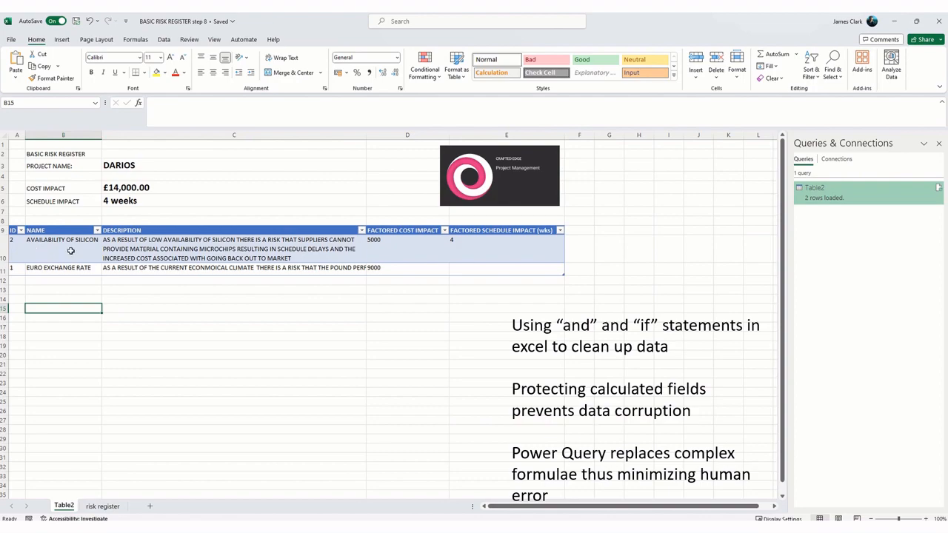
pyautogui.click(460, 357)
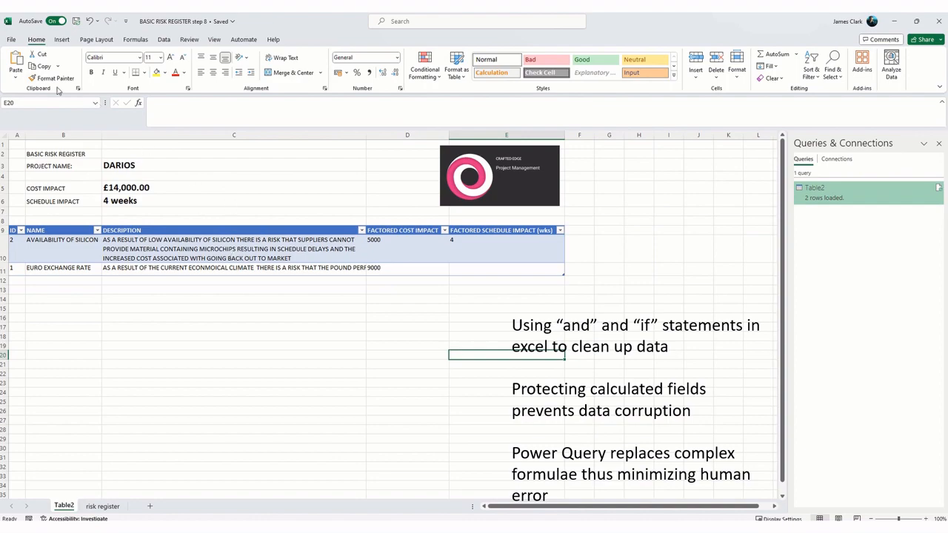
# Step: Set the Table2 sheet's print scaling to Fit All Columns on One Page
pyautogui.click(13, 42)
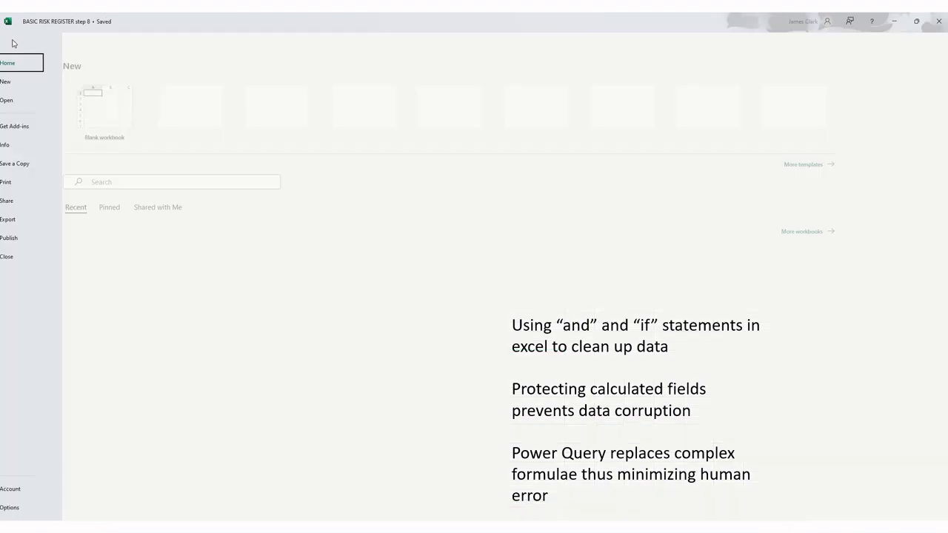
pyautogui.click(38, 184)
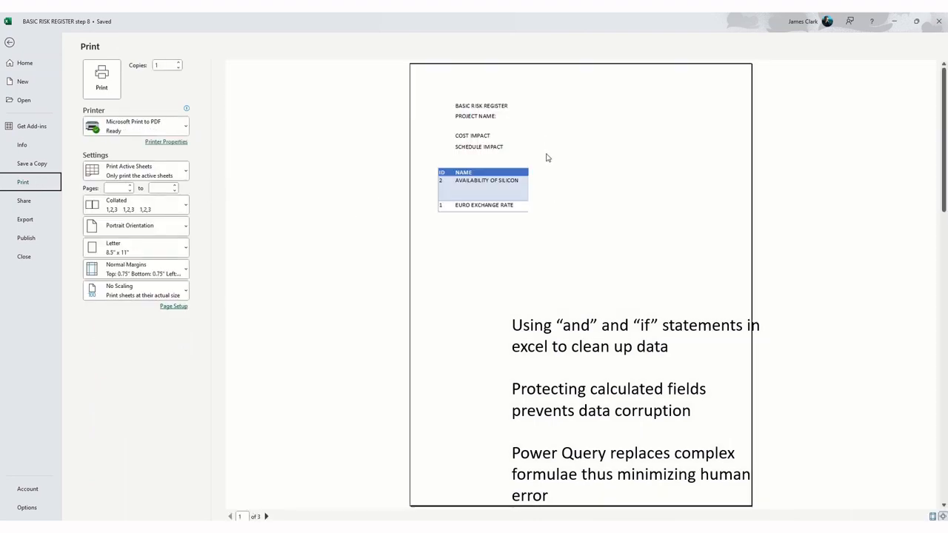
pyautogui.click(137, 299)
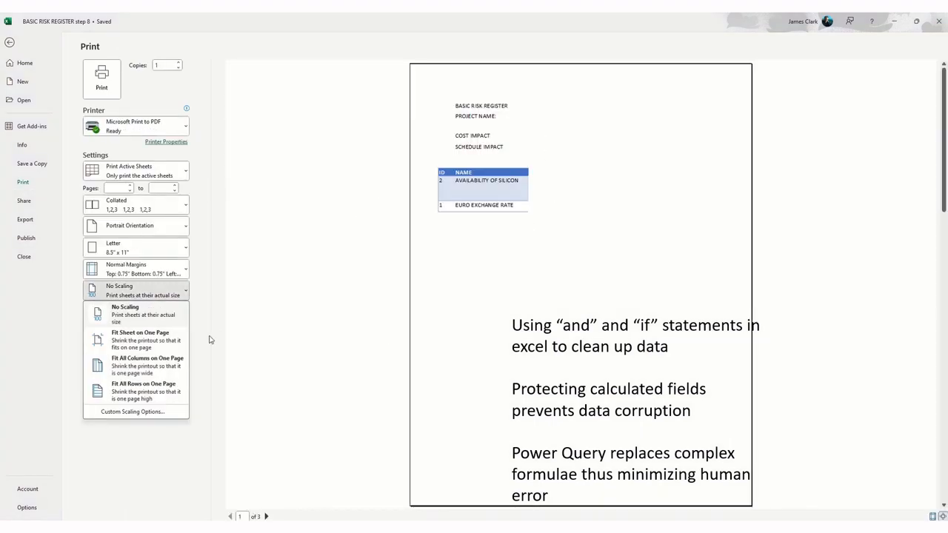
pyautogui.press('Escape')
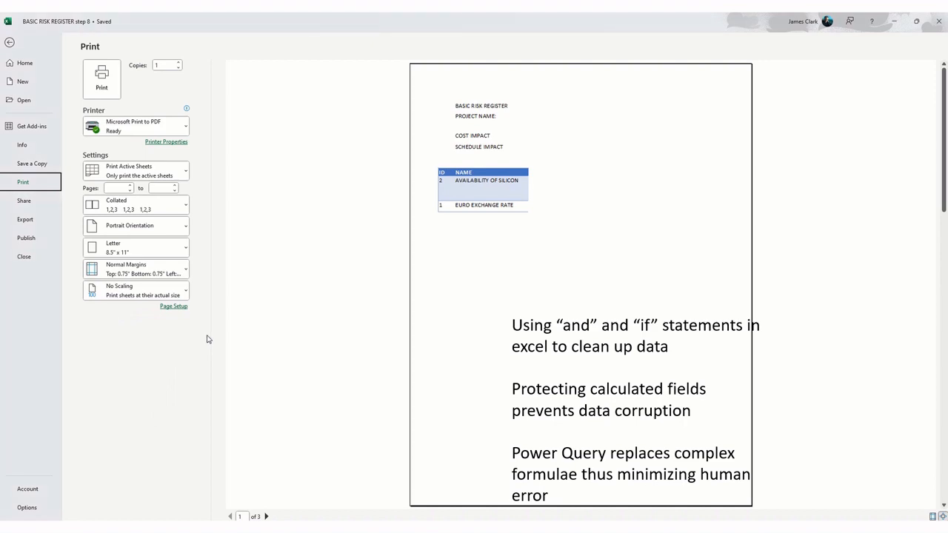
pyautogui.click(171, 294)
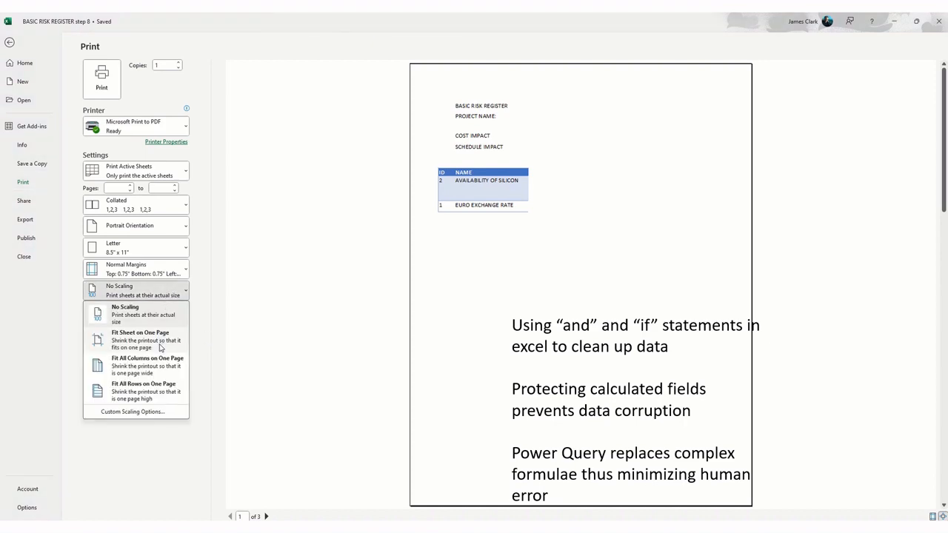
pyautogui.click(155, 371)
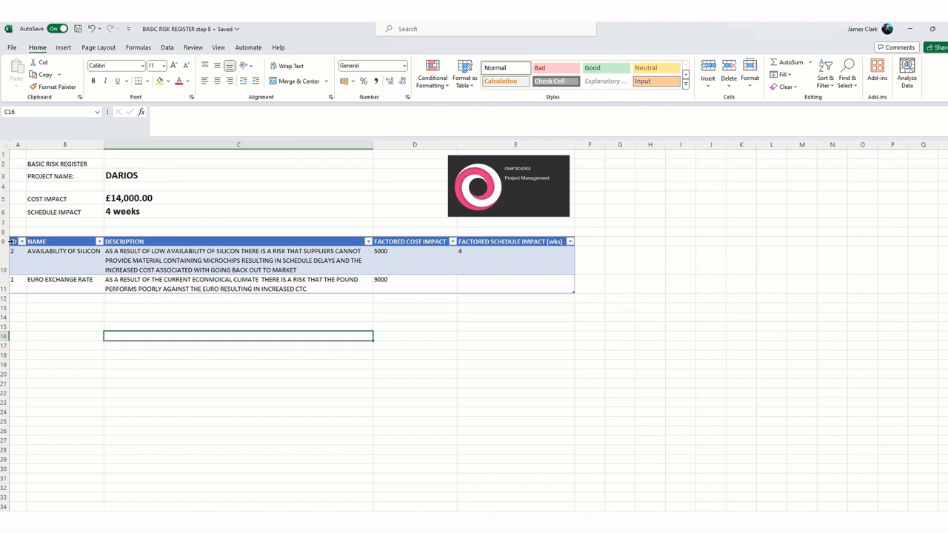
# Step: Apply the Brown, Table Style Dark 3 design to the risk report table
pyautogui.click(58, 264)
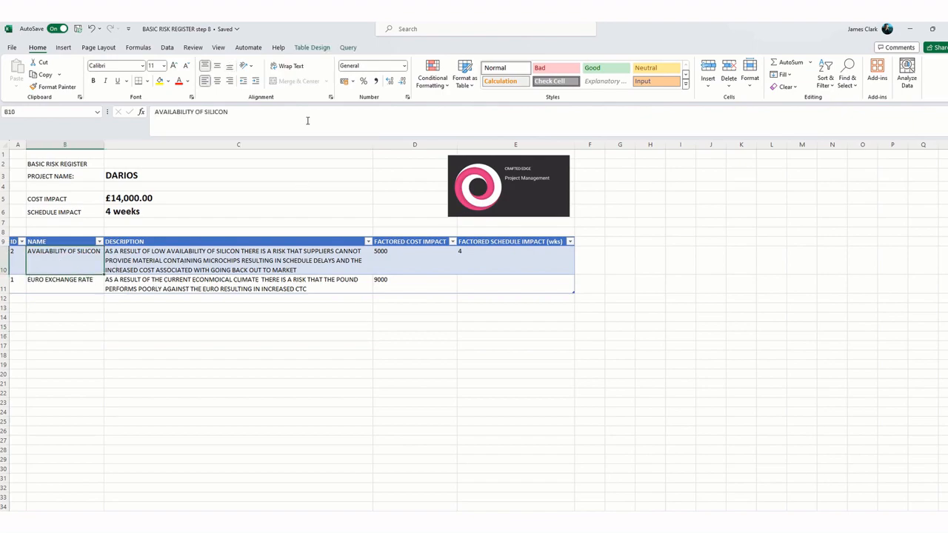
pyautogui.click(312, 49)
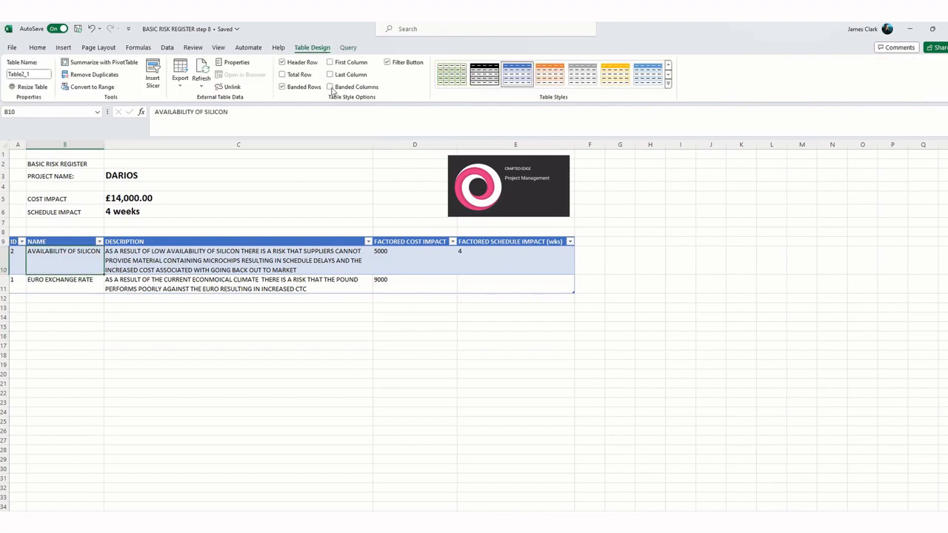
pyautogui.click(667, 84)
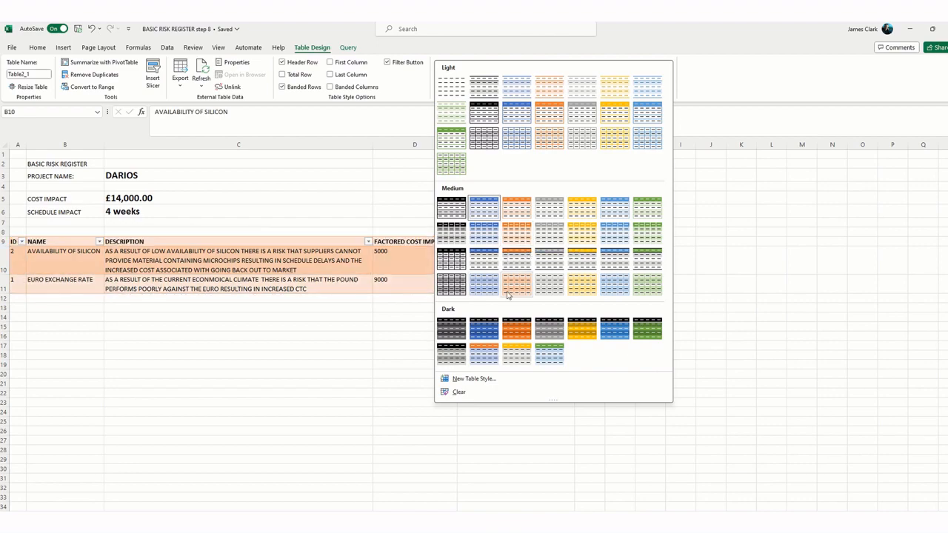
pyautogui.click(517, 331)
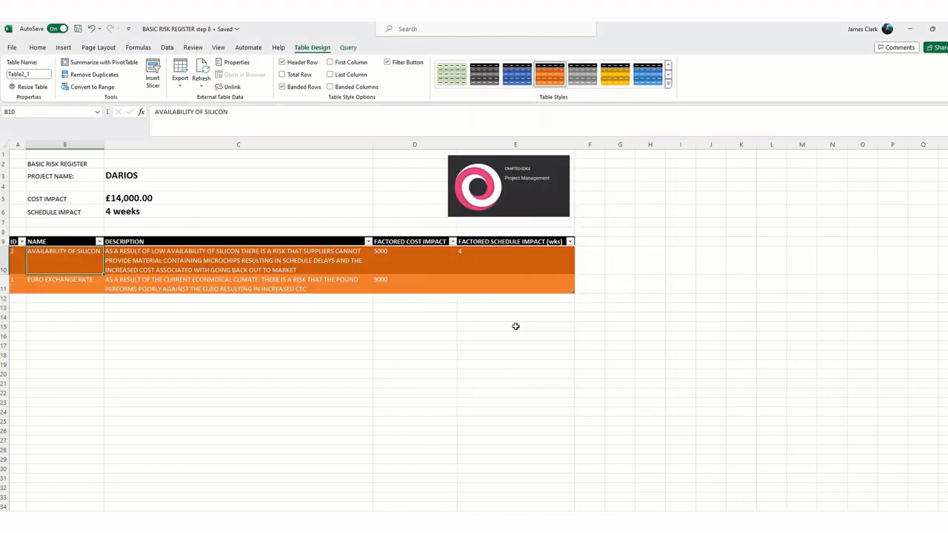
pyautogui.click(487, 357)
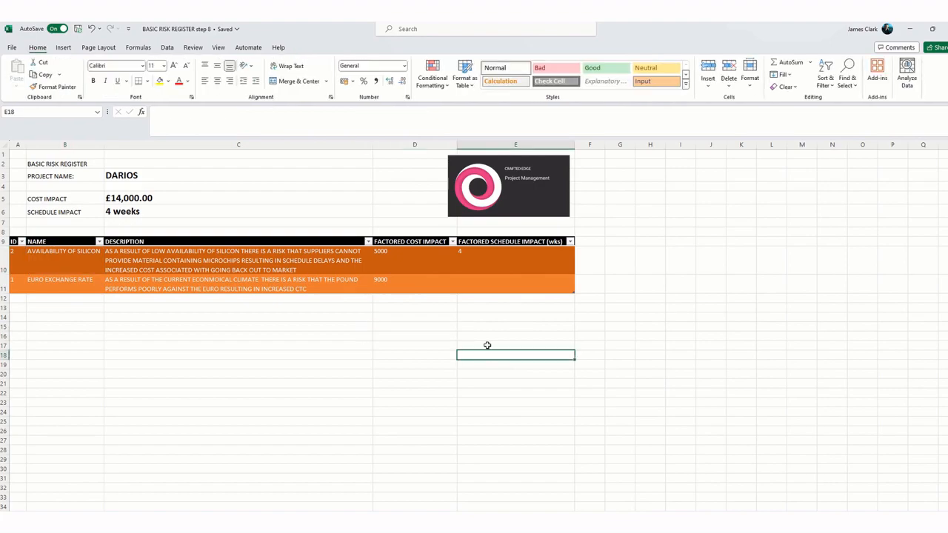
# Step: Change the risk report table to the first Medium table style, with a black header and grey banded rows
pyautogui.click(470, 269)
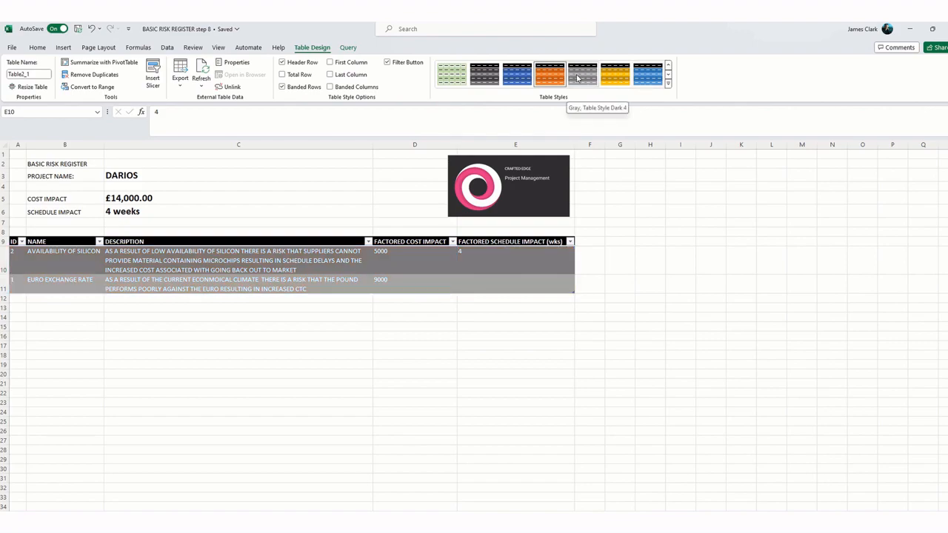
pyautogui.click(667, 83)
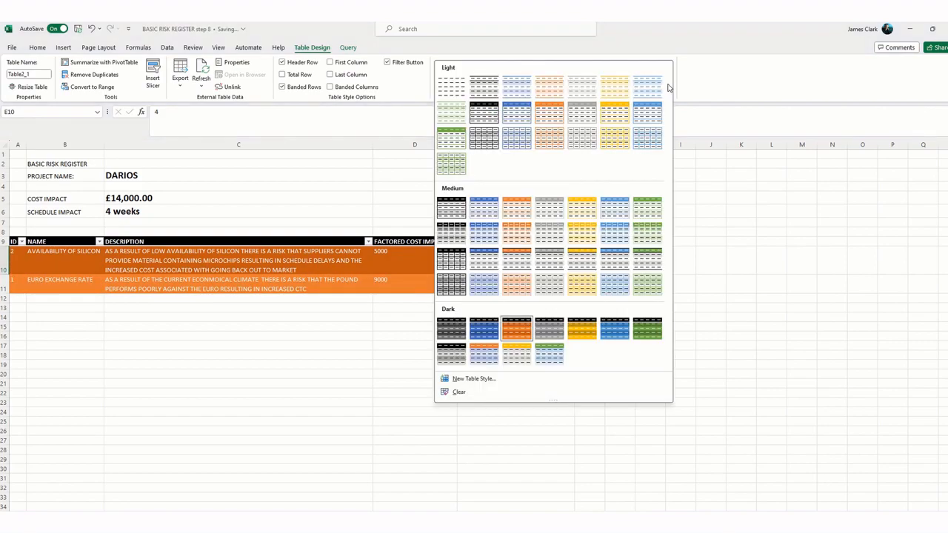
pyautogui.click(460, 212)
pyautogui.click(453, 353)
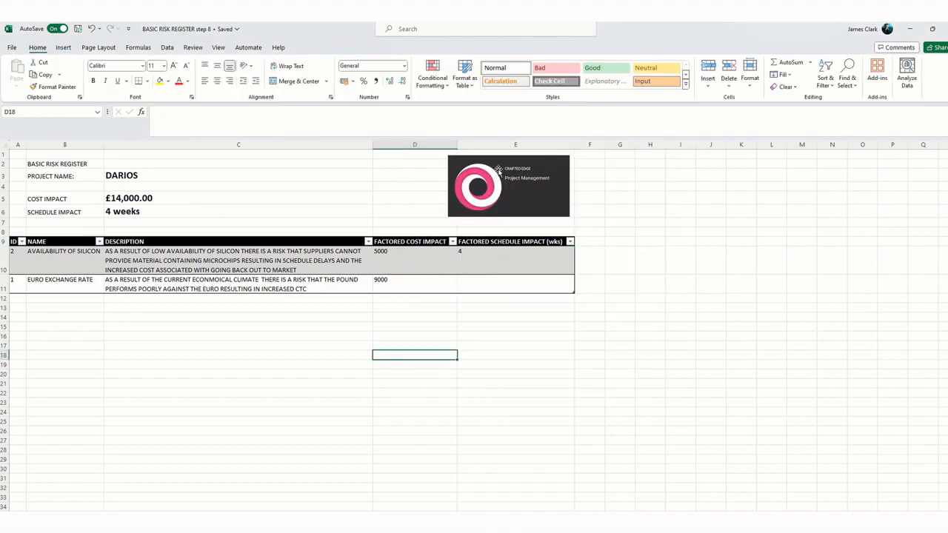